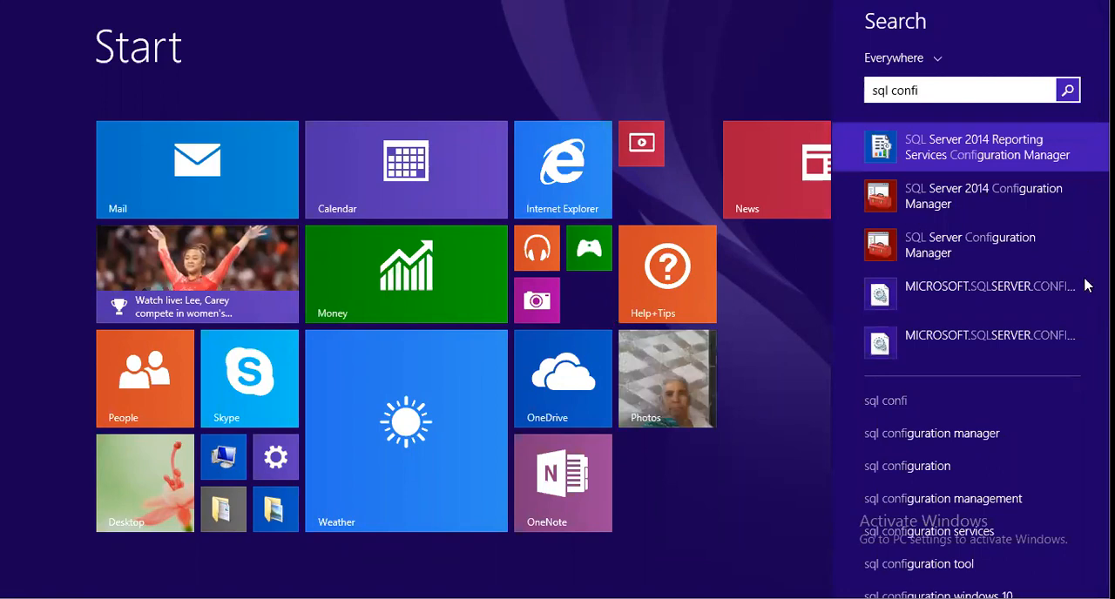
# Open SQL Server 2014 Configuration Manager, list the SQL Server Services and open the properties of the SQL Server (SQL2014) service
pyautogui.click(1015, 200)
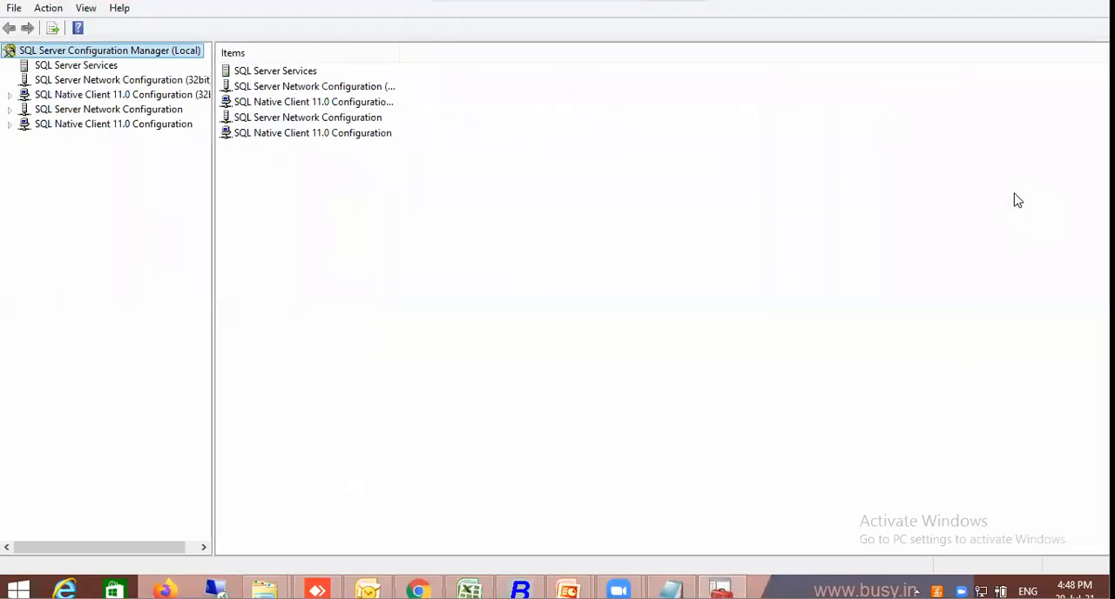
pyautogui.click(87, 66)
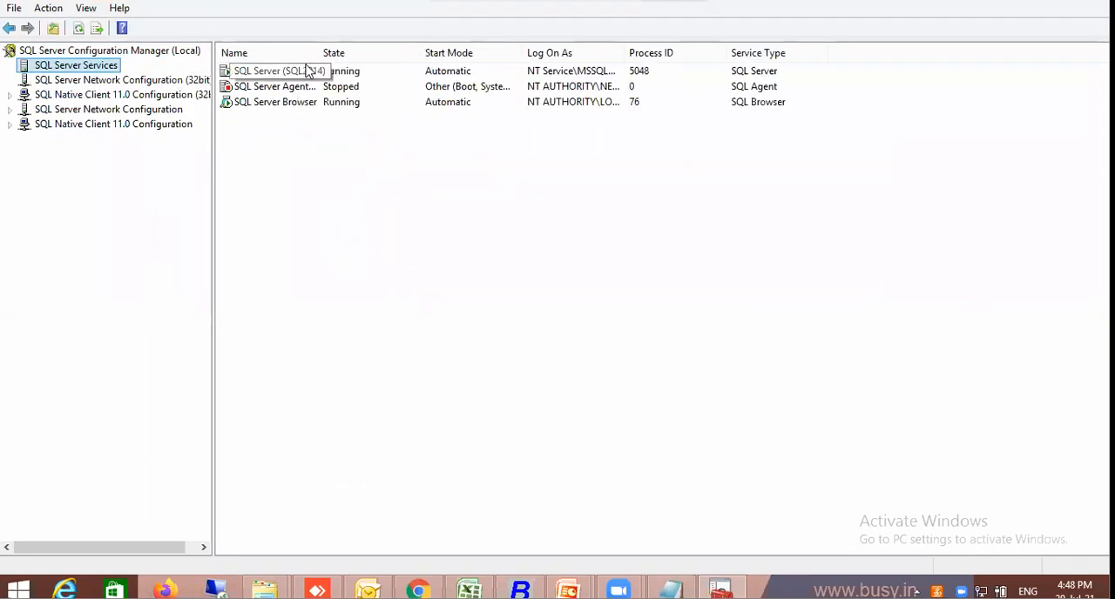
pyautogui.doubleClick(318, 51)
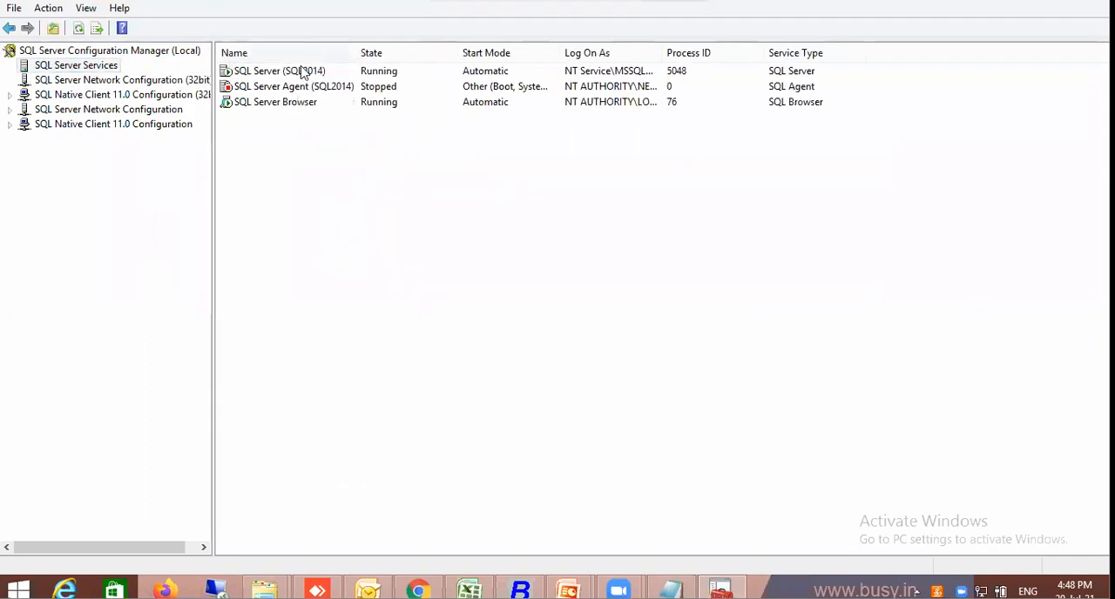
pyautogui.click(300, 74)
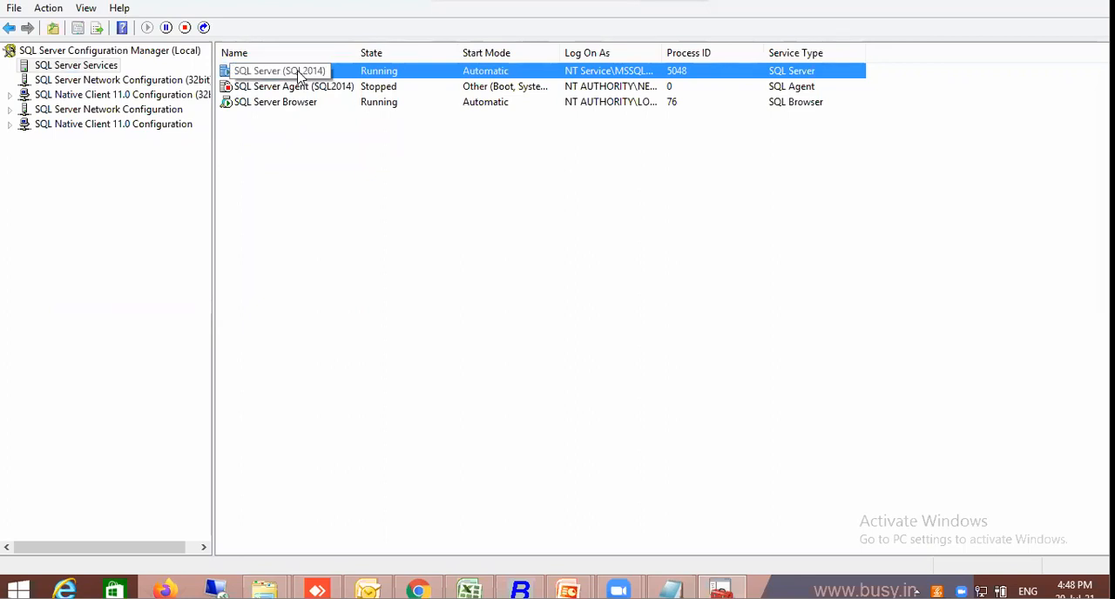
pyautogui.rightClick(300, 73)
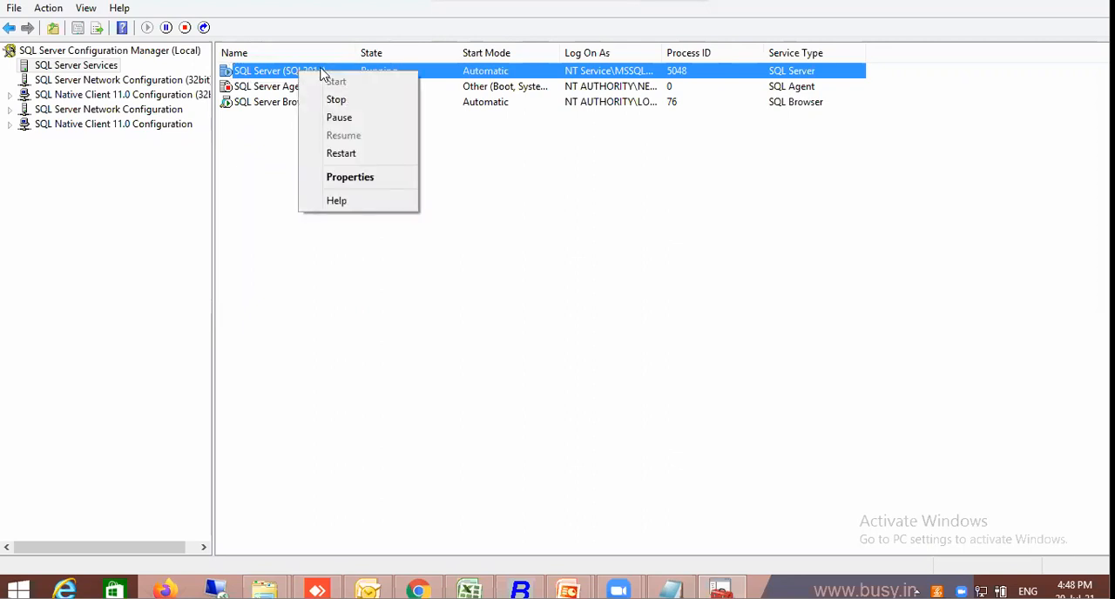
pyautogui.click(368, 176)
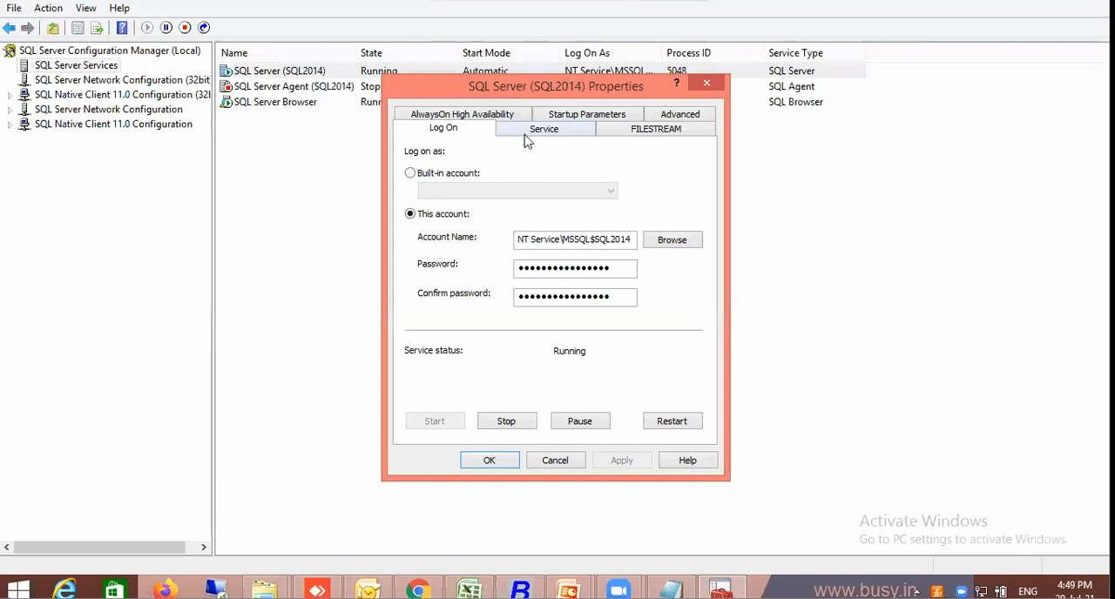
# Examine the SQL2014 instance's general service details and its advanced properties, including Version and Instance ID
pyautogui.click(544, 129)
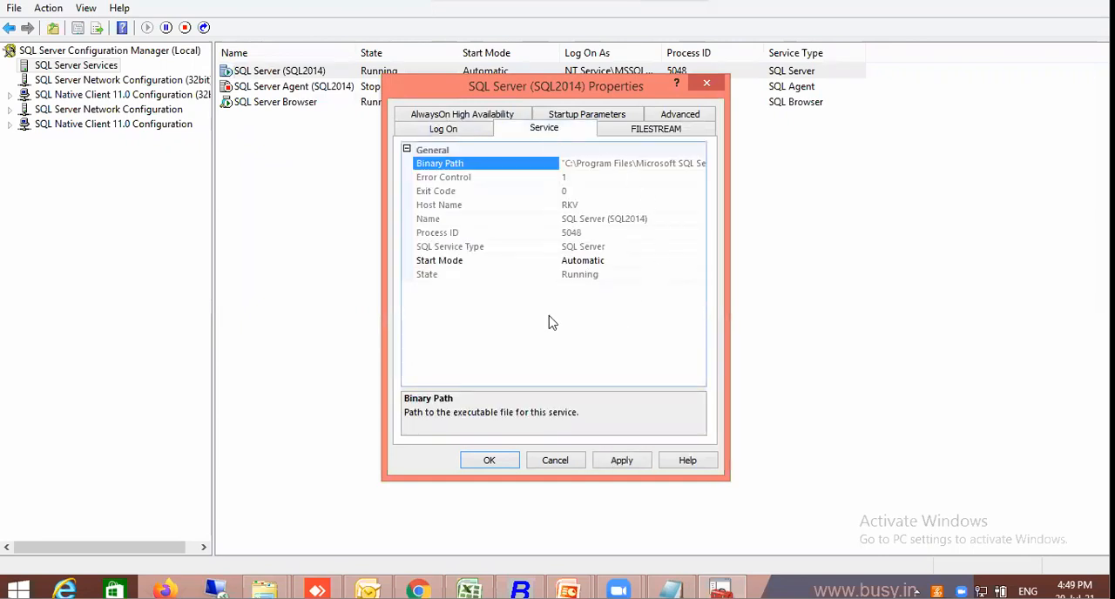
pyautogui.click(663, 118)
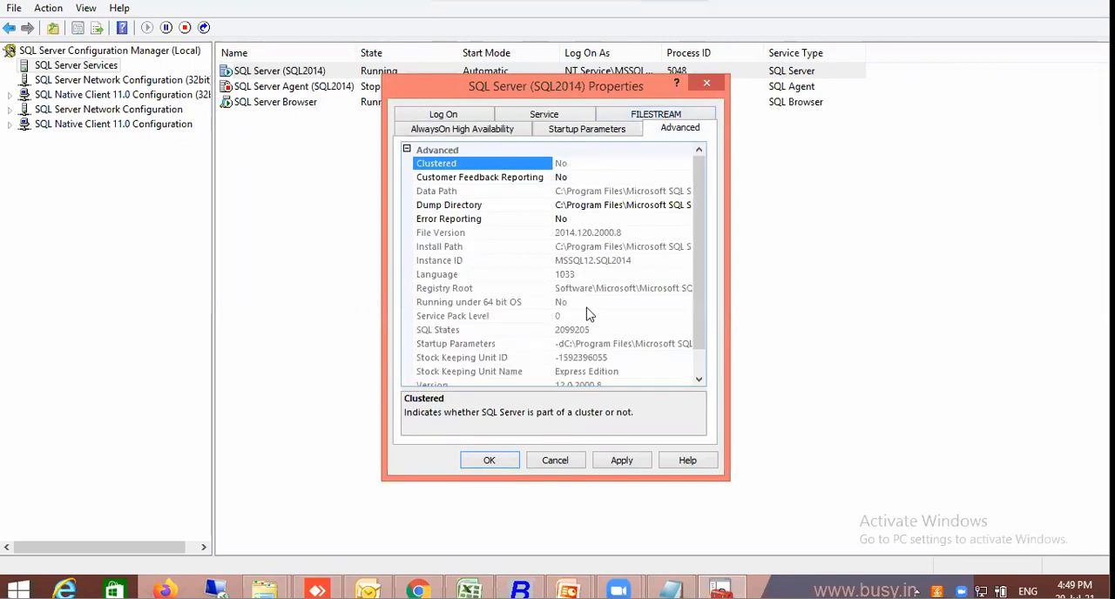
pyautogui.click(698, 378)
pyautogui.click(699, 378)
pyautogui.click(560, 358)
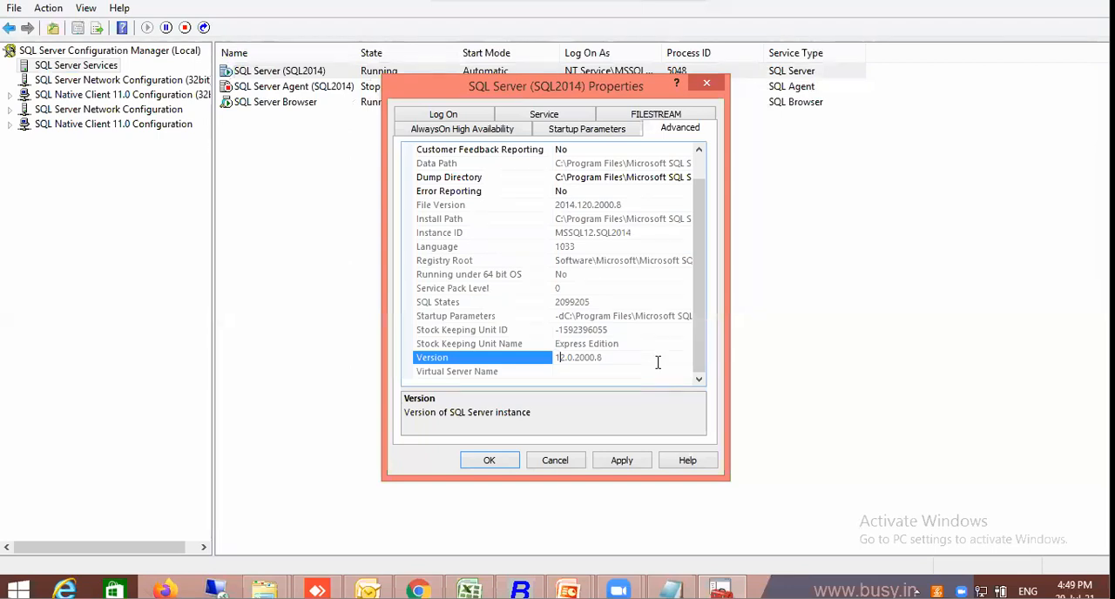
pyautogui.click(589, 235)
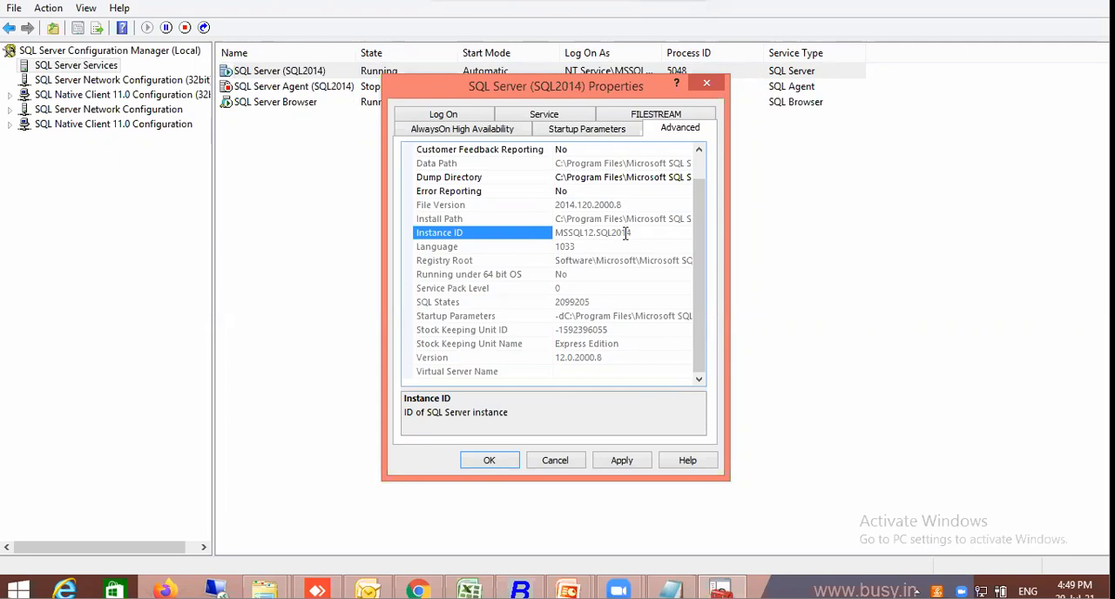
pyautogui.click(572, 115)
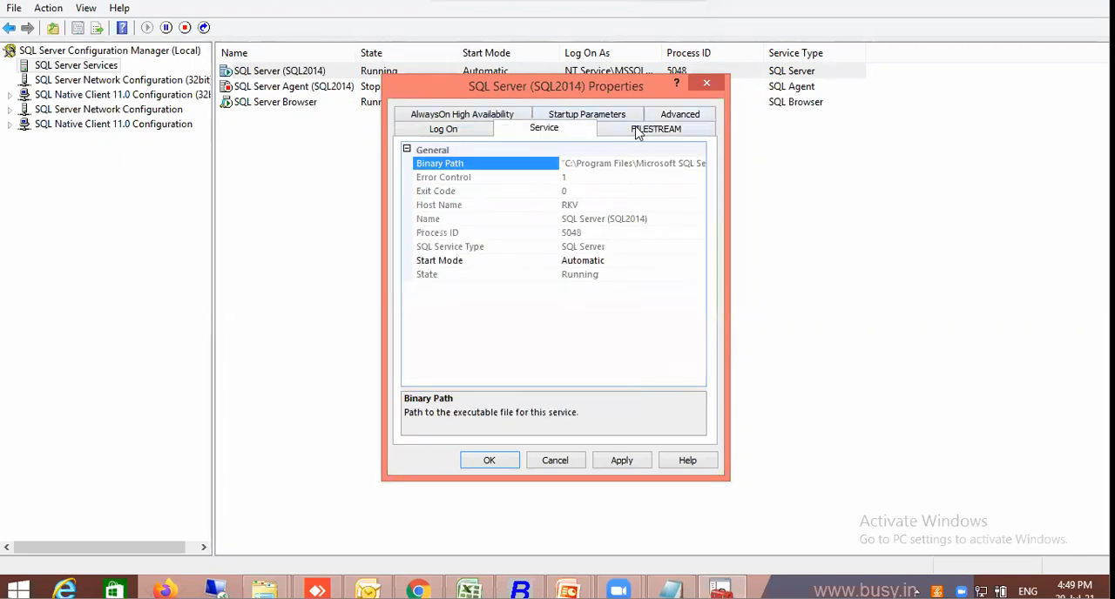
# Choose the built-in Network Service account as the logon for the SQL Server (SQL2014) service
pyautogui.click(455, 138)
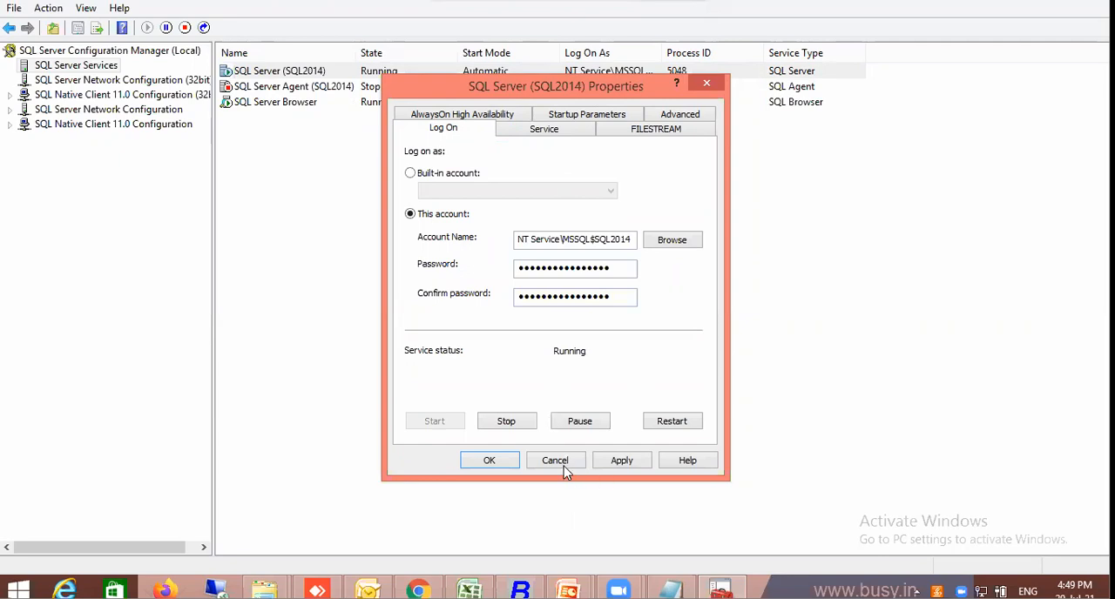
pyautogui.click(469, 176)
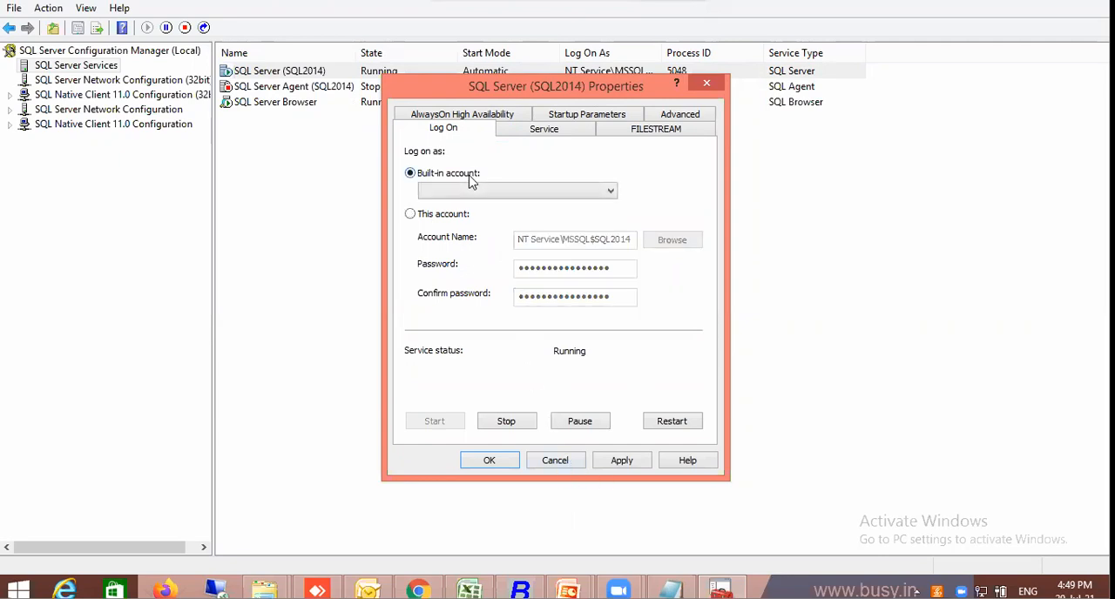
pyautogui.click(610, 191)
pyautogui.click(549, 227)
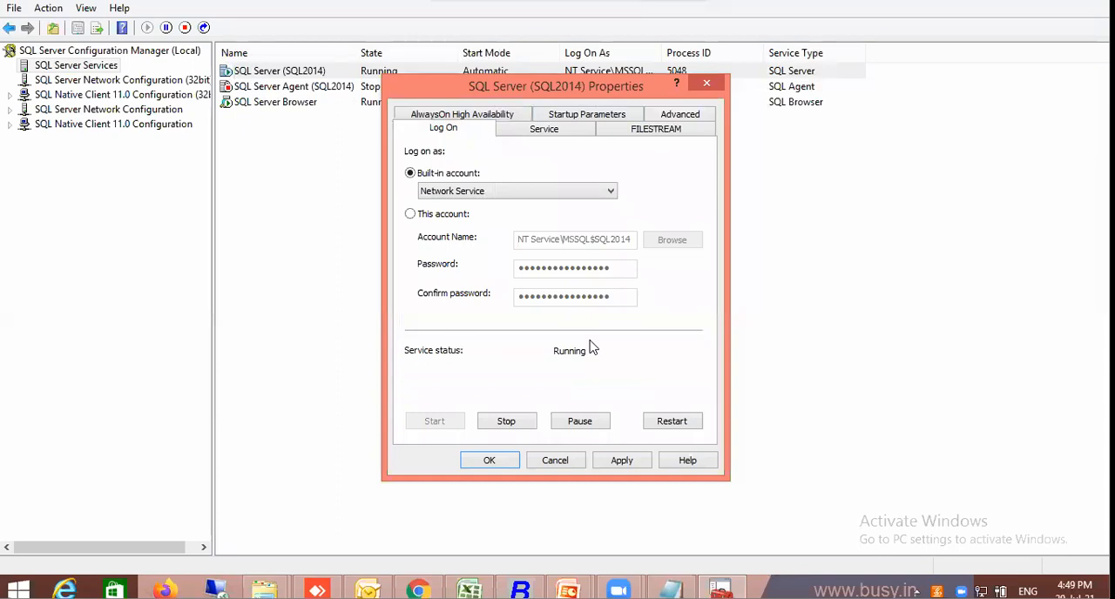
# Restart the SQL Server (SQL2014) service, apply the logon account change and close its properties
pyautogui.click(667, 423)
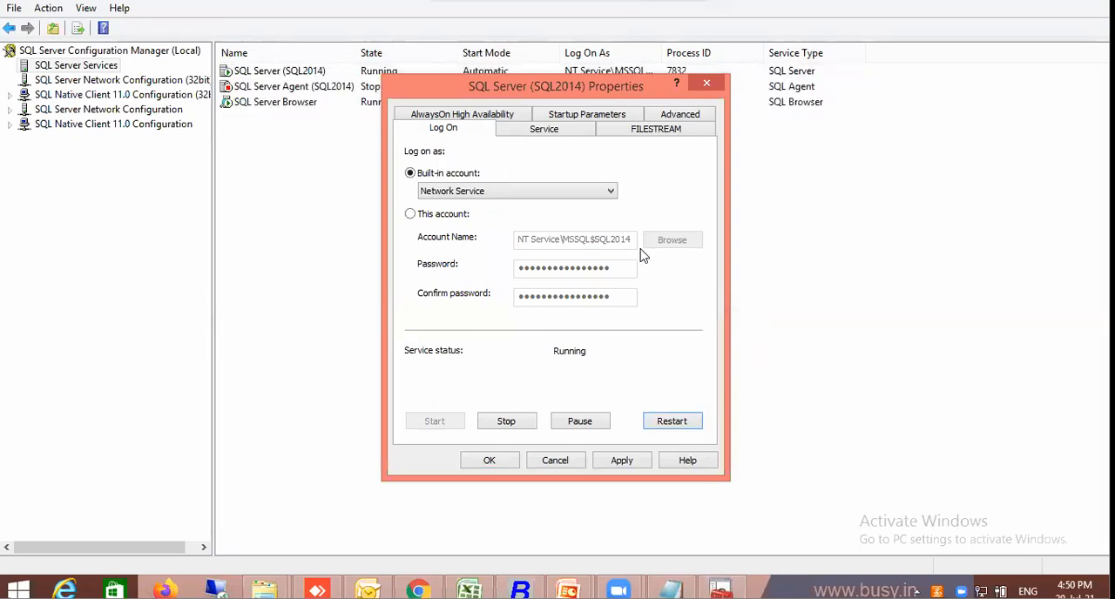
pyautogui.click(607, 464)
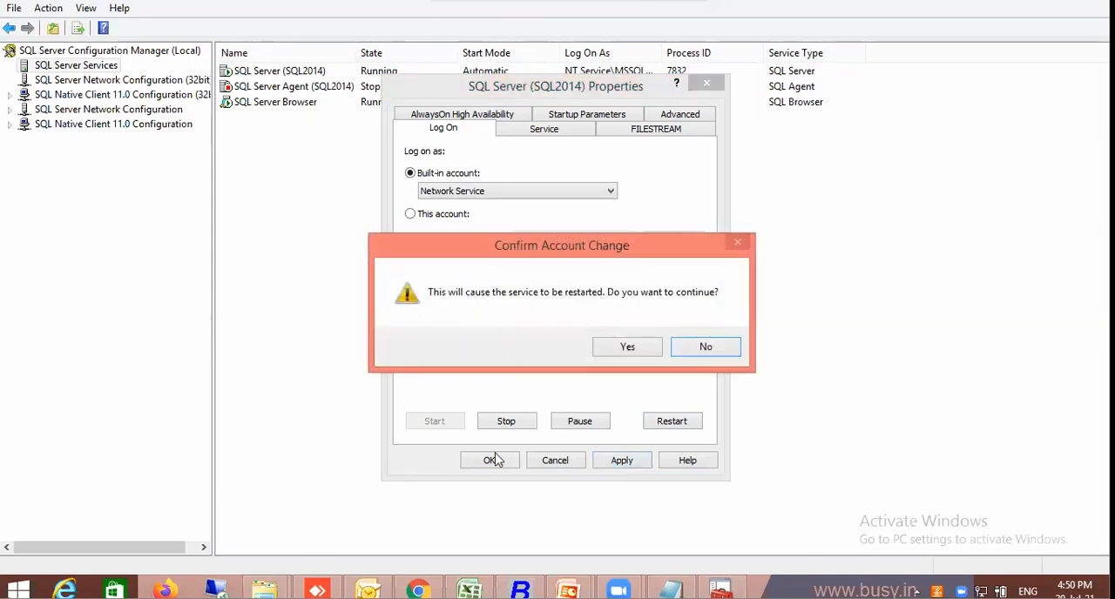
pyautogui.click(627, 348)
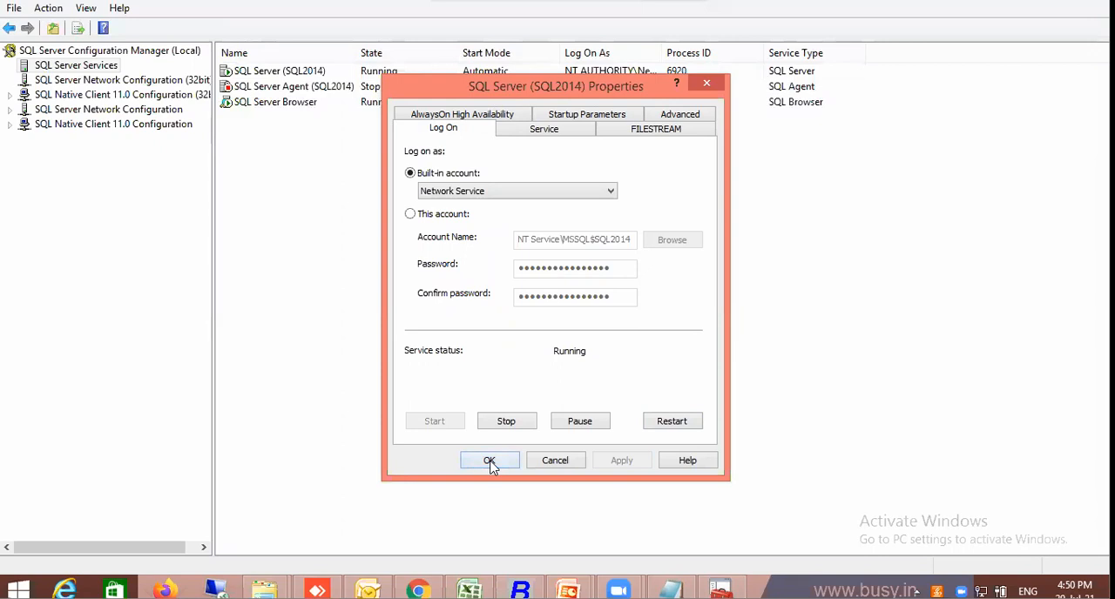
pyautogui.click(490, 461)
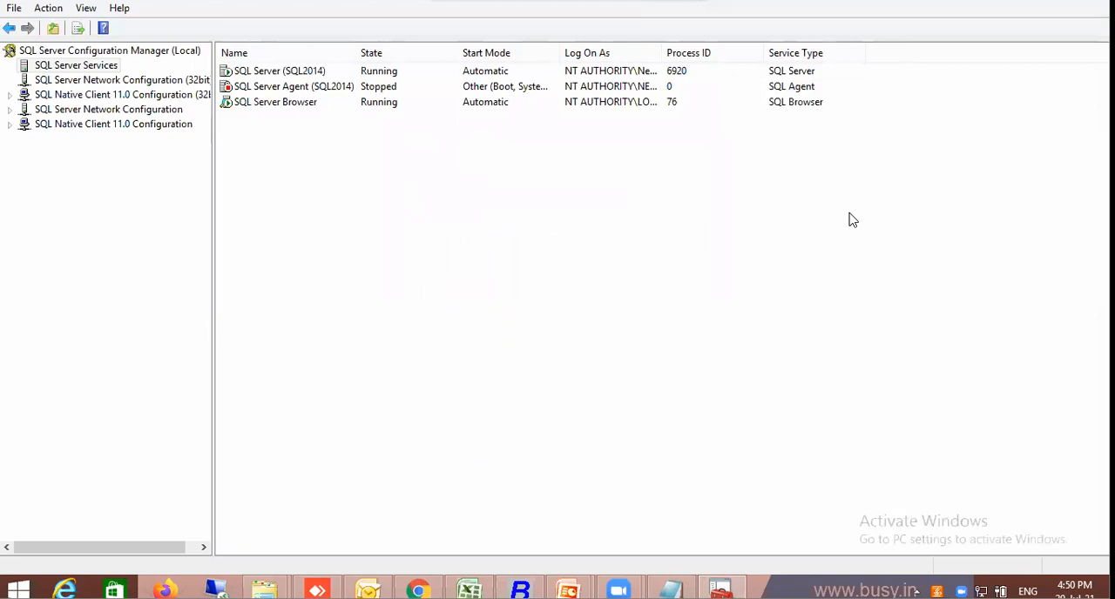
# Switch to the presentation and launch Computer Management by running compmgmt.msc
pyautogui.click(772, 219)
pyautogui.hotkey('alt', 'Tab')
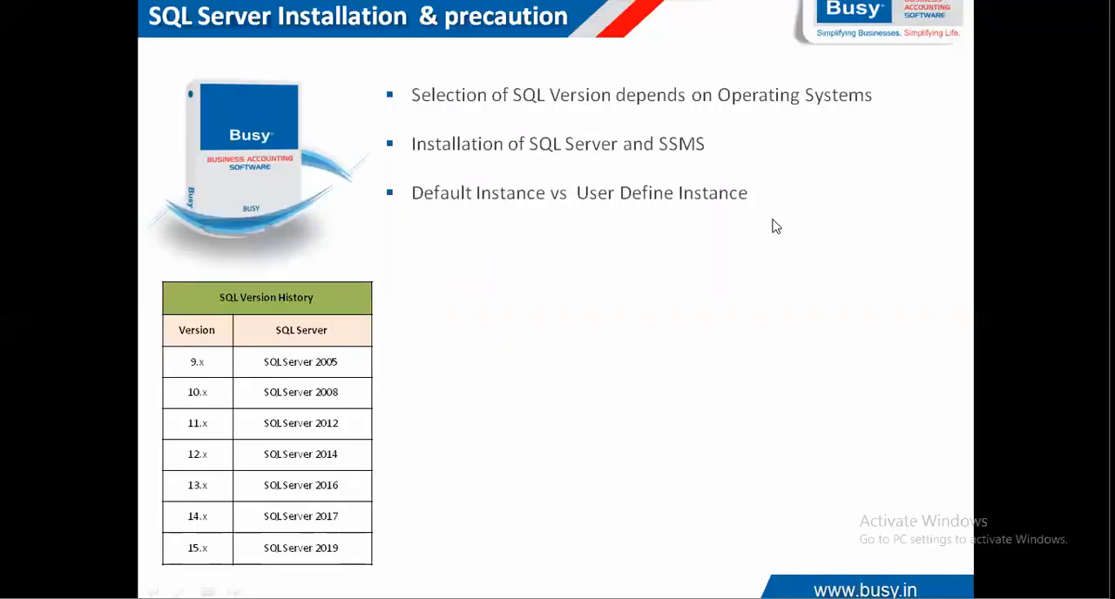
pyautogui.press('super+r')
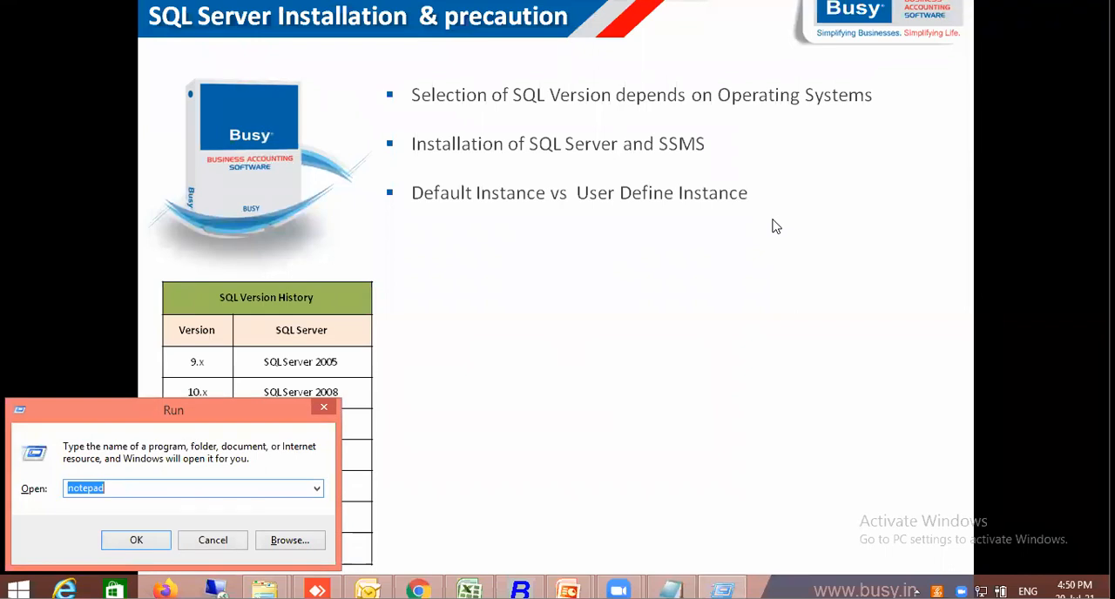
pyautogui.write('com')
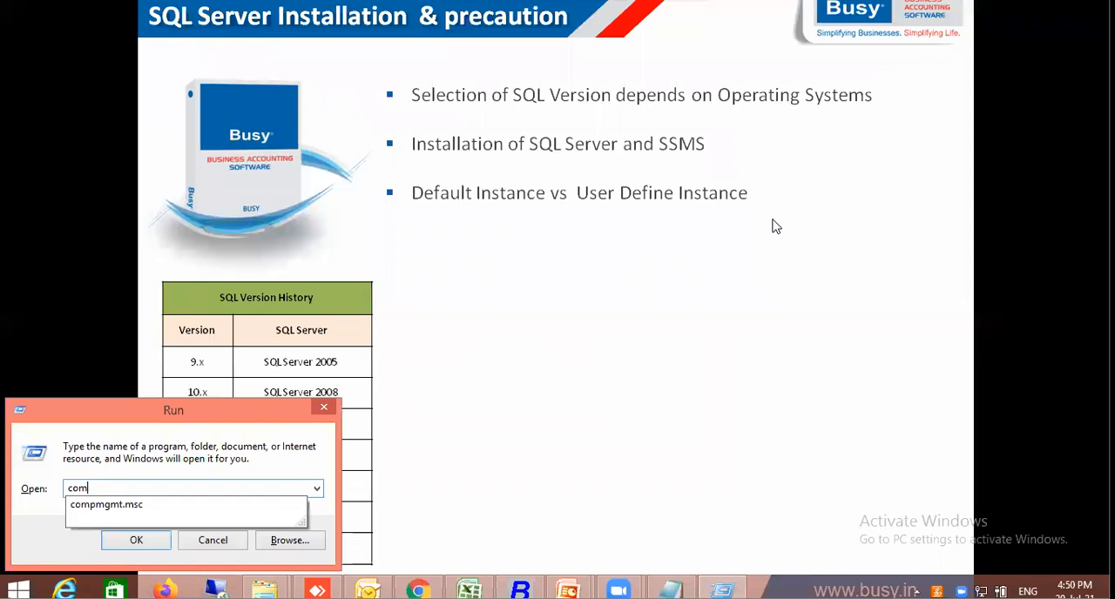
pyautogui.write('pmgmt.msc')
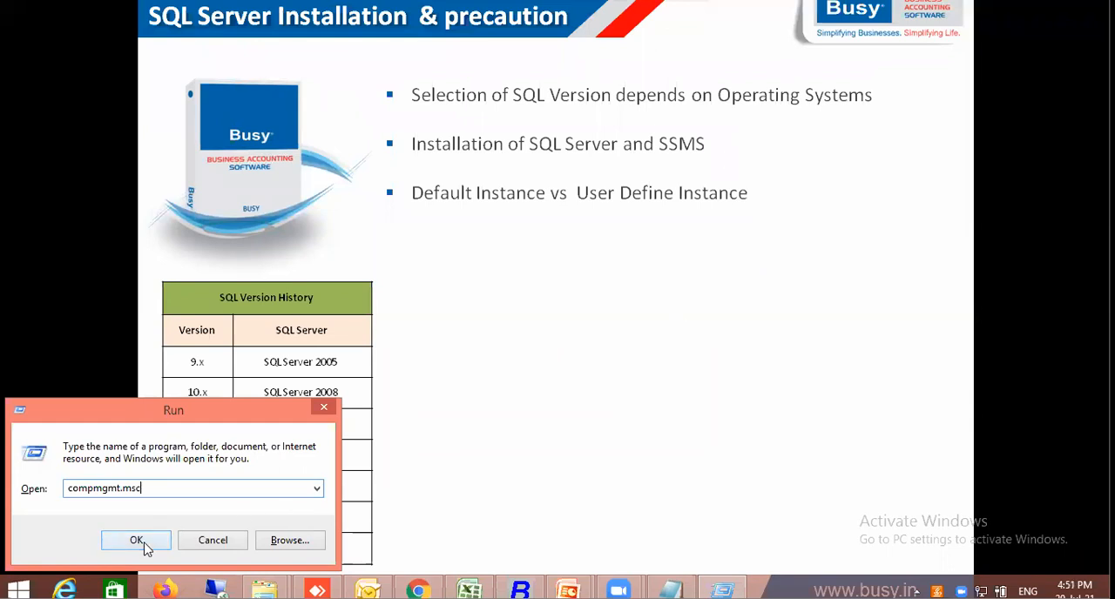
pyautogui.click(137, 540)
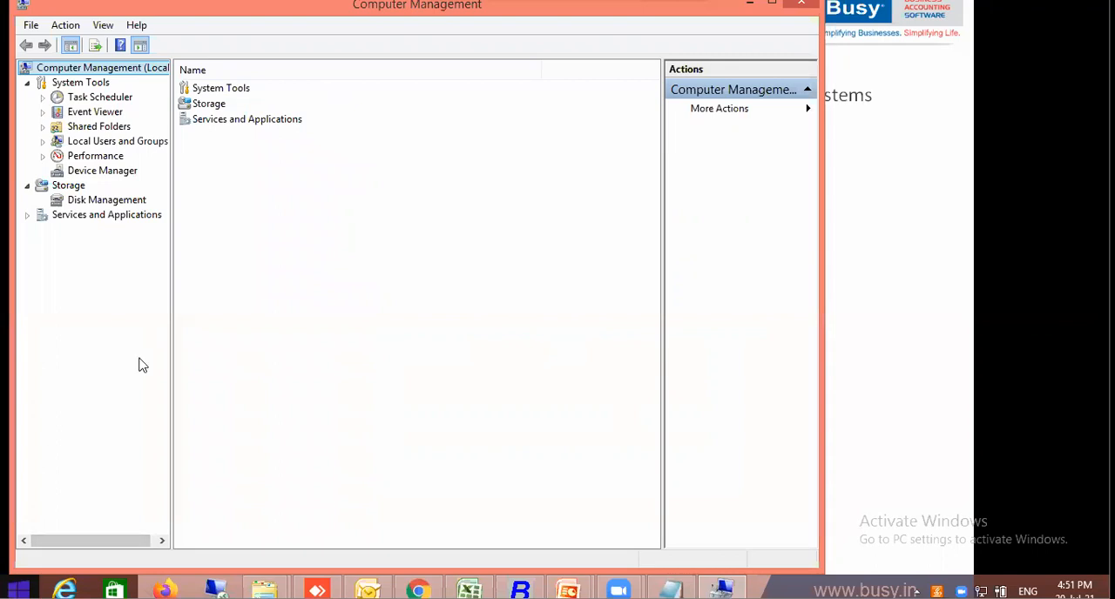
# Show the SQL Server Services under SQL Server Configuration Manager within Services and Applications
pyautogui.click(24, 216)
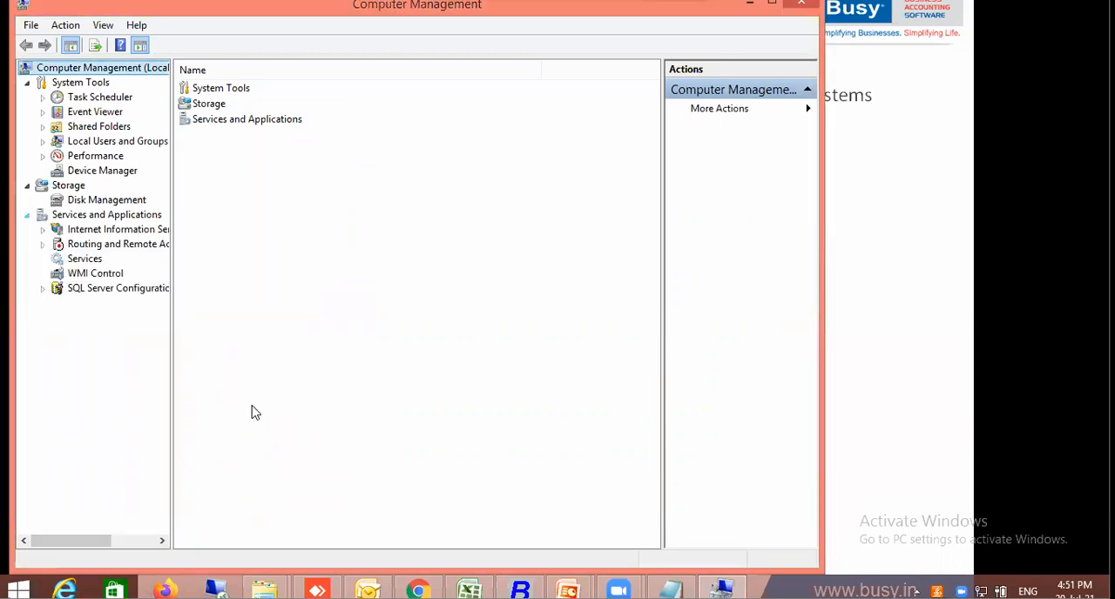
pyautogui.click(42, 288)
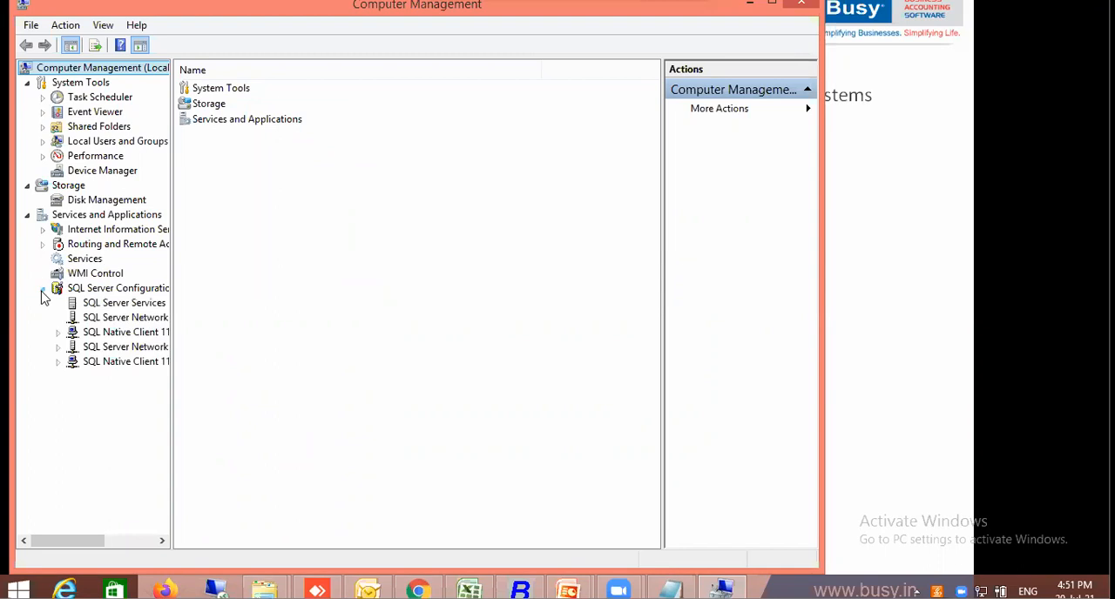
pyautogui.click(124, 304)
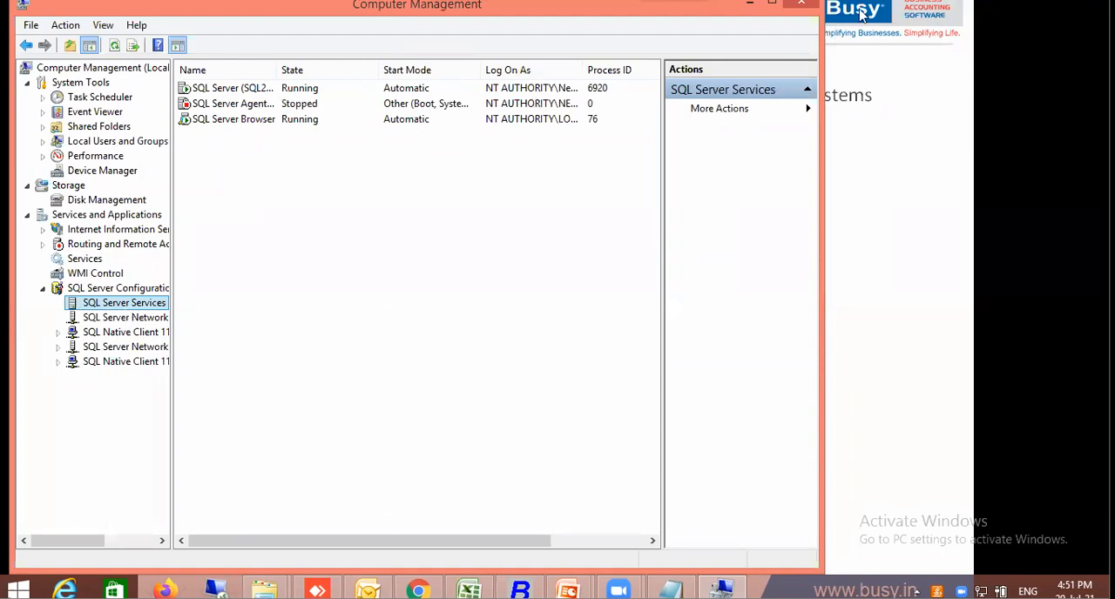
# Close Computer Management and reveal the next bullet on the SQL Server Installation & precaution slide
pyautogui.click(800, 4)
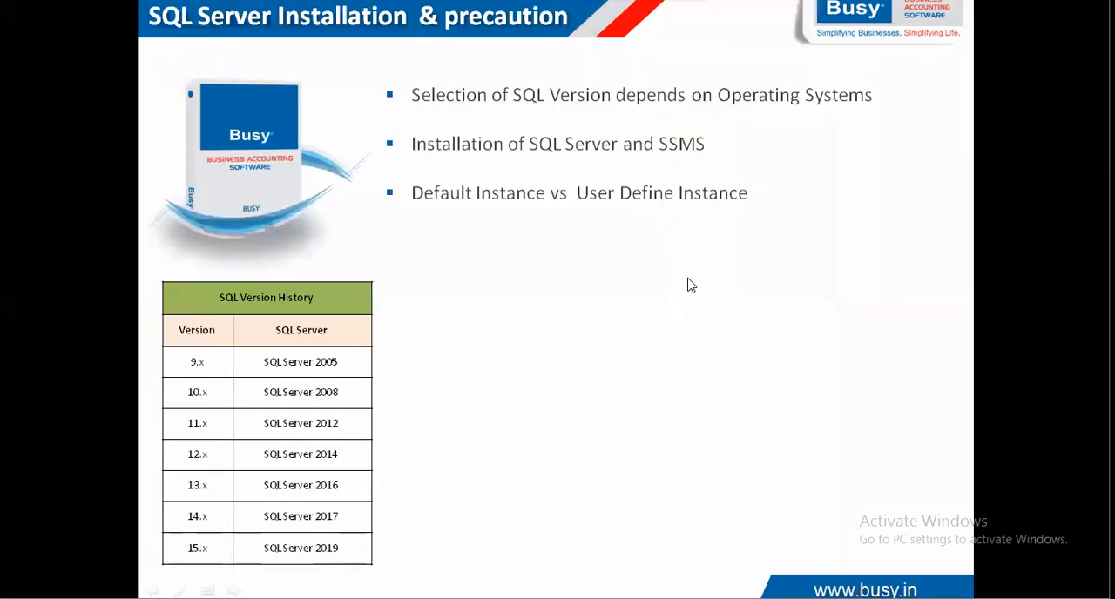
pyautogui.click(688, 278)
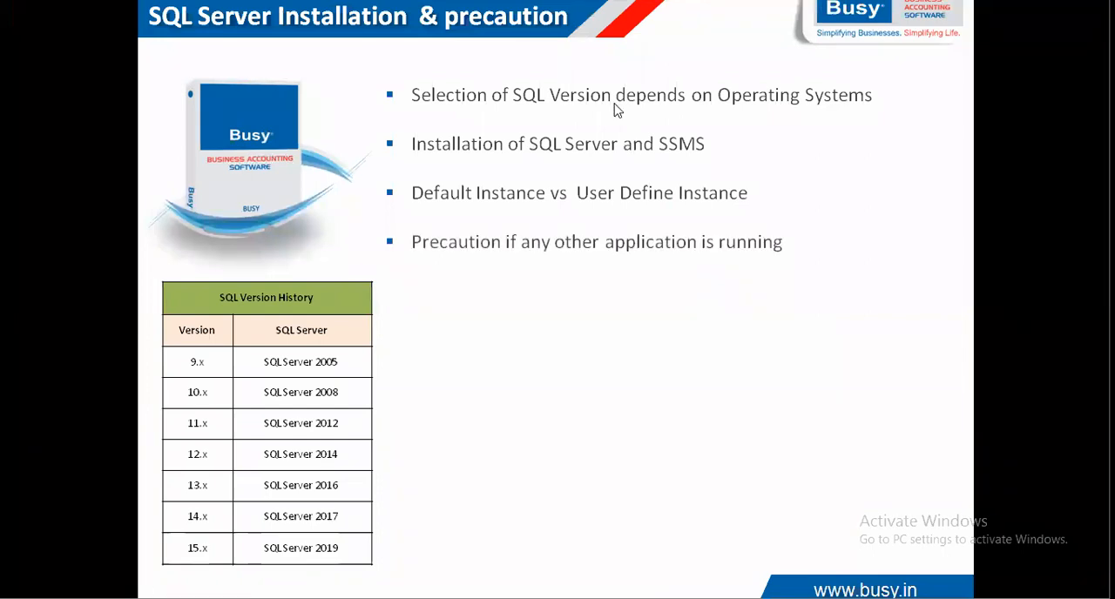
pyautogui.press('super')
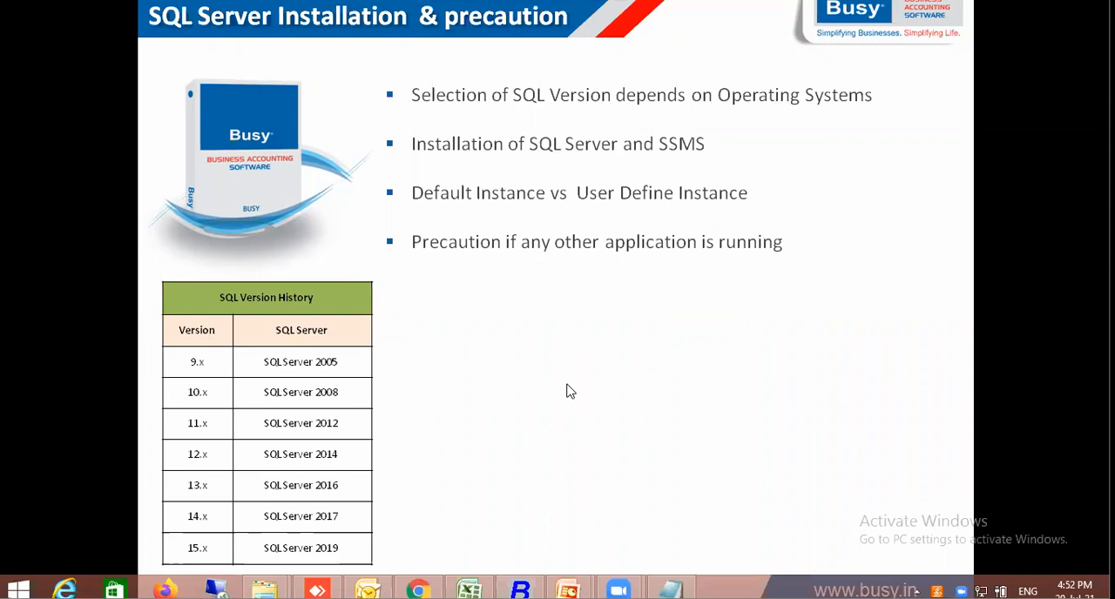
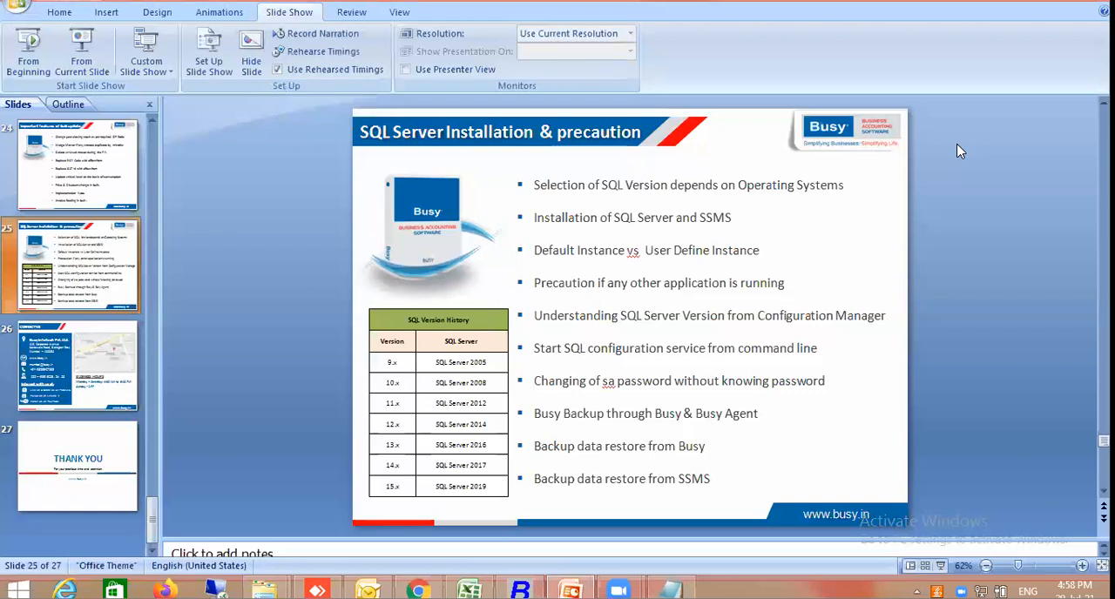
# Launch SQL Server Management Studio by running ssms and save the pending changes to the open Excel workbook
pyautogui.press('super+r')
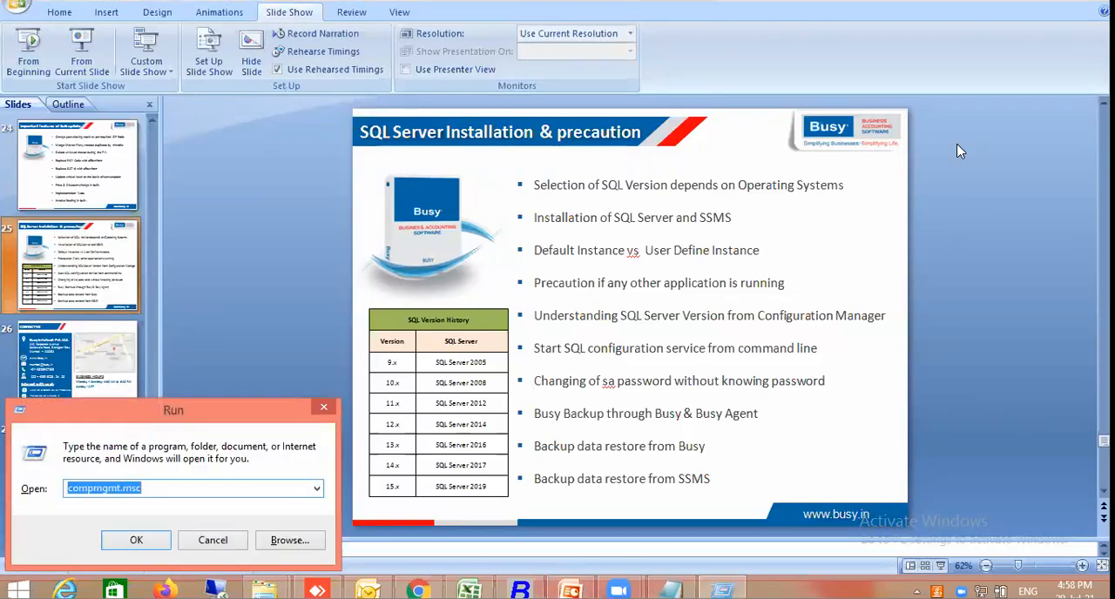
pyautogui.write('ssms')
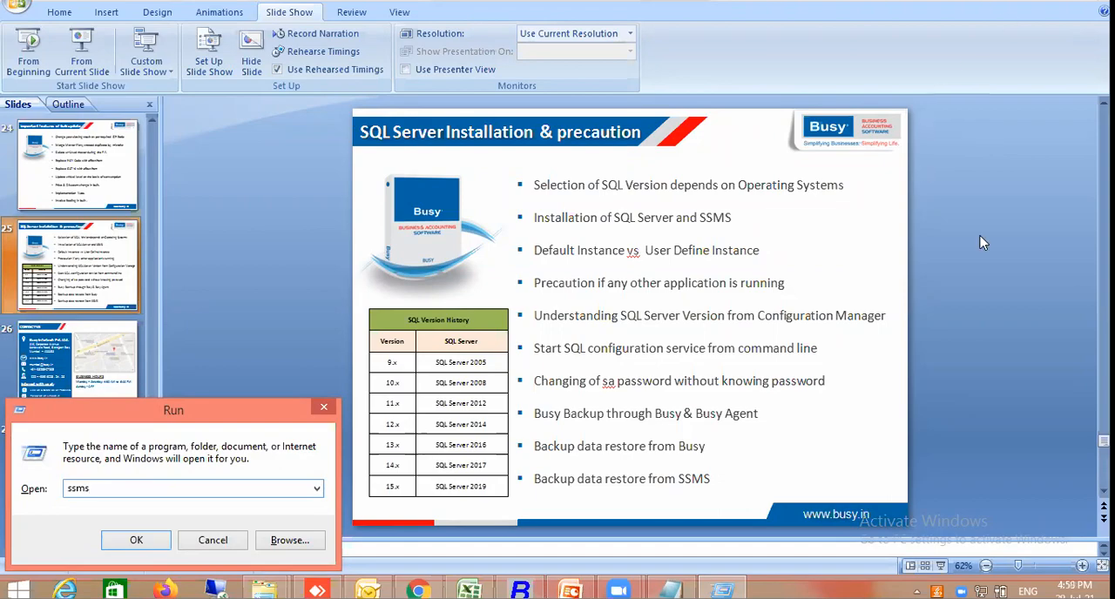
pyautogui.press('super+d')
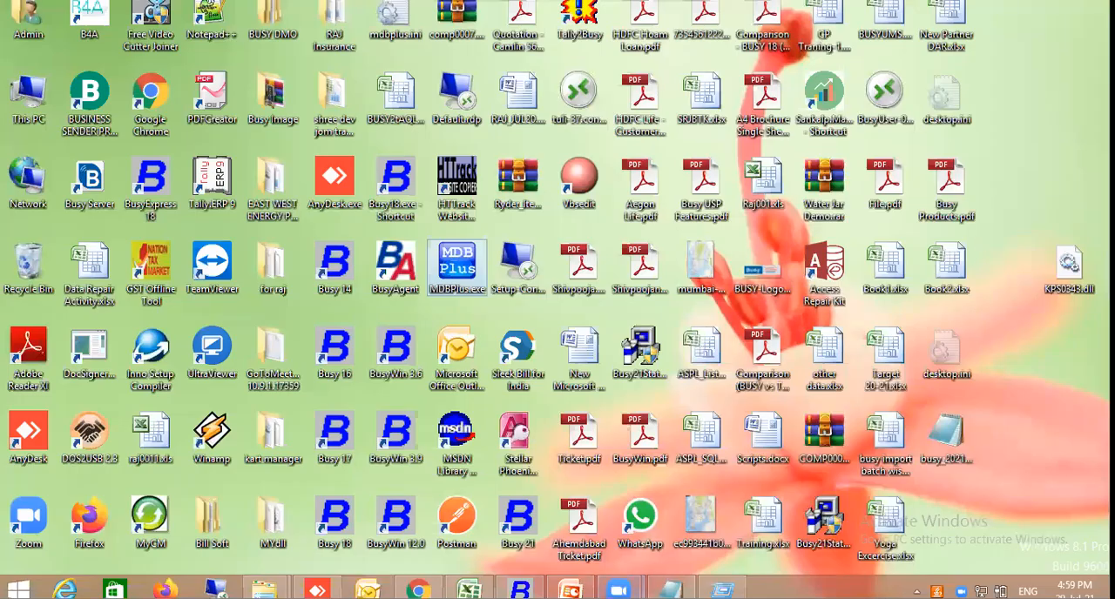
pyautogui.press('super+d')
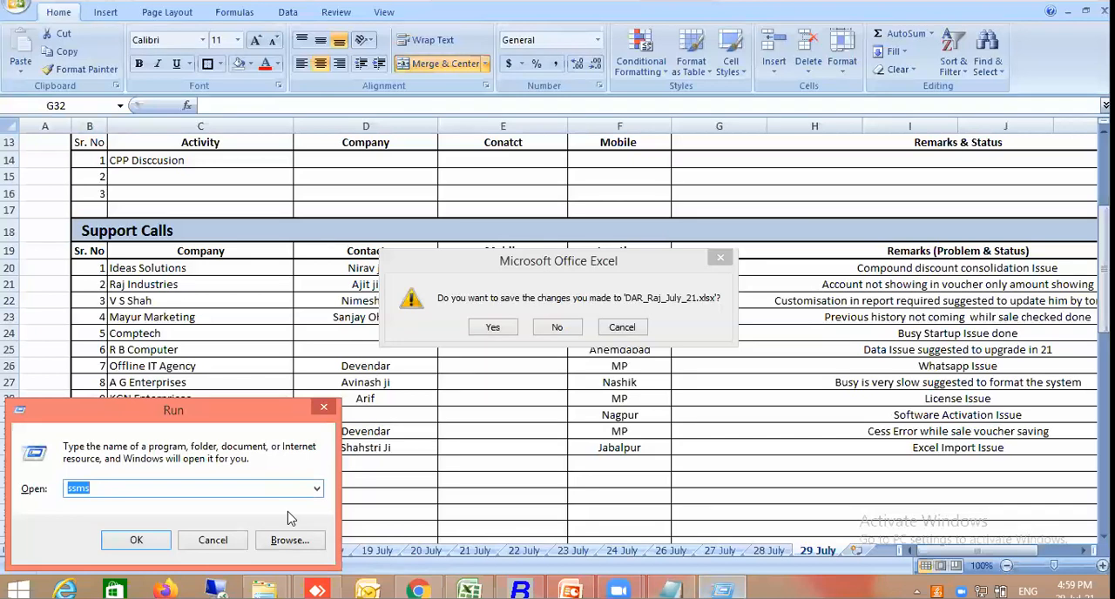
pyautogui.click(493, 328)
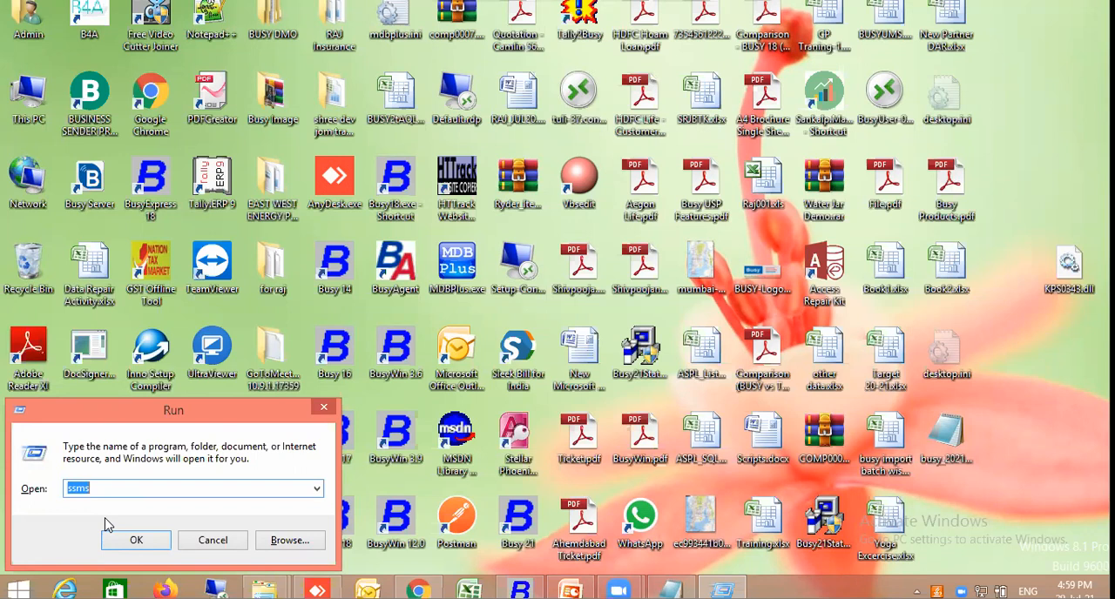
pyautogui.click(154, 541)
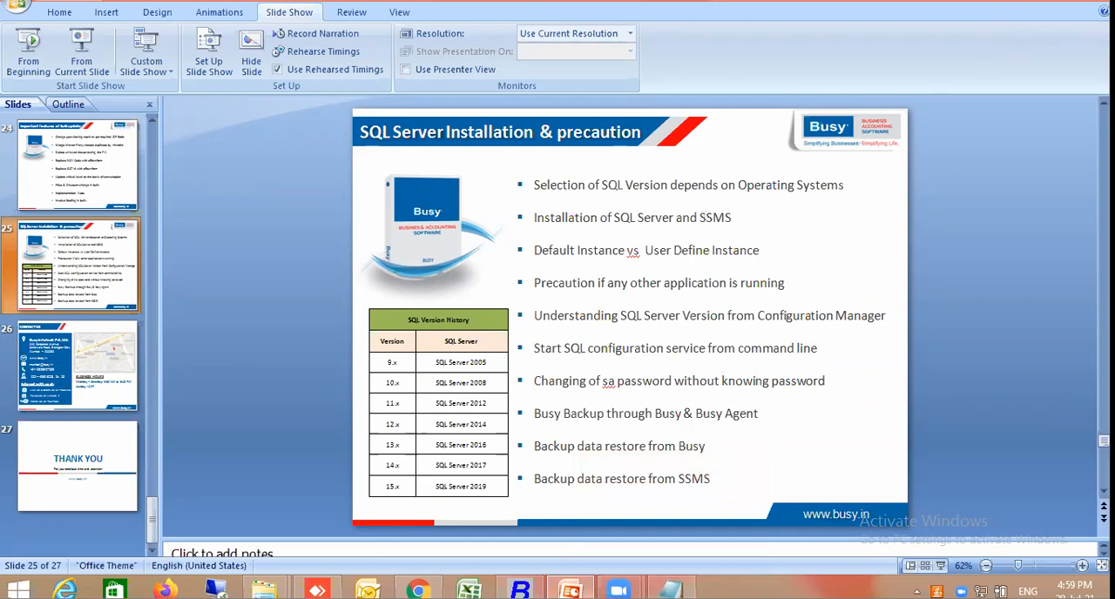
# Close the PowerPoint presentation and bring up the Connect to Server dialog of SQL Server Management Studio
pyautogui.rightClick(571, 591)
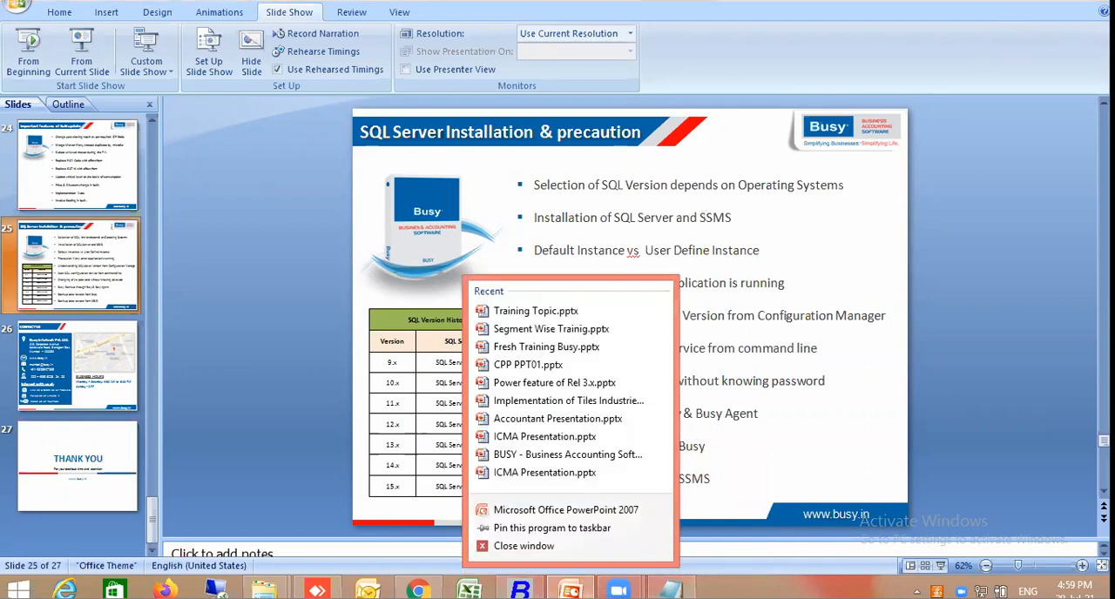
pyautogui.click(558, 550)
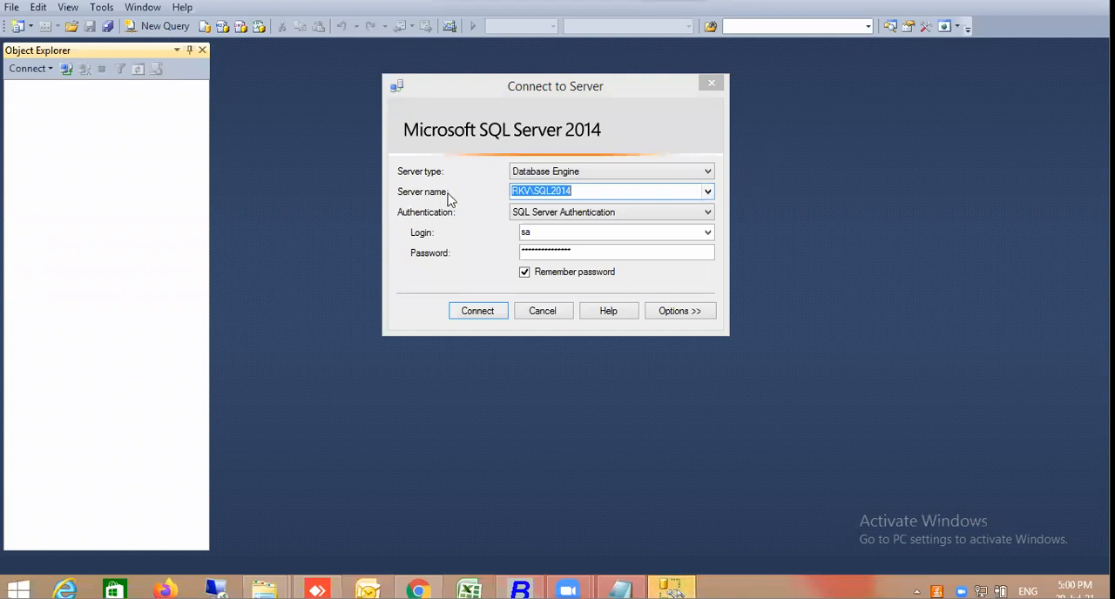
pyautogui.click(672, 590)
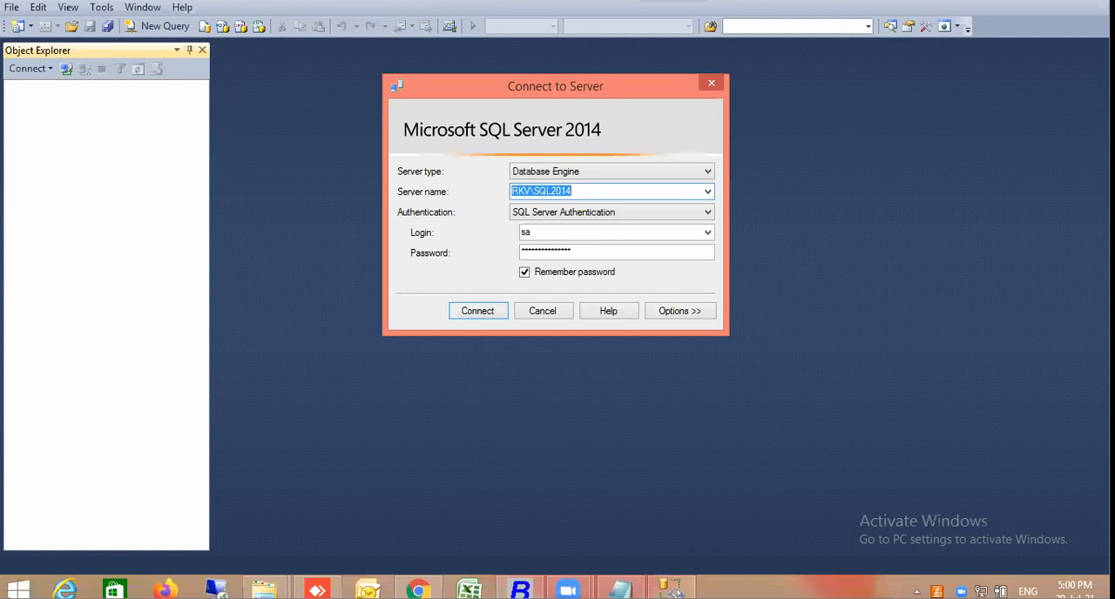
# Browse the local Database Engine servers and choose RKV\SQL2014 as the server to connect to
pyautogui.click(709, 197)
pyautogui.click(570, 219)
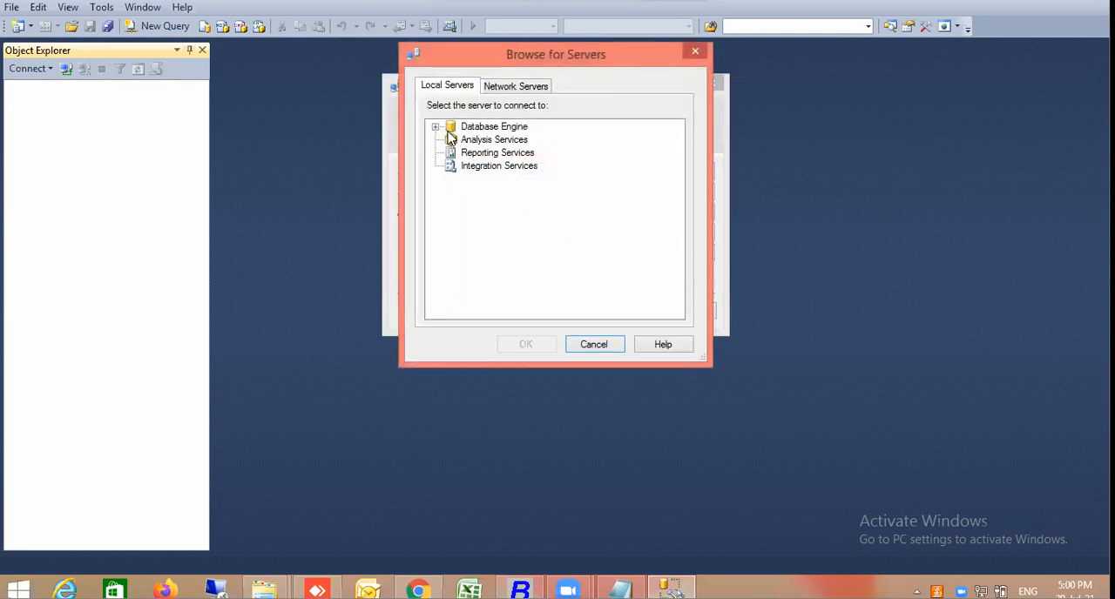
pyautogui.click(435, 127)
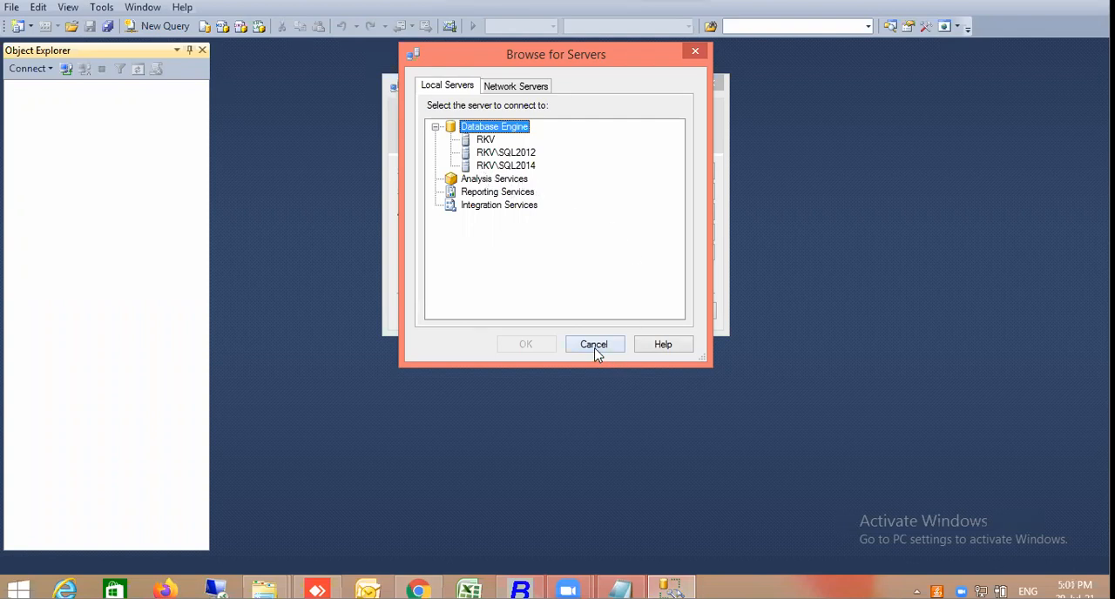
pyautogui.click(532, 166)
pyautogui.click(526, 345)
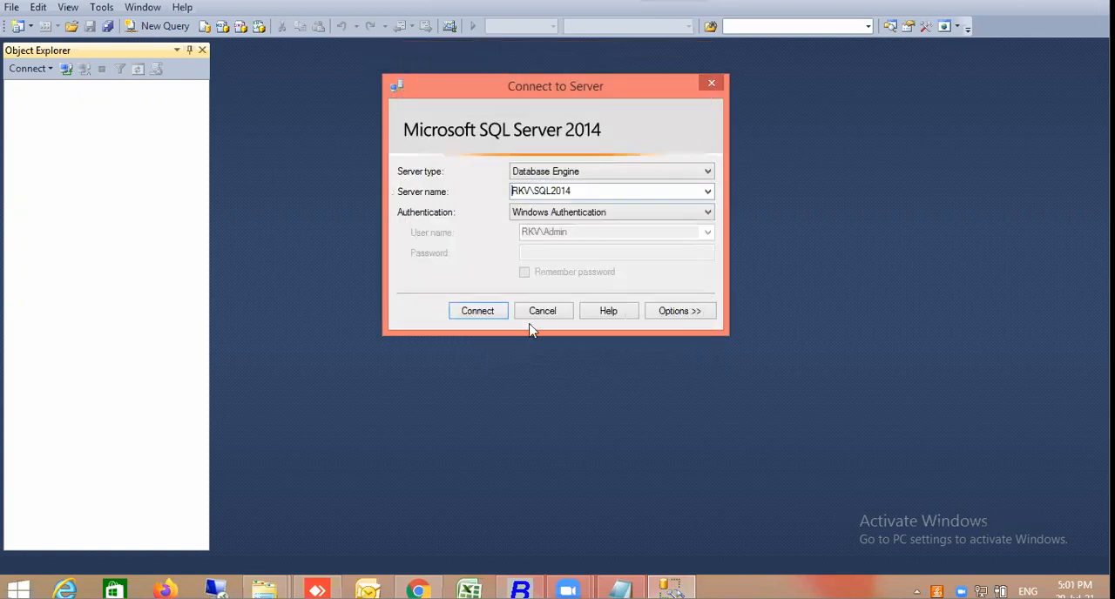
# Set the authentication to SQL Server Authentication and connect as sa with the remembered password
pyautogui.click(708, 215)
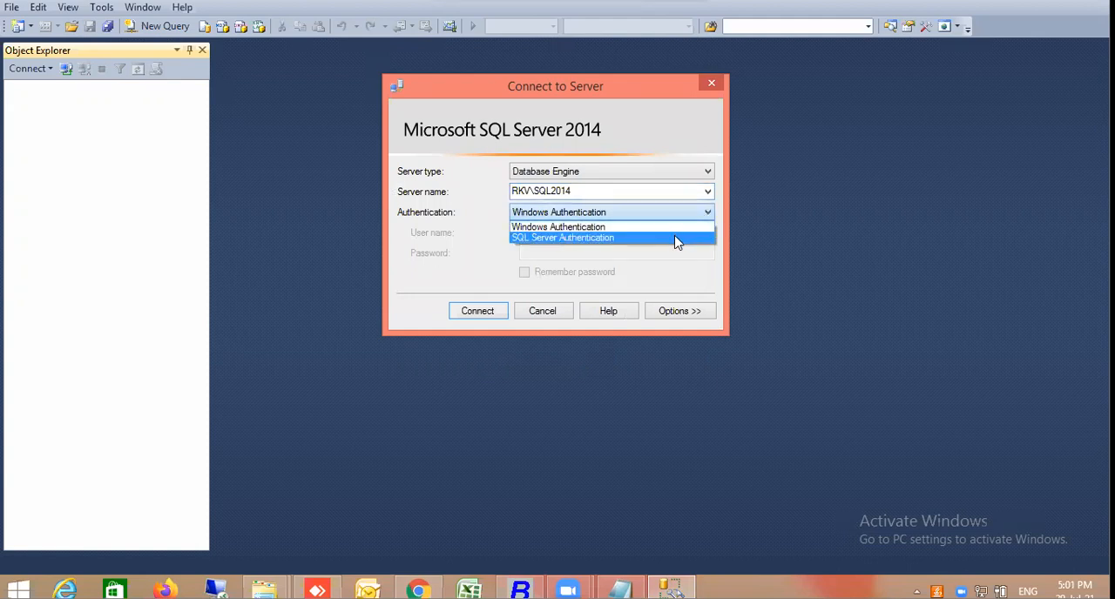
pyautogui.click(677, 238)
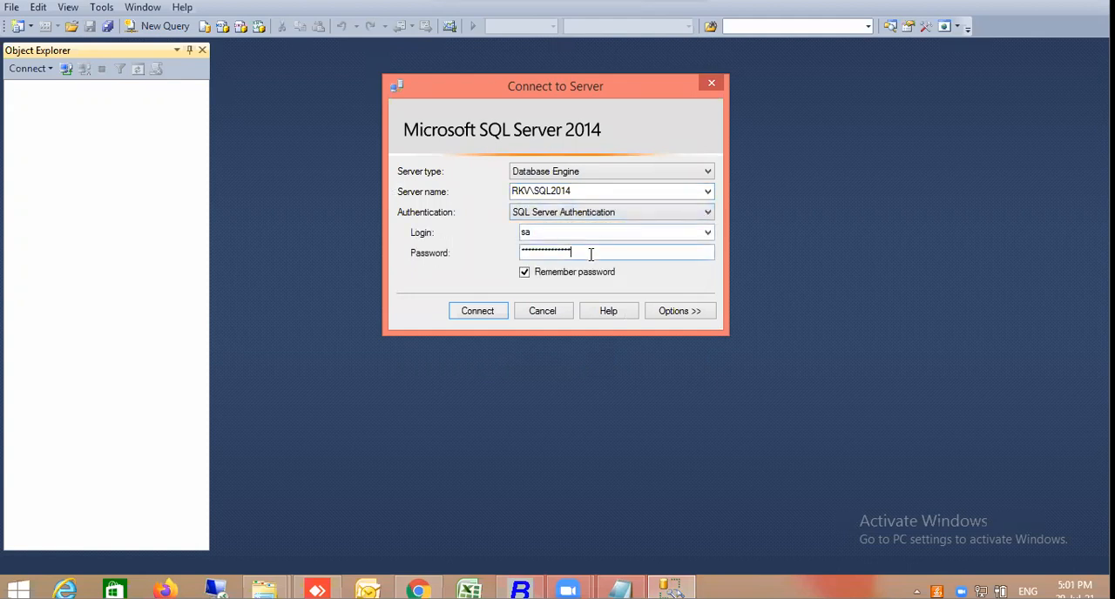
pyautogui.click(492, 317)
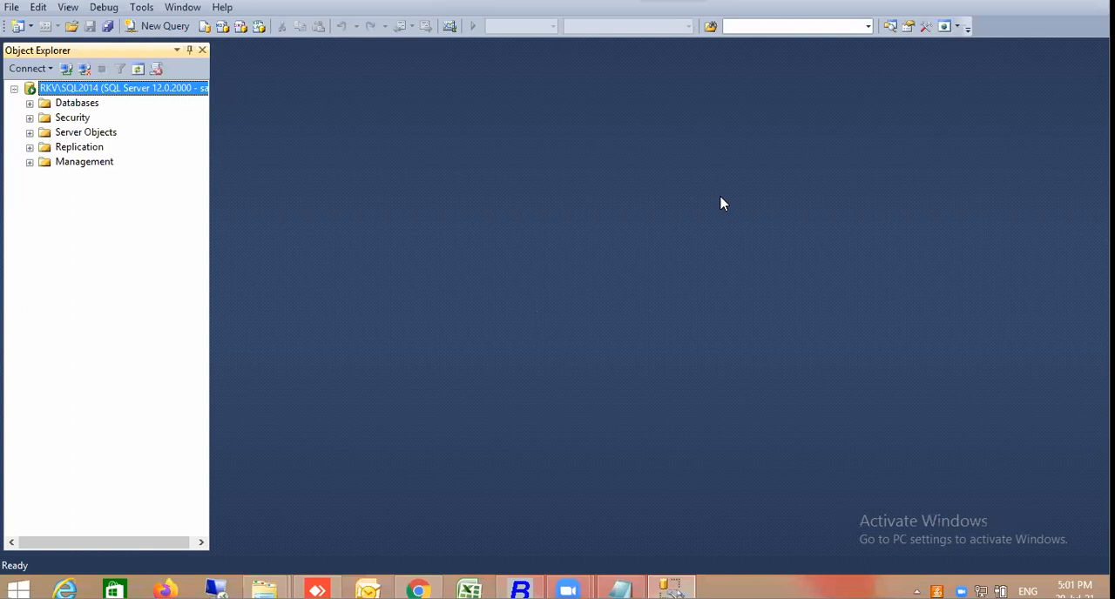
# Switch to File Explorer and open the MSSQL 2014 64 Bit folder under D:\Busy Demo CD\SQL SERVER
pyautogui.press('alt')
pyautogui.moveTo(265, 592)
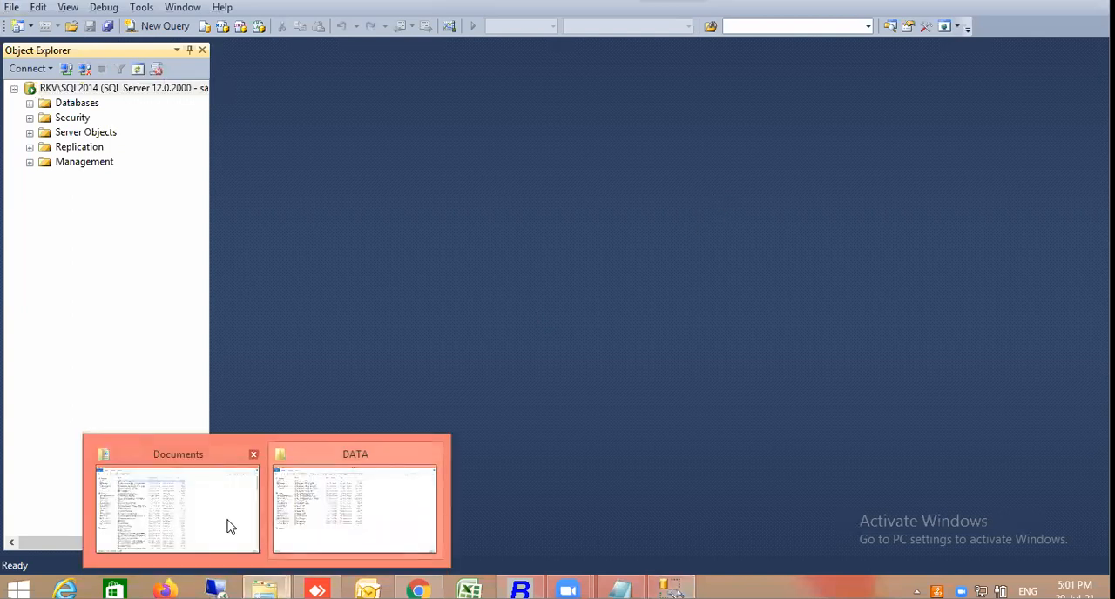
pyautogui.click(314, 542)
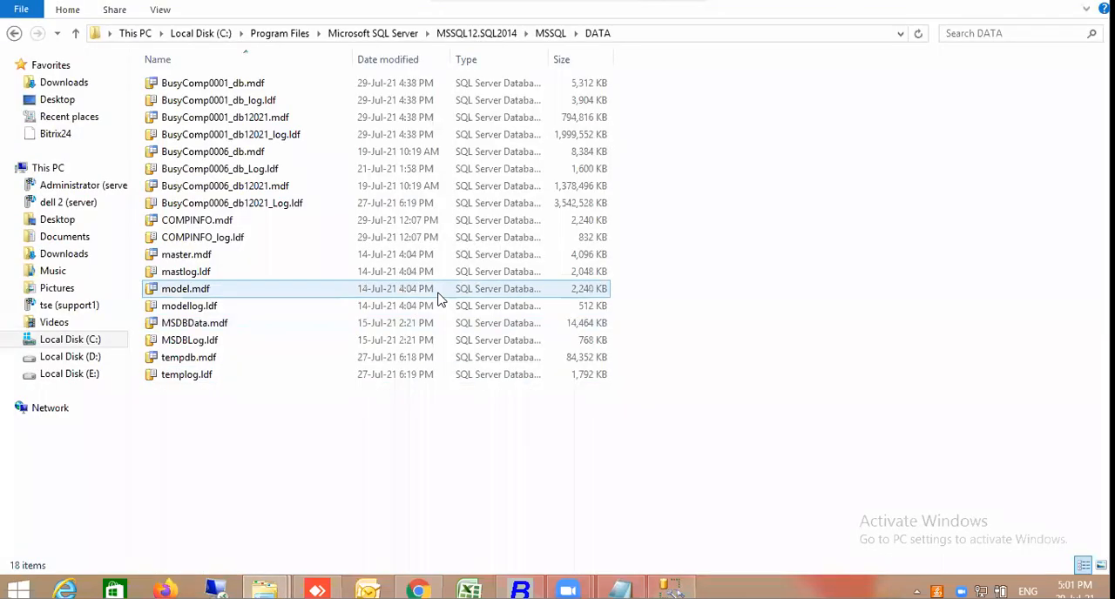
pyautogui.click(92, 340)
pyautogui.click(91, 357)
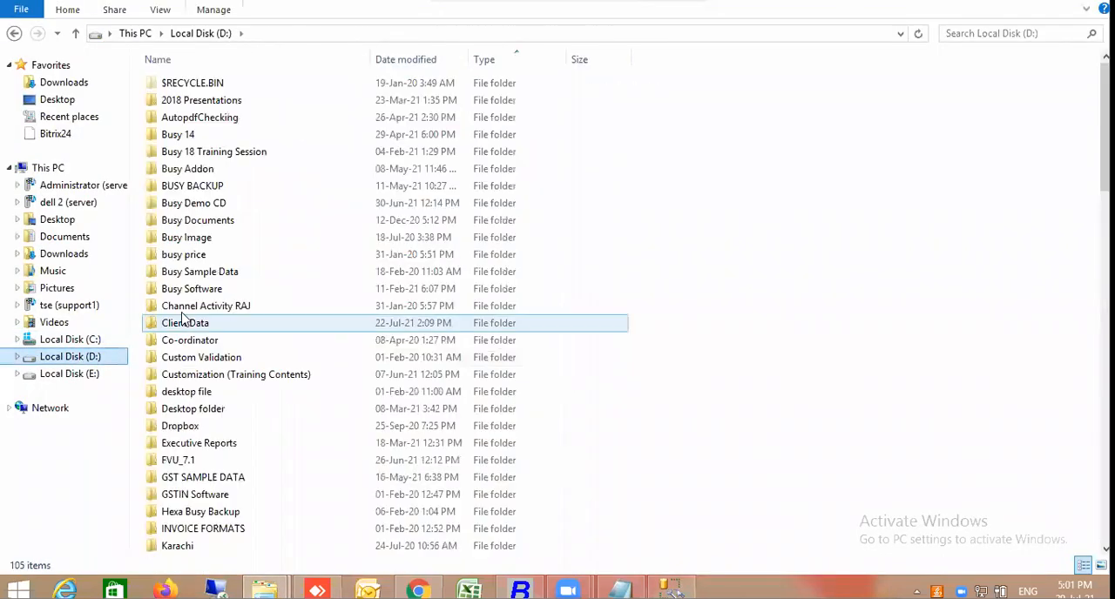
pyautogui.doubleClick(223, 204)
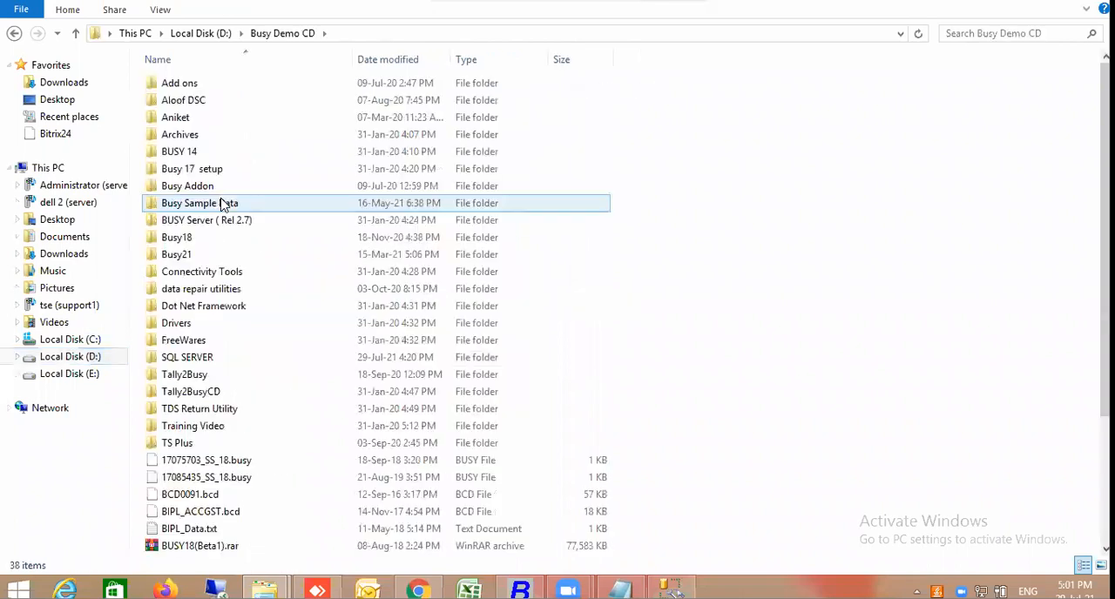
pyautogui.doubleClick(202, 359)
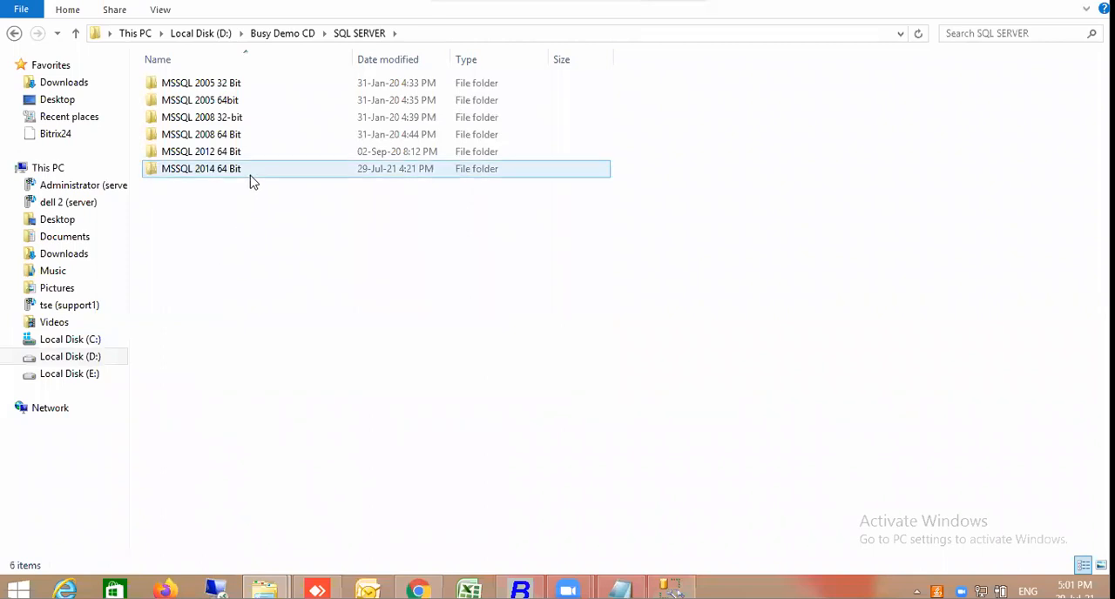
pyautogui.doubleClick(252, 181)
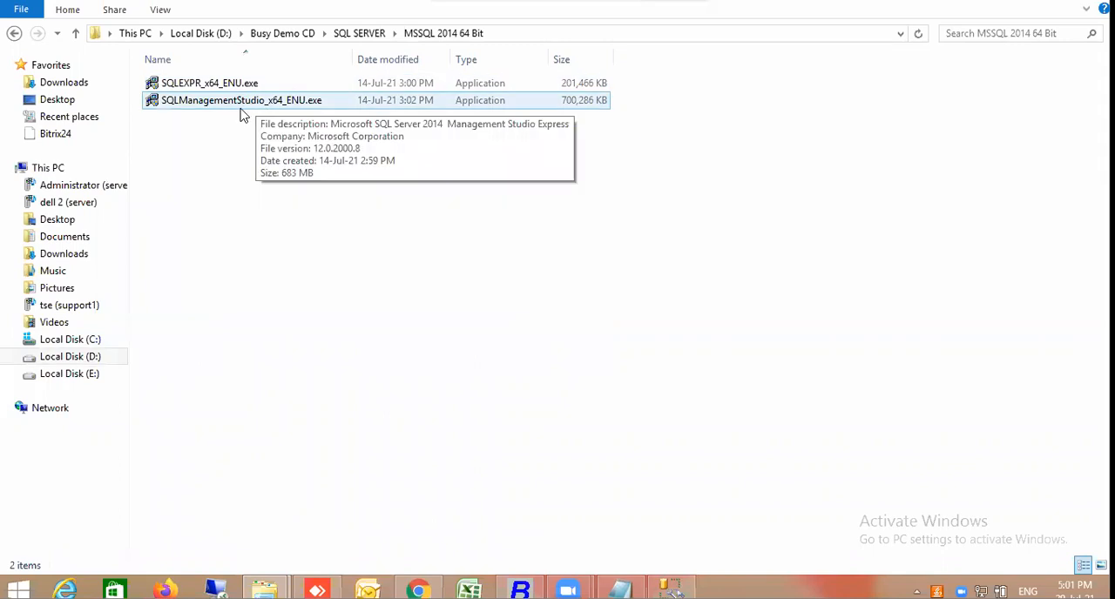
# Run SQLEXPR_x64_ENU.exe to extract its files into the suggested directory, and close SQL Server Management Studio
pyautogui.doubleClick(264, 85)
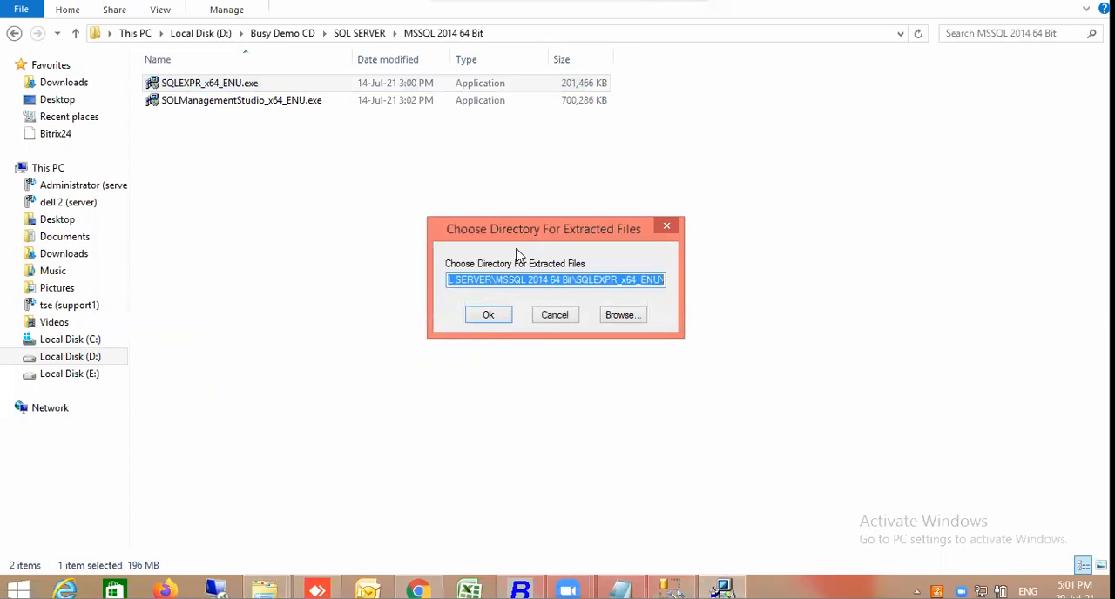
pyautogui.click(487, 315)
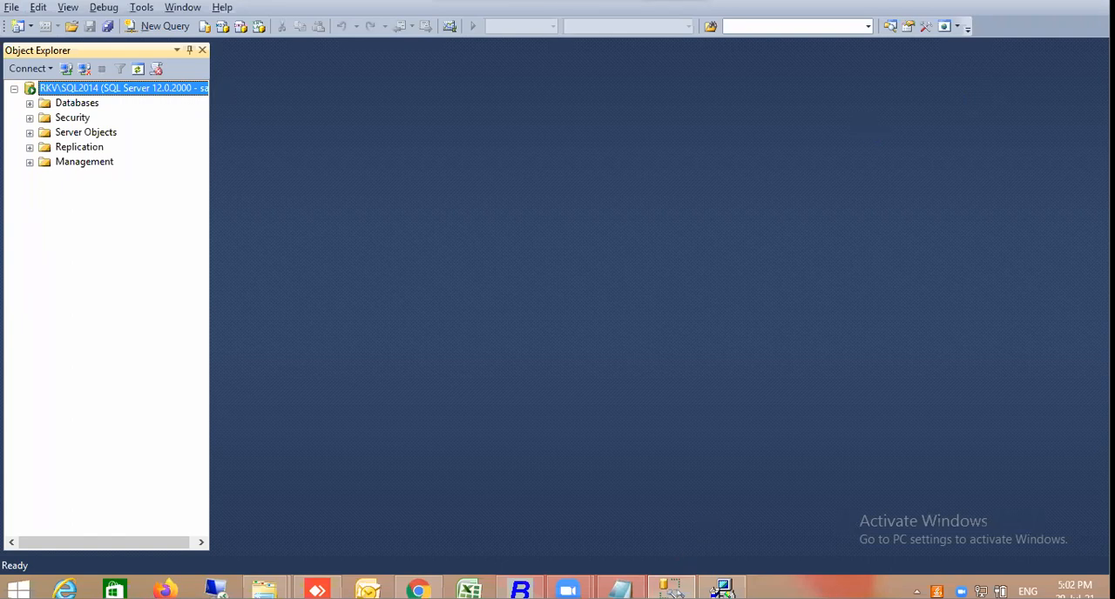
pyautogui.rightClick(670, 589)
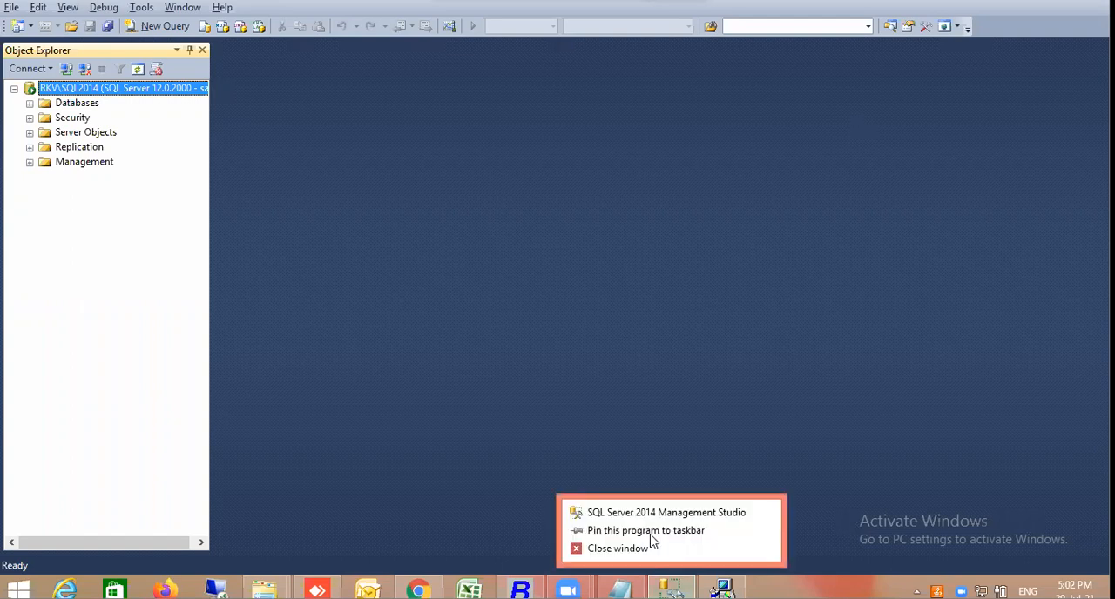
pyautogui.click(652, 552)
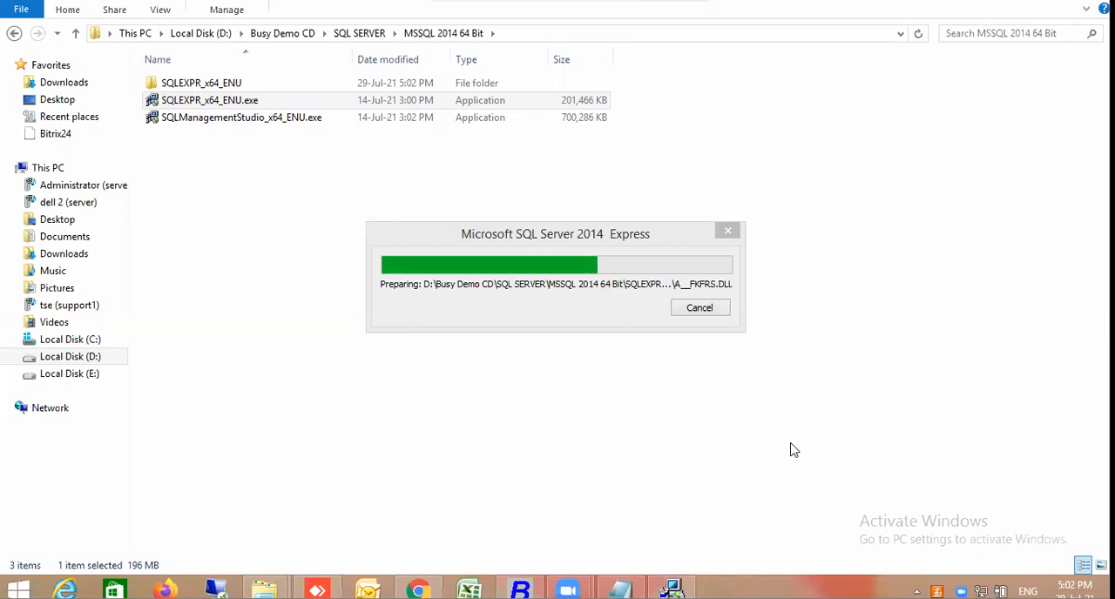
# Look through the extracted SQLEXPR_x64_ENU folder and return to the MSSQL 2014 64 Bit folder
pyautogui.doubleClick(259, 87)
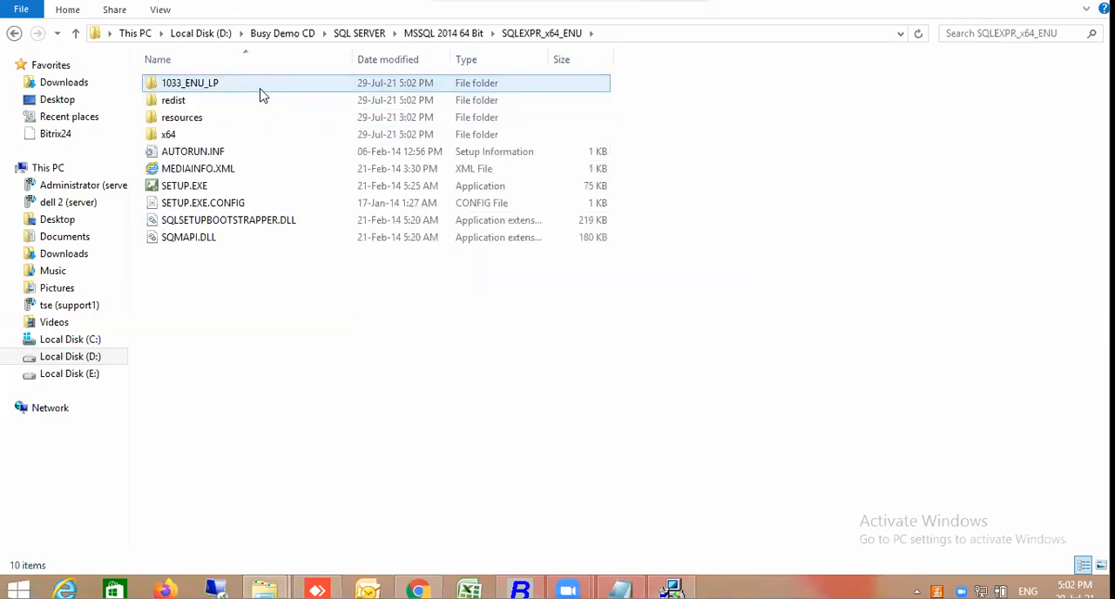
pyautogui.click(460, 34)
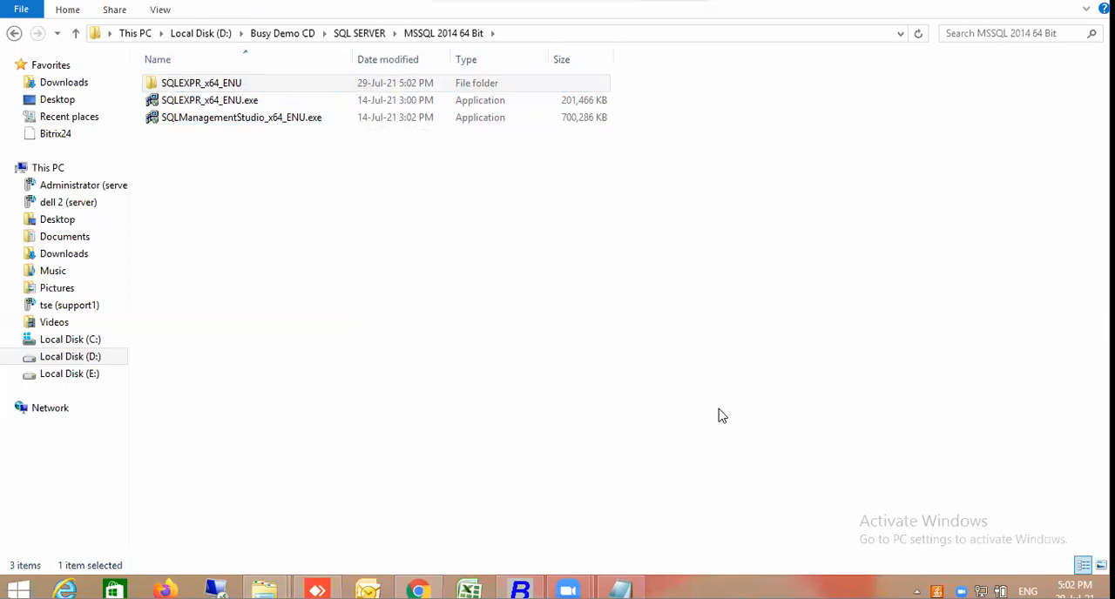
# Close the untitled Notepad document without saving its changes
pyautogui.moveTo(620, 590)
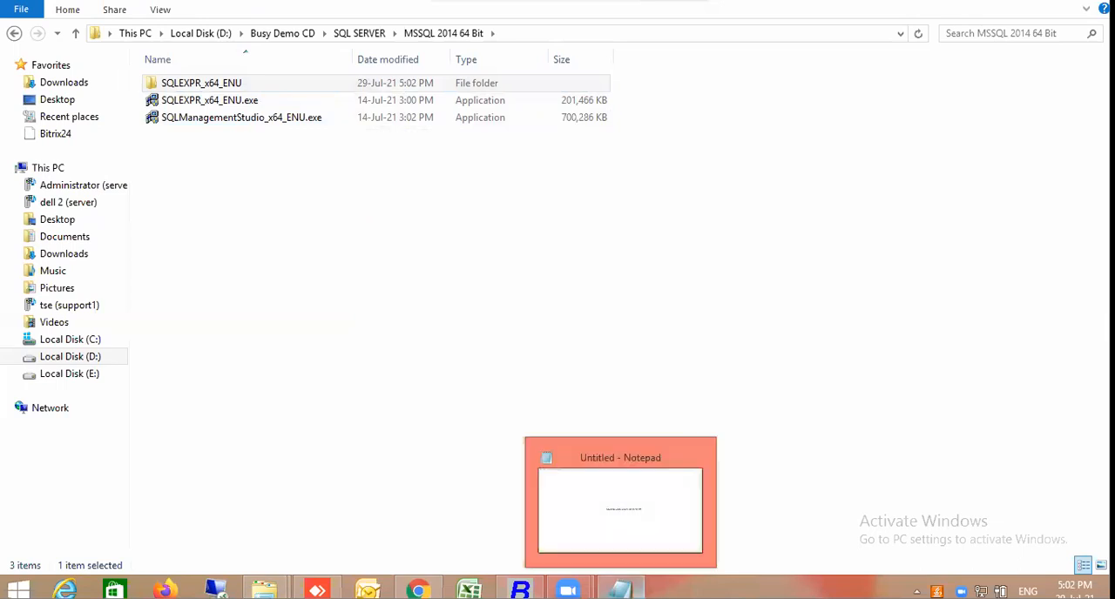
pyautogui.rightClick(620, 591)
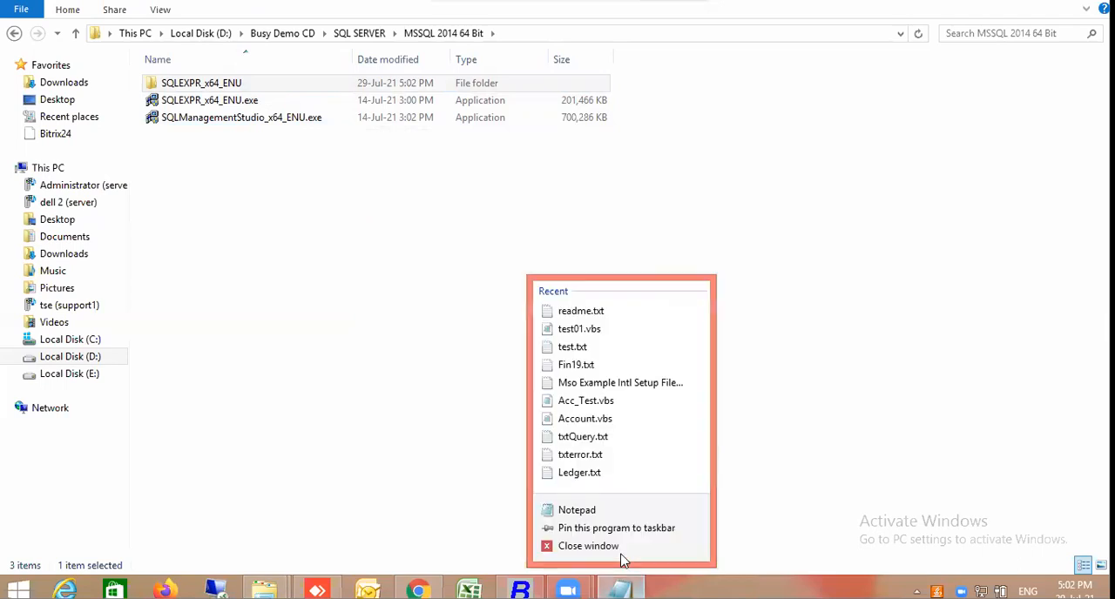
pyautogui.click(587, 546)
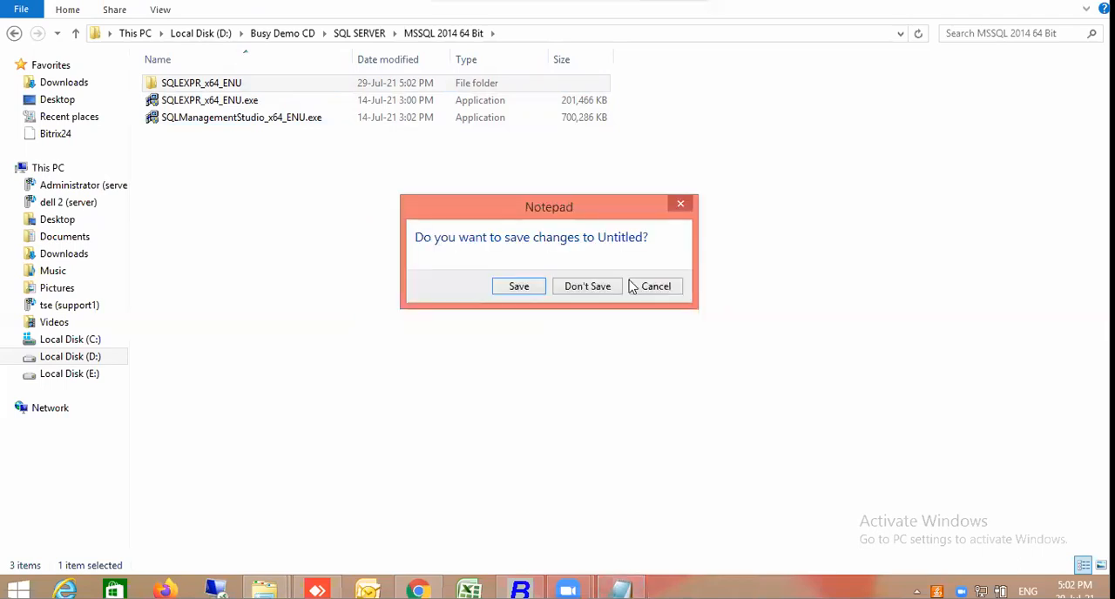
pyautogui.click(595, 291)
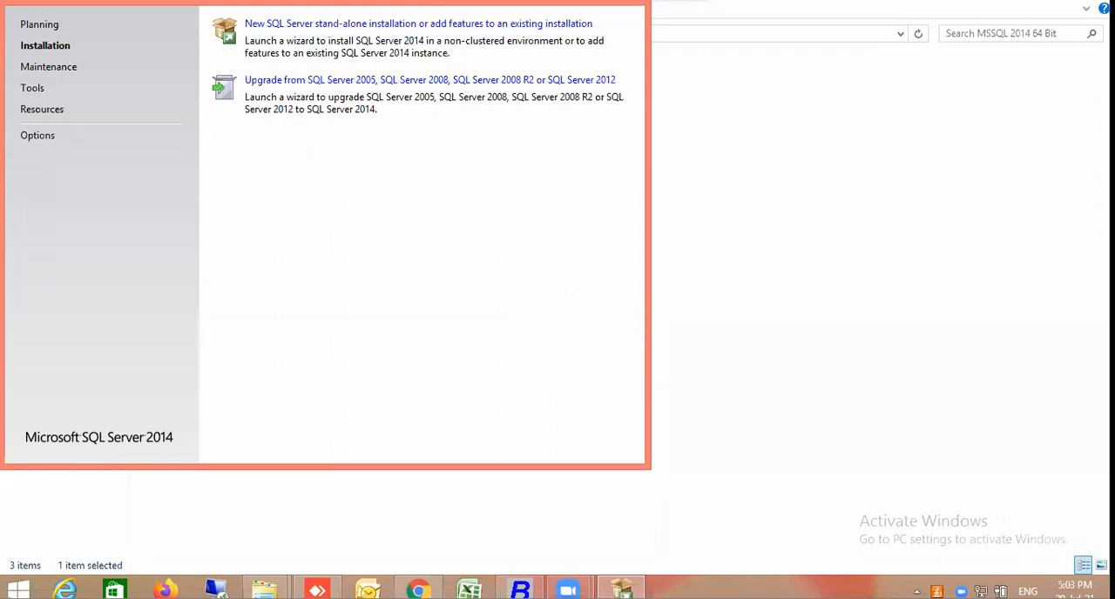
# Start a new SQL Server stand-alone installation and proceed with Perform a new installation of SQL Server 2014 to the License Terms
pyautogui.click(351, 23)
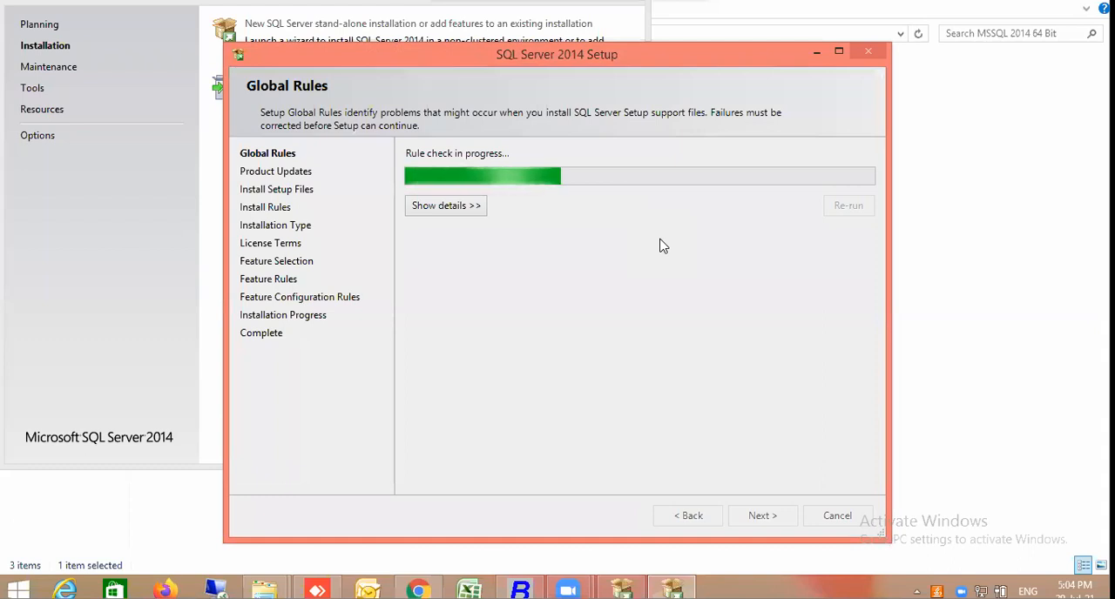
pyautogui.click(466, 215)
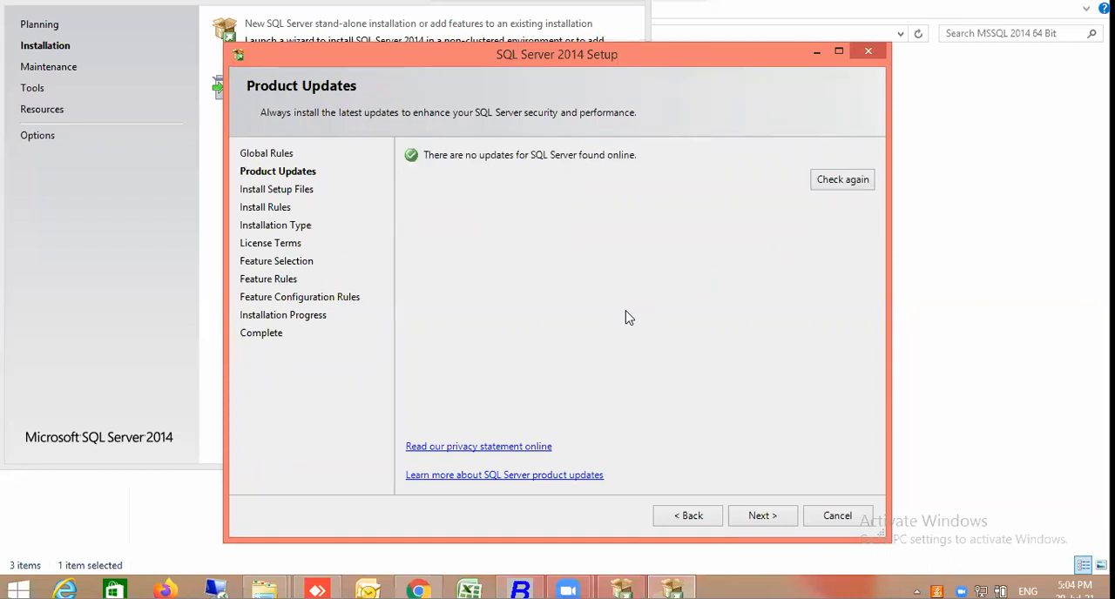
pyautogui.click(778, 522)
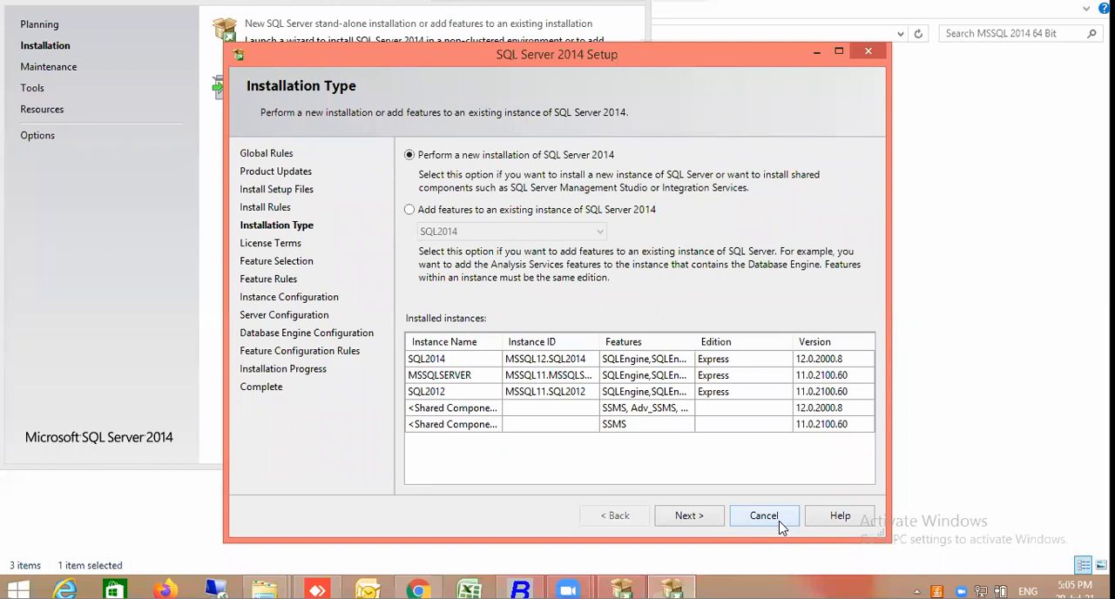
pyautogui.click(709, 519)
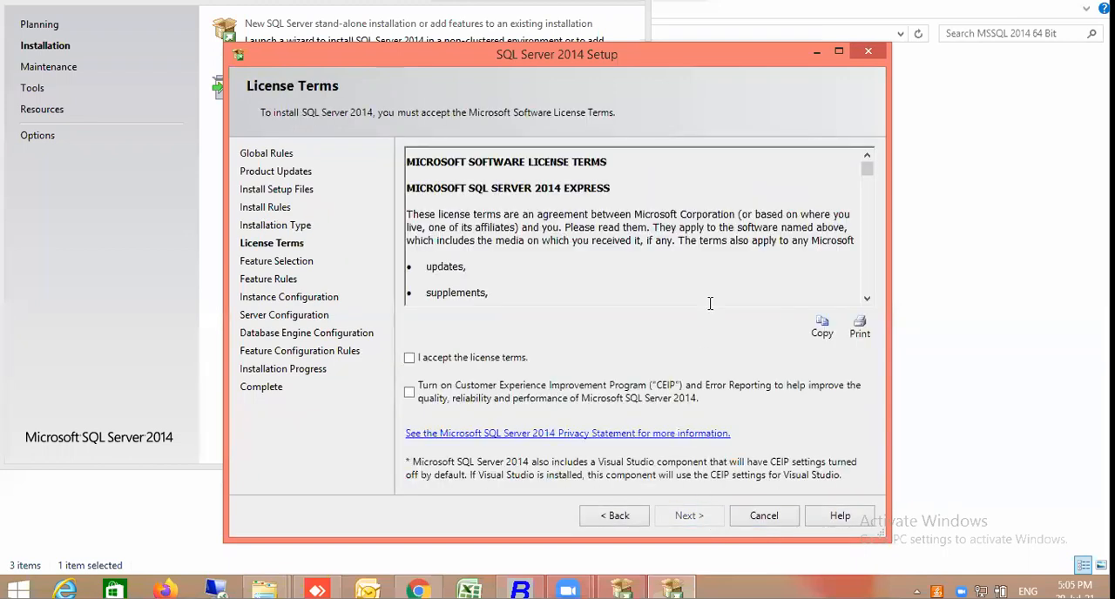
# Accept the license terms, keep the preselected Express features and installation directories, and proceed to Instance Configuration
pyautogui.click(463, 358)
pyautogui.click(686, 523)
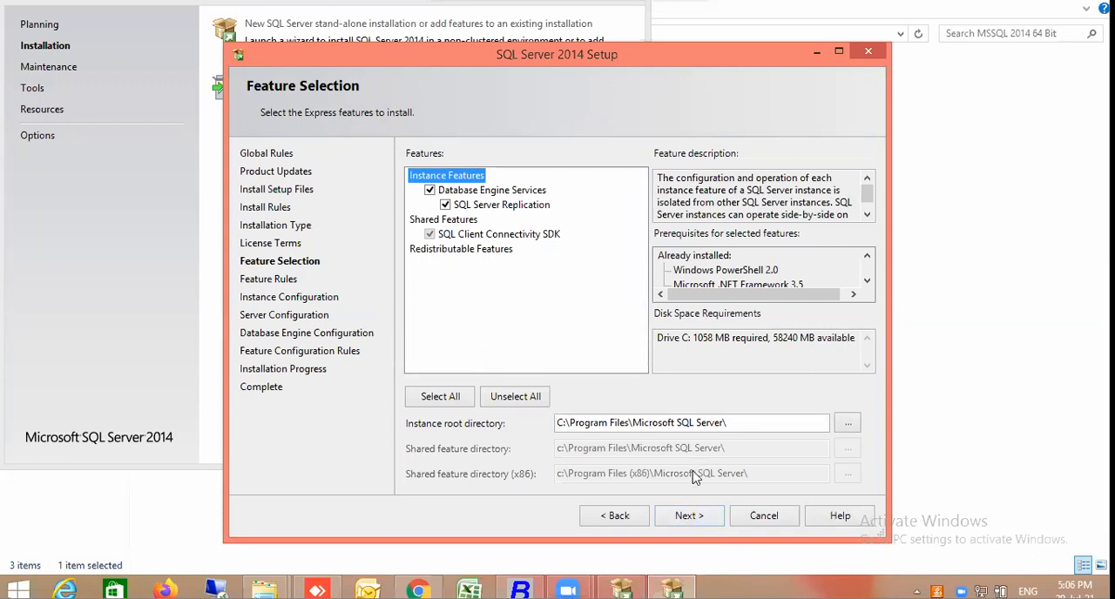
pyautogui.click(688, 516)
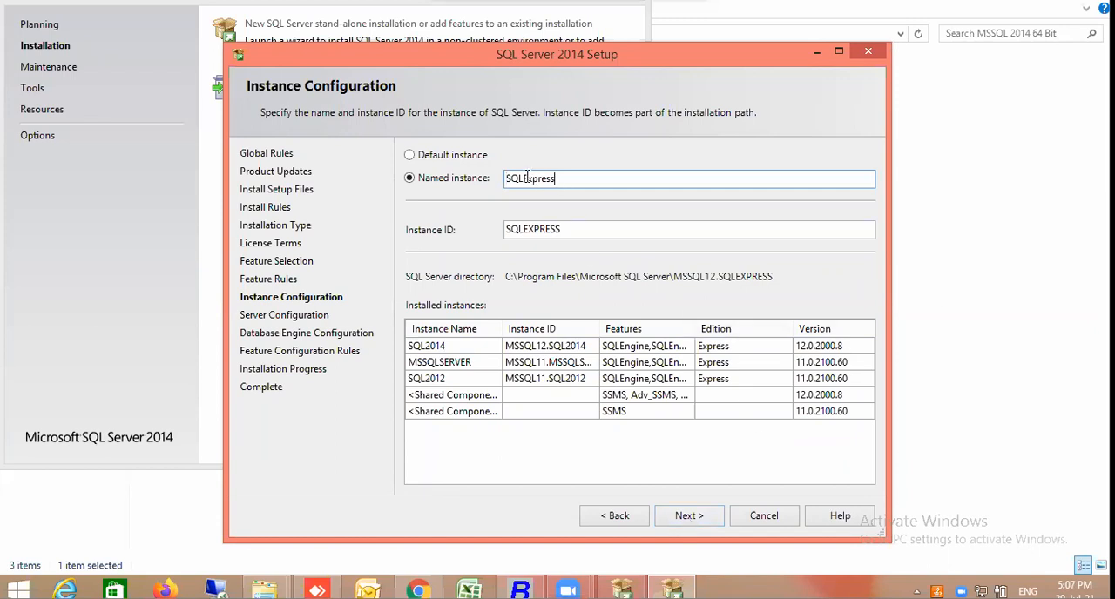
# Name the new instance BusySQL2014, keep the matching instance ID BUSYSQL2014, and proceed to Server Configuration
pyautogui.press('Delete')
pyautogui.press('Delete')
pyautogui.press('Delete')
pyautogui.press('Delete')
pyautogui.press('Delete')
pyautogui.press('Delete')
pyautogui.press('Delete')
pyautogui.press('Delete')
pyautogui.press('Delete')
pyautogui.press('Delete')
pyautogui.write('BusySQL2014')
pyautogui.press('Tab')
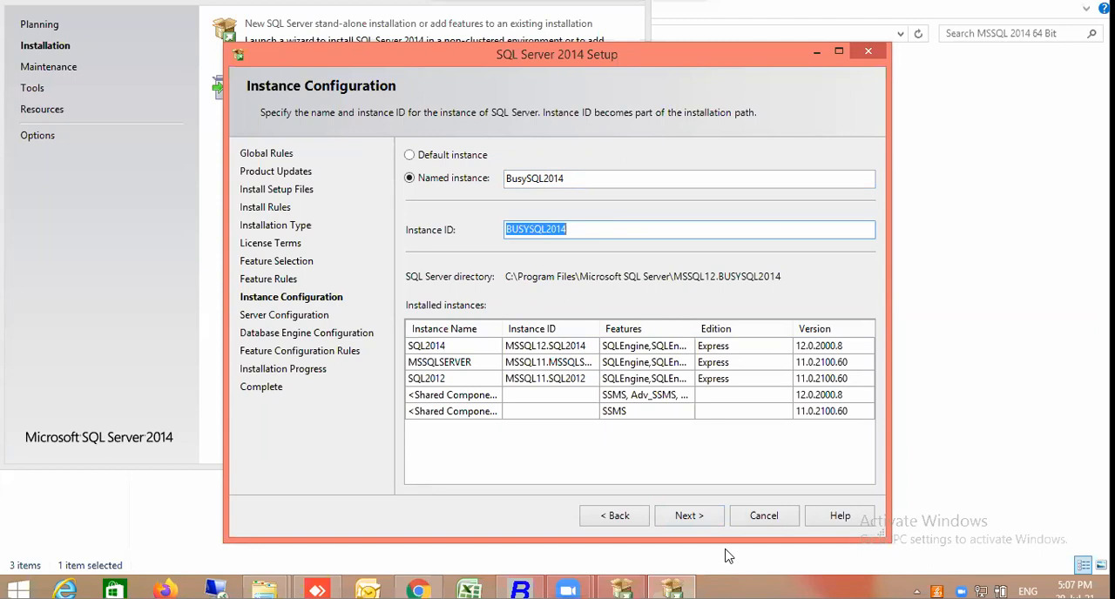
pyautogui.click(688, 517)
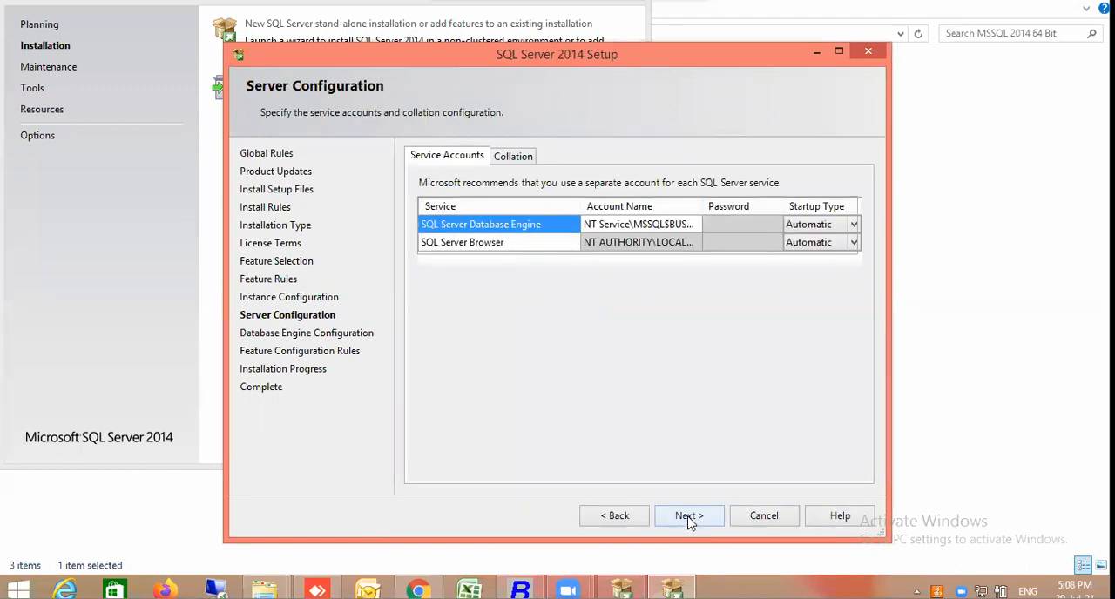
# Keep the default service accounts, compare Mixed Mode but retain Windows authentication mode, and start the installation
pyautogui.click(690, 517)
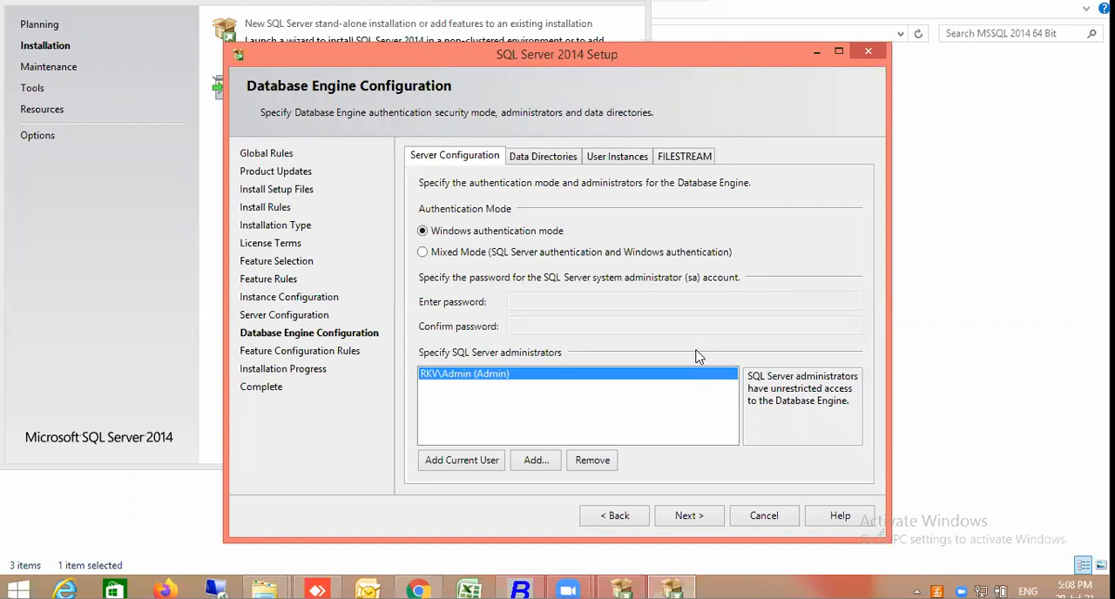
pyautogui.click(625, 253)
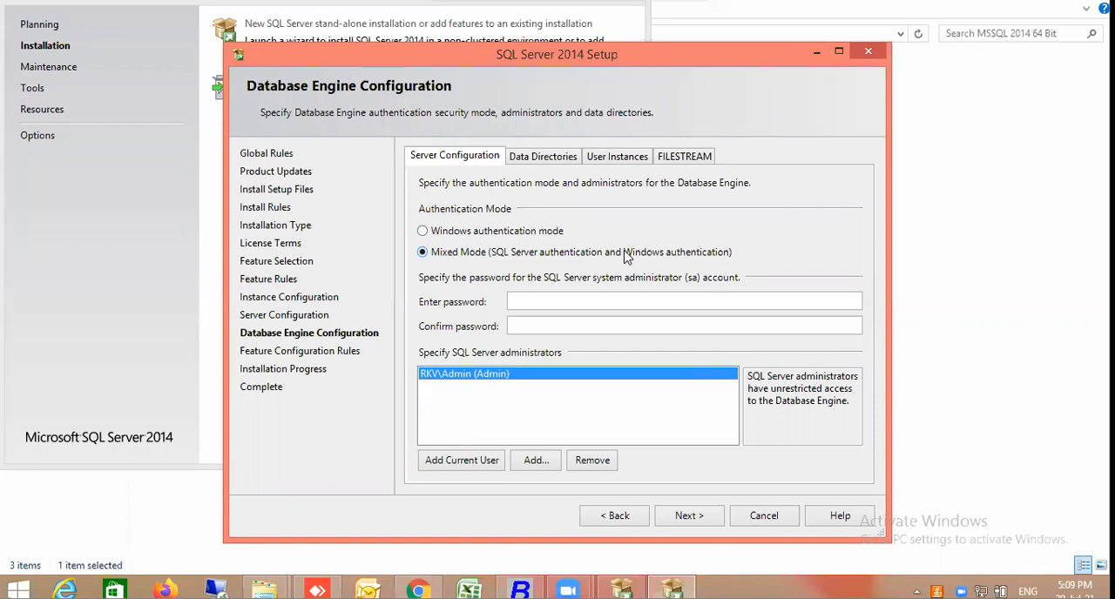
pyautogui.click(526, 229)
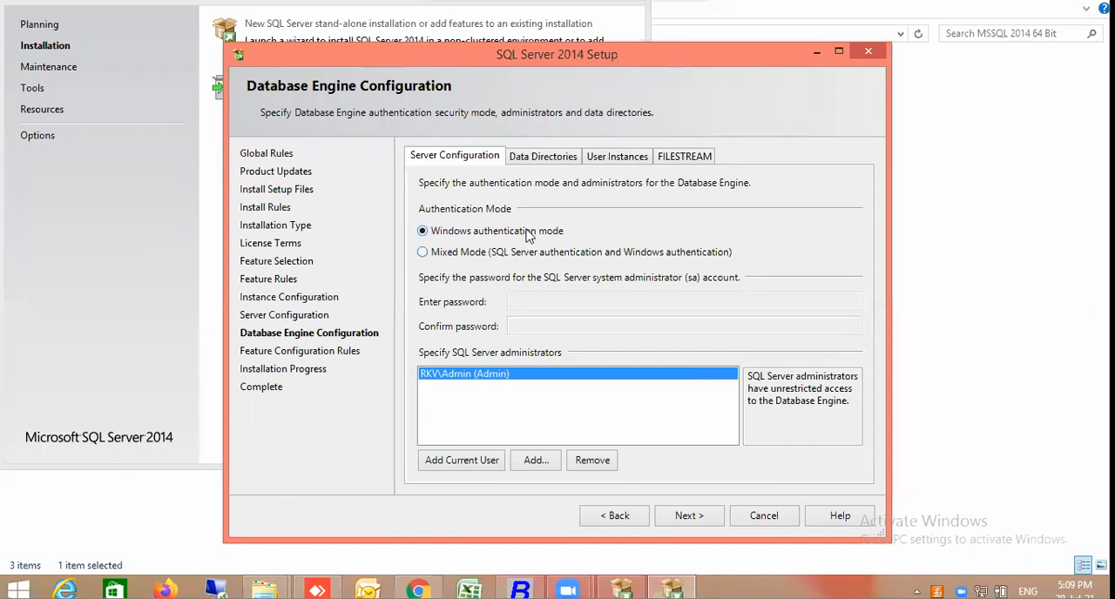
pyautogui.click(684, 517)
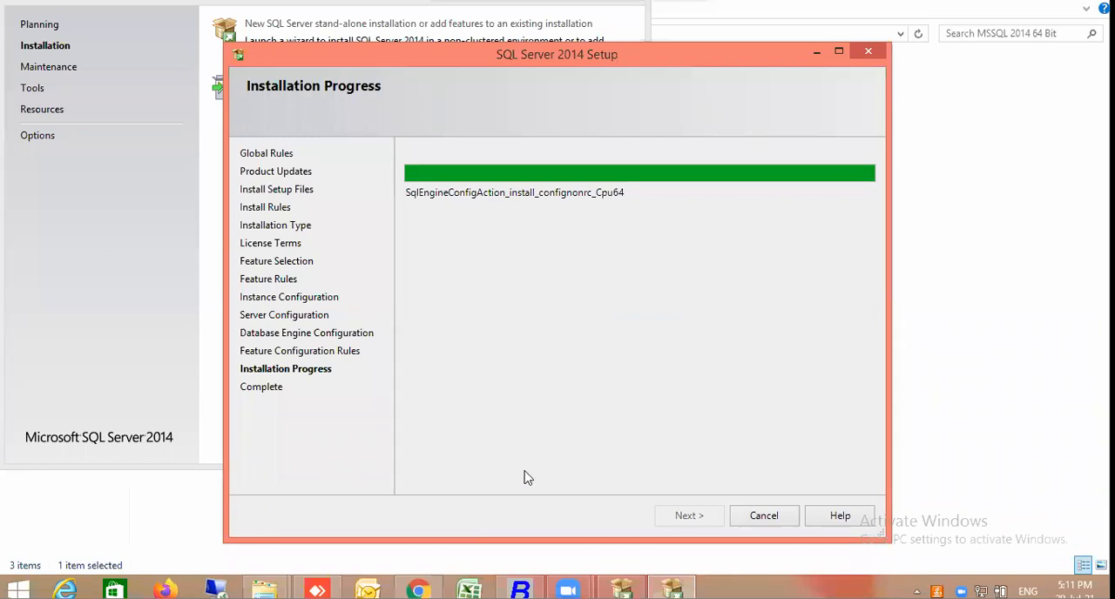
# Switch to the File Explorer window showing Documents and go to the BusyWin folder on Local Disk (C:)
pyautogui.click(269, 588)
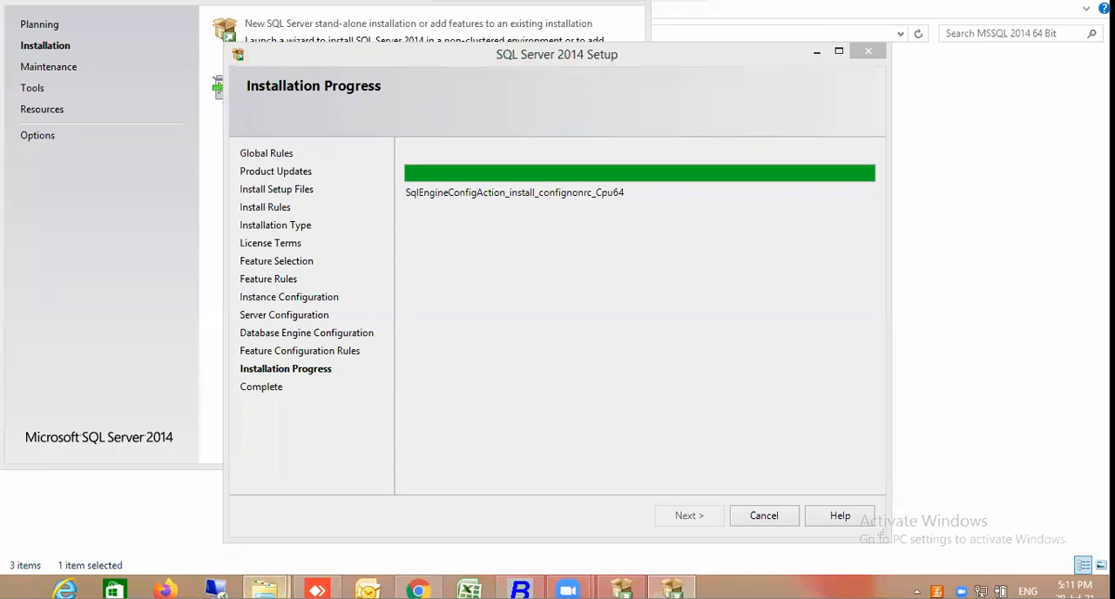
pyautogui.click(264, 589)
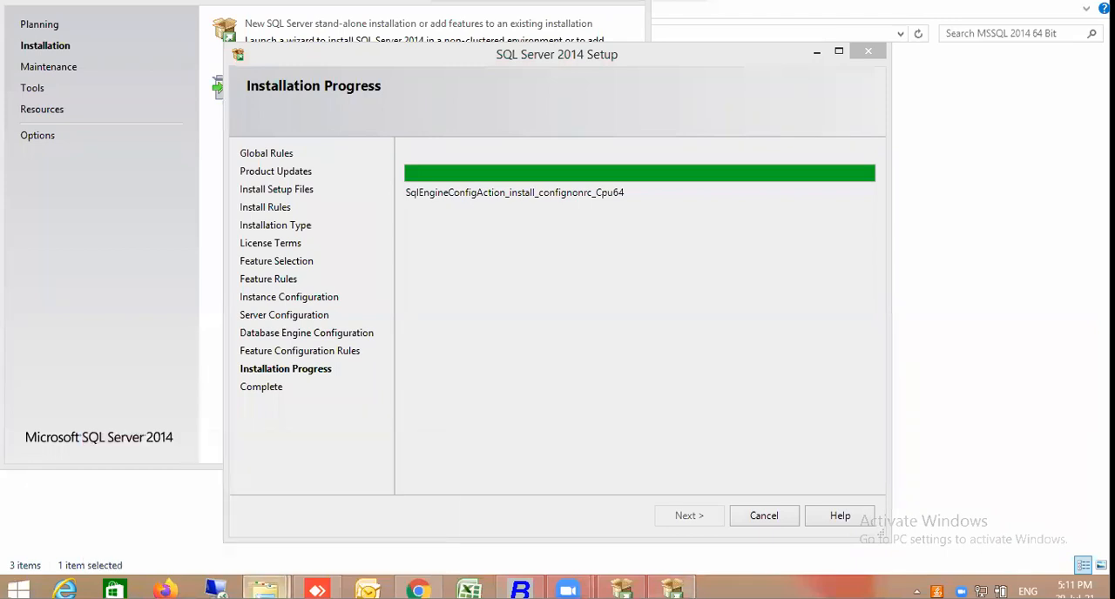
pyautogui.click(264, 590)
pyautogui.click(235, 535)
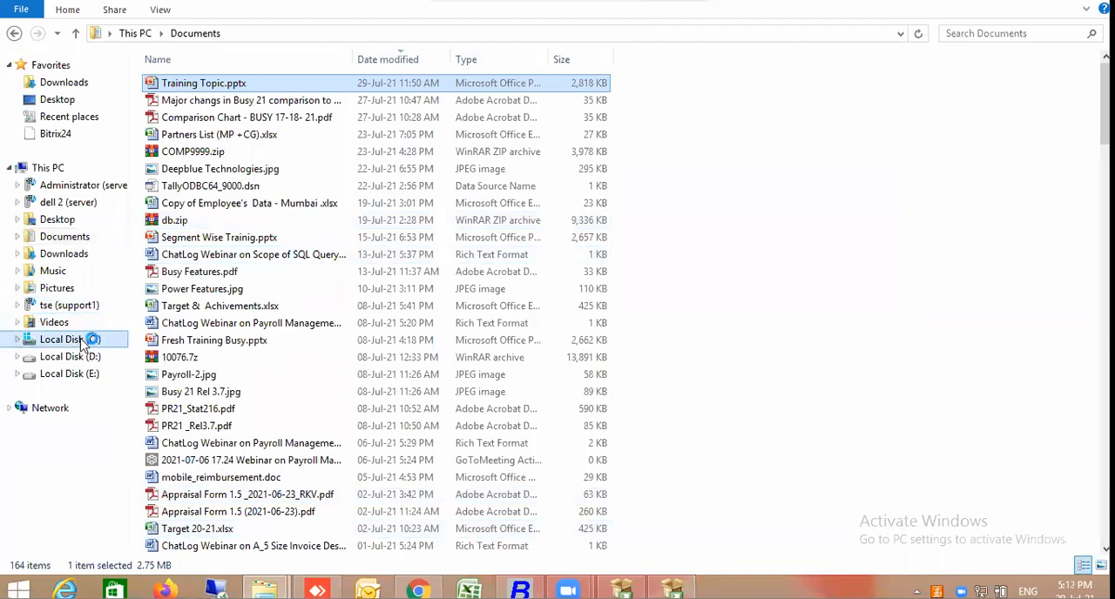
pyautogui.click(80, 340)
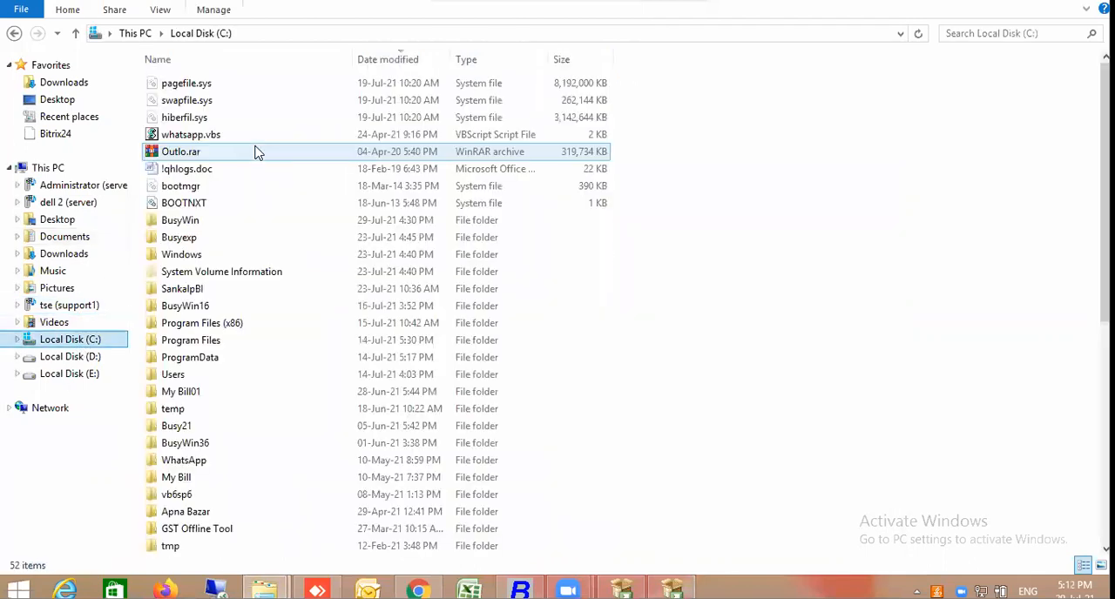
pyautogui.click(195, 220)
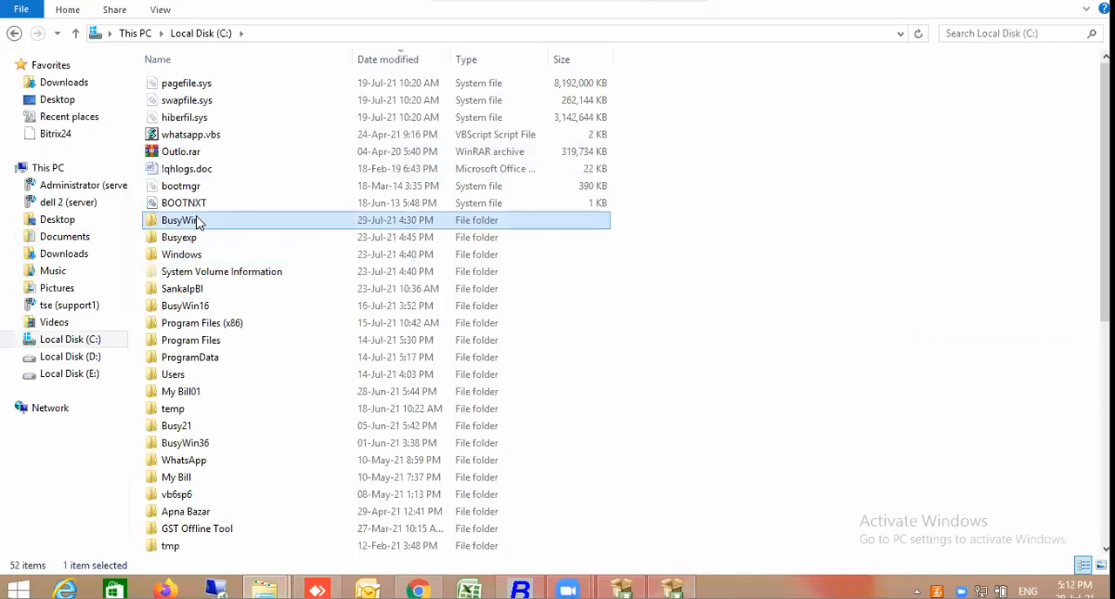
pyautogui.doubleClick(195, 221)
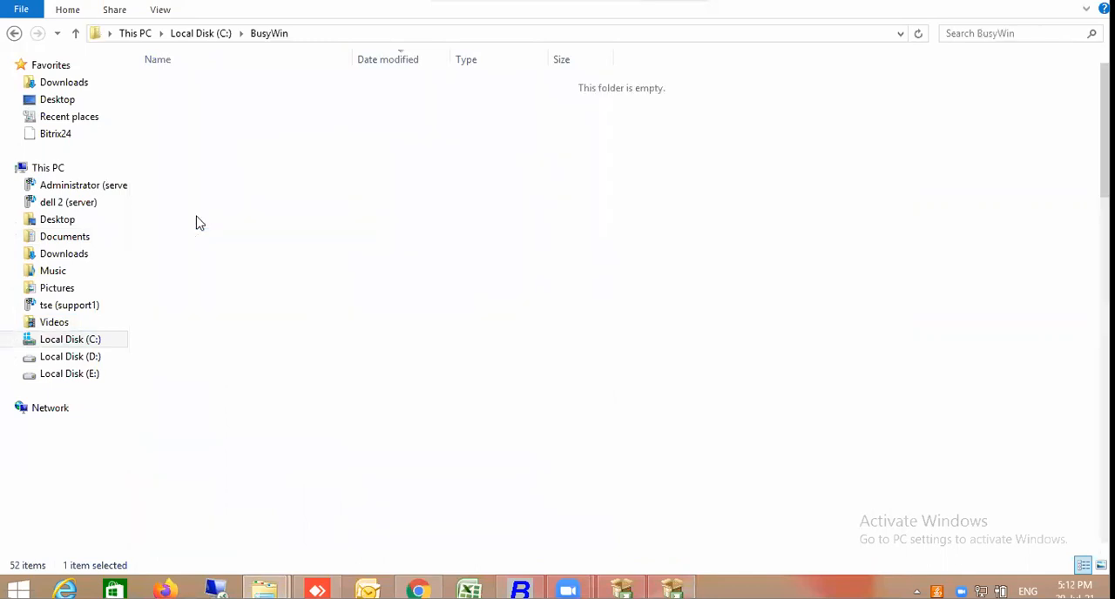
# View Server.Txt in BusyWin's SYSTEM folder and close it without changes
pyautogui.click(200, 237)
pyautogui.write('system')
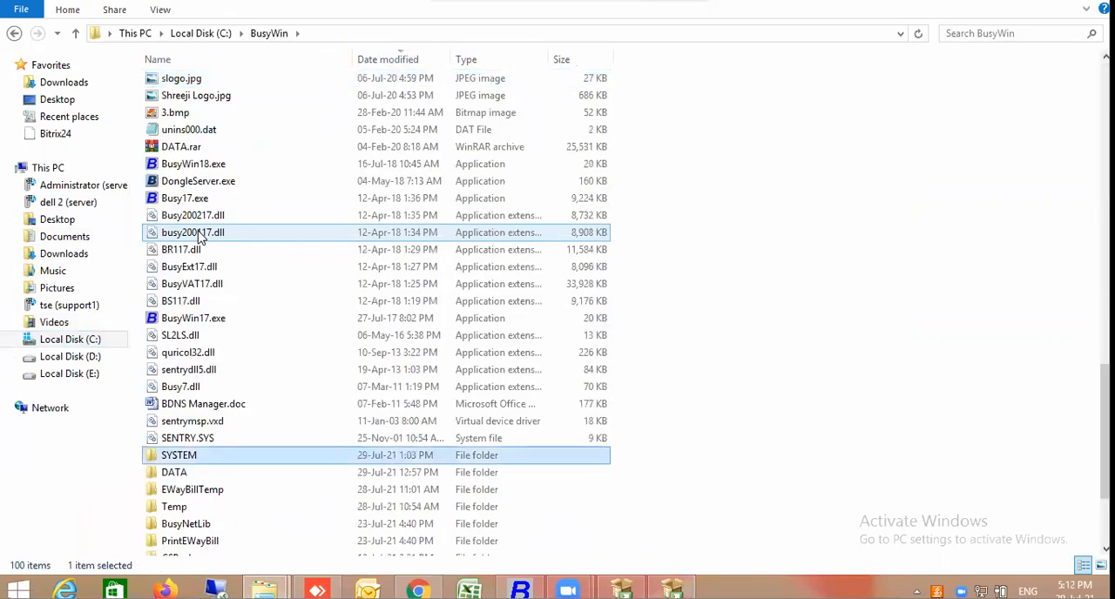
pyautogui.press('Return')
pyautogui.press('s')
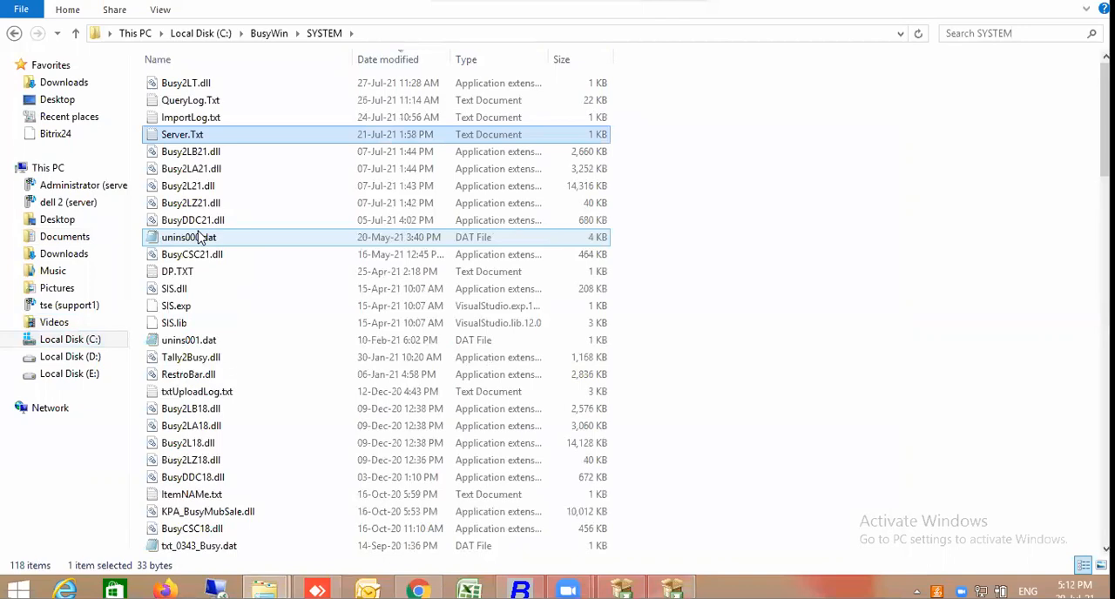
pyautogui.press('Return')
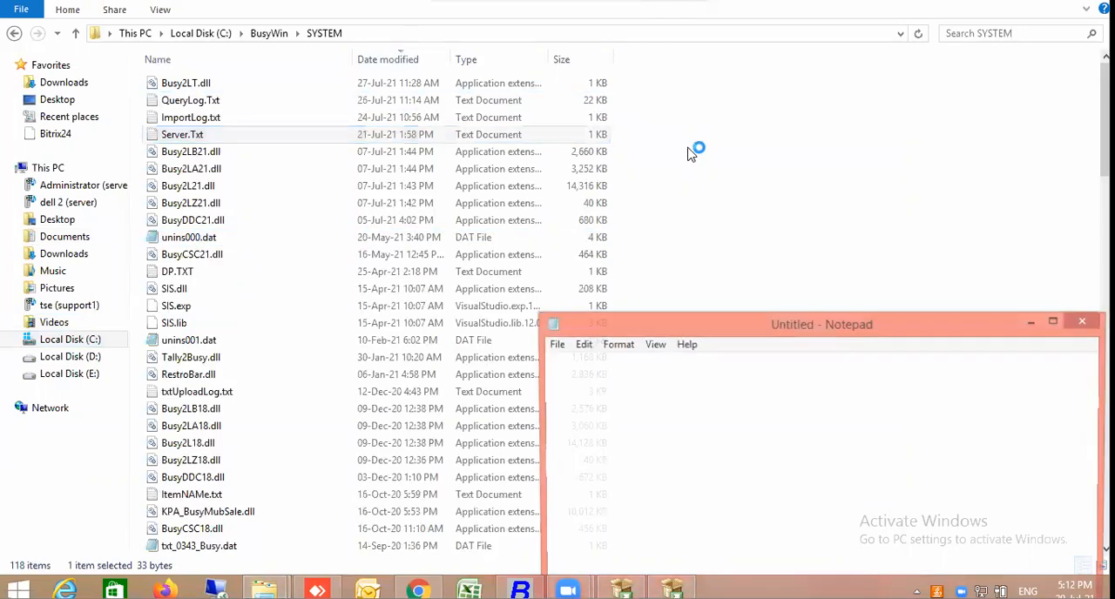
pyautogui.click(1085, 324)
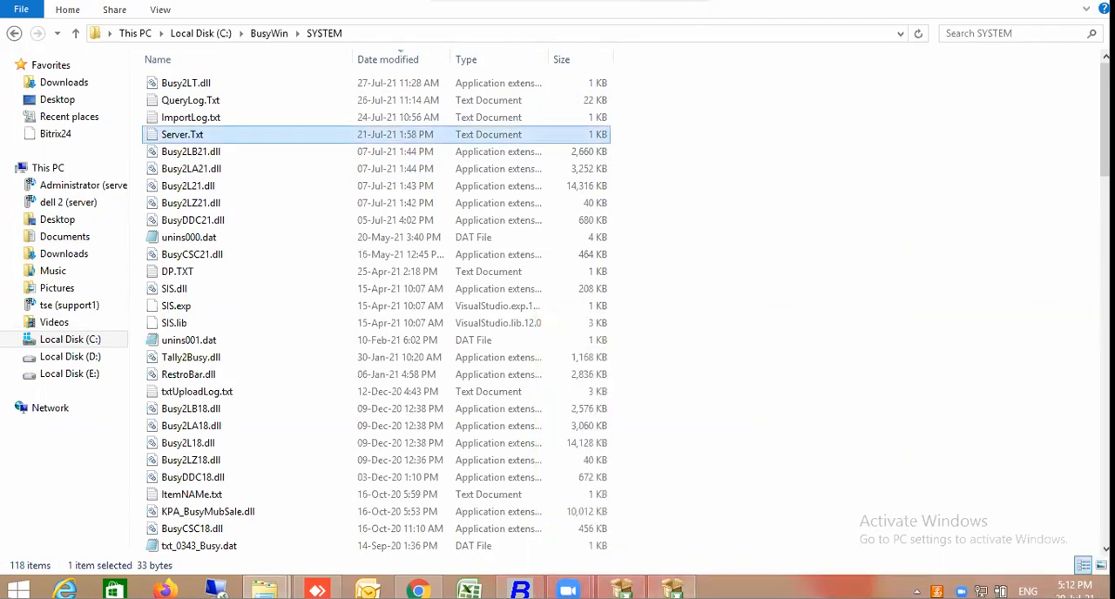
# Check the SQL Server 2014 Setup installation progress and return to the SYSTEM folder
pyautogui.click(672, 590)
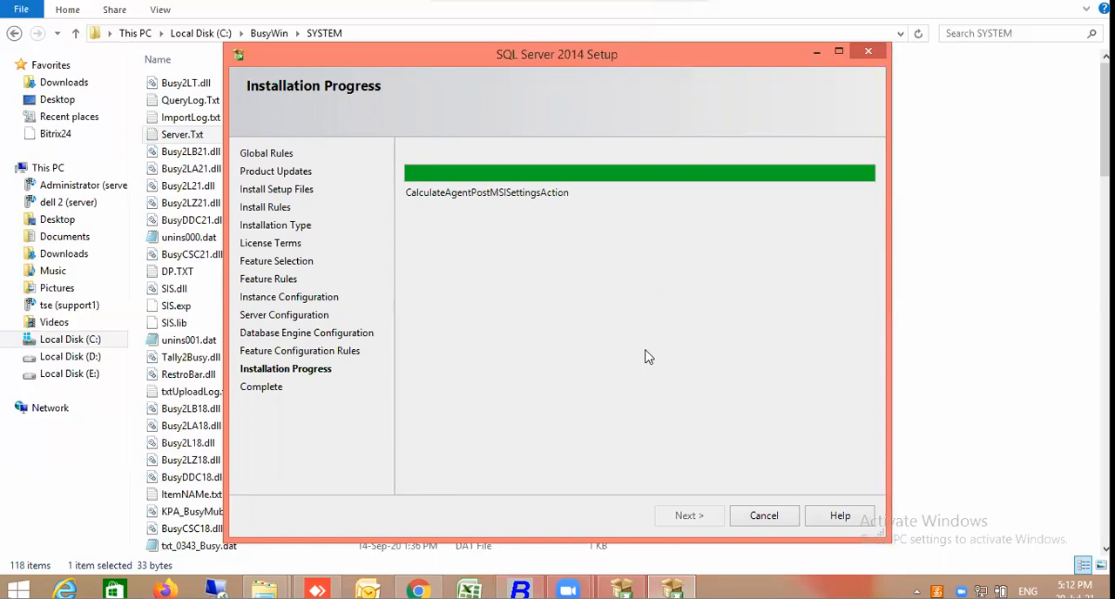
pyautogui.click(962, 255)
pyautogui.click(961, 255)
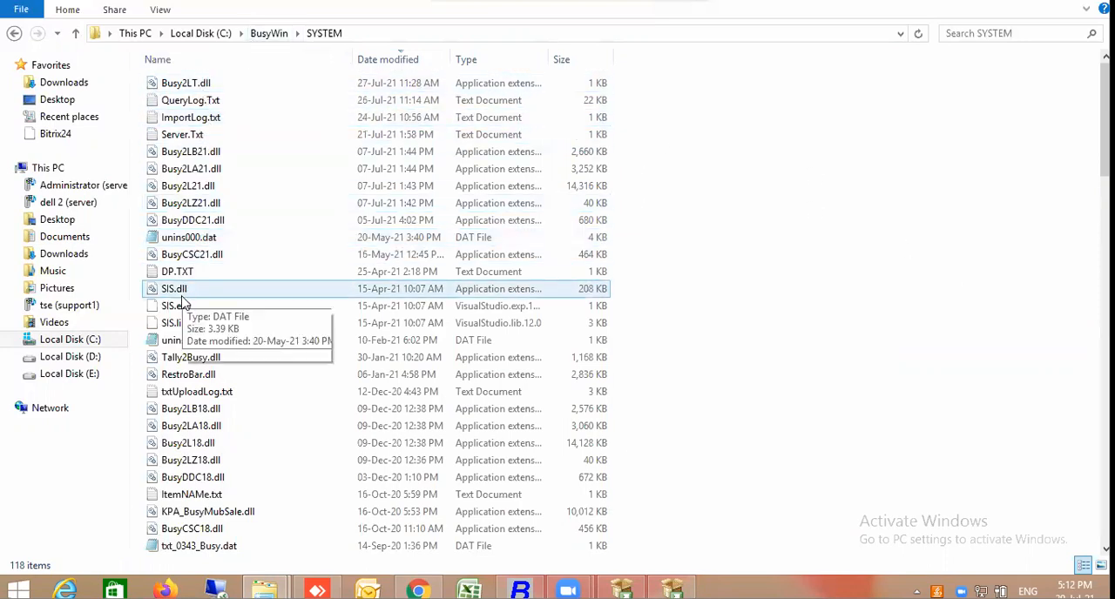
# Reopen Server.Txt, highlight the SA password and the server instance entry to examine them, and close the file unchanged
pyautogui.write('ser')
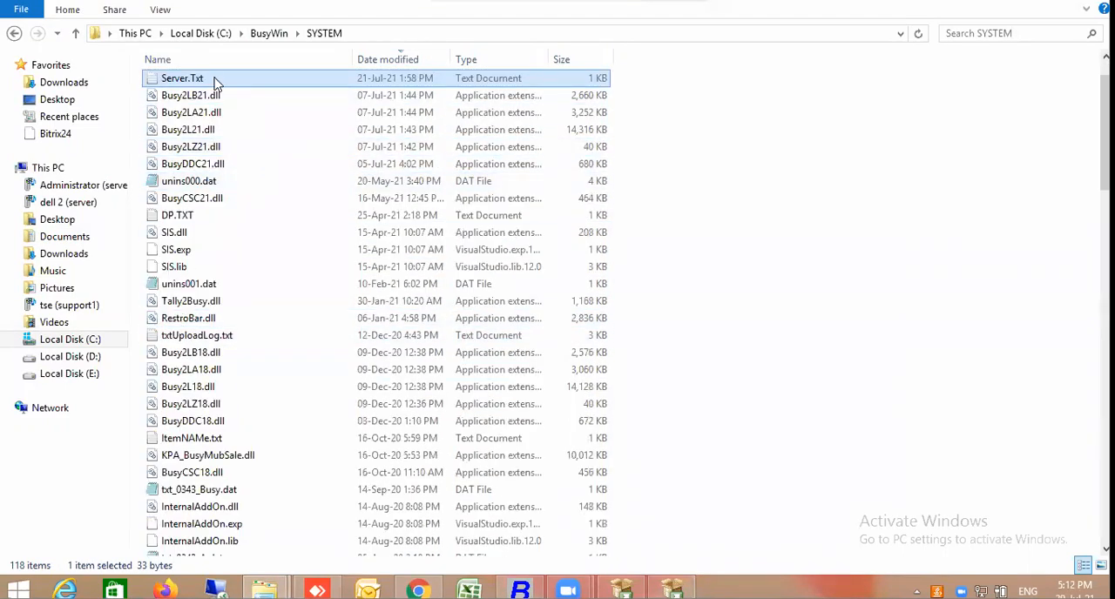
pyautogui.doubleClick(216, 80)
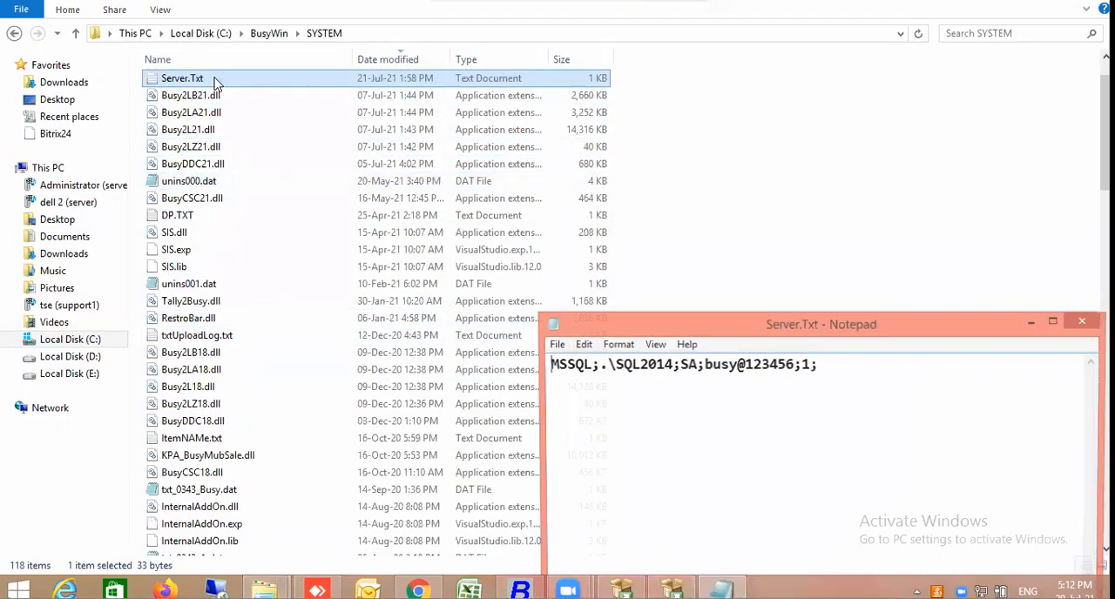
pyautogui.doubleClick(717, 364)
pyautogui.click(703, 364)
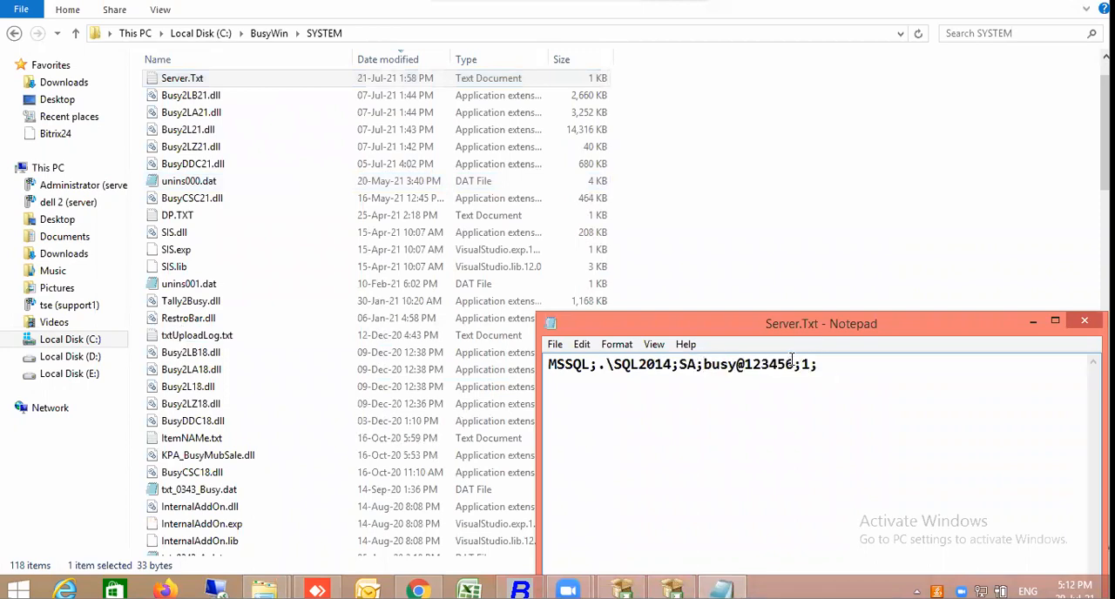
pyautogui.moveTo(703, 364); pyautogui.dragTo(793, 364)
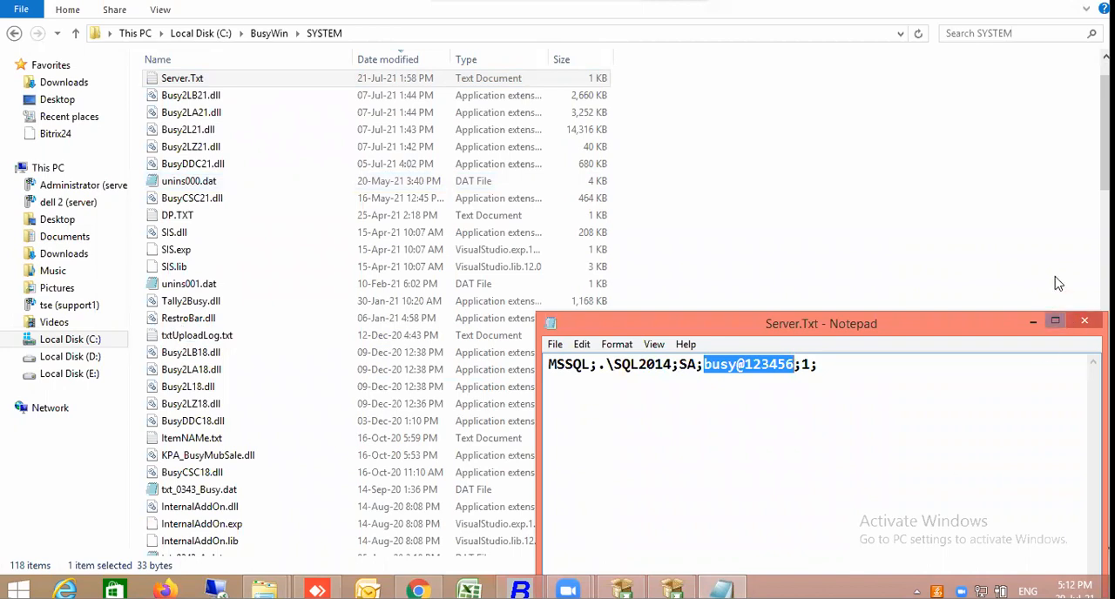
pyautogui.doubleClick(683, 365)
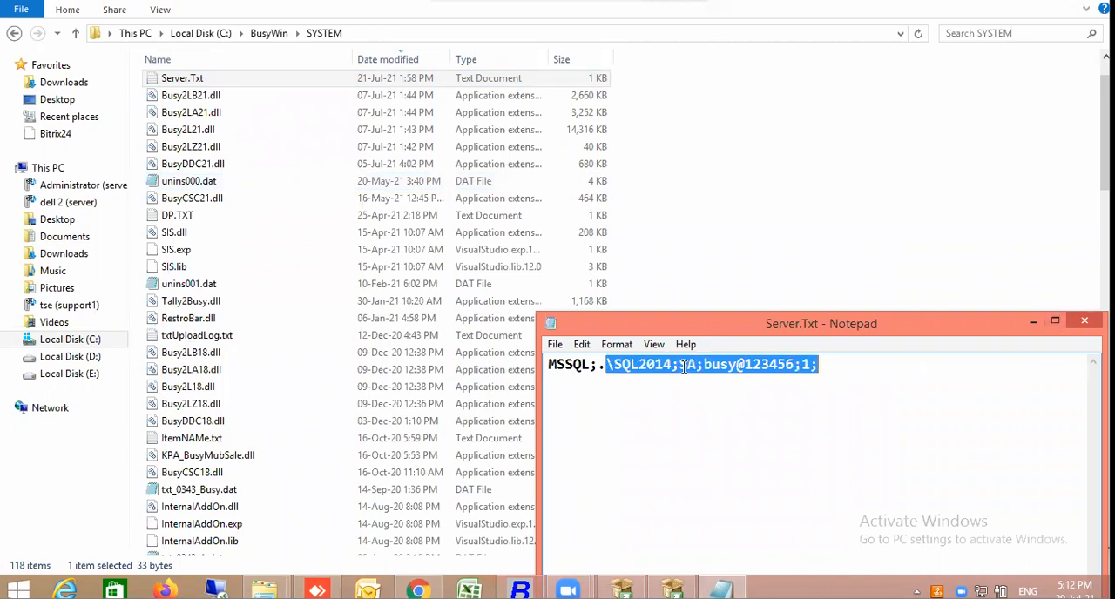
pyautogui.doubleClick(600, 365)
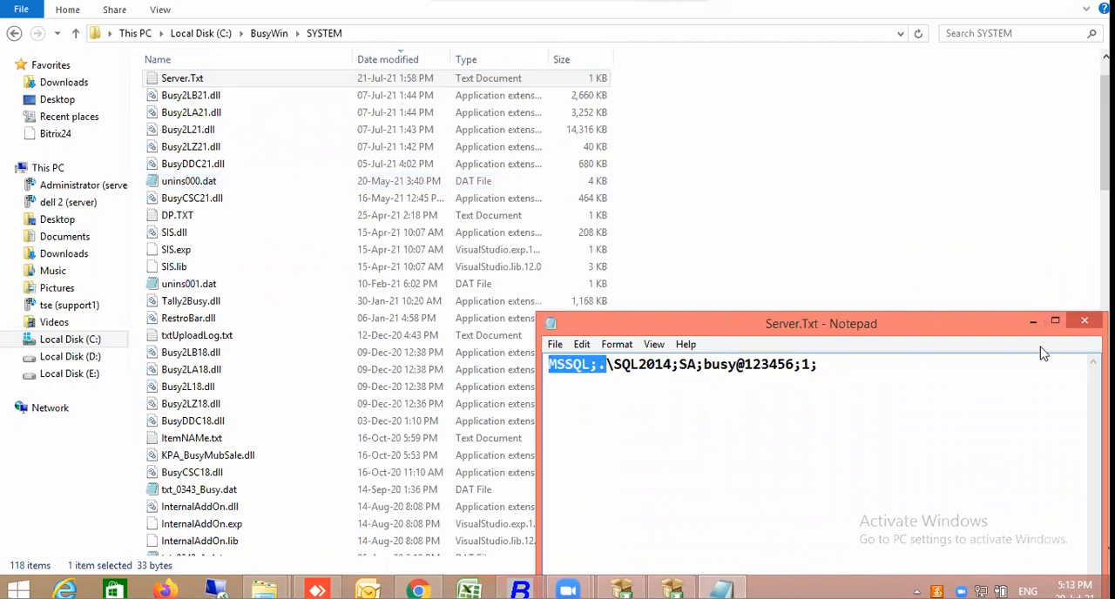
pyautogui.doubleClick(623, 364)
pyautogui.click(597, 367)
pyautogui.keyDown('shift'); pyautogui.click(670, 364); pyautogui.keyUp('shift')
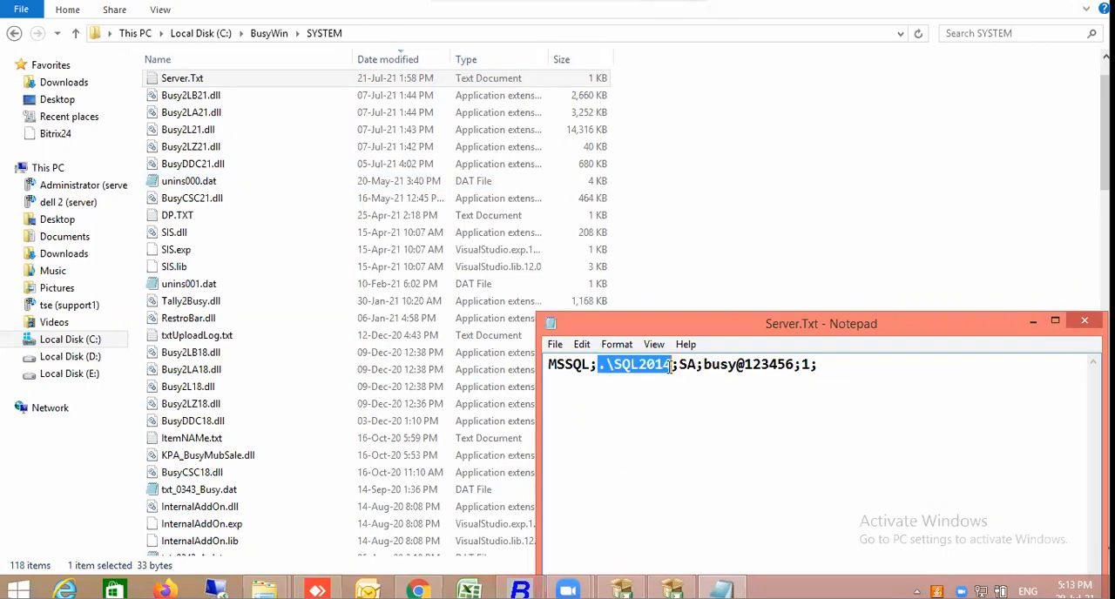
pyautogui.click(1085, 324)
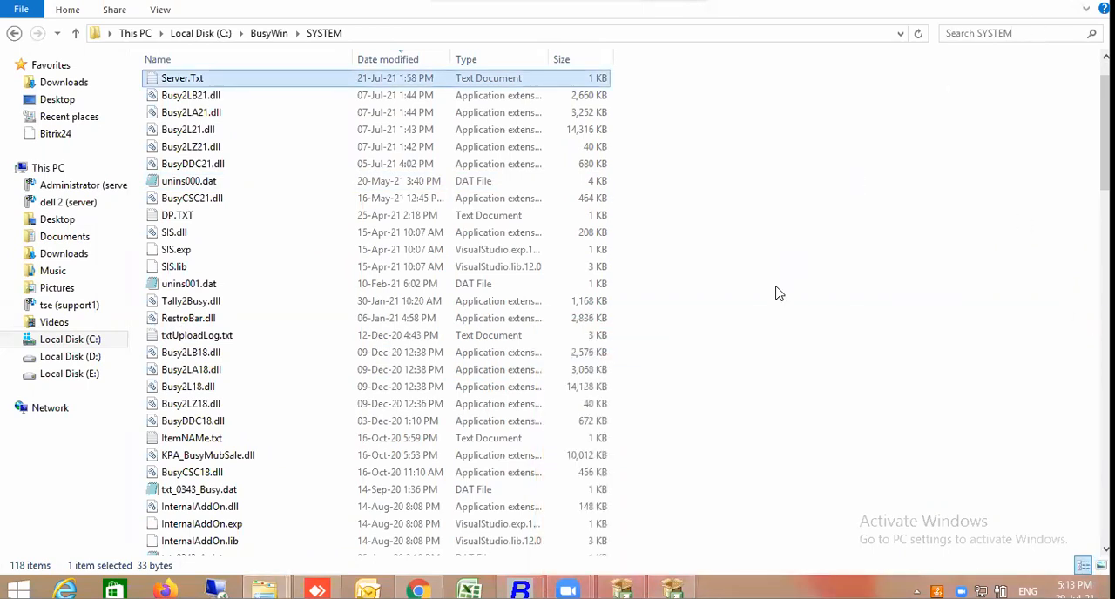
# Close the completed SQL Server 2014 Setup wizard and the SQL Server Installation Center
pyautogui.click(671, 590)
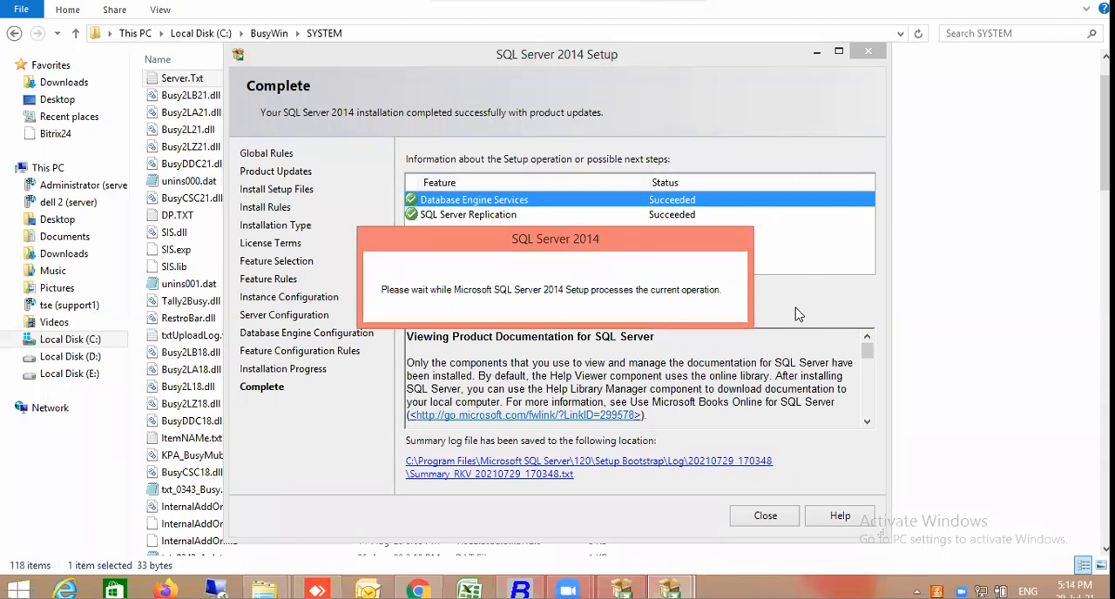
pyautogui.click(765, 516)
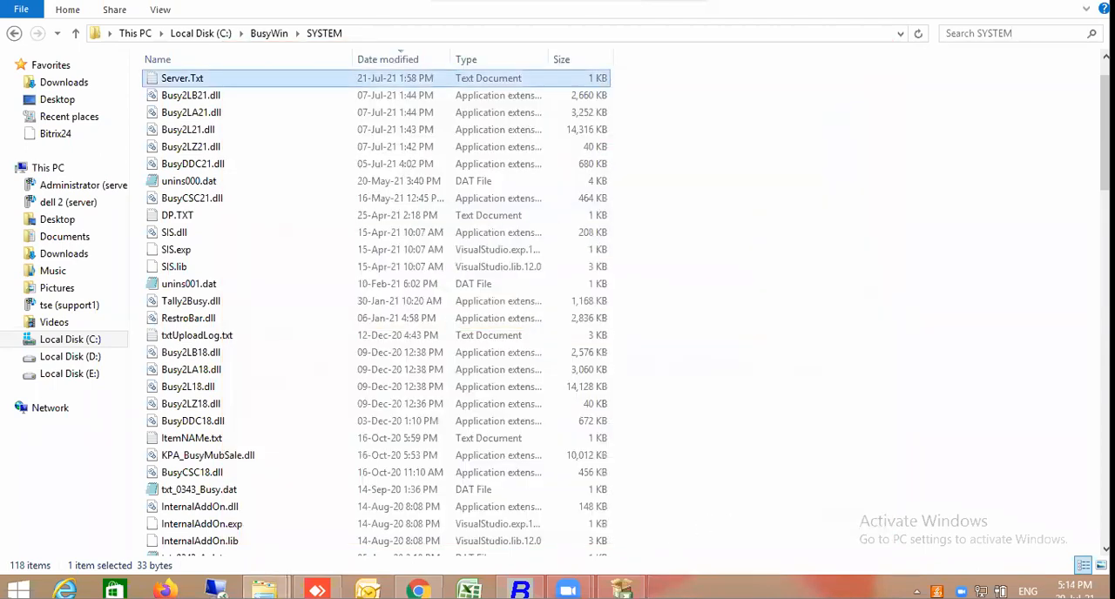
pyautogui.click(621, 589)
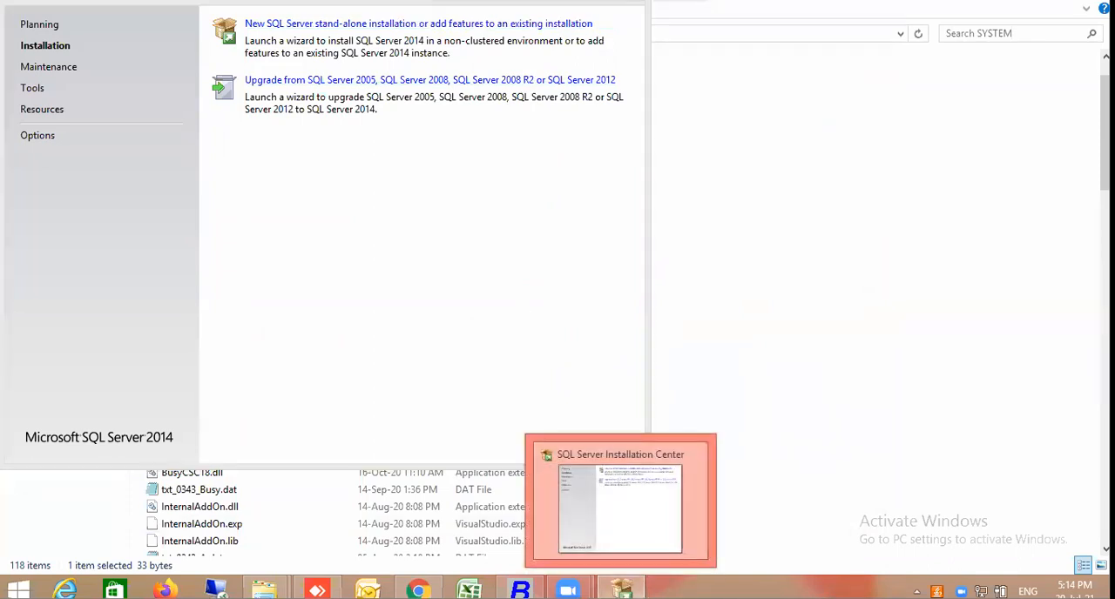
pyautogui.rightClick(620, 589)
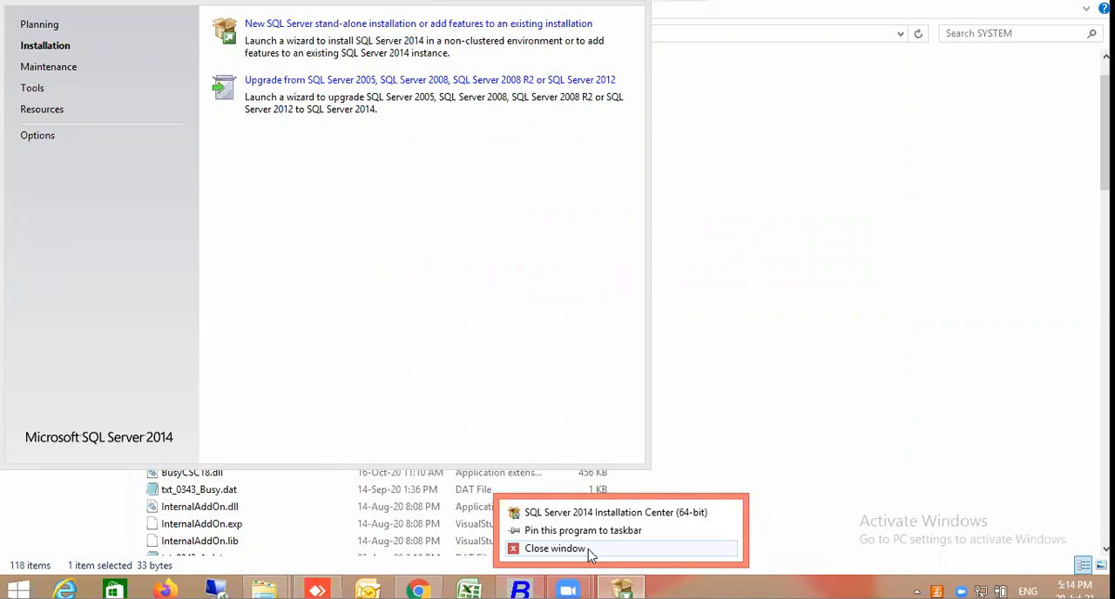
pyautogui.click(555, 549)
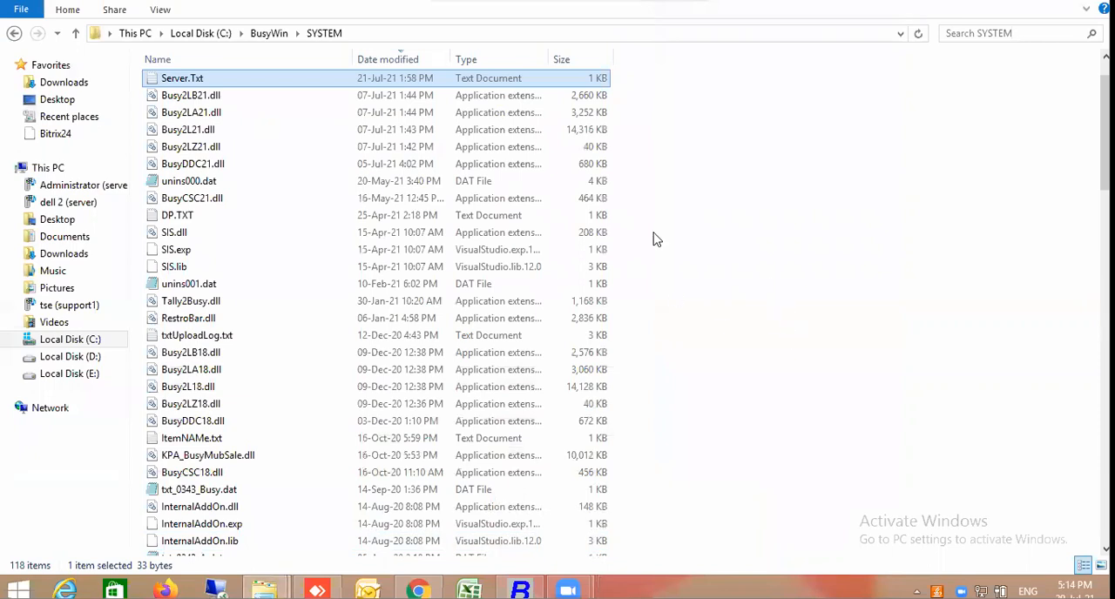
# Search Windows for "sql mana" and launch SQL Server 2014 Management Studio
pyautogui.click(91, 345)
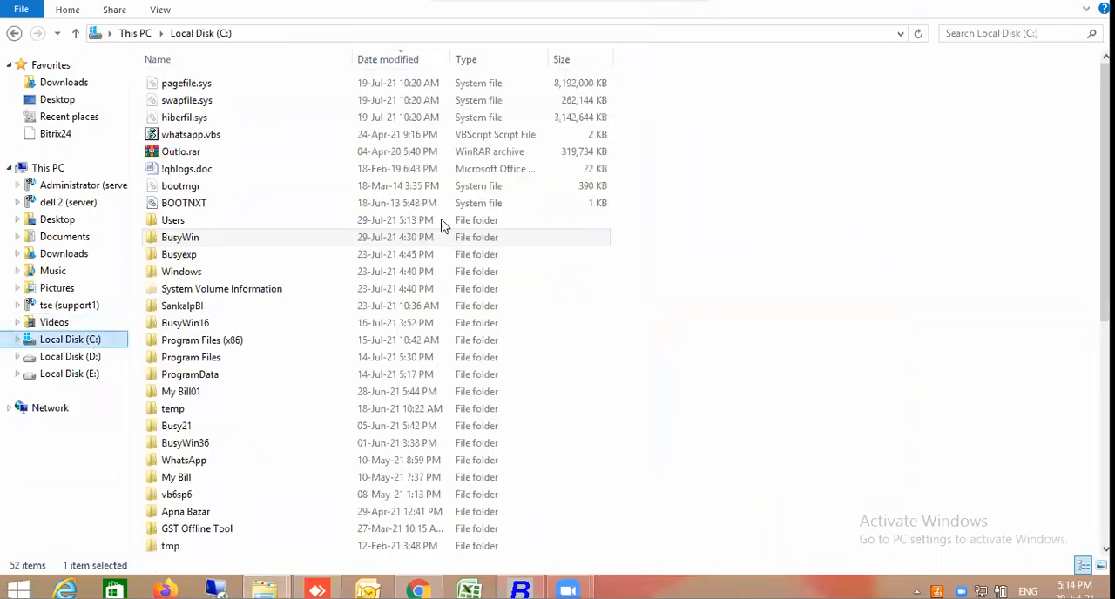
pyautogui.press('super')
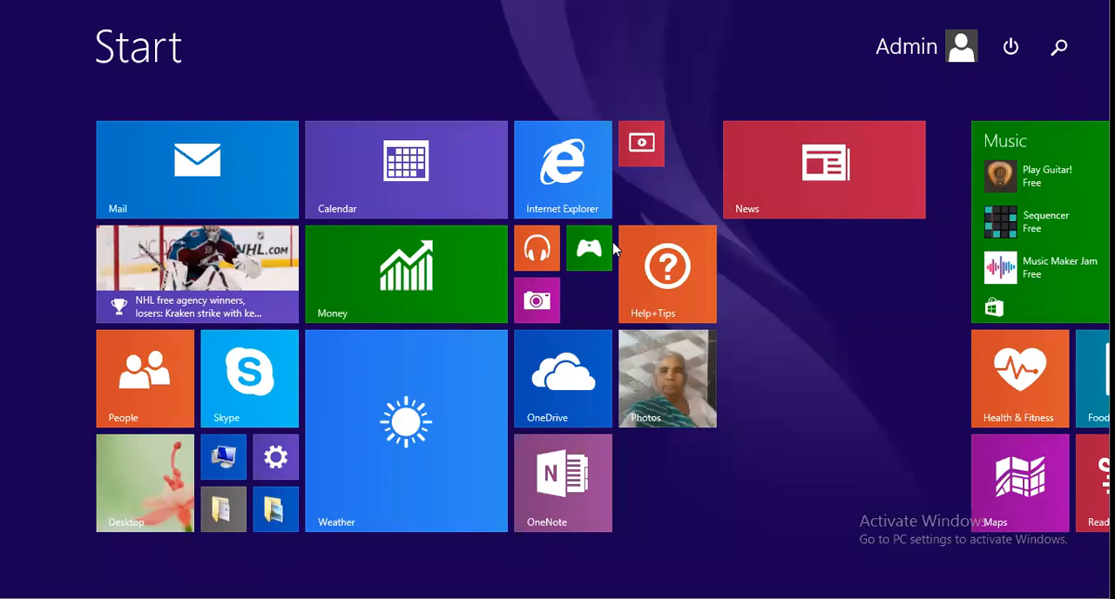
pyautogui.write('sqlmana')
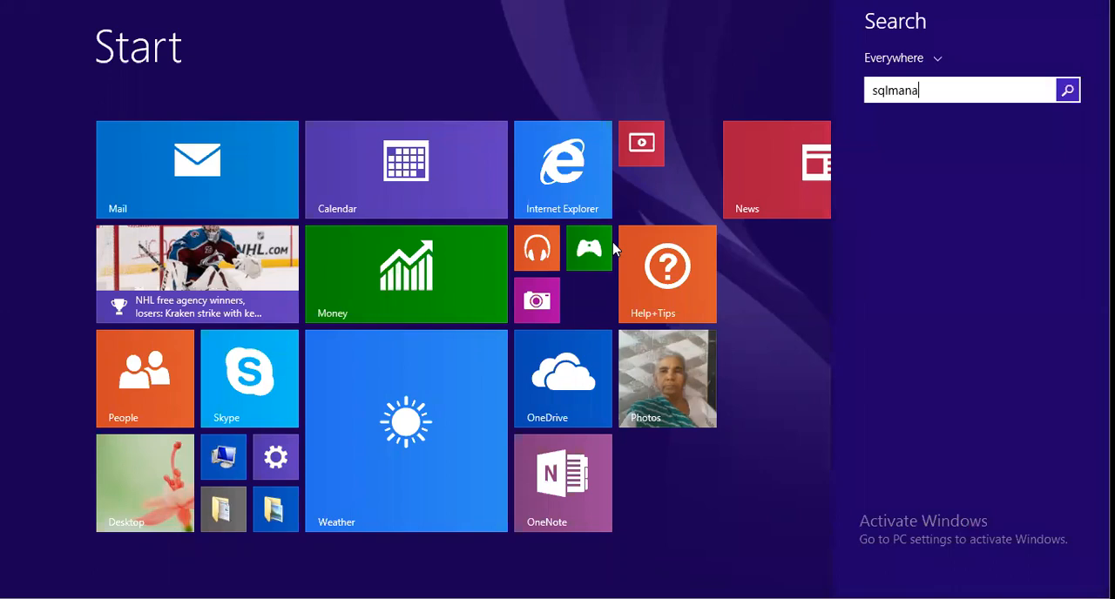
pyautogui.click(891, 90)
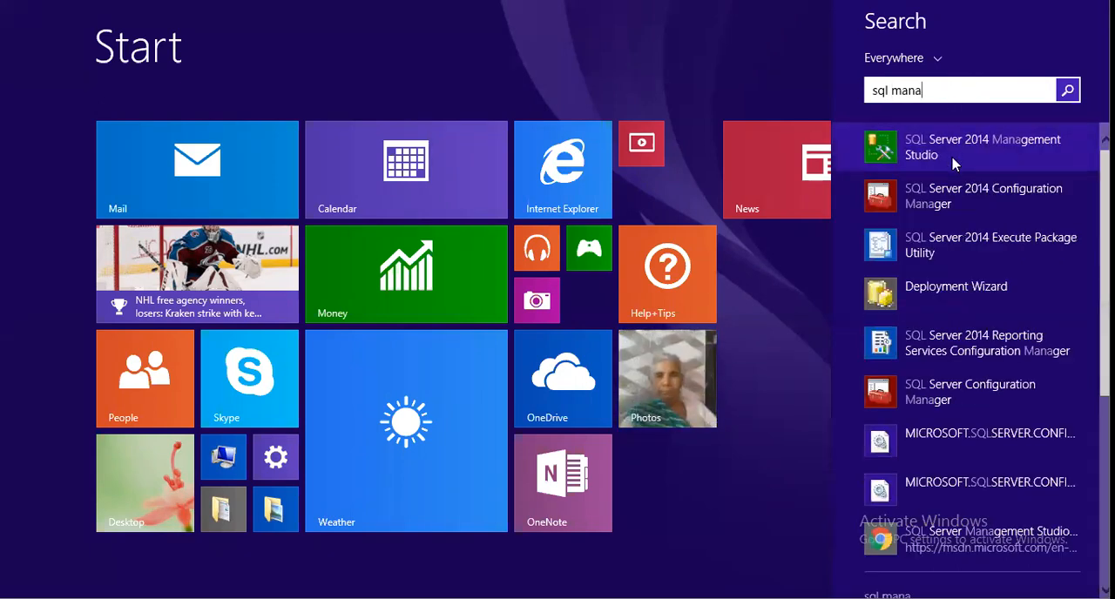
pyautogui.click(952, 156)
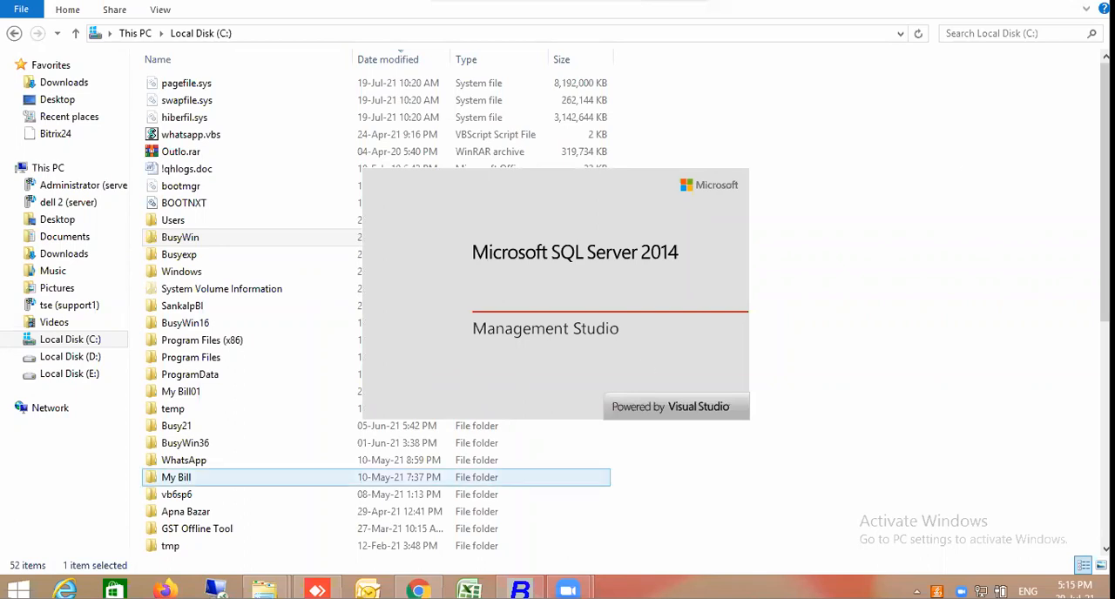
# Close all open File Explorer windows while Management Studio loads
pyautogui.moveTo(264, 591)
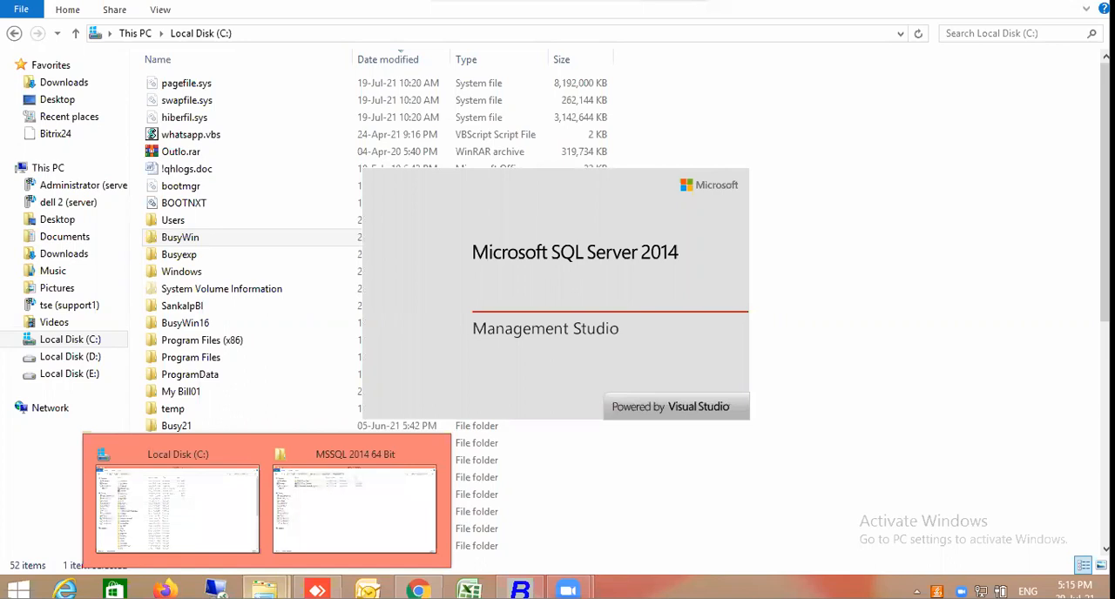
pyautogui.click(229, 523)
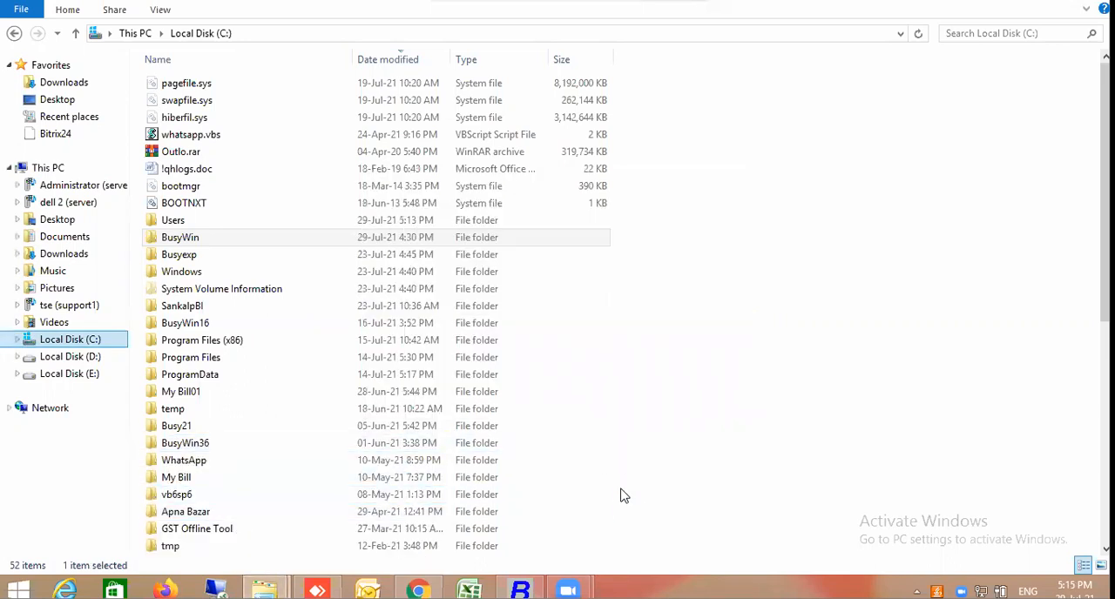
pyautogui.click(568, 589)
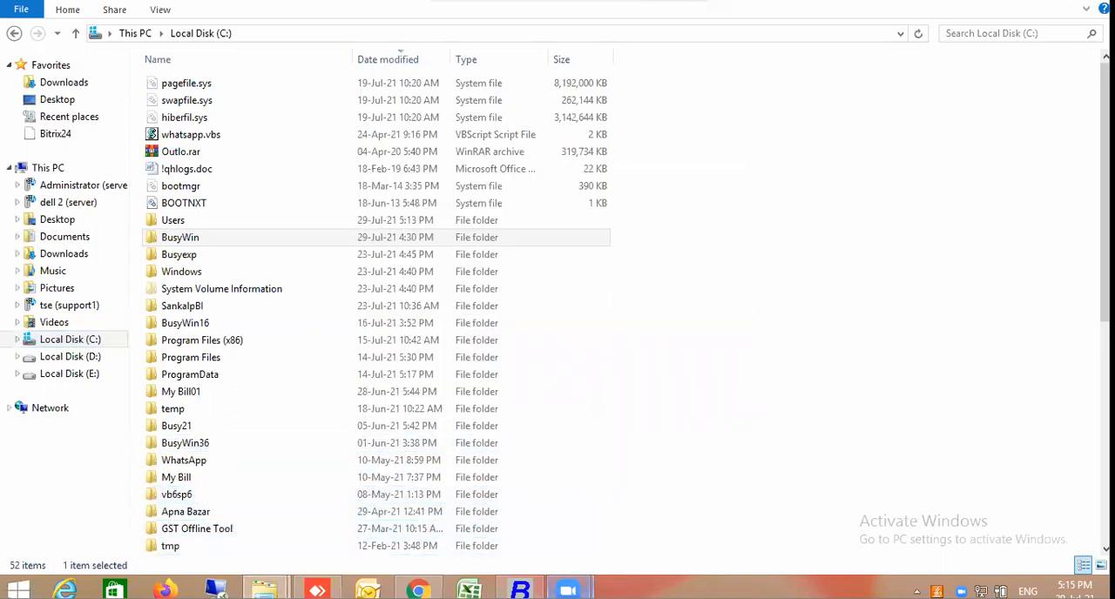
pyautogui.click(760, 335)
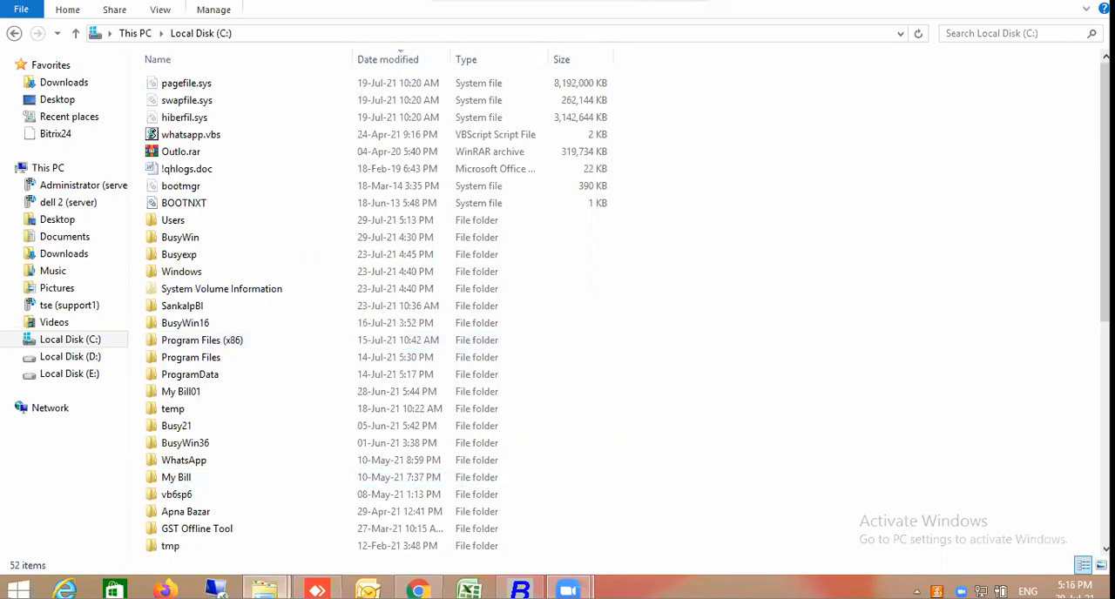
pyautogui.rightClick(264, 589)
pyautogui.click(267, 548)
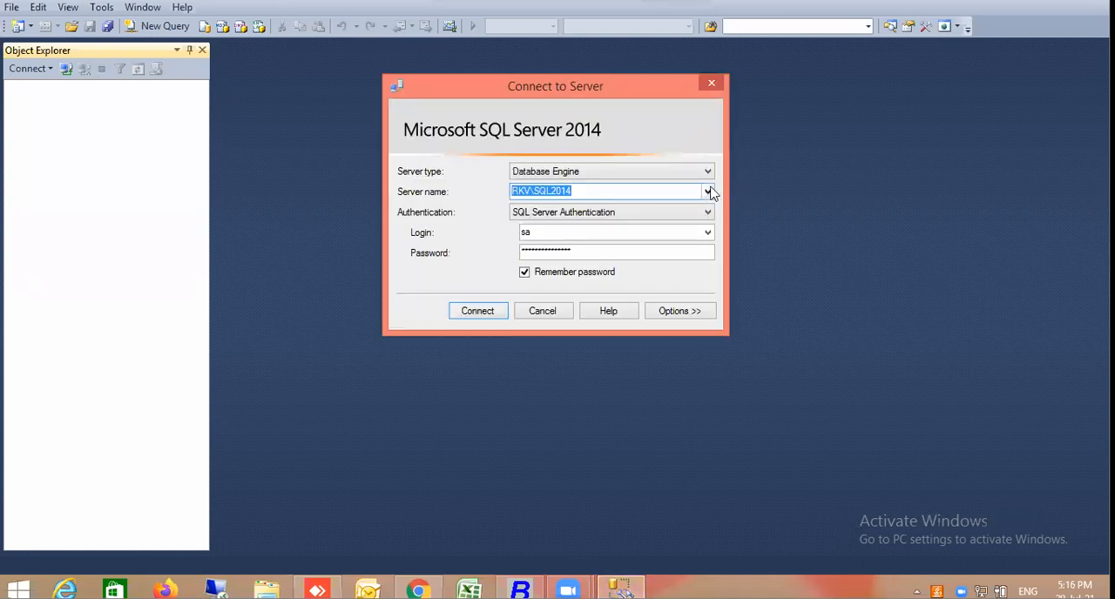
# Try to connect to RKV\SQL2014 with the sa login by re-entering its password, and dismiss the connection dialog
pyautogui.click(594, 253)
pyautogui.doubleClick(594, 255)
pyautogui.press('BackSpace')
pyautogui.write('****')
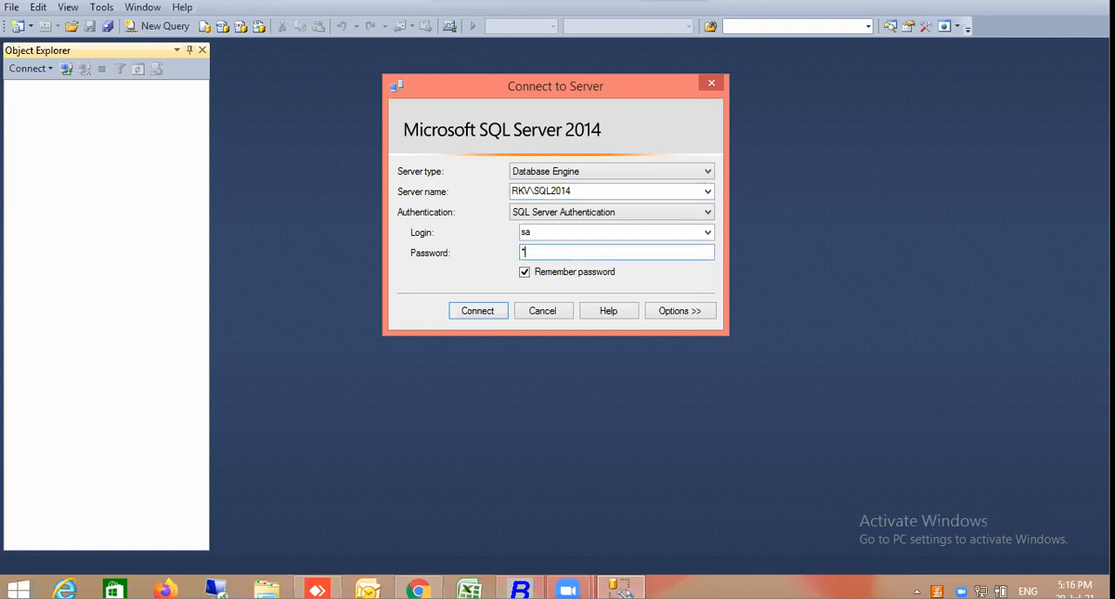
pyautogui.write('*******')
pyautogui.click(490, 320)
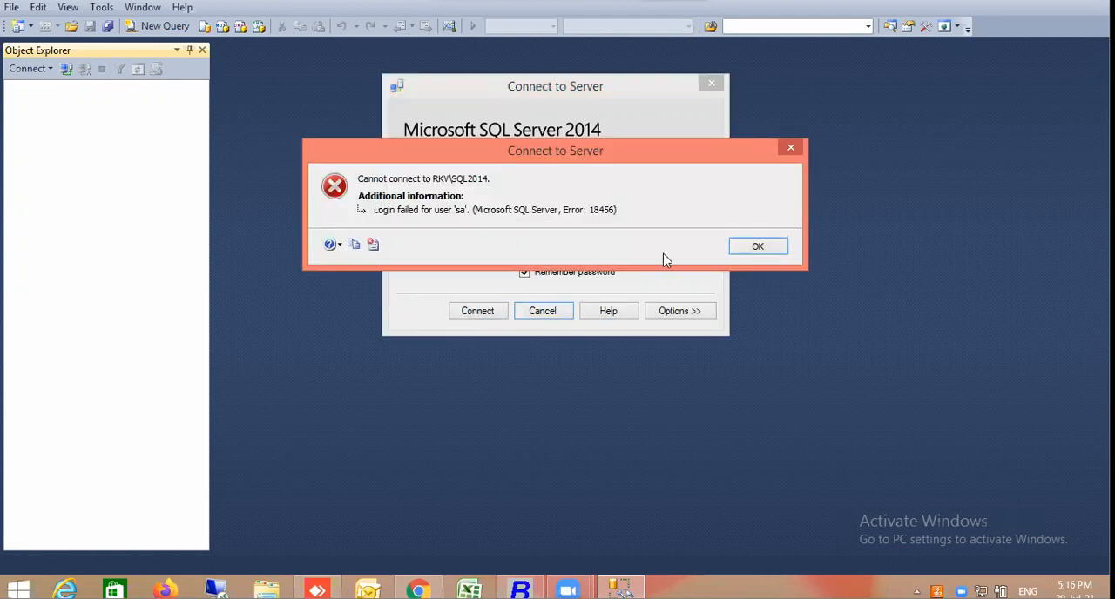
pyautogui.click(766, 246)
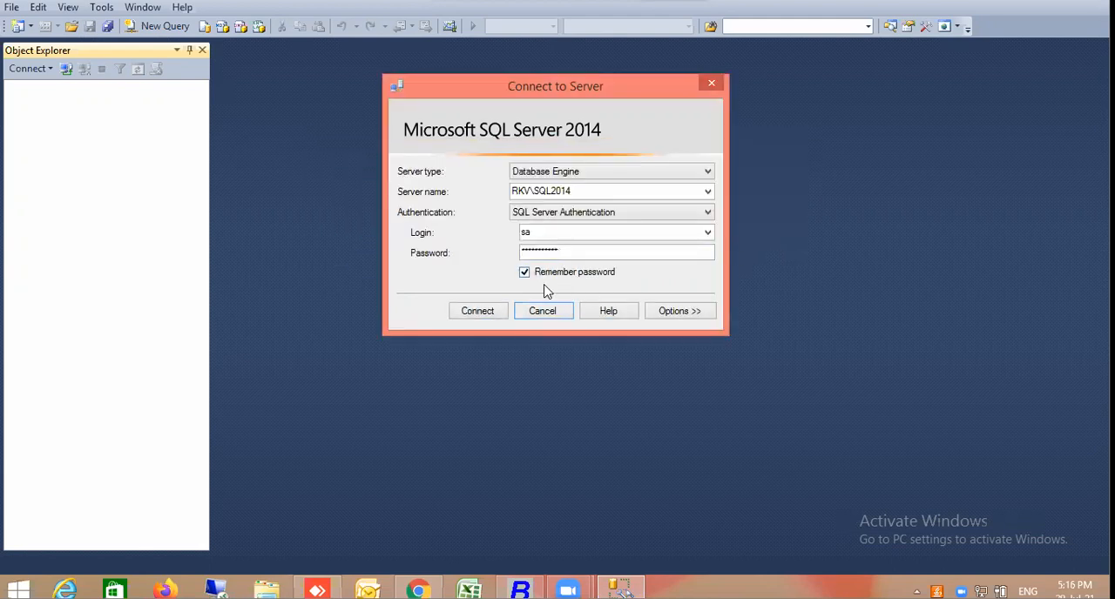
pyautogui.click(566, 252)
pyautogui.press('Escape')
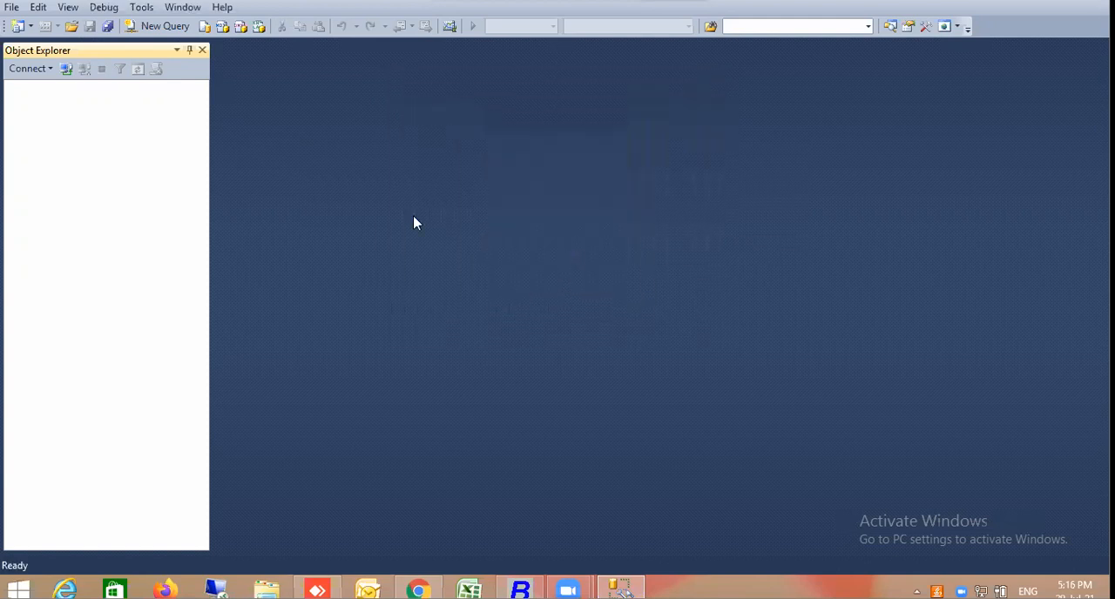
# Connect to the RKV\SQL2014 Database Engine through SQL Server Authentication, using the remembered credentials of the sa login
pyautogui.click(39, 68)
pyautogui.click(38, 68)
pyautogui.click(38, 68)
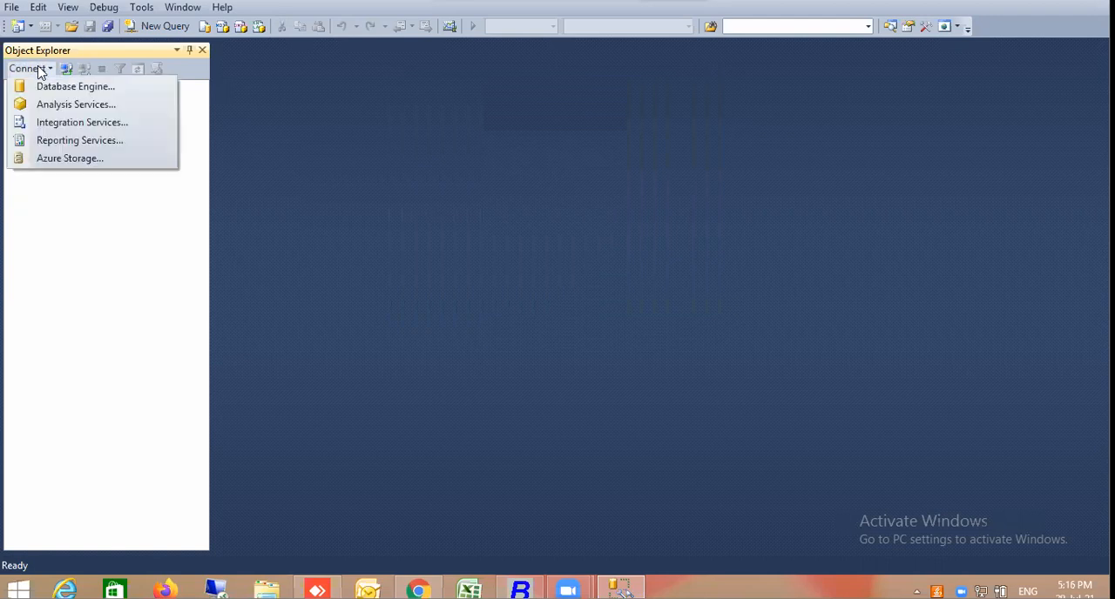
pyautogui.click(58, 85)
pyautogui.click(478, 311)
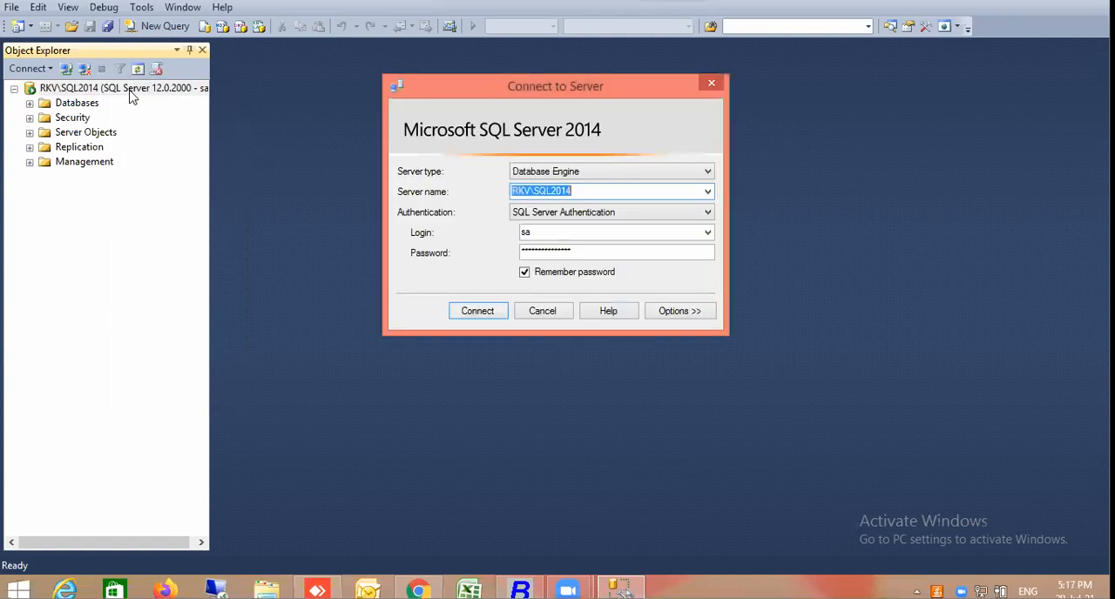
# Browse the local Database Engine servers for RKV\BUSYSQL2014 and connect to it with Windows Authentication
pyautogui.click(707, 192)
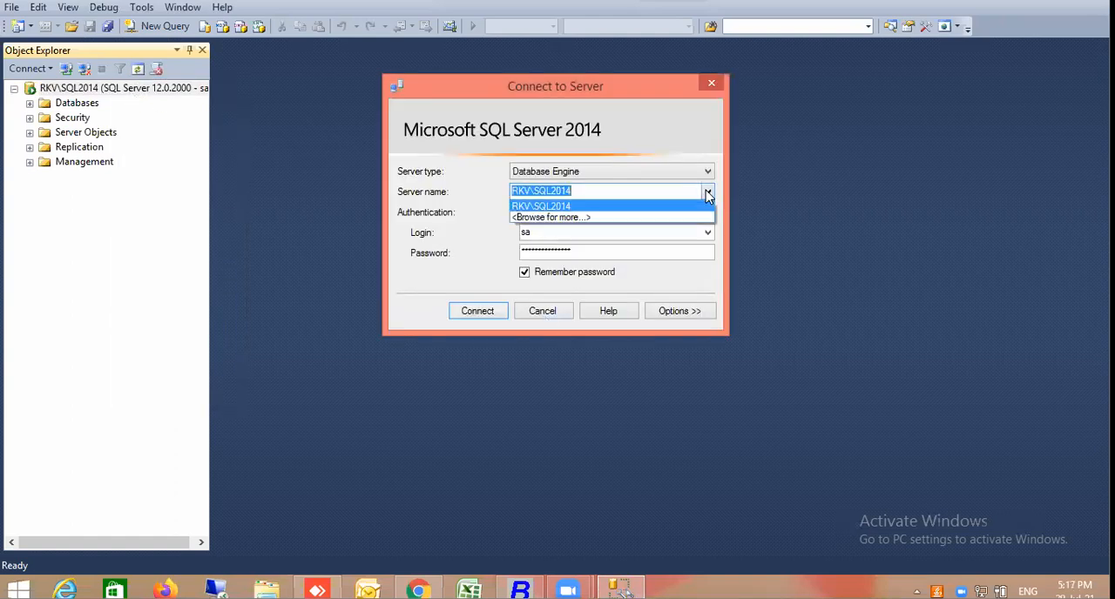
pyautogui.click(578, 217)
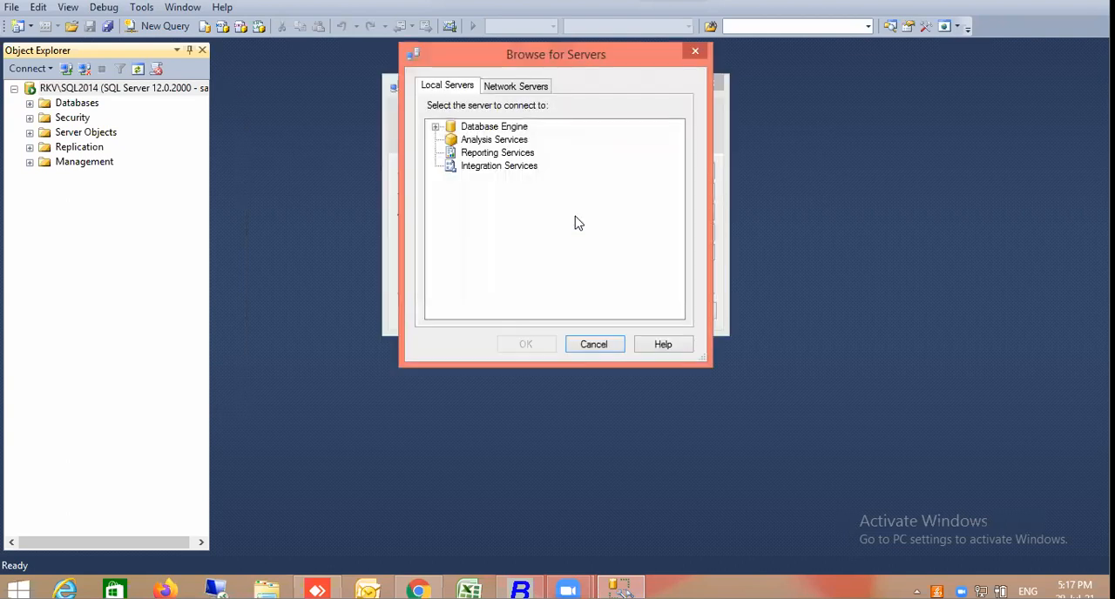
pyautogui.click(436, 128)
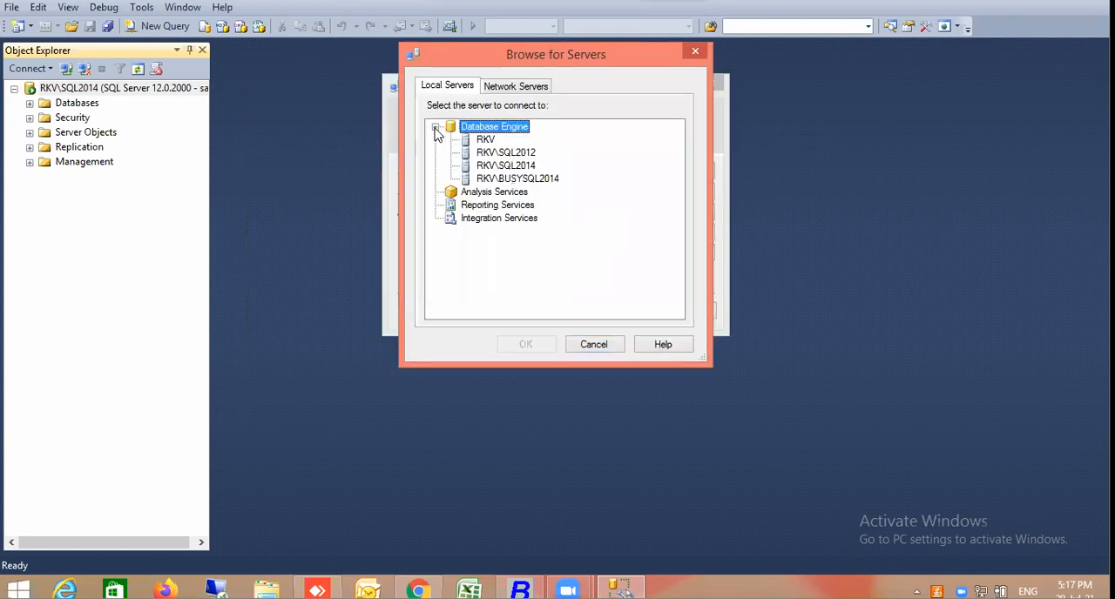
pyautogui.click(533, 180)
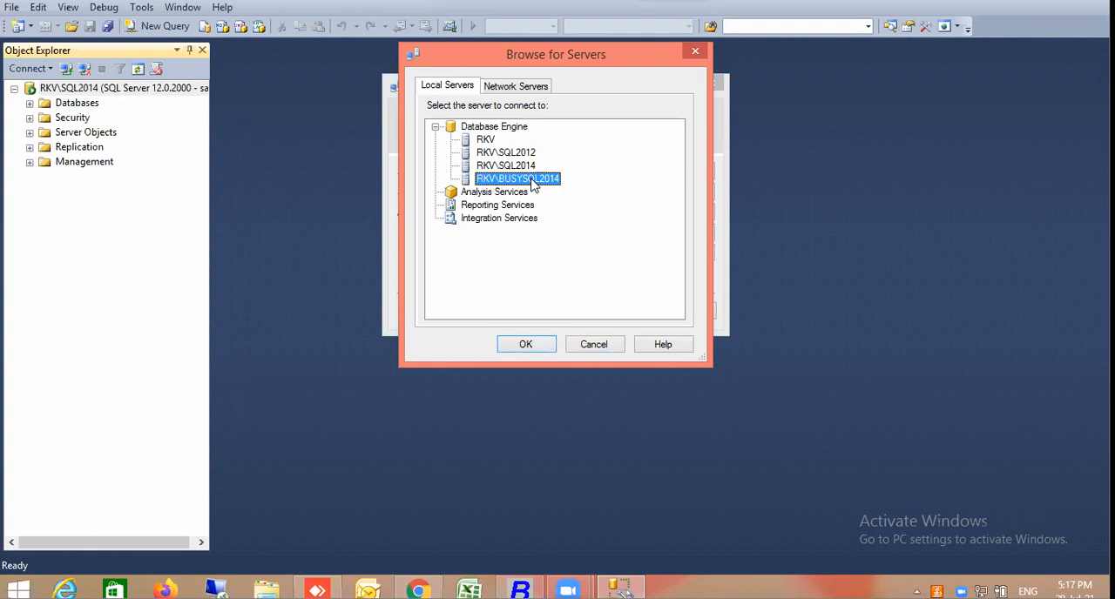
pyautogui.click(526, 344)
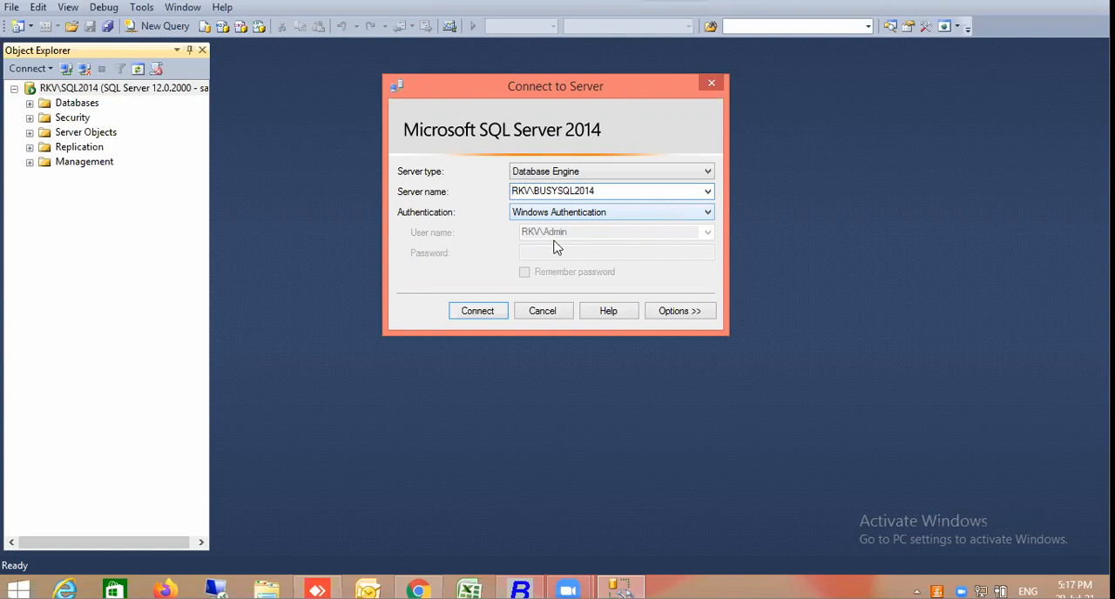
pyautogui.click(491, 315)
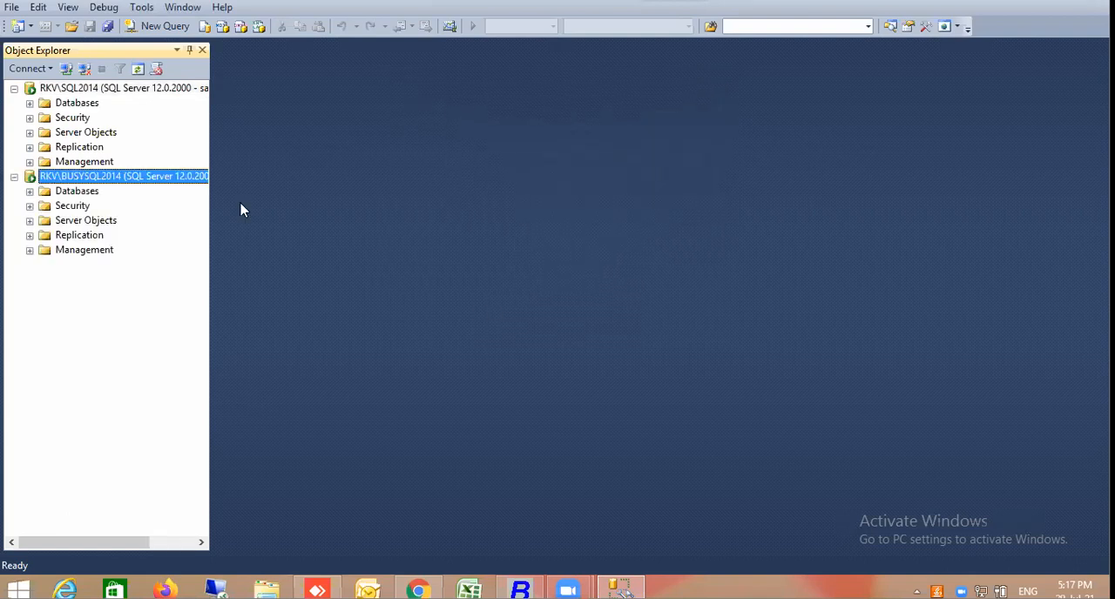
# Set the RKV\BUSYSQL2014 server's authentication to SQL Server and Windows Authentication mode in its security properties
pyautogui.rightClick(133, 178)
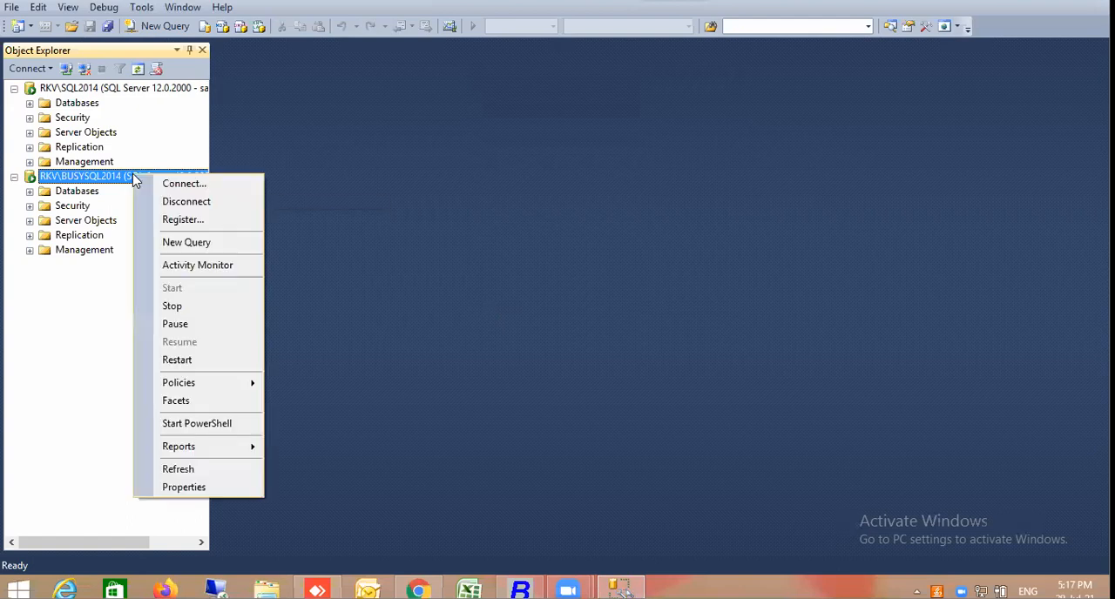
pyautogui.click(184, 489)
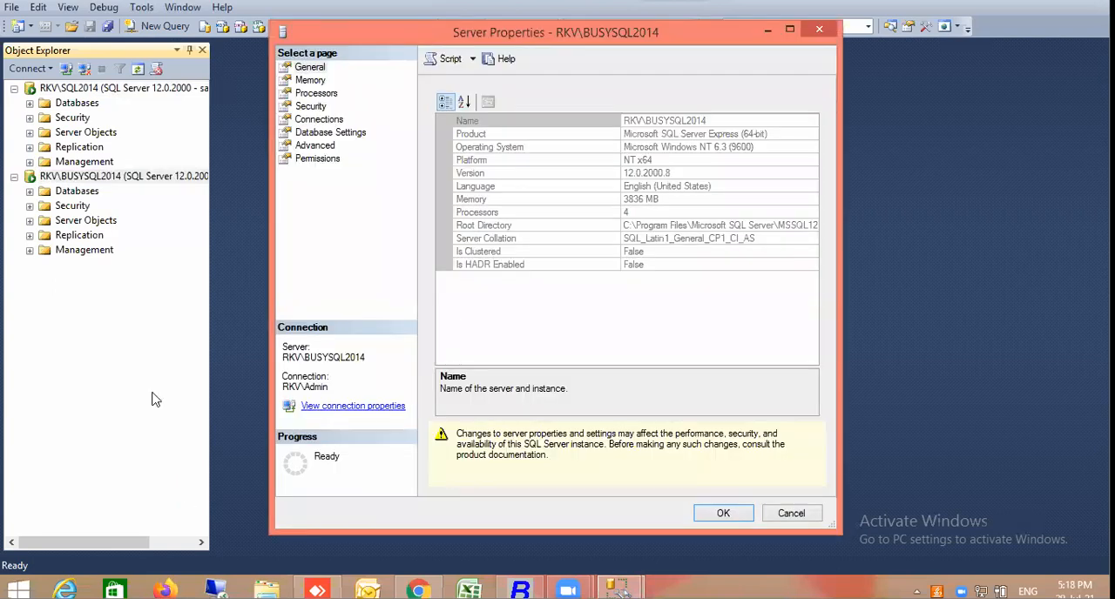
pyautogui.click(321, 108)
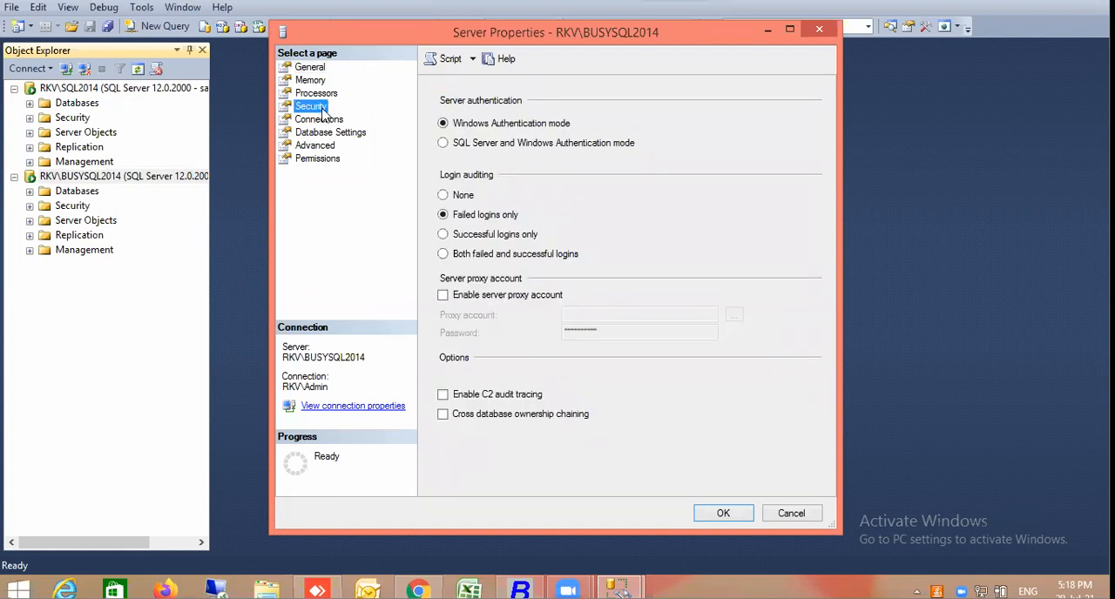
pyautogui.click(496, 146)
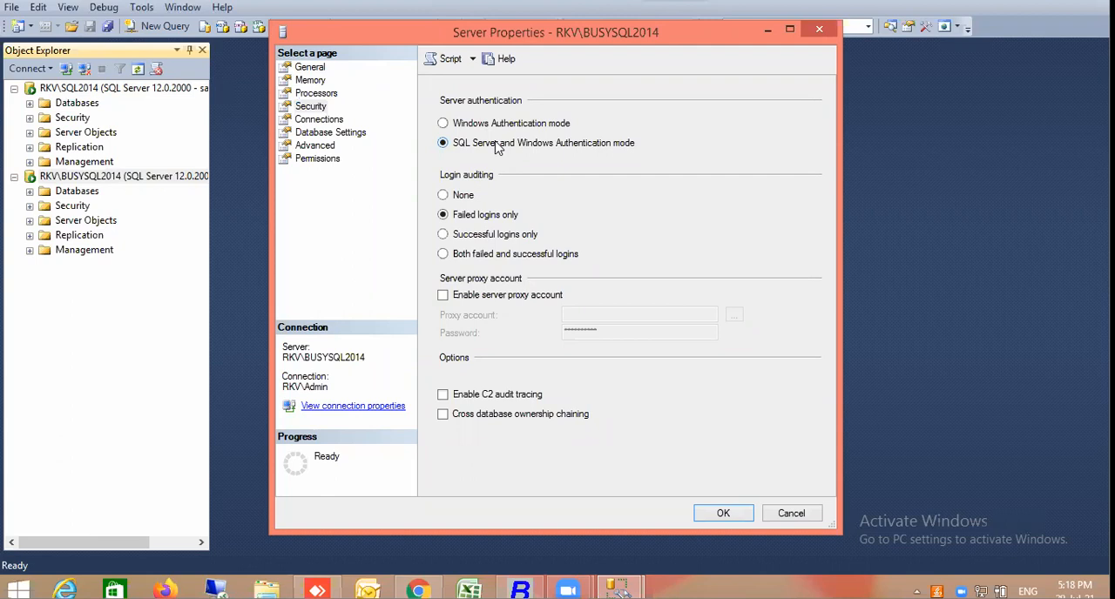
pyautogui.click(710, 513)
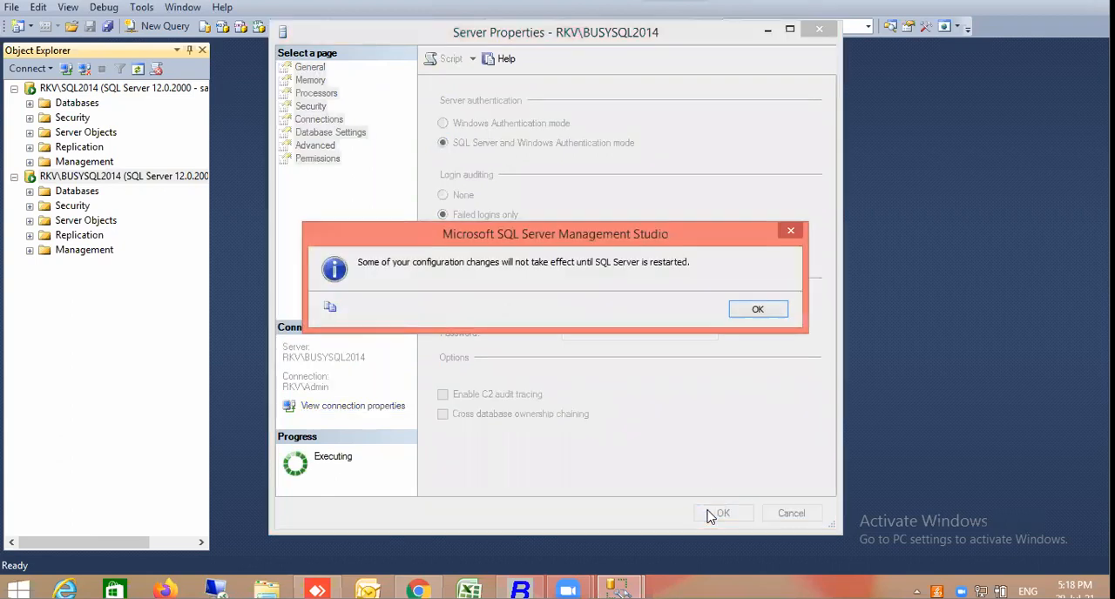
pyautogui.click(759, 309)
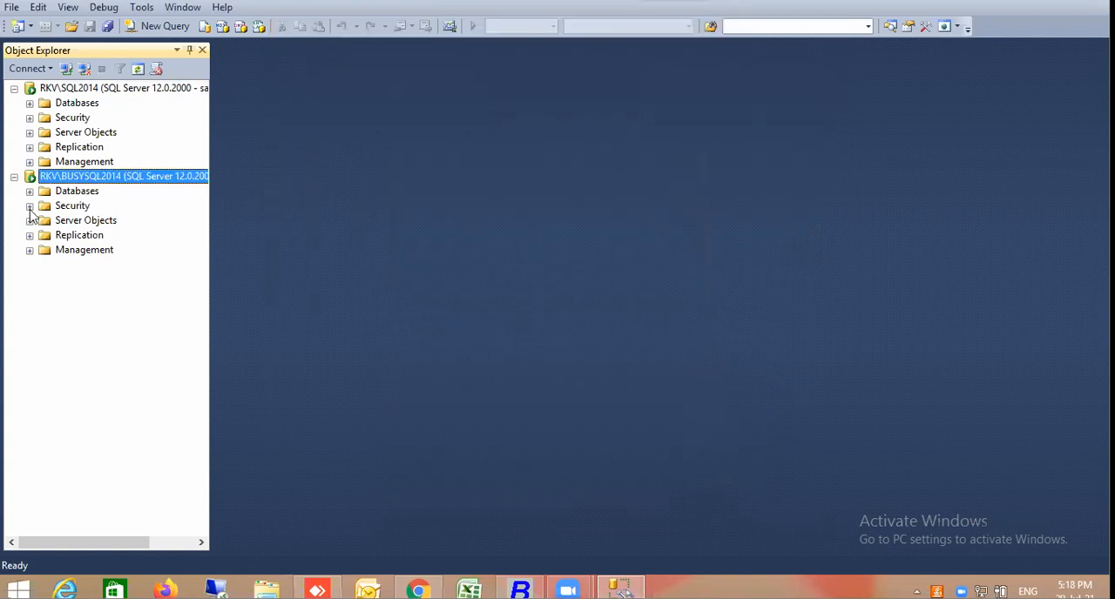
# Change the sa login's password on RKV\BUSYSQL2014 in its login properties, entering and confirming the new password
pyautogui.click(29, 206)
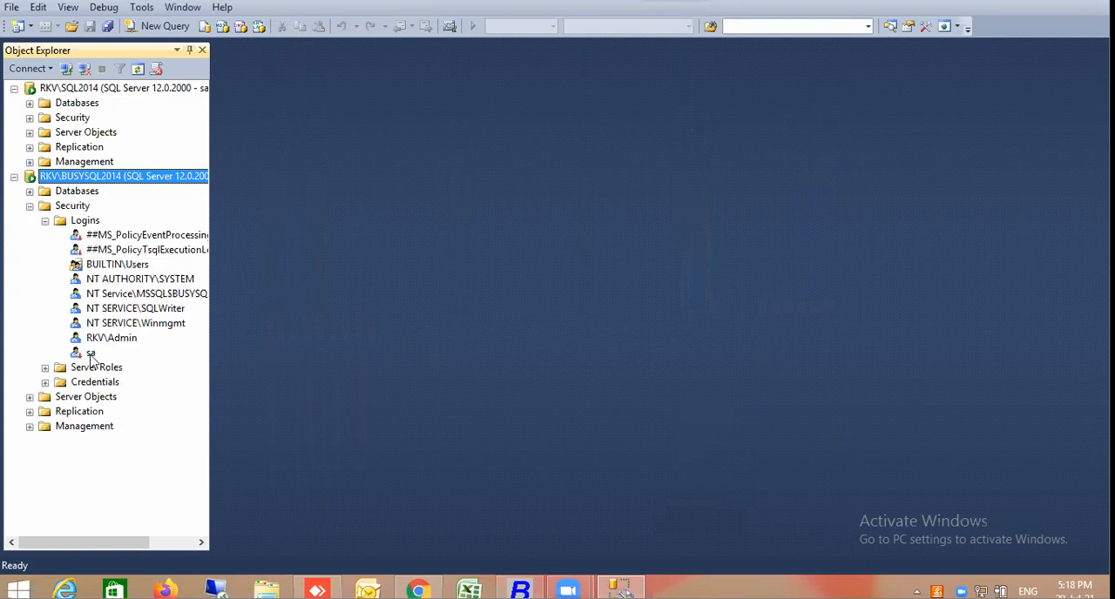
pyautogui.click(90, 353)
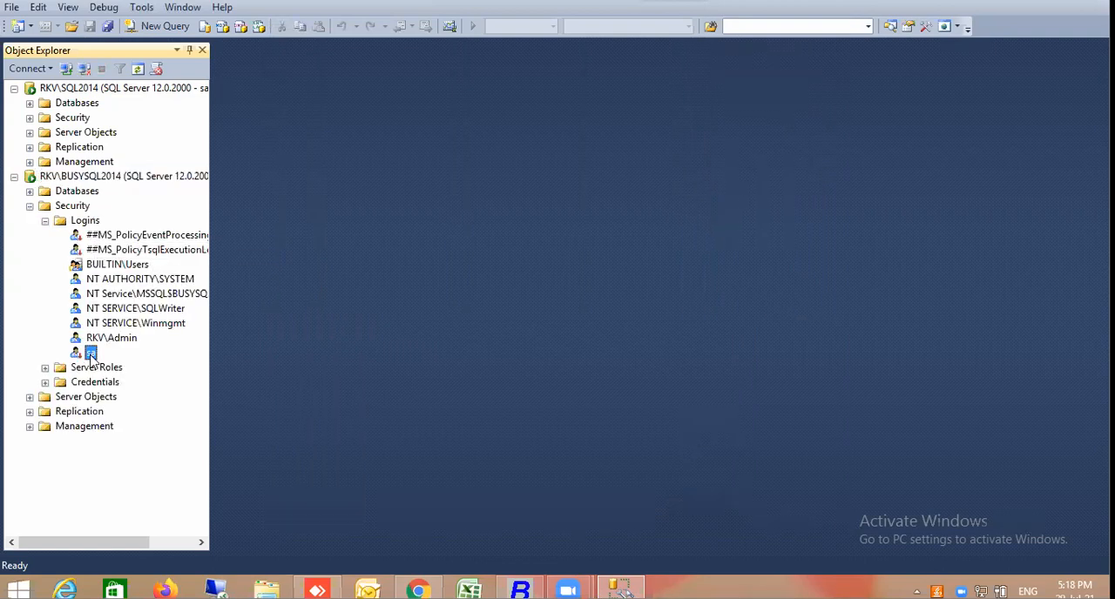
pyautogui.rightClick(91, 354)
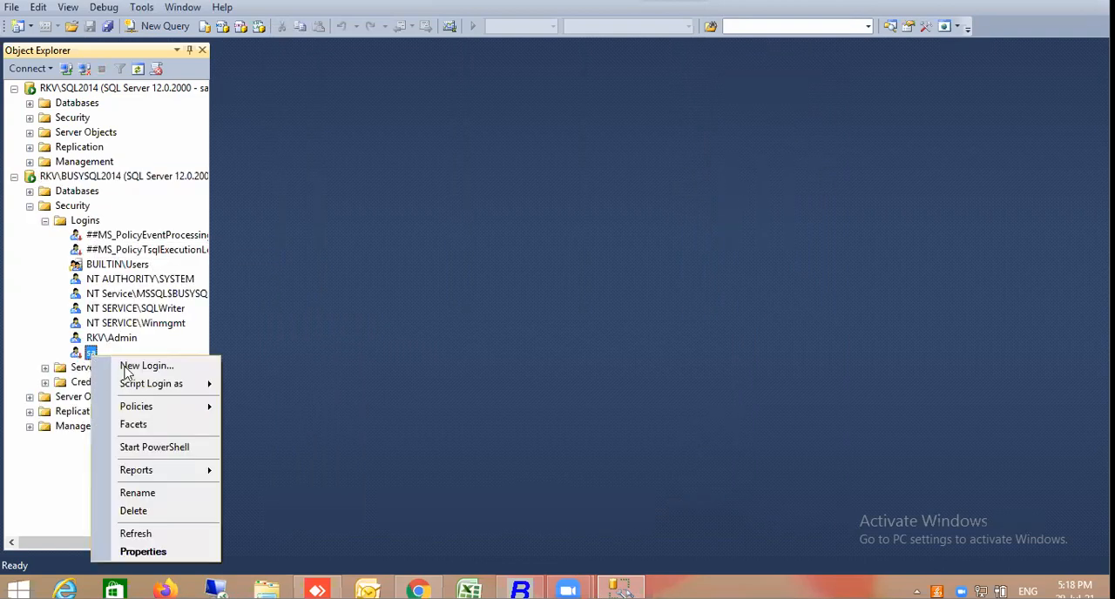
pyautogui.click(161, 551)
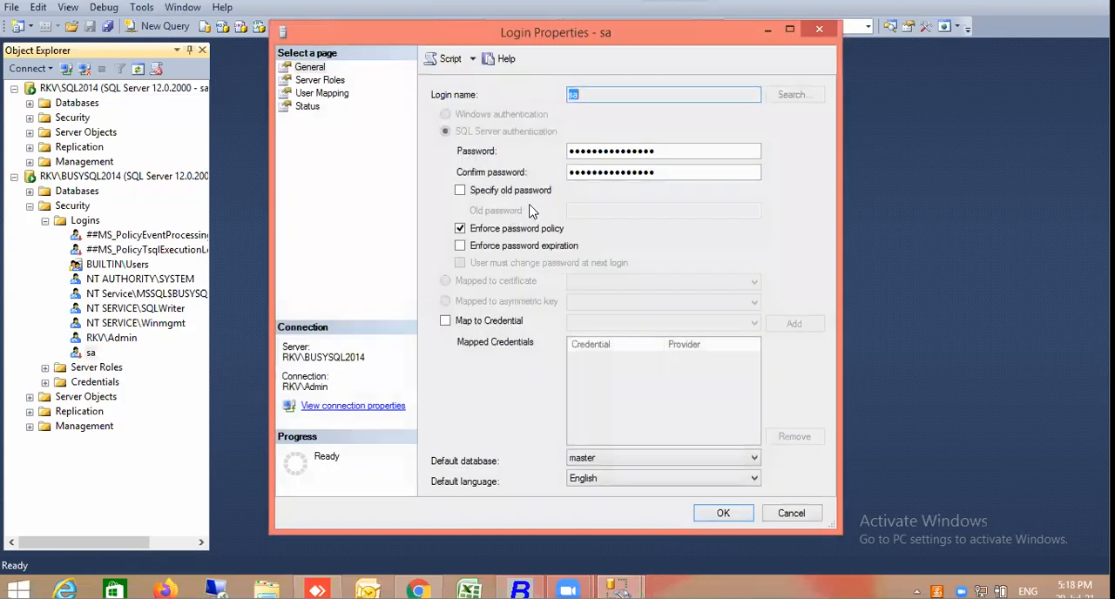
pyautogui.click(668, 154)
pyautogui.doubleClick(668, 155)
pyautogui.press('BackSpace')
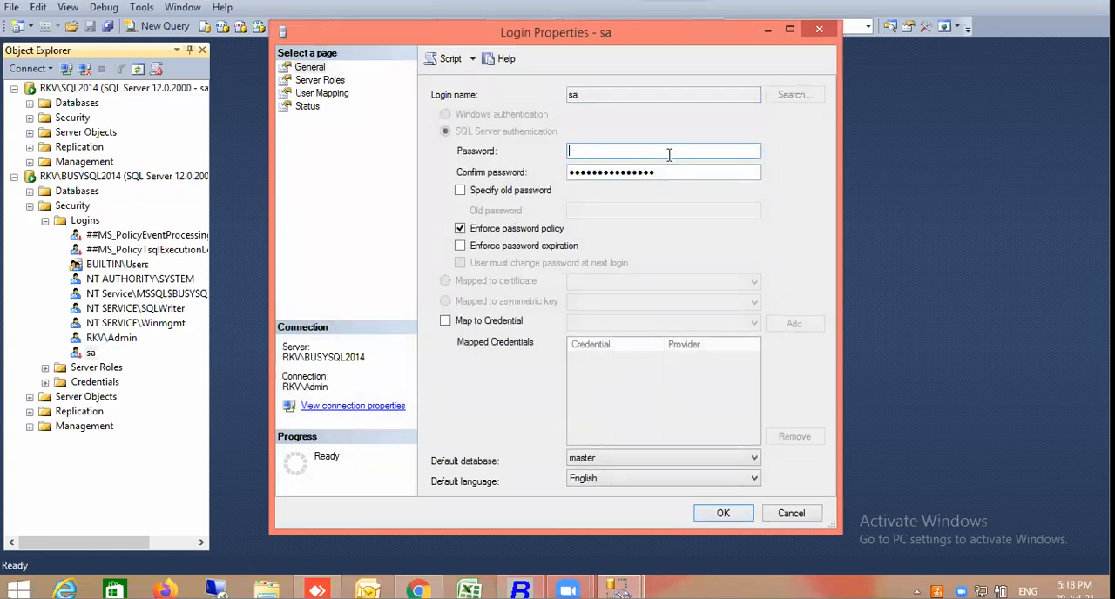
pyautogui.write('12345678901')
pyautogui.press('Tab')
pyautogui.write('123')
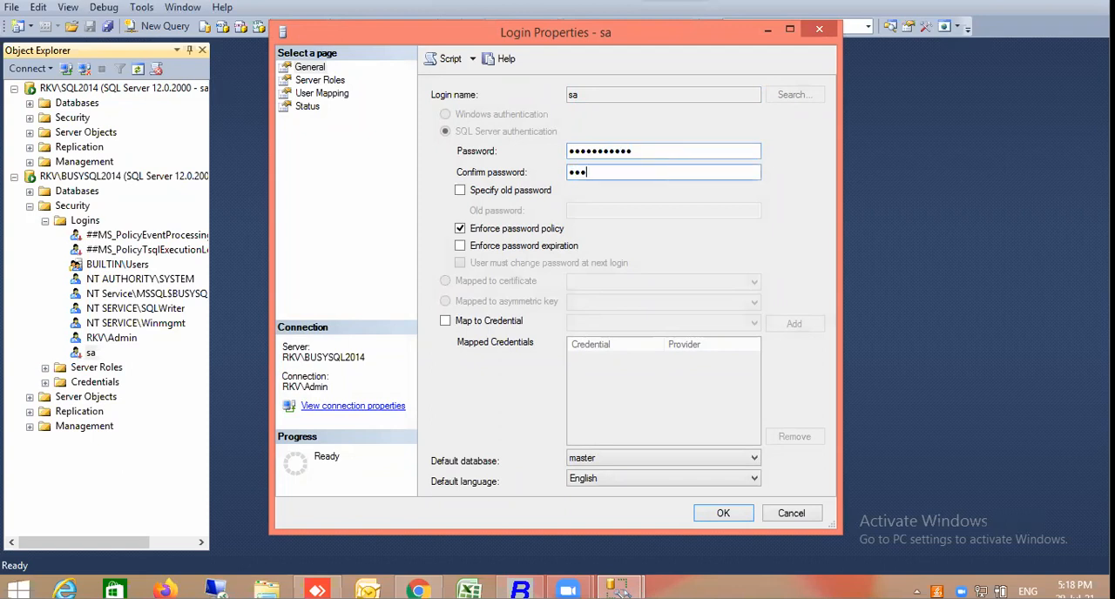
pyautogui.write('45678910')
pyautogui.click(728, 513)
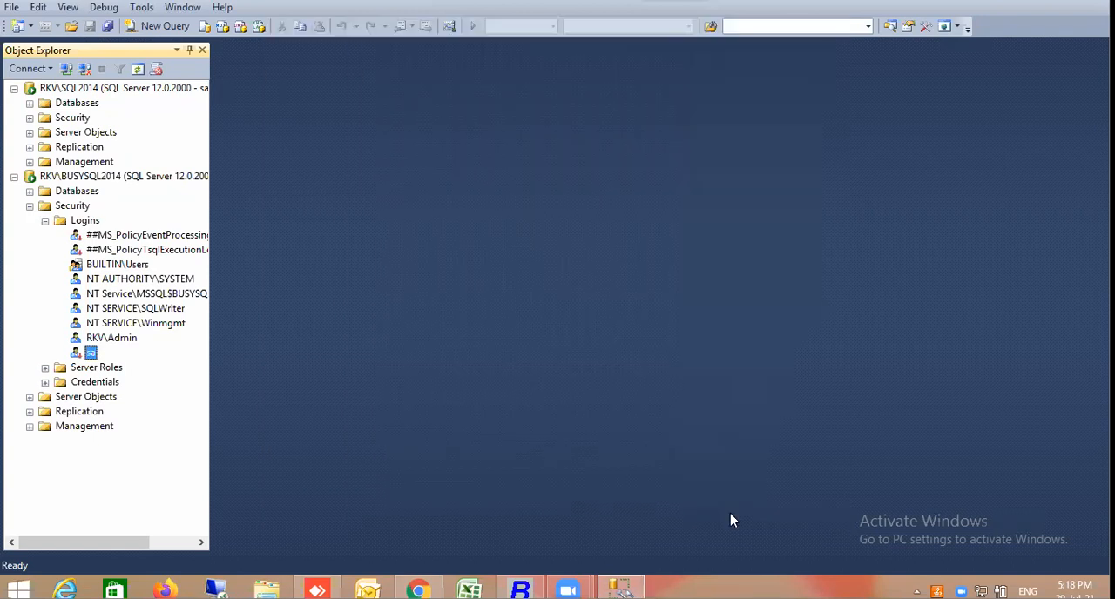
# Restart the RKV\BUSYSQL2014 server's MSSQL$BUSYSQL2014 service and confirm the restart
pyautogui.click(14, 176)
pyautogui.click(50, 85)
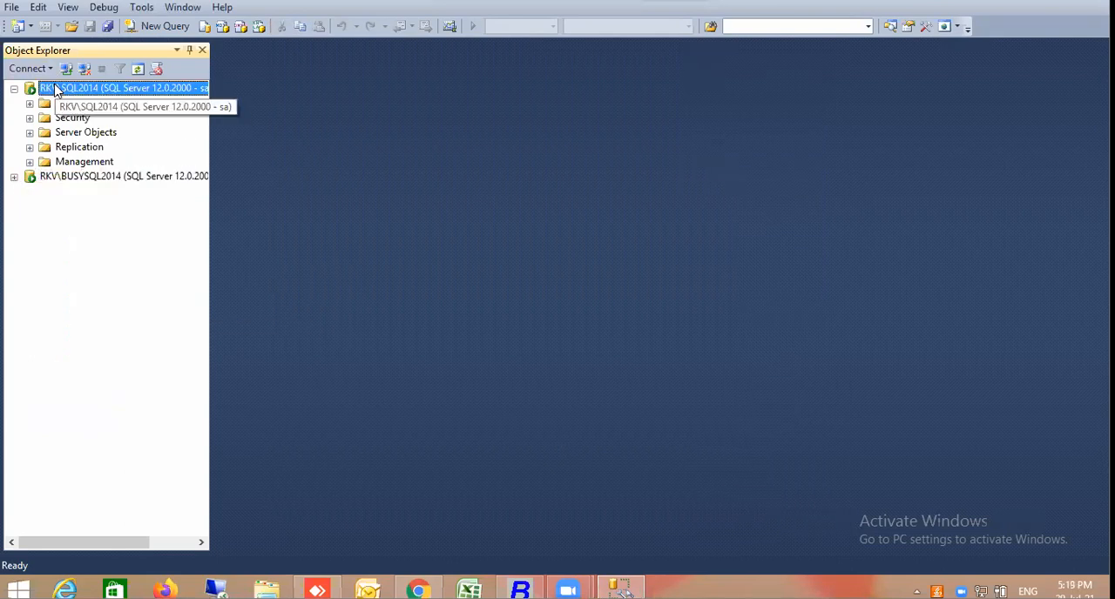
pyautogui.click(49, 69)
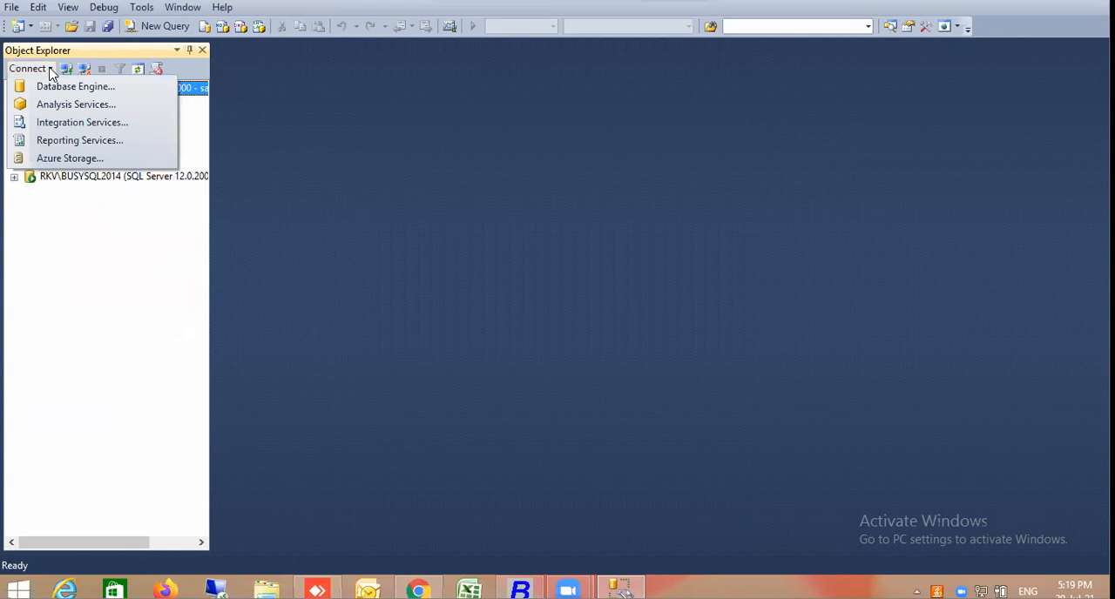
pyautogui.click(160, 178)
pyautogui.rightClick(159, 178)
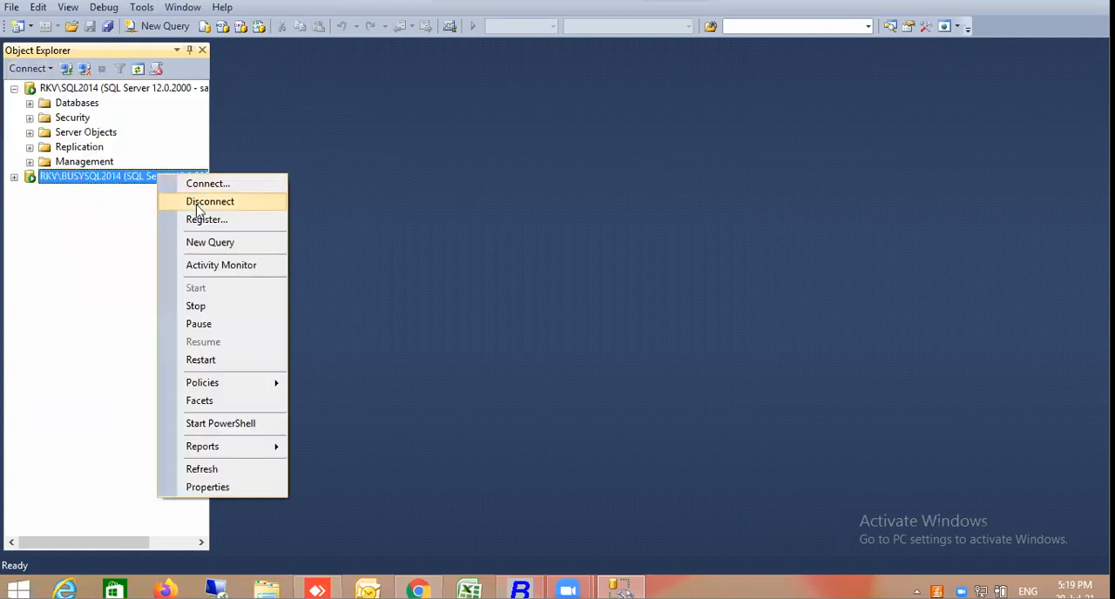
pyautogui.click(211, 362)
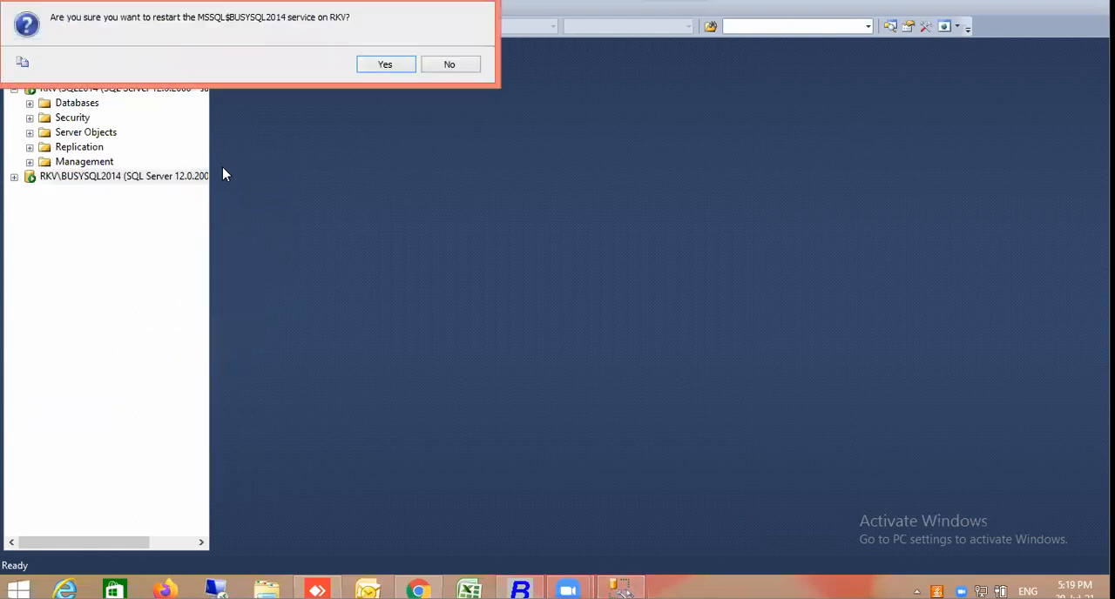
pyautogui.click(380, 70)
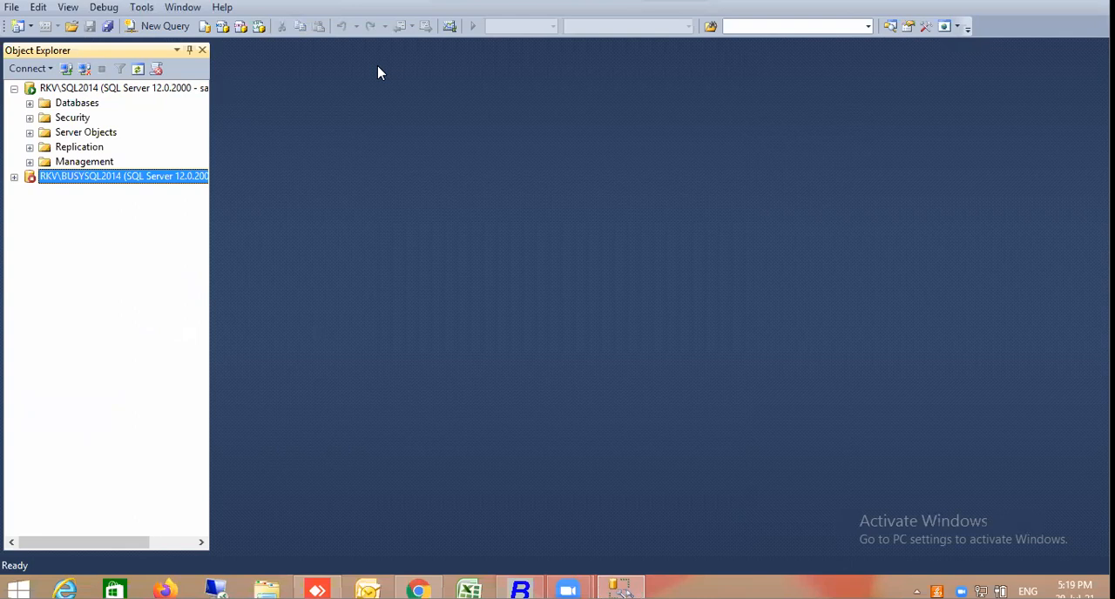
# Expand the restarted RKV\BUSYSQL2014 server to check its folders and logins, and collapse its Security folder
pyautogui.click(14, 177)
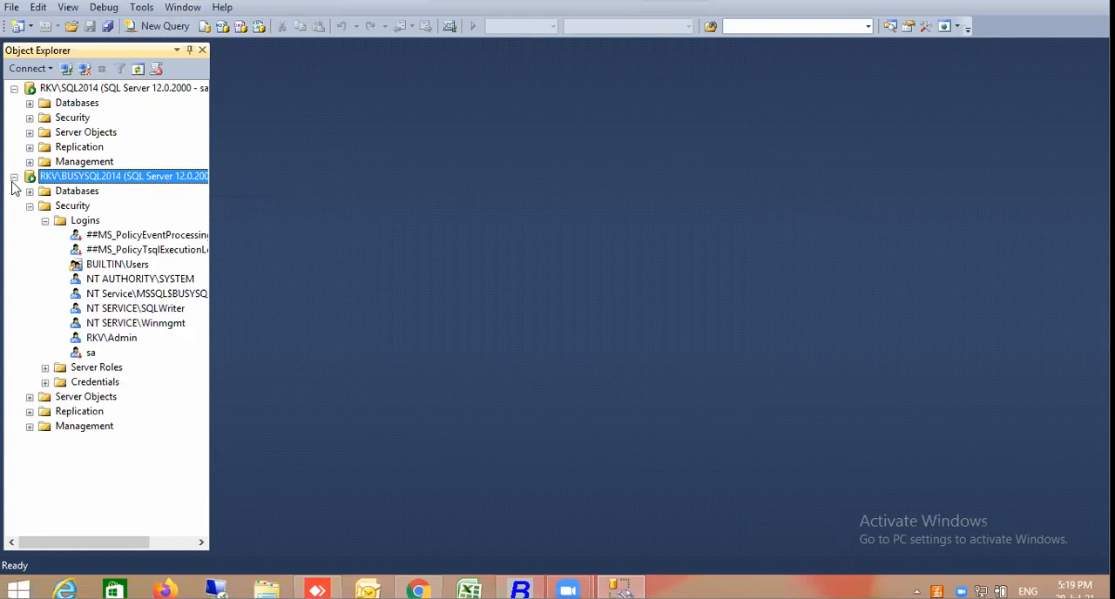
pyautogui.click(30, 118)
pyautogui.click(30, 118)
pyautogui.click(14, 178)
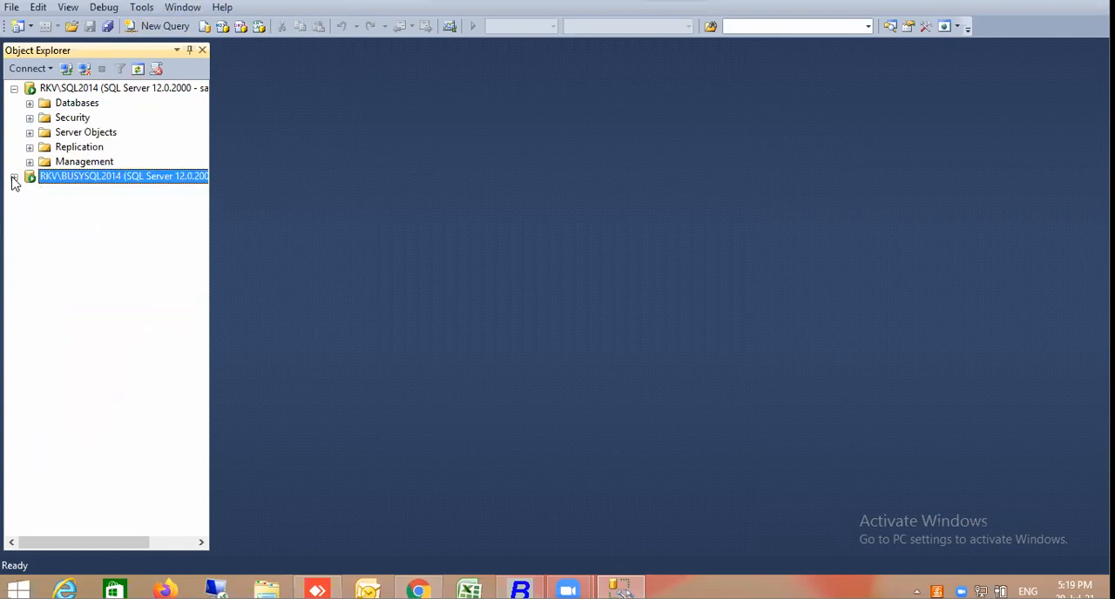
pyautogui.click(14, 178)
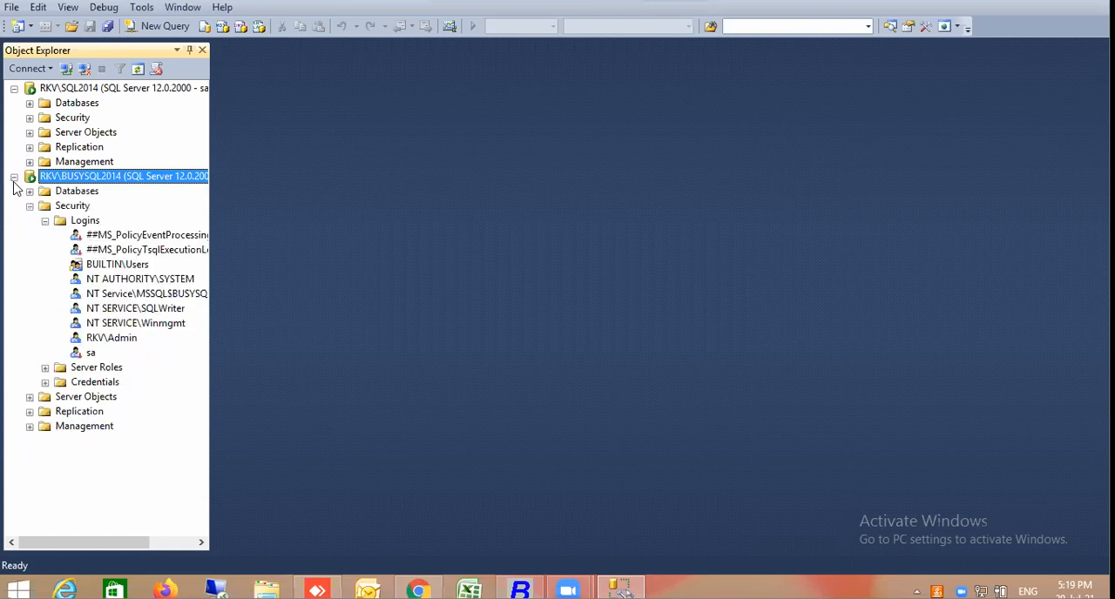
pyautogui.click(30, 206)
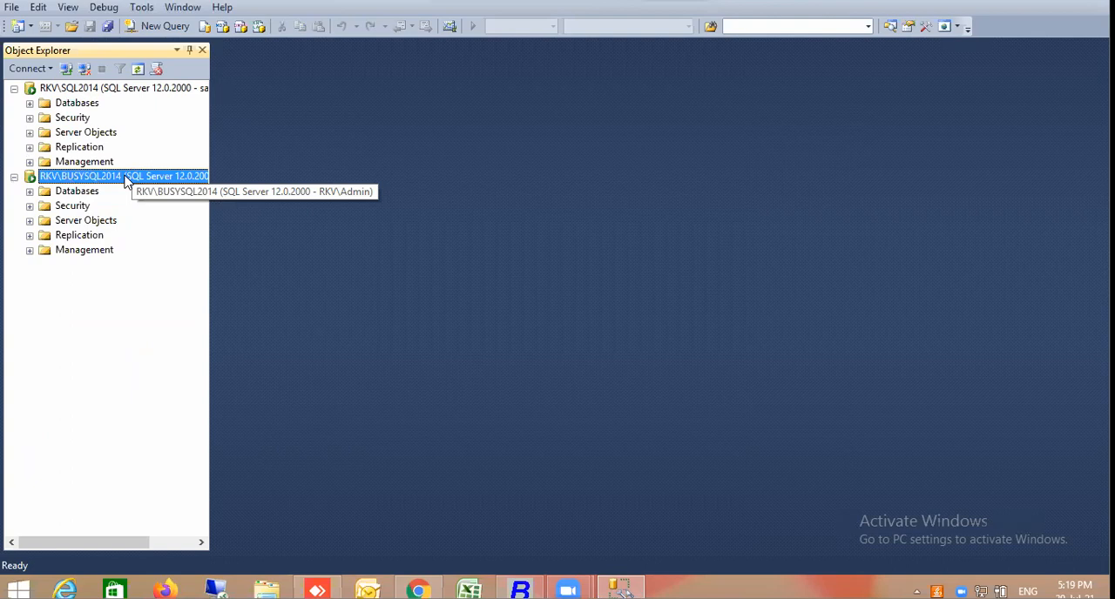
# Try to connect to RKV\BUSYSQL2014 through SQL Server Authentication as SA, entering the login's password and having it remembered
pyautogui.rightClick(91, 180)
pyautogui.click(115, 187)
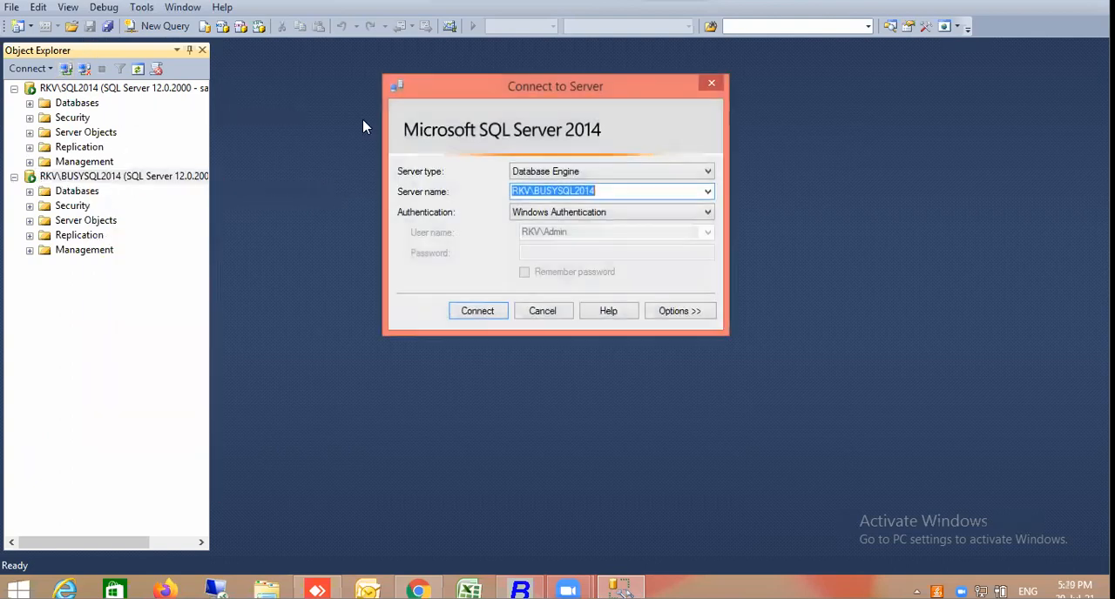
pyautogui.click(625, 213)
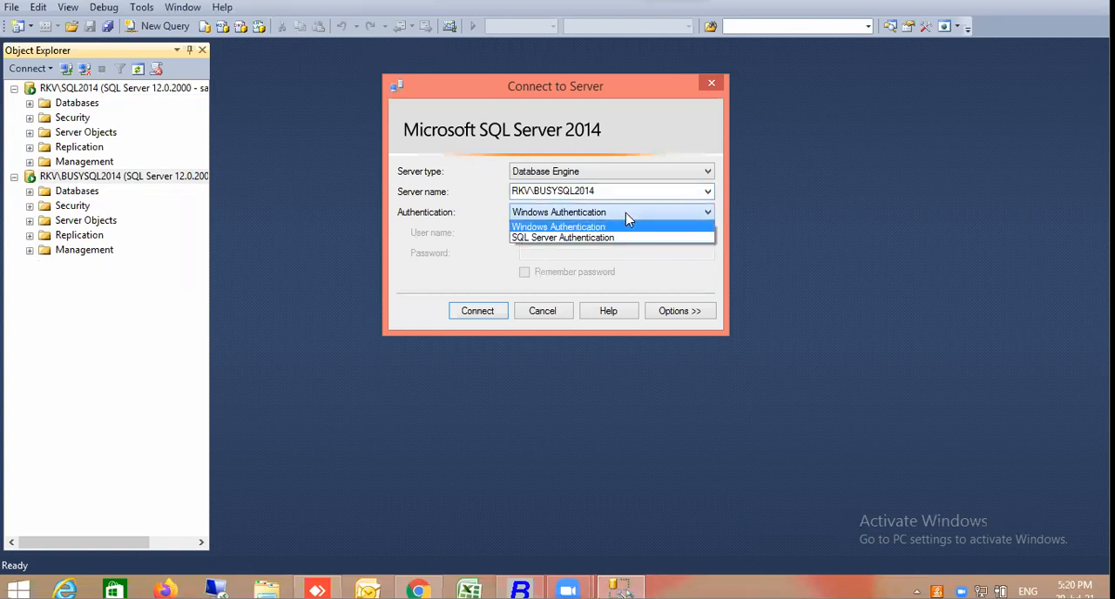
pyautogui.click(594, 239)
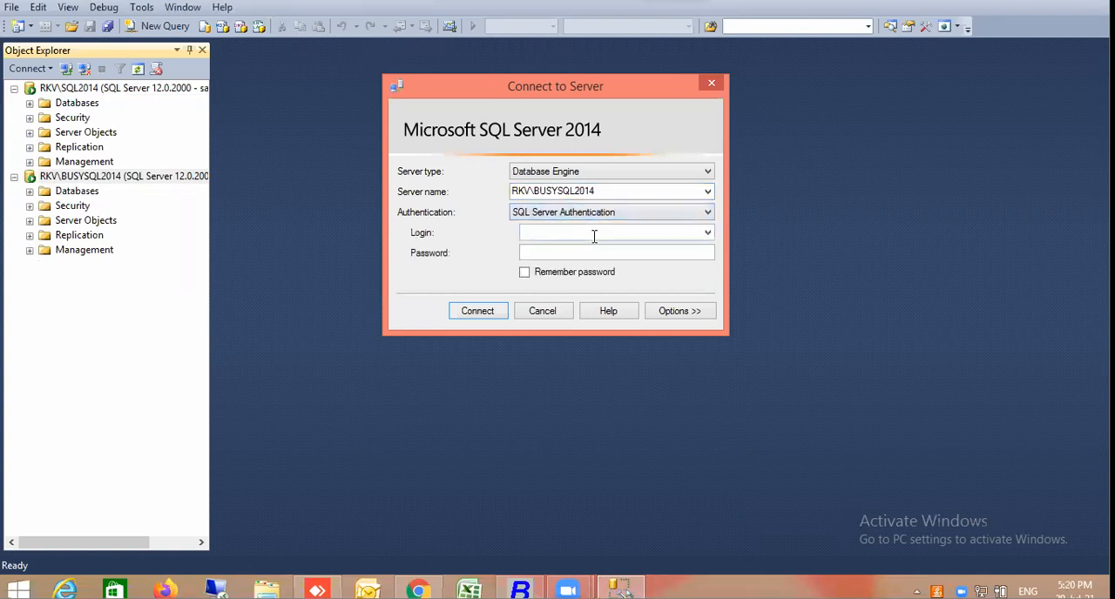
pyautogui.write('SA')
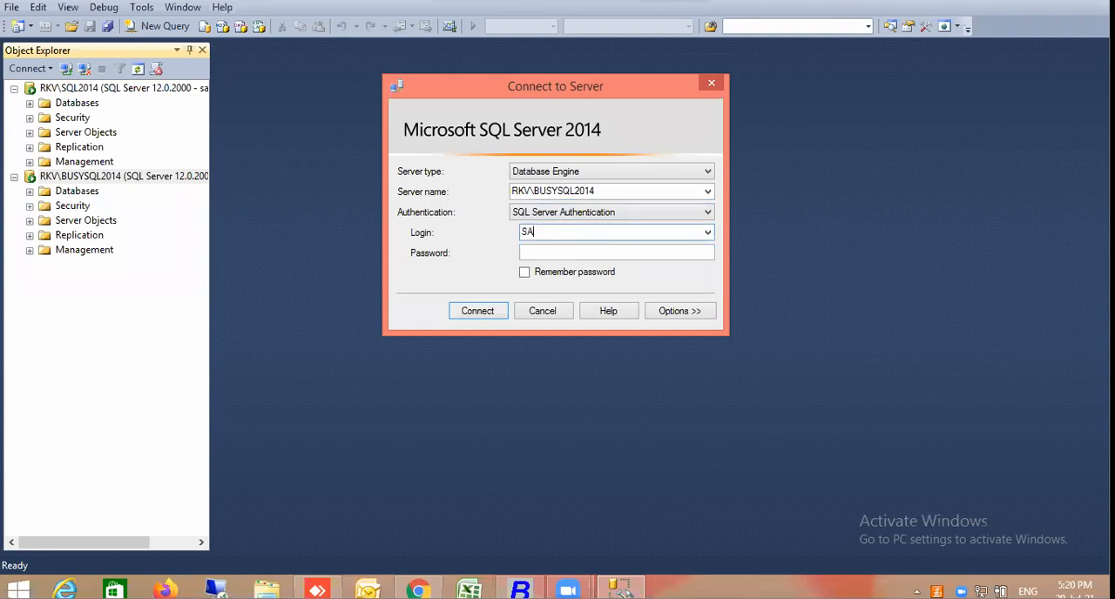
pyautogui.press('Tab')
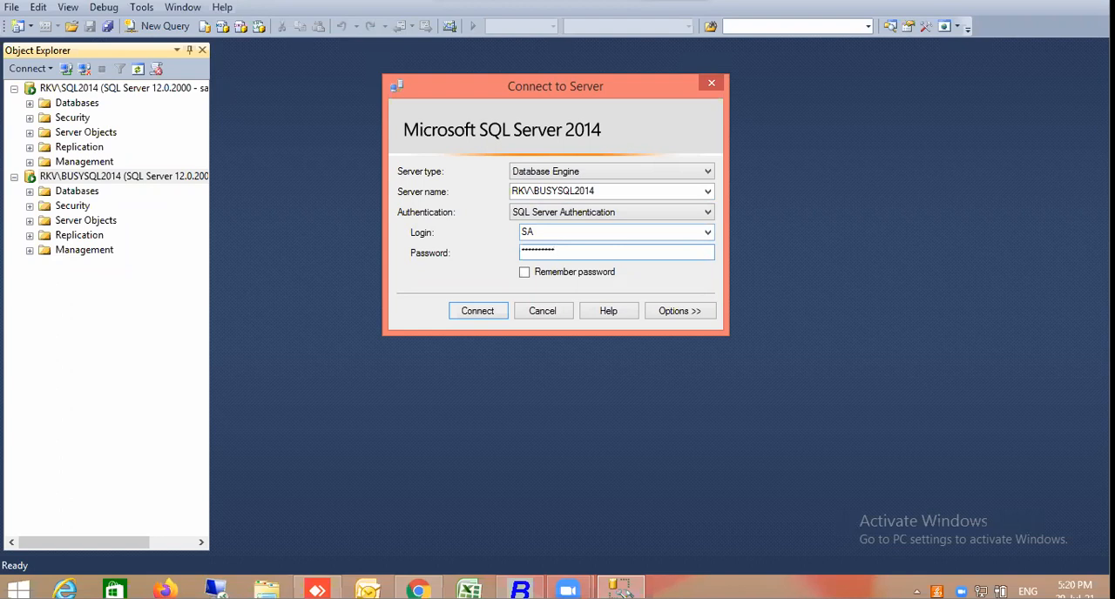
pyautogui.click(526, 276)
pyautogui.click(525, 274)
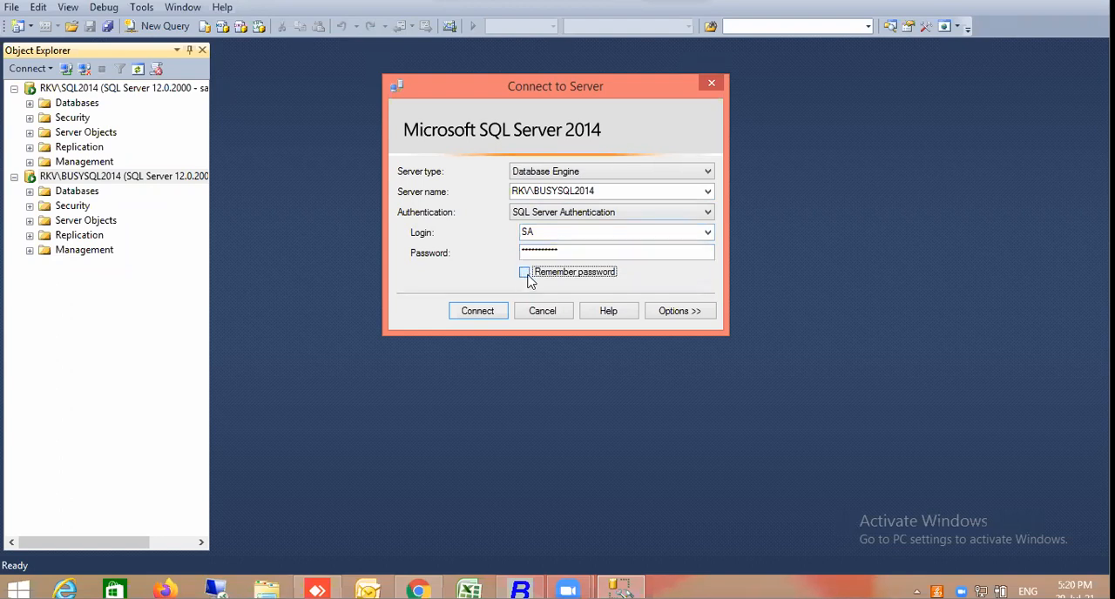
pyautogui.click(492, 319)
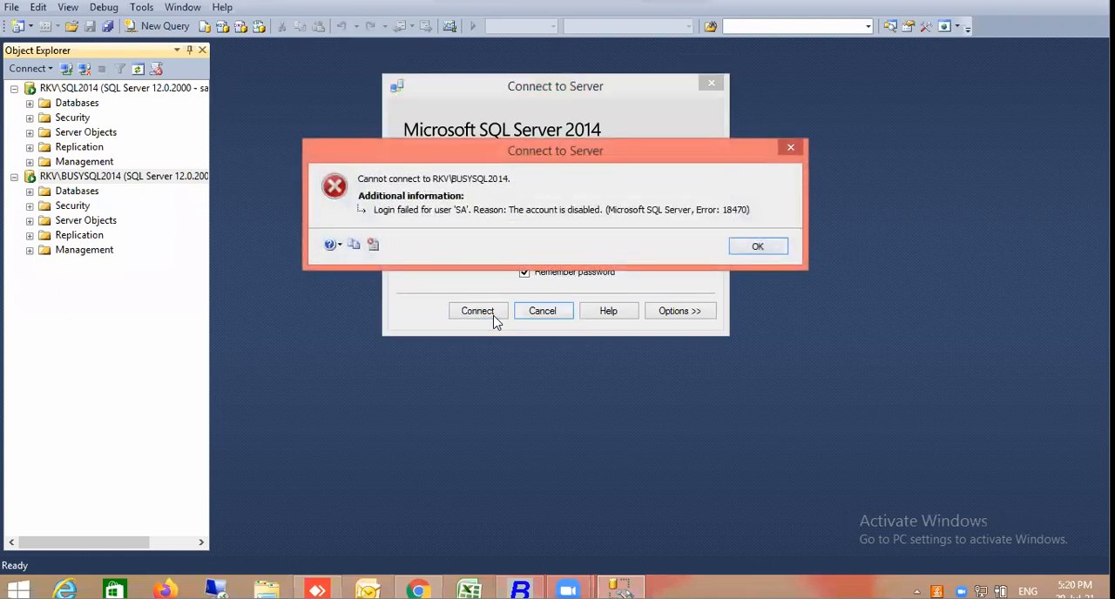
pyautogui.click(756, 251)
# Retry the RKV\BUSYSQL2014 connection with the login written as sa, re-entering its password with Remember password enabled
pyautogui.click(556, 227)
pyautogui.press('BackSpace')
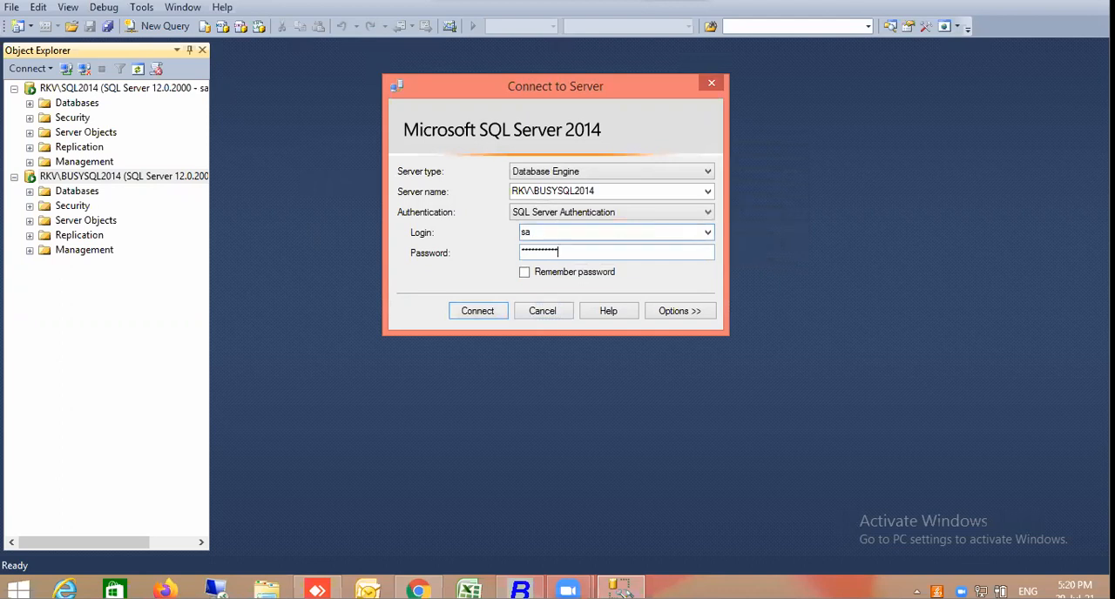
pyautogui.press('Tab')
pyautogui.press('BackSpace')
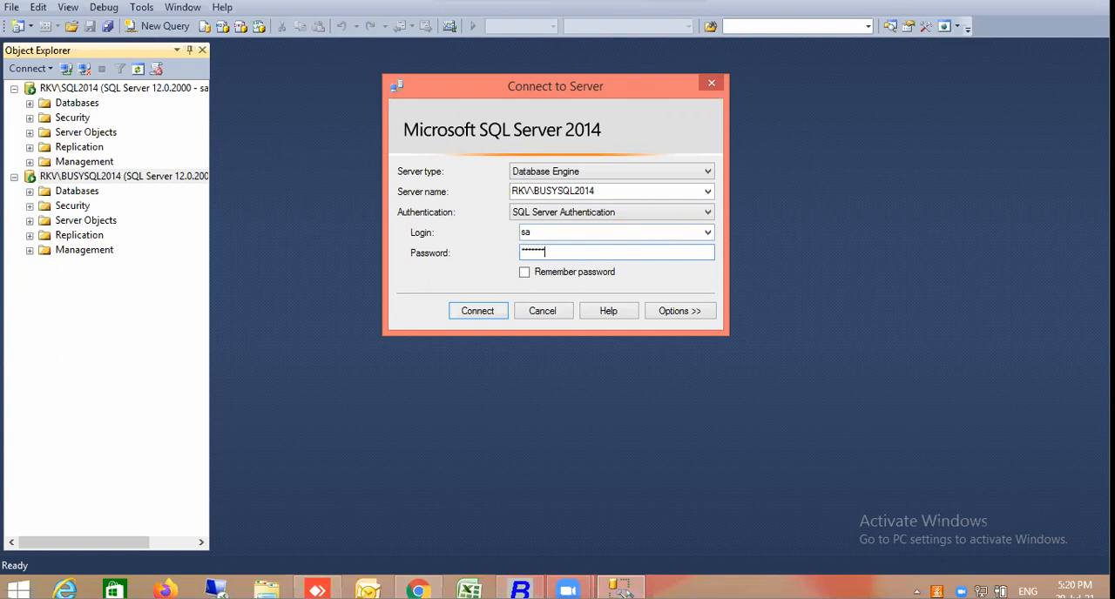
pyautogui.click(524, 272)
pyautogui.click(480, 313)
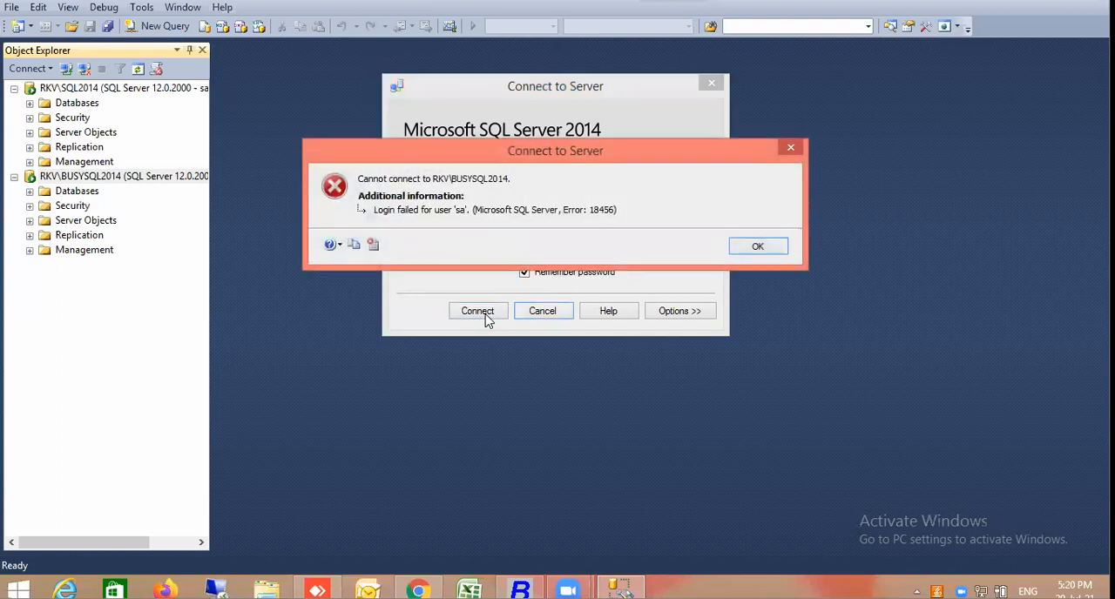
pyautogui.click(758, 248)
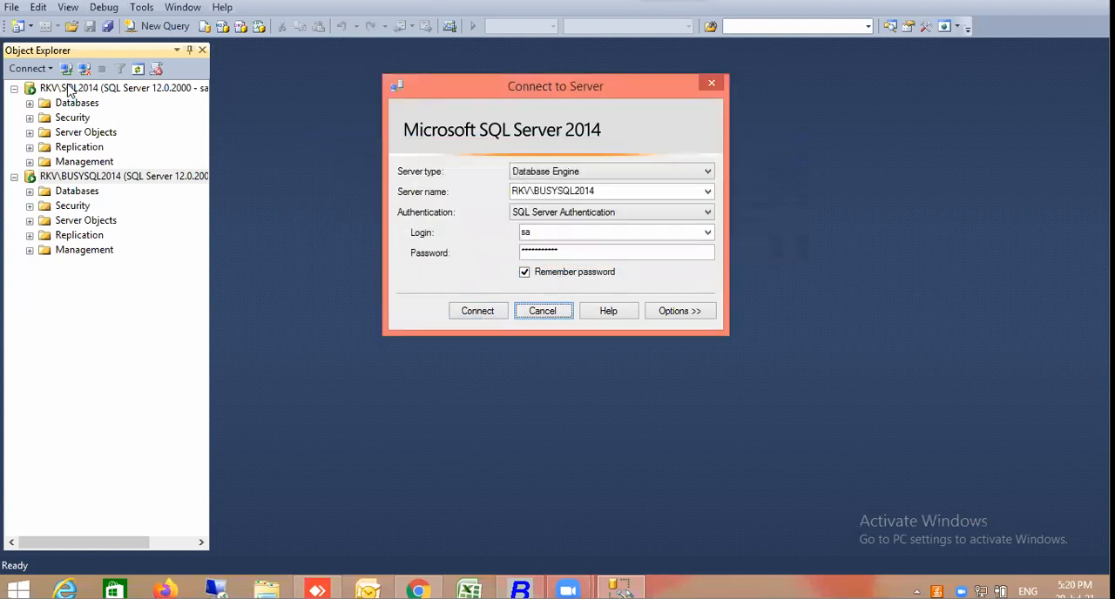
pyautogui.press('Escape')
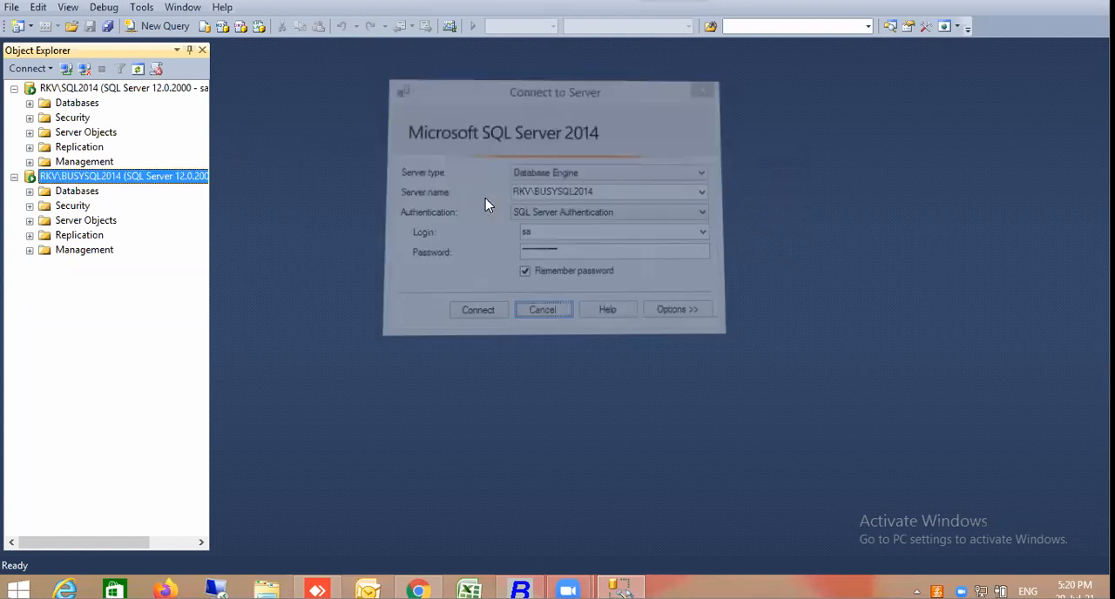
# Disconnect both RKV\SQL2014 and RKV\BUSYSQL2014 from Object Explorer
pyautogui.click(168, 93)
pyautogui.rightClick(168, 93)
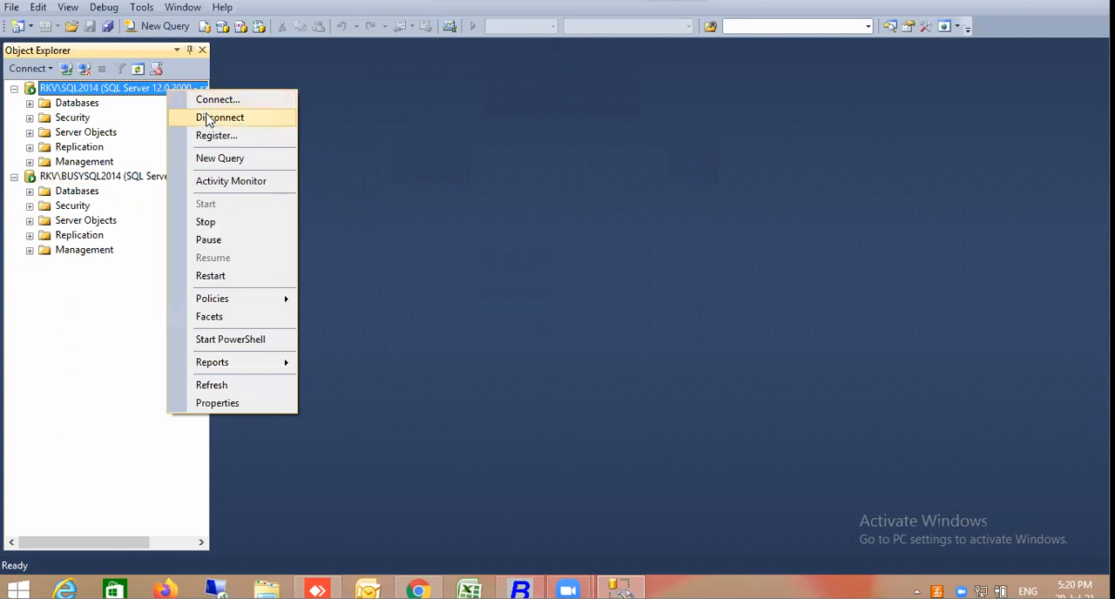
pyautogui.click(207, 120)
pyautogui.rightClick(142, 90)
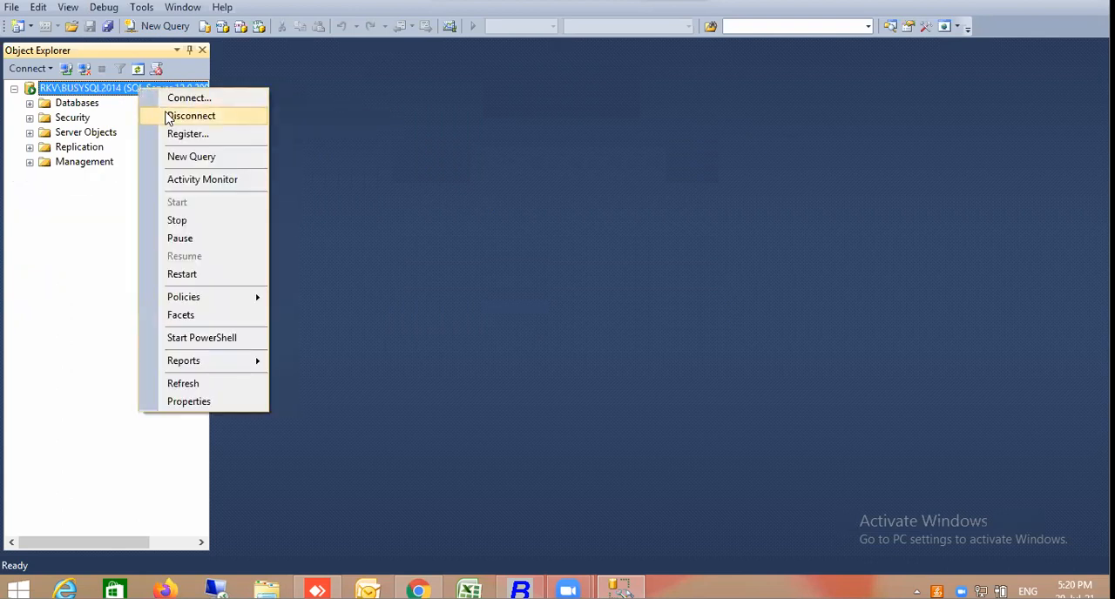
pyautogui.click(165, 115)
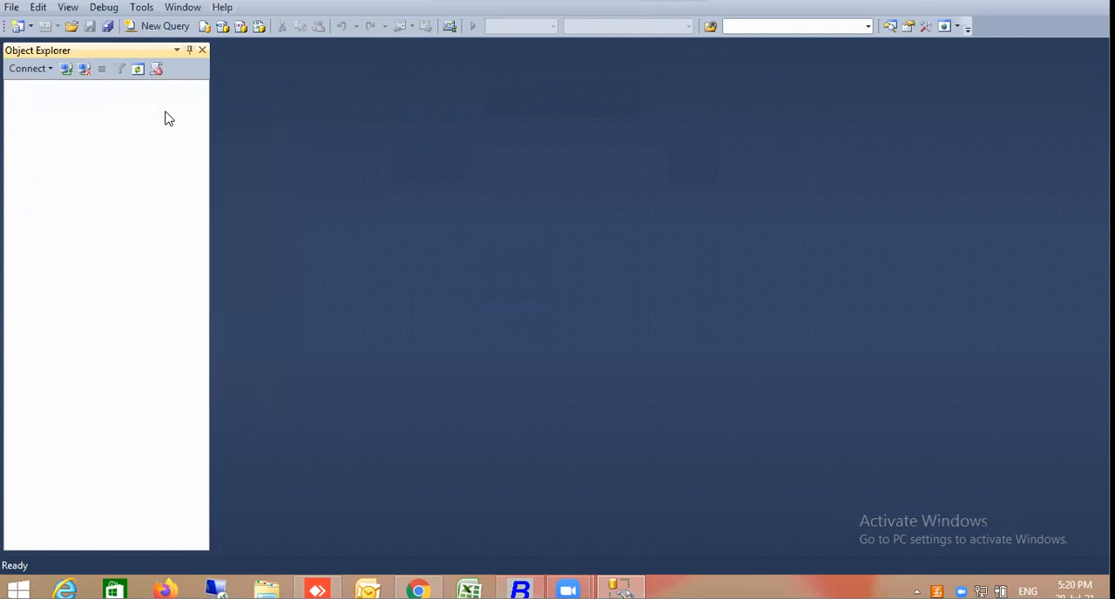
# Try a new Database Engine connection to RKV\BUSYSQL2014 through SQL Server Authentication, entering the sa login and its password
pyautogui.click(51, 68)
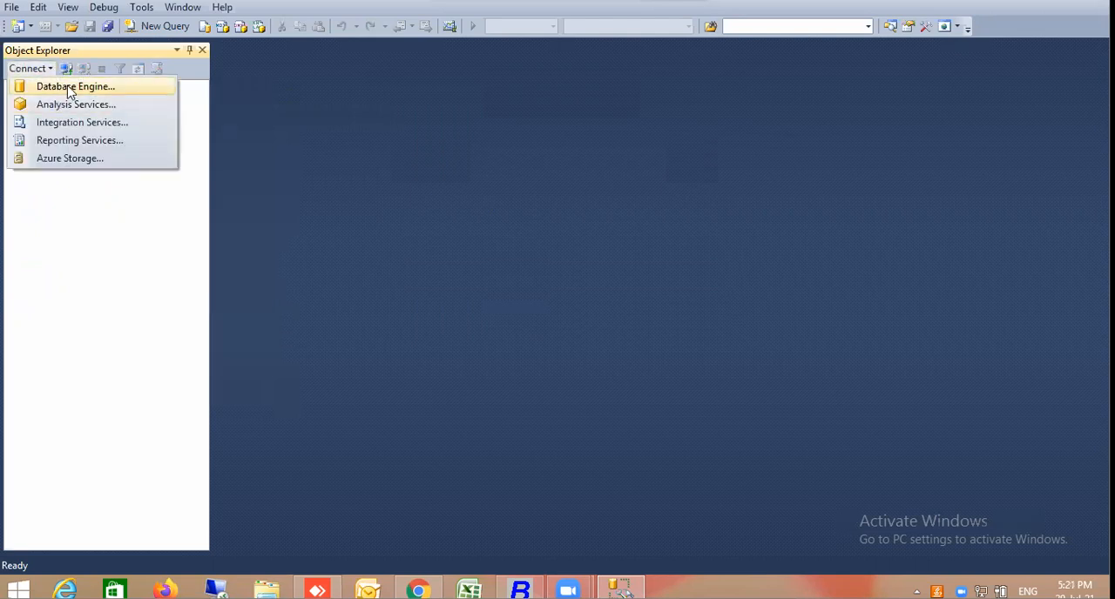
pyautogui.click(69, 87)
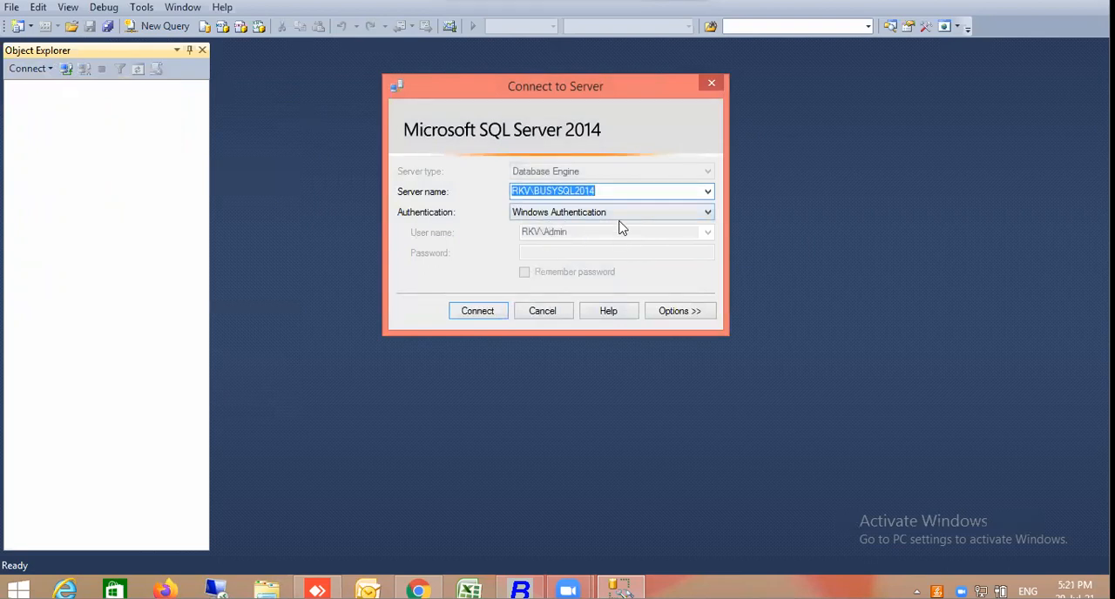
pyautogui.click(696, 214)
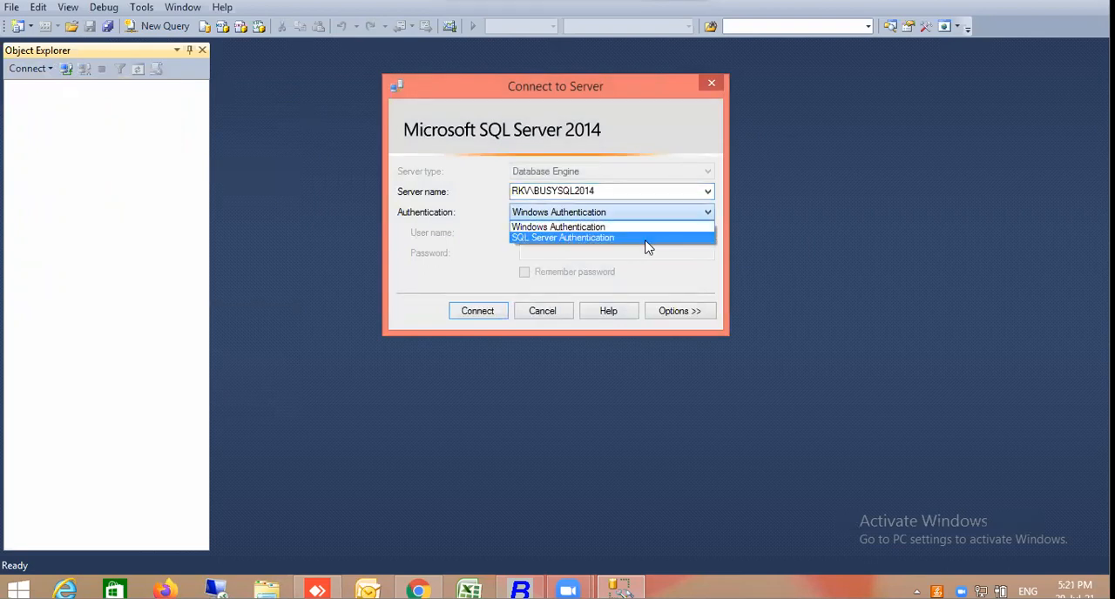
pyautogui.click(647, 241)
pyautogui.click(633, 233)
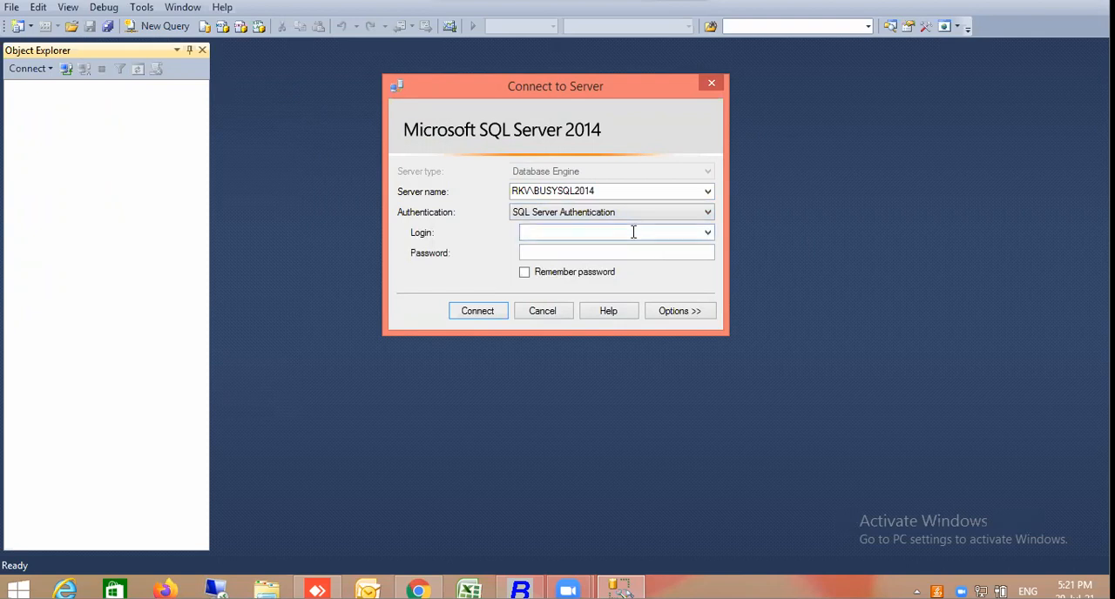
pyautogui.press('Tab')
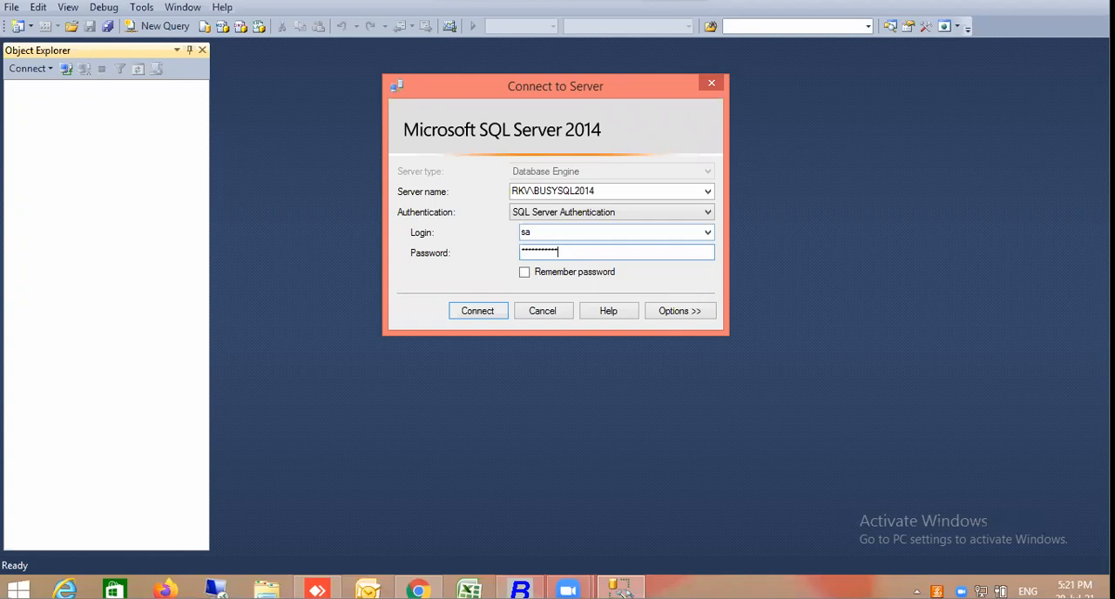
pyautogui.press('Return')
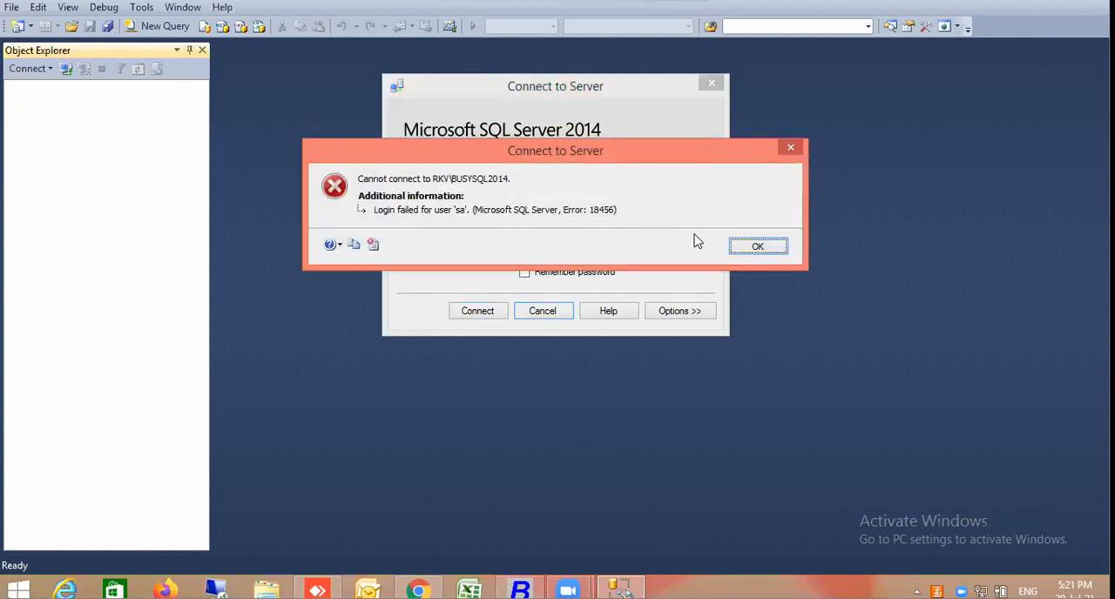
pyautogui.click(757, 247)
# Clear the sa login's password and retry the RKV\BUSYSQL2014 connection, closing the connection dialog at the end
pyautogui.click(644, 256)
pyautogui.doubleClick(645, 255)
pyautogui.press('BackSpace')
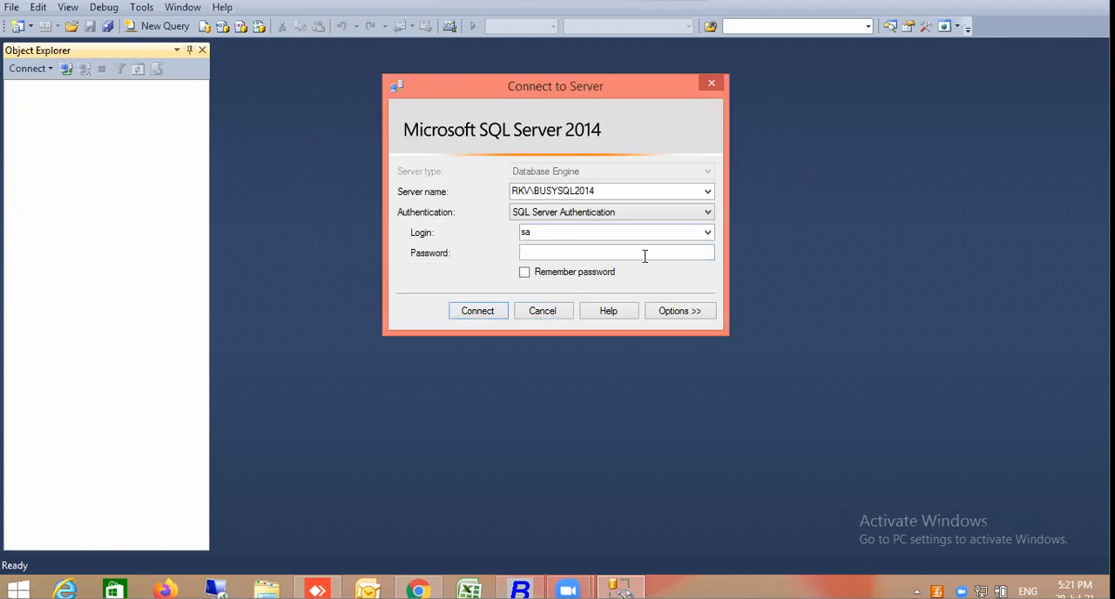
pyautogui.click(496, 319)
pyautogui.click(758, 246)
pyautogui.press('Escape')
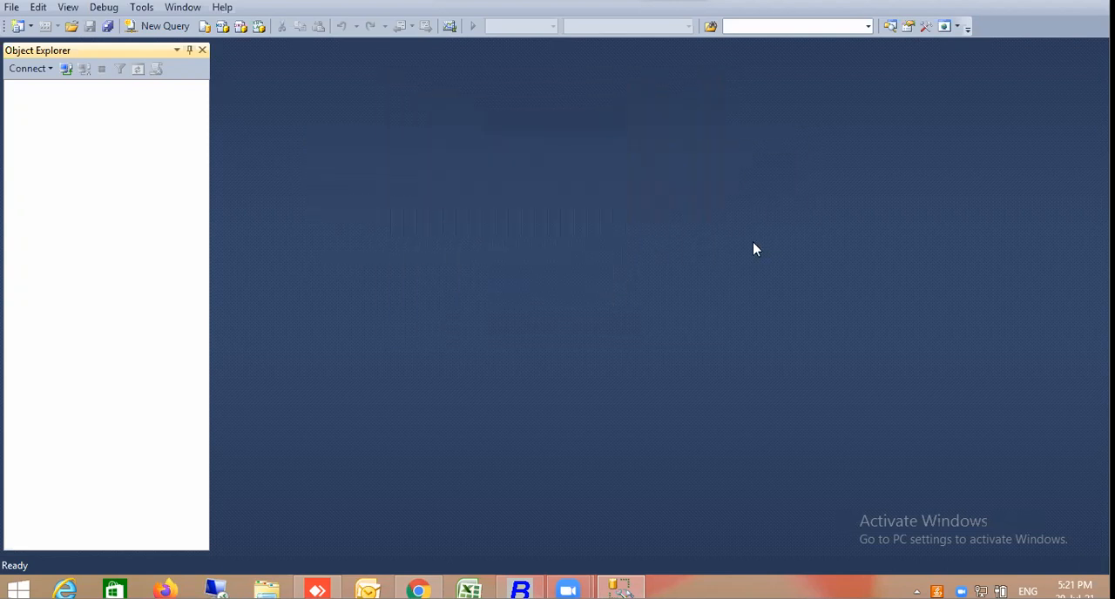
# Connect Object Explorer to the RKV\SQL2014 Database Engine using SQL Server Authentication with the remembered sa login
pyautogui.click(52, 72)
pyautogui.click(59, 88)
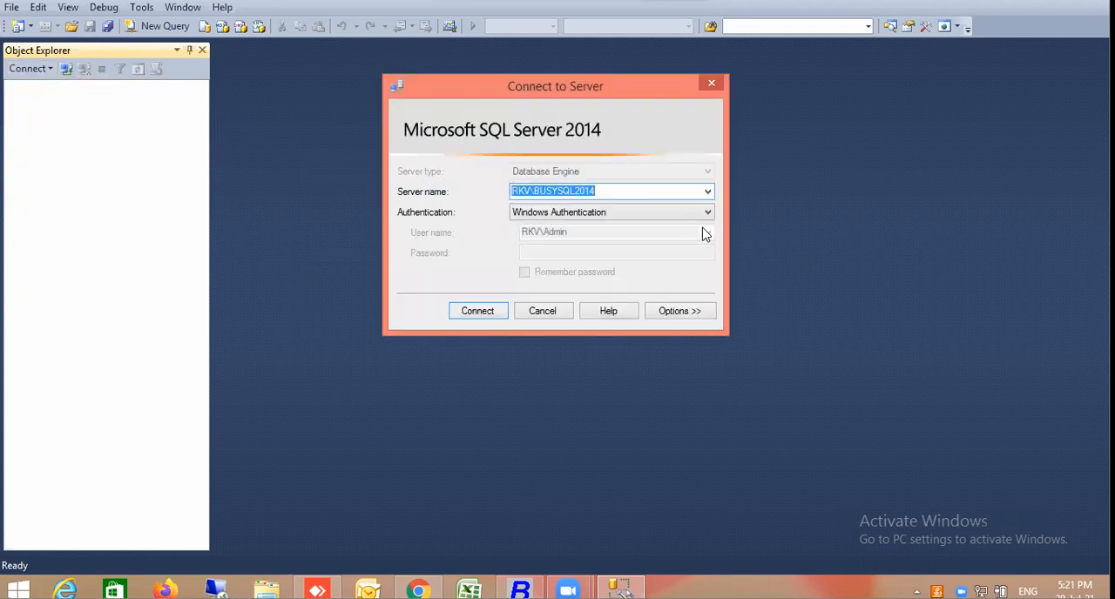
pyautogui.click(707, 192)
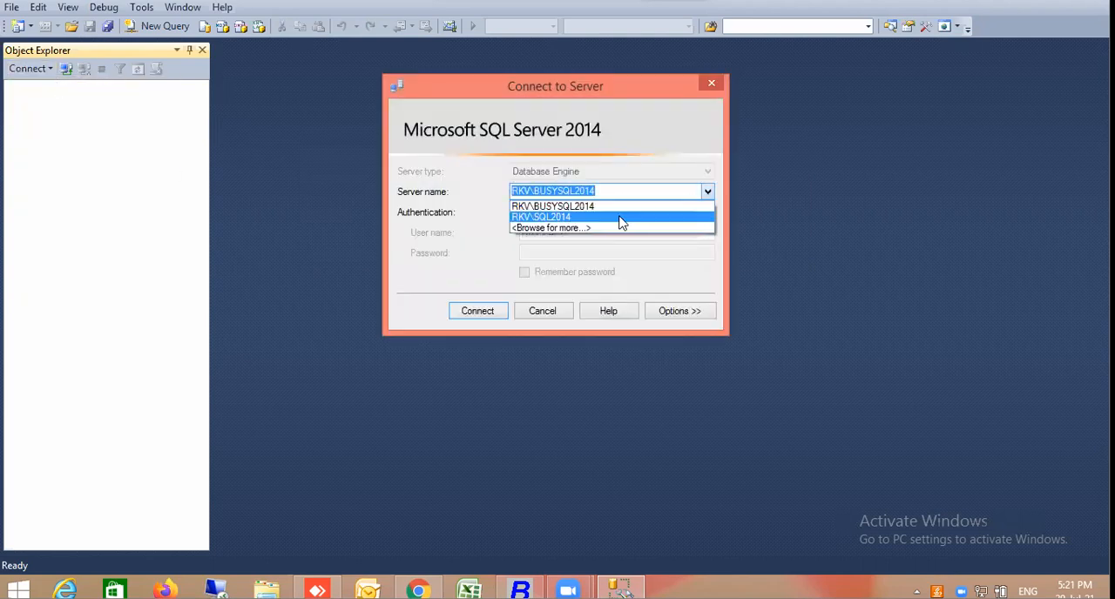
pyautogui.click(619, 218)
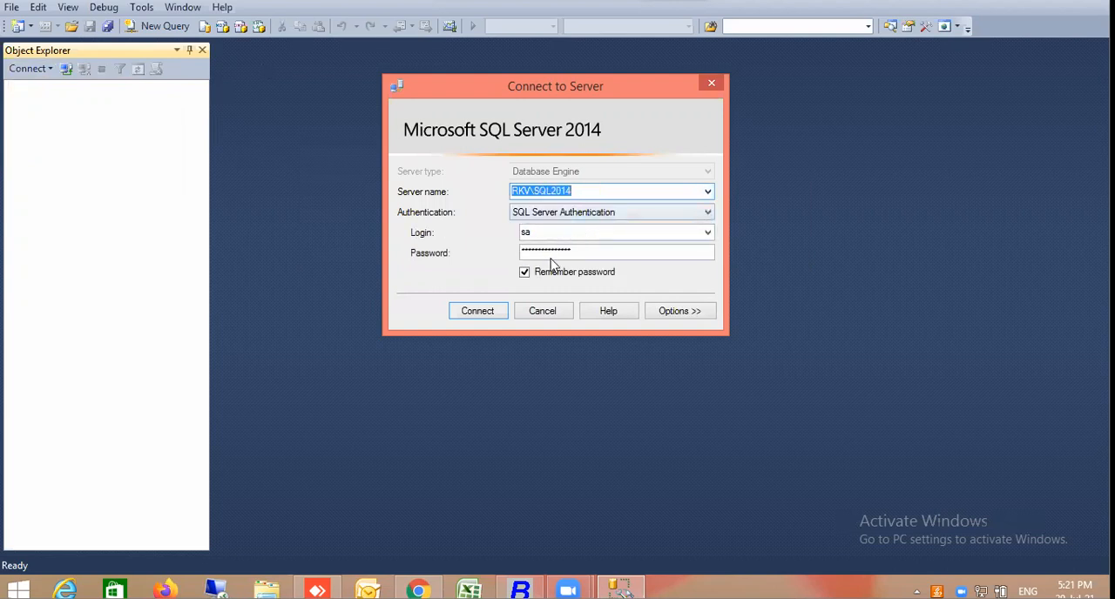
pyautogui.click(486, 310)
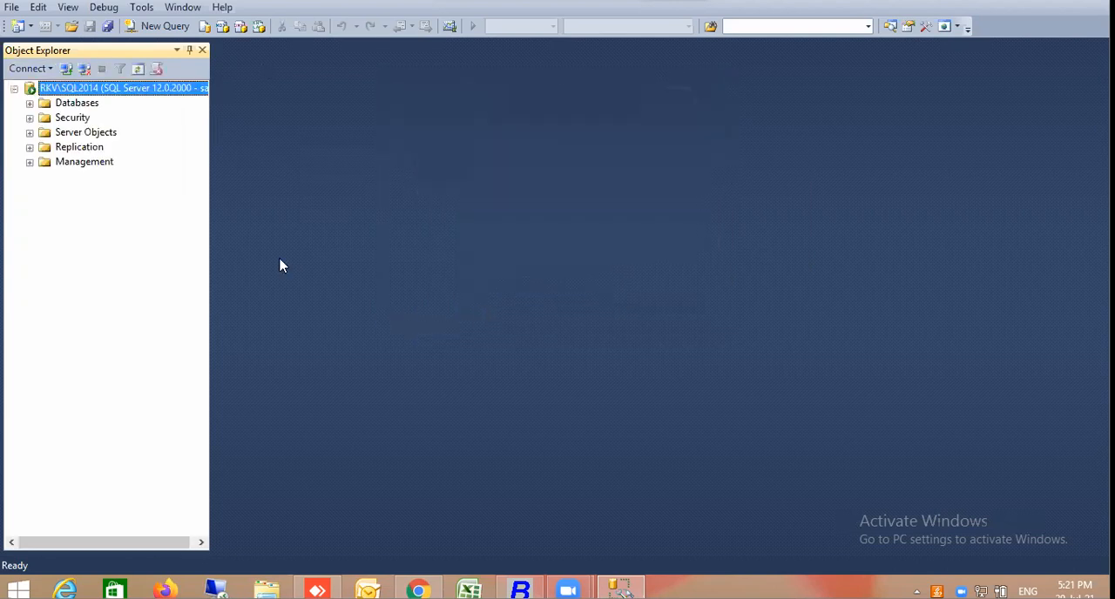
pyautogui.rightClick(110, 91)
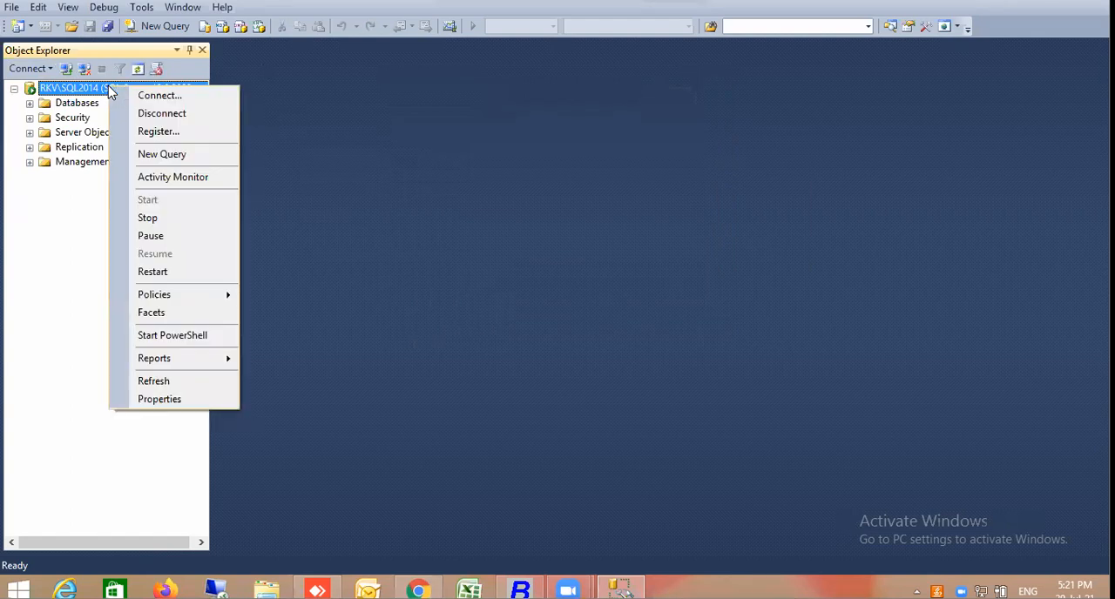
pyautogui.click(148, 94)
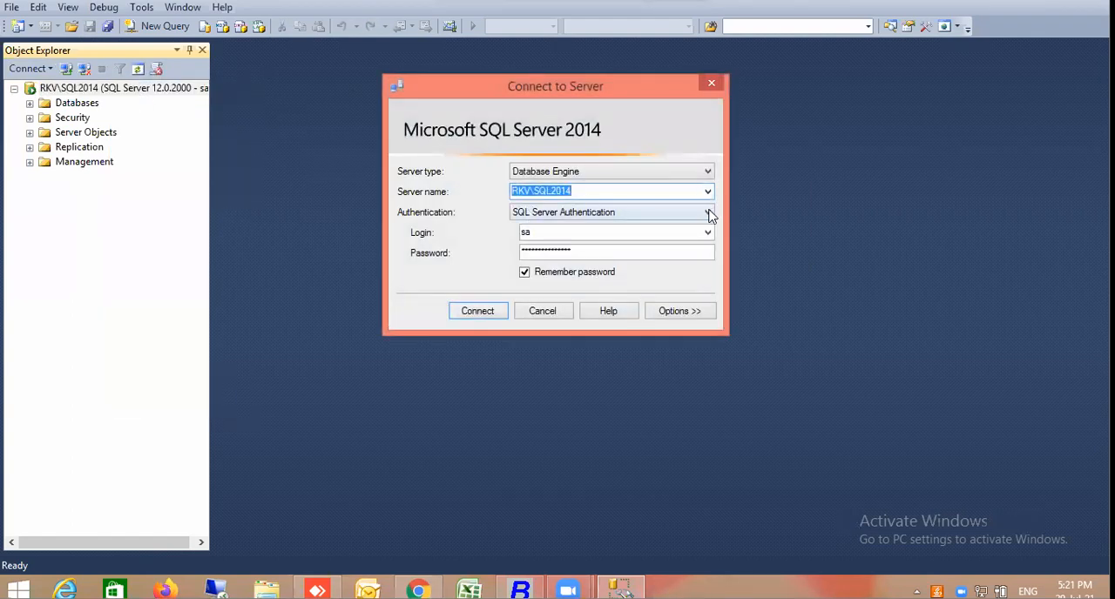
pyautogui.press('Escape')
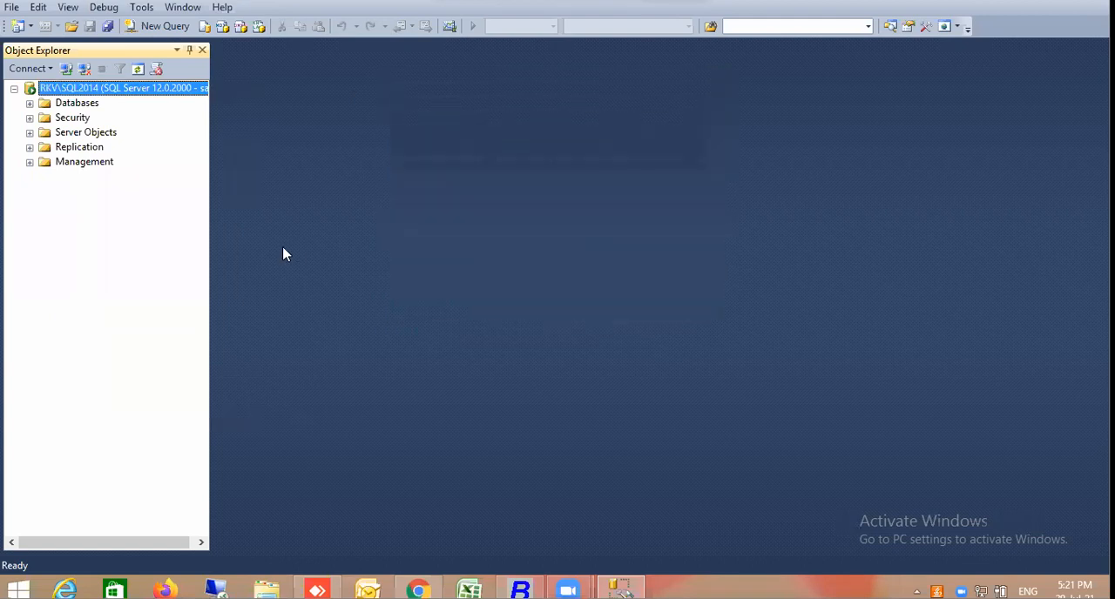
# Add a Database Engine connection to RKV\BUSYSQL2014 using Windows Authentication
pyautogui.rightClick(102, 88)
pyautogui.click(144, 92)
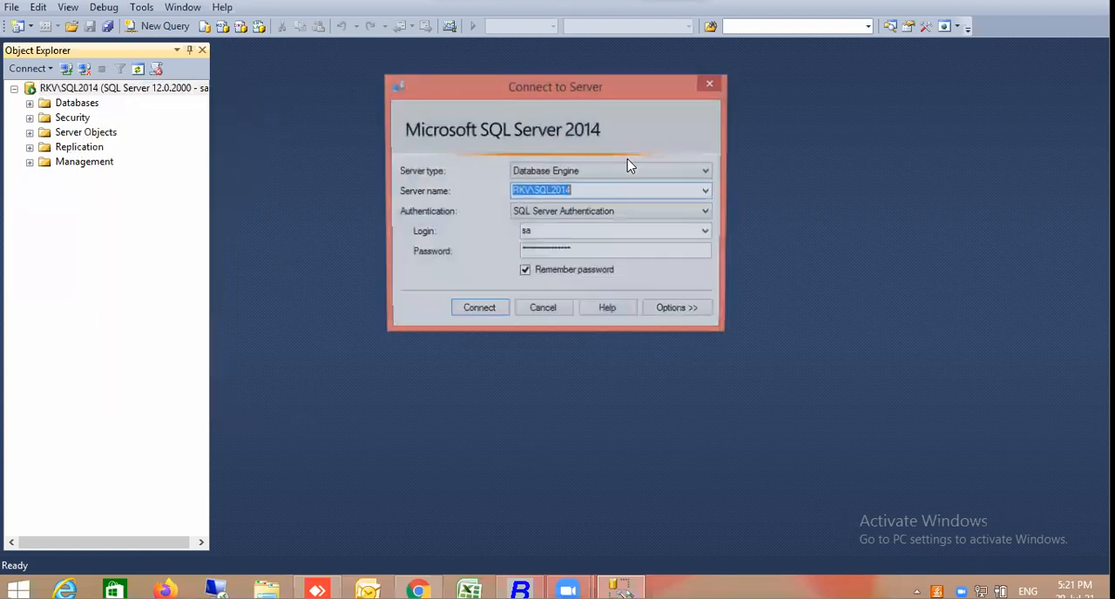
pyautogui.click(708, 191)
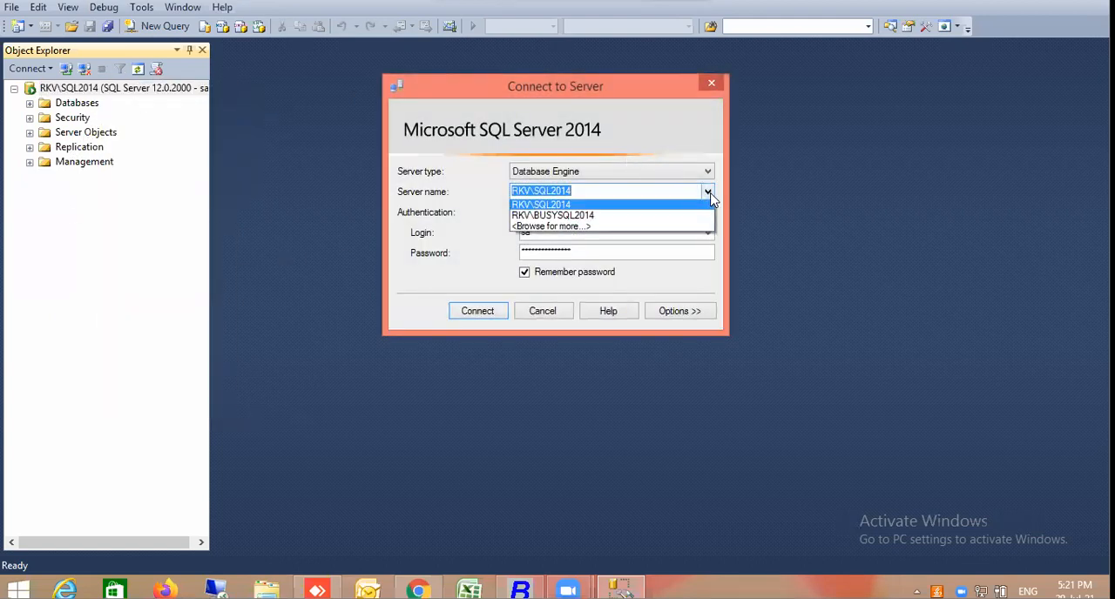
pyautogui.click(628, 218)
pyautogui.click(482, 315)
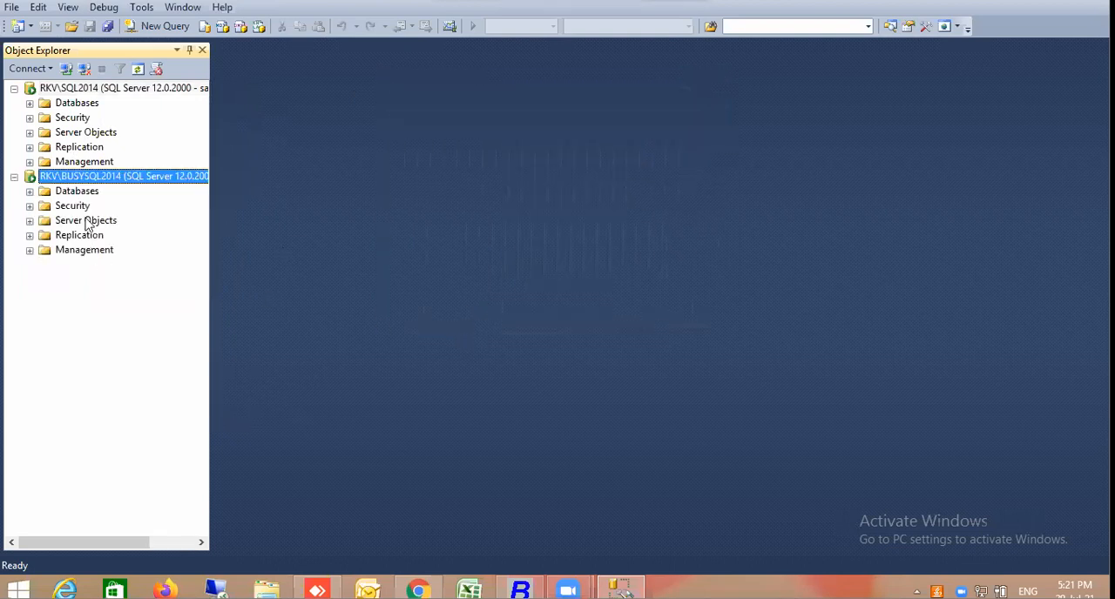
# Review the server authentication mode in the Security properties of RKV\BUSYSQL2014, and close the properties without changes
pyautogui.rightClick(87, 177)
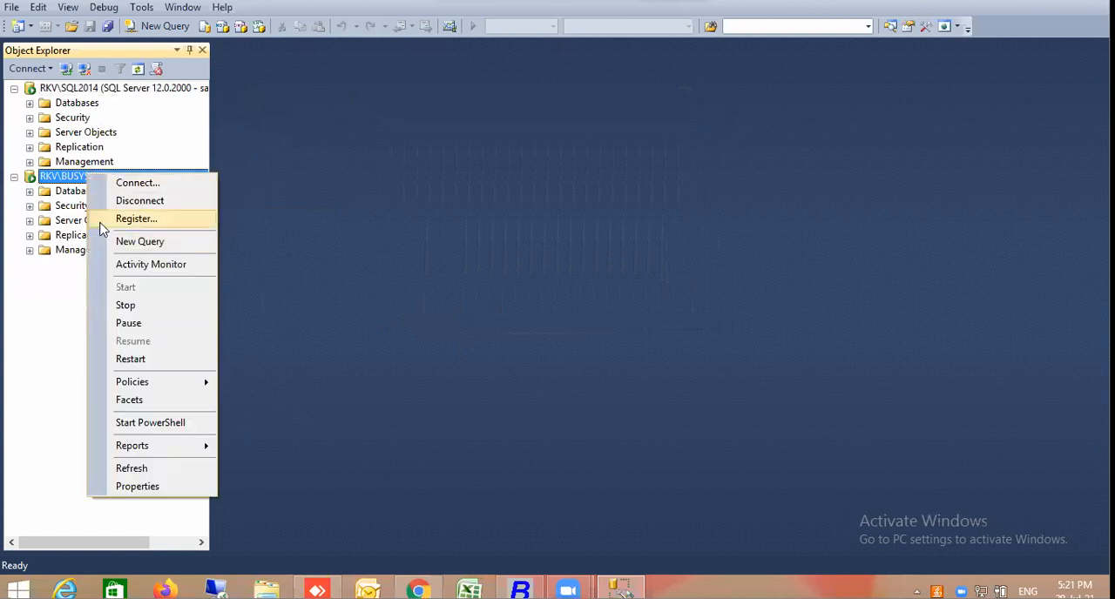
pyautogui.click(137, 486)
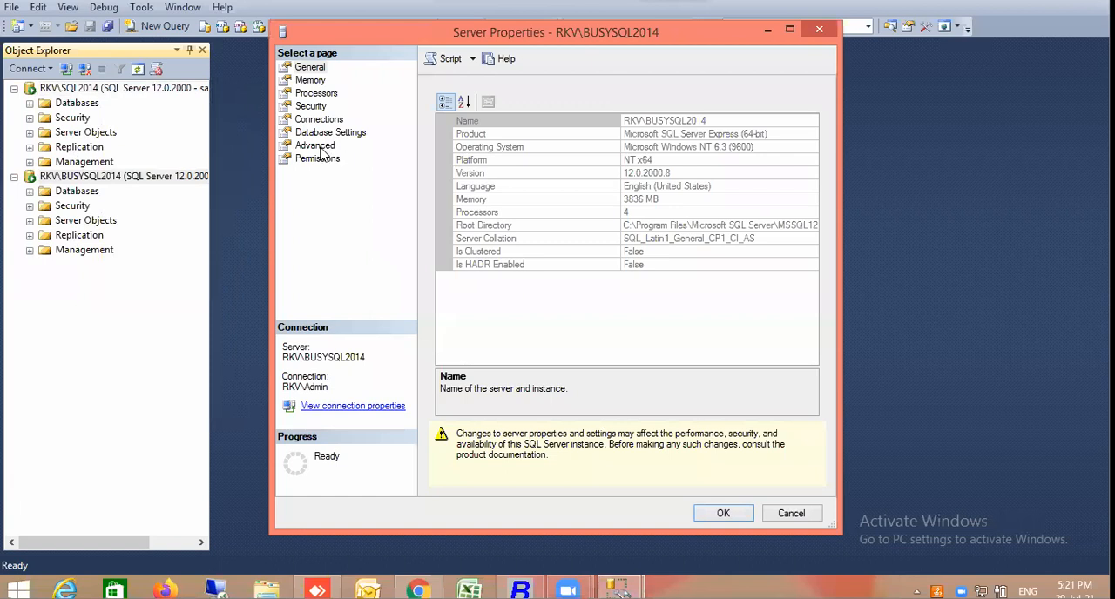
pyautogui.click(312, 120)
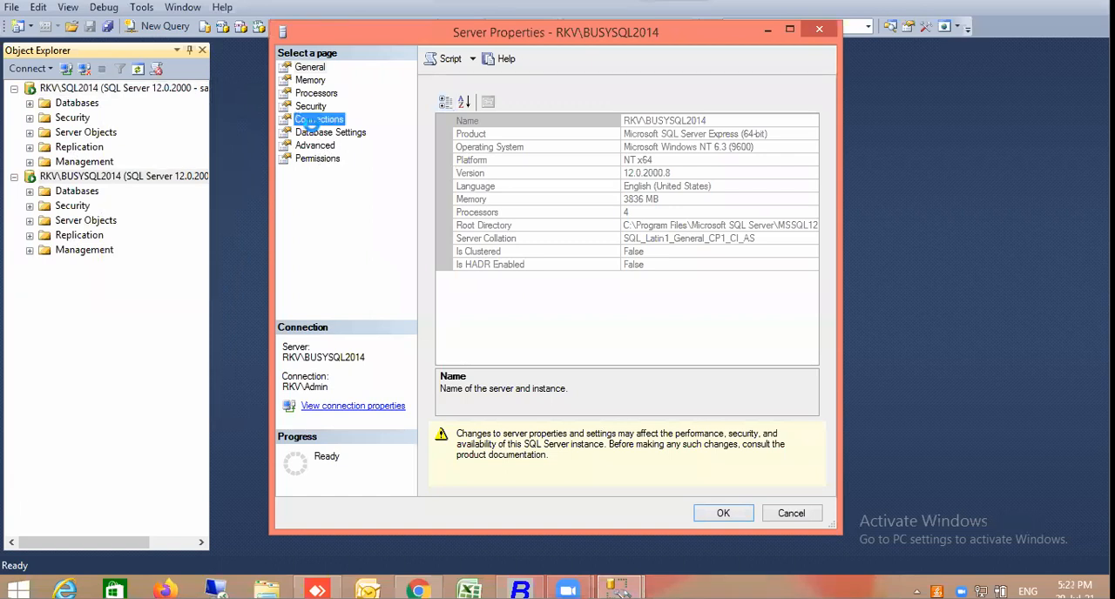
pyautogui.click(310, 107)
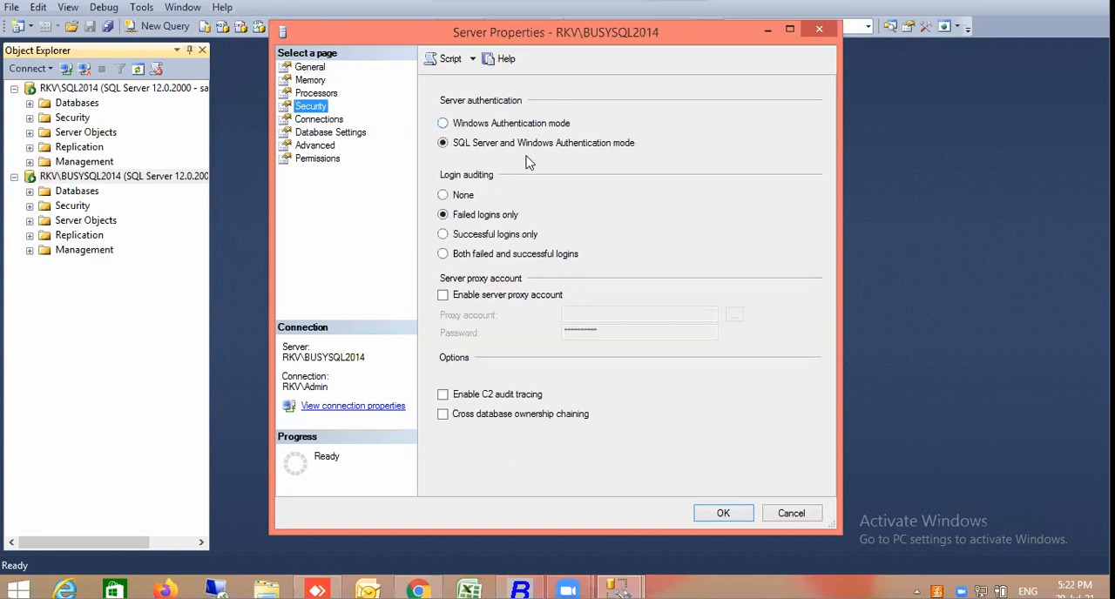
pyautogui.click(790, 513)
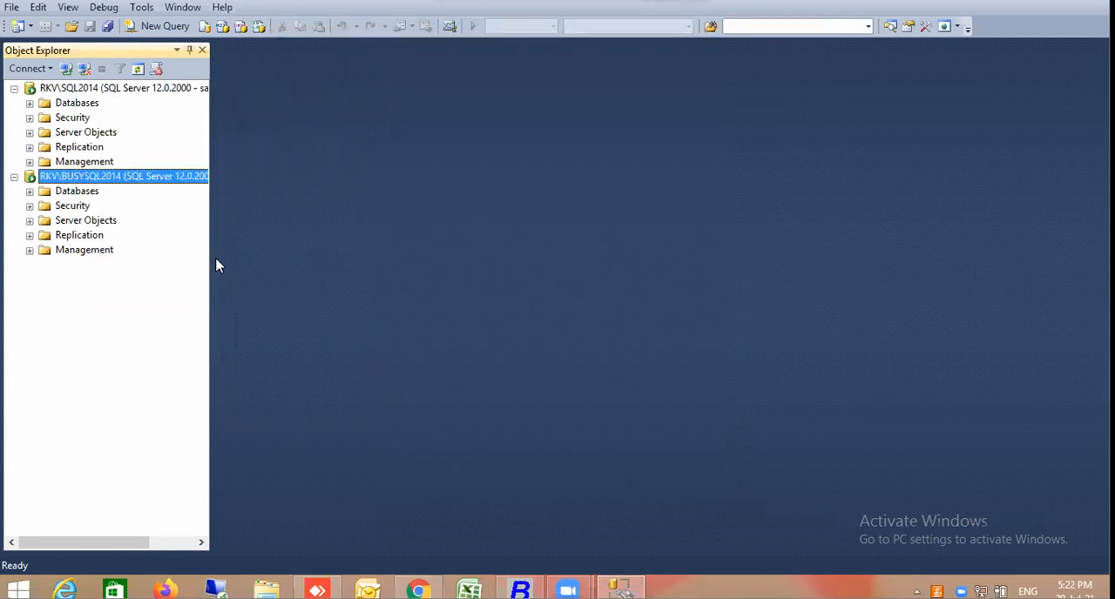
# Inspect the RKV\SQL2014 server properties, including memory, processors and security, to compare its authentication settings with the Busy instance
pyautogui.click(116, 91)
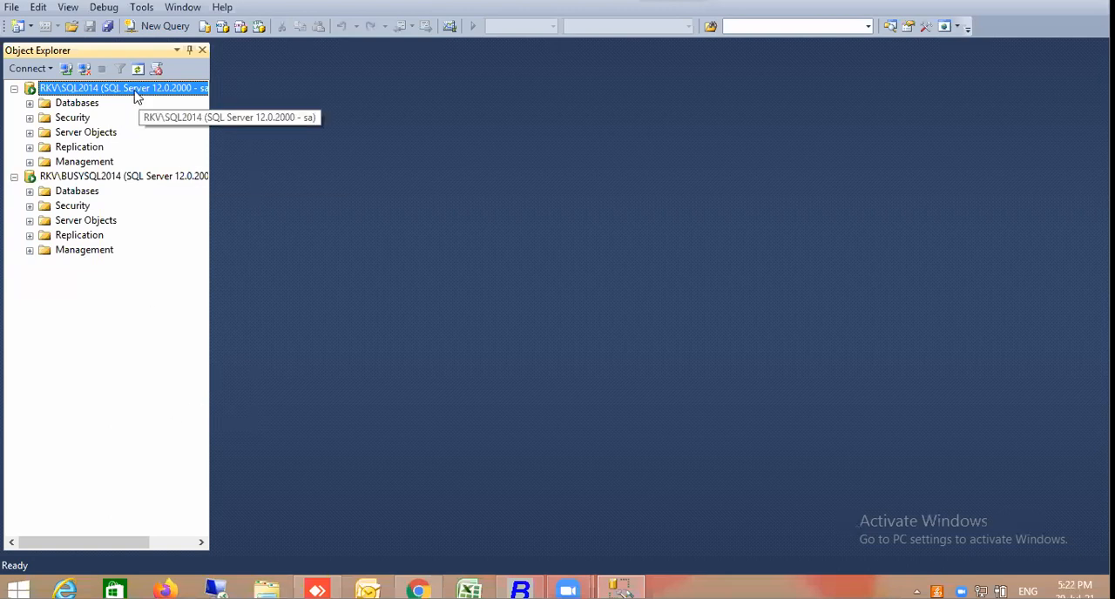
pyautogui.rightClick(133, 89)
pyautogui.click(171, 402)
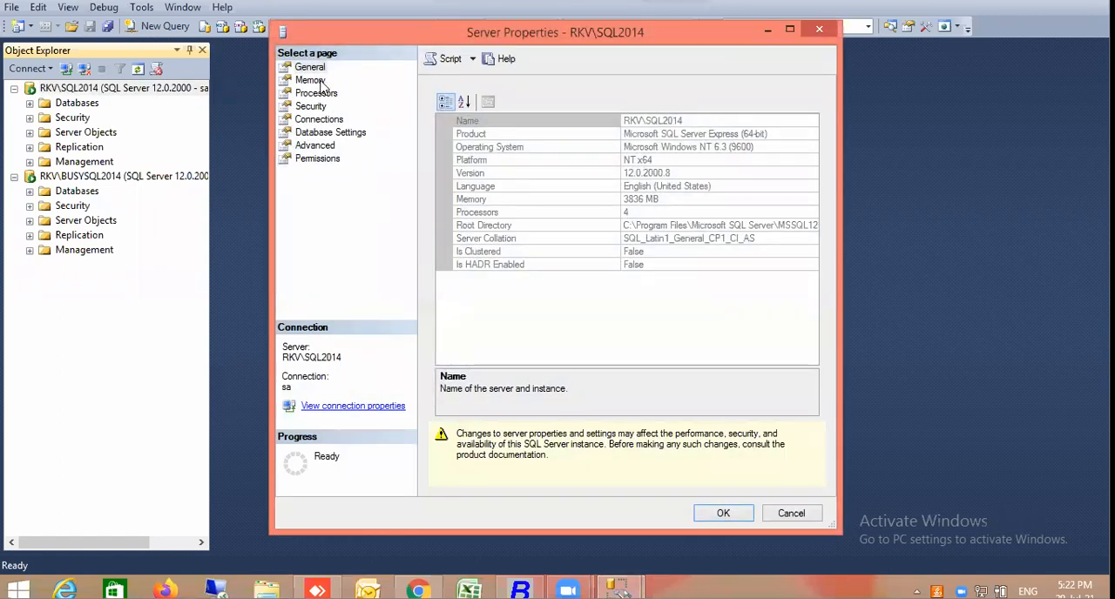
pyautogui.click(322, 82)
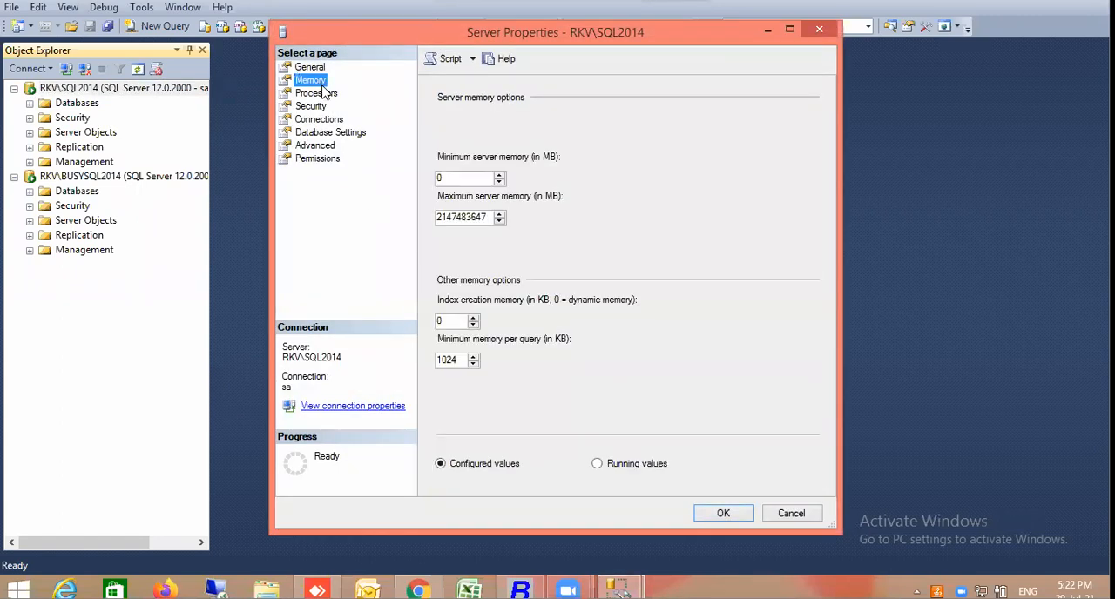
pyautogui.click(324, 93)
pyautogui.click(317, 122)
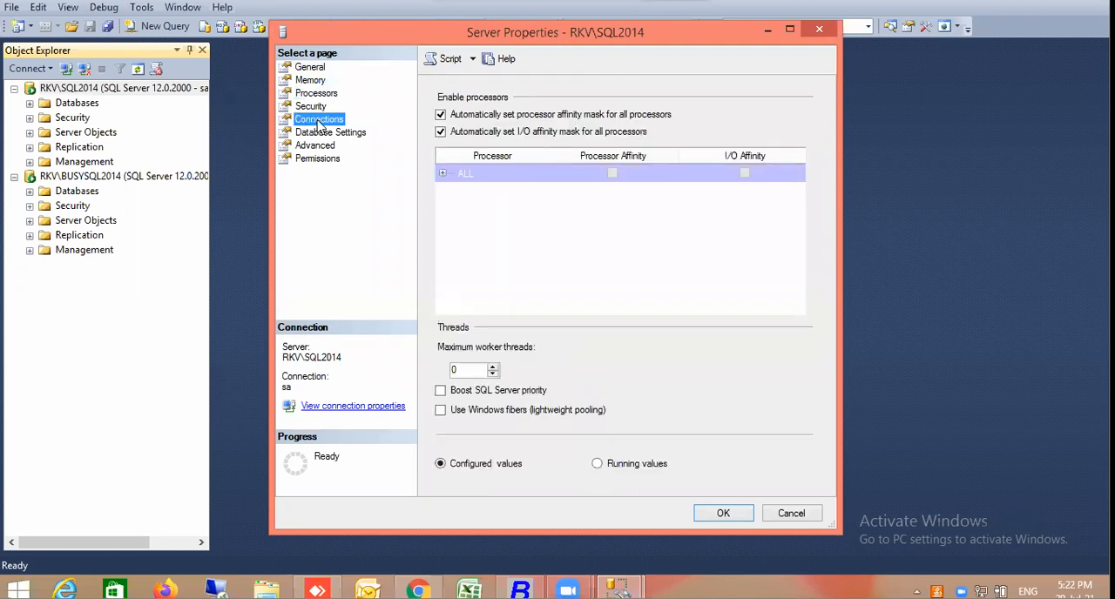
pyautogui.click(312, 106)
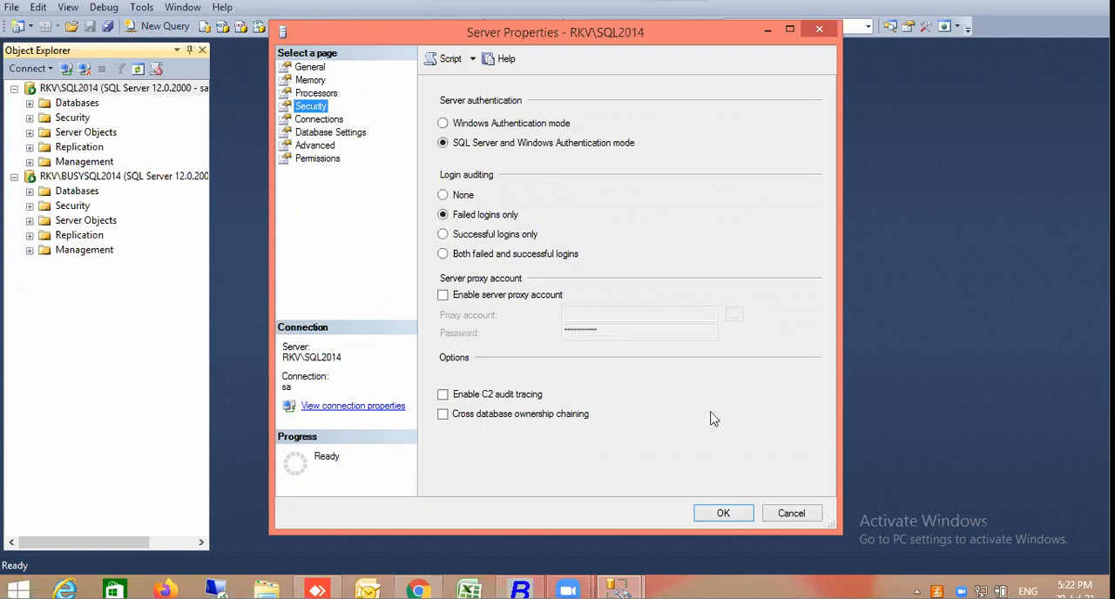
pyautogui.click(788, 513)
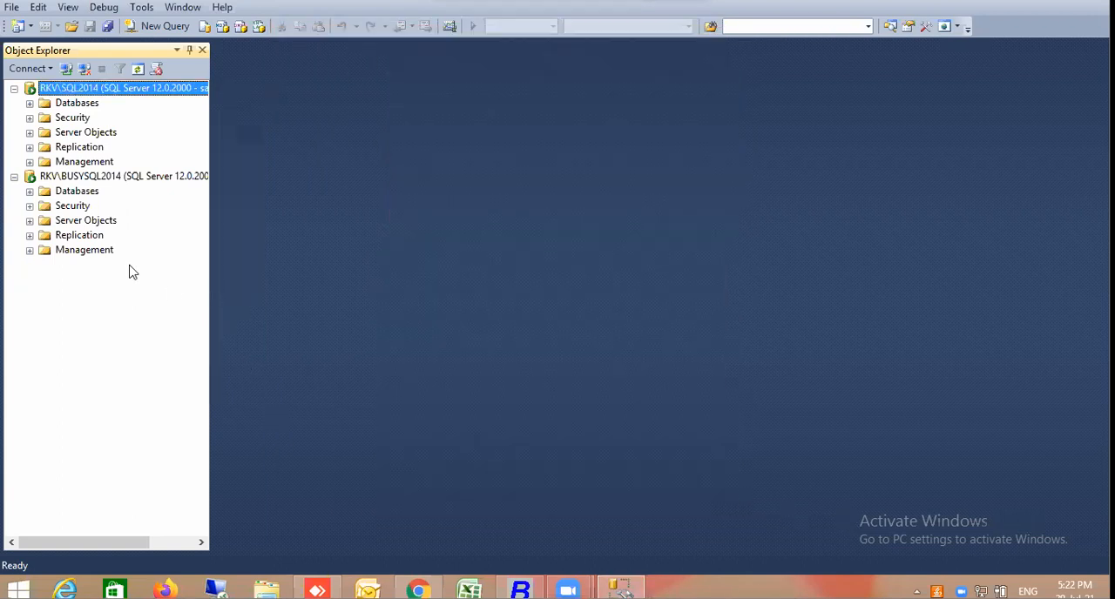
# Recheck the RKV\BUSYSQL2014 security properties against those of RKV\SQL2014, keeping the current settings
pyautogui.click(83, 180)
pyautogui.rightClick(84, 180)
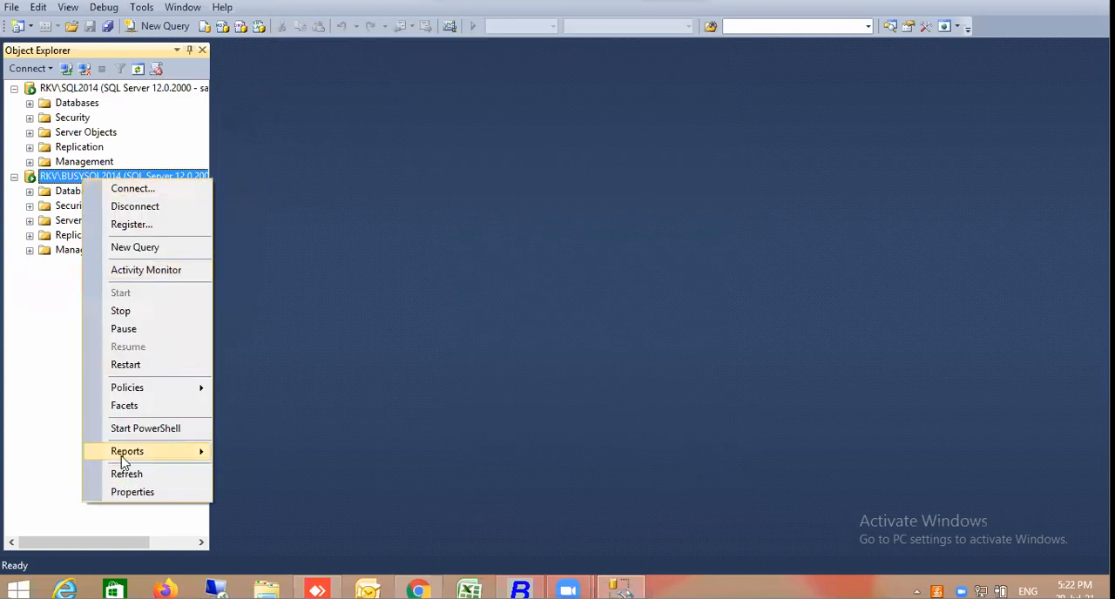
pyautogui.click(131, 493)
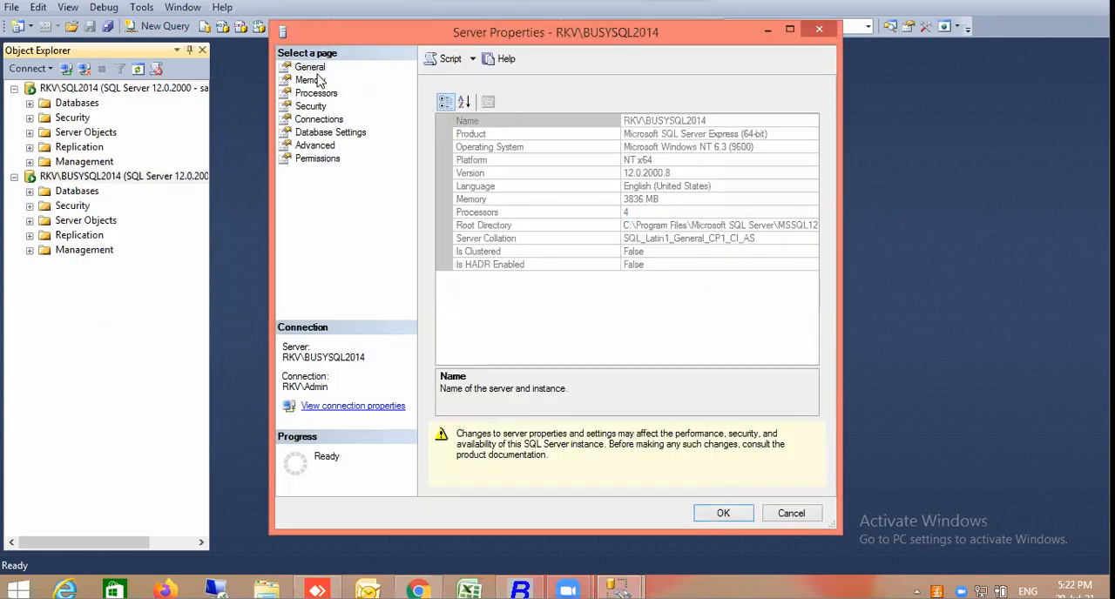
pyautogui.click(312, 107)
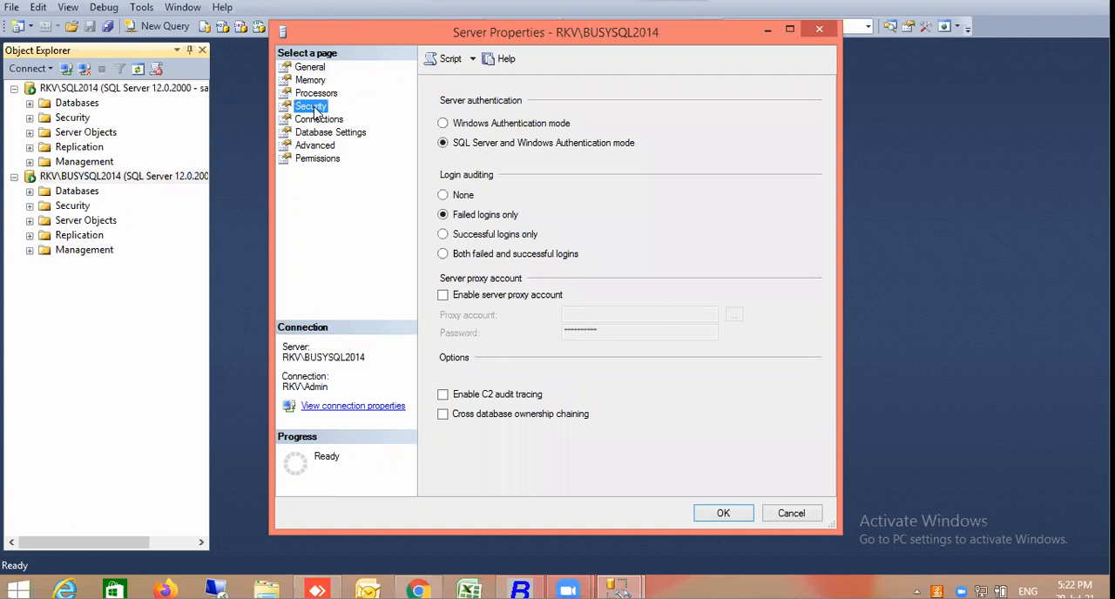
pyautogui.click(725, 514)
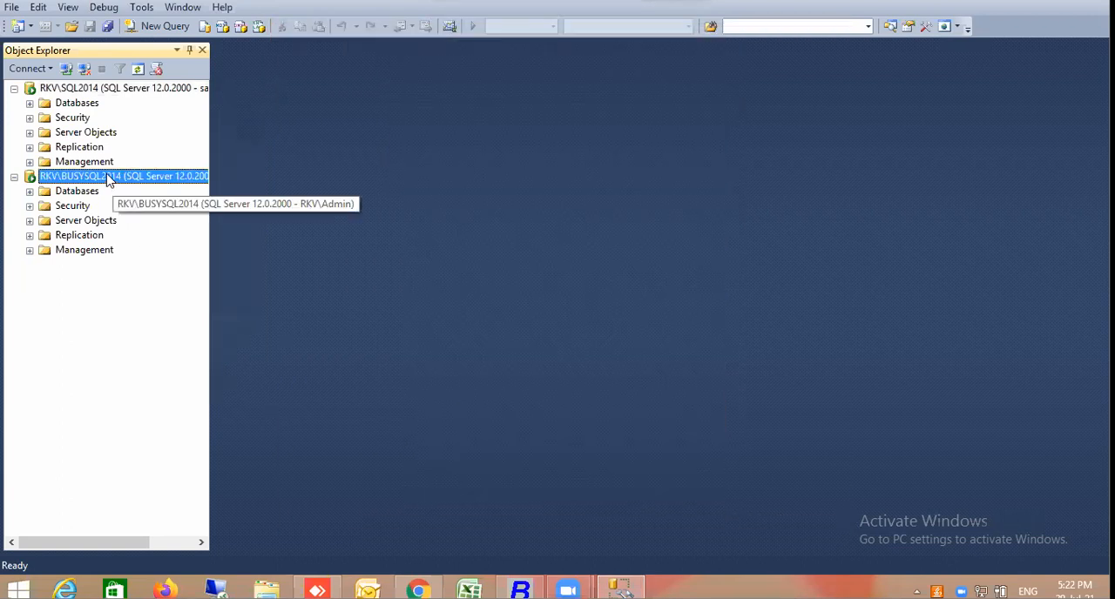
# Disconnect RKV\SQL2014 from Object Explorer, keeping only the RKV\BUSYSQL2014 connection
pyautogui.rightClick(93, 180)
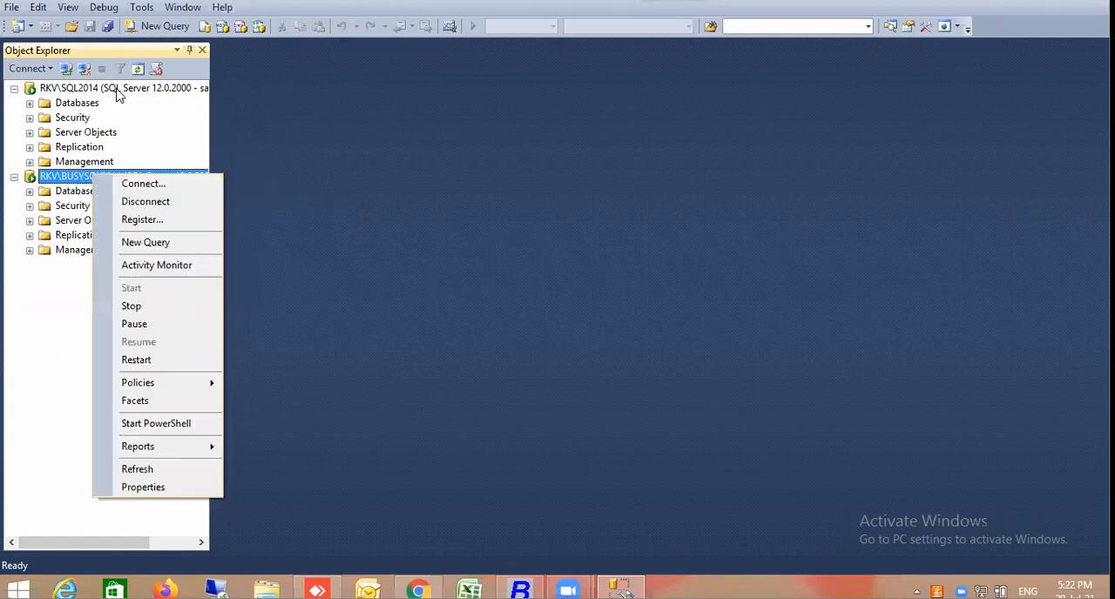
pyautogui.click(119, 94)
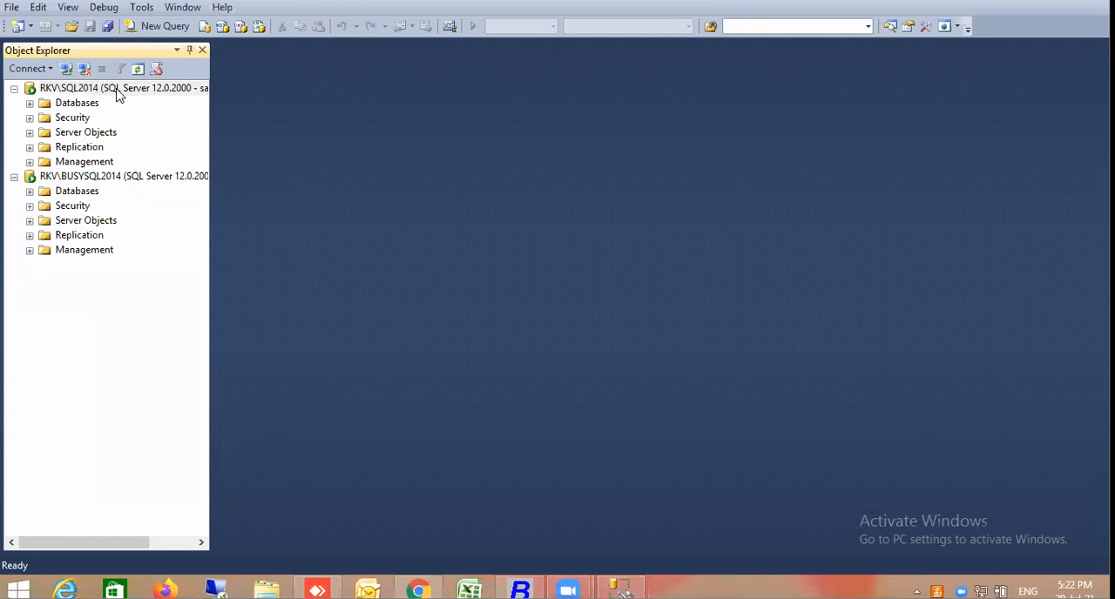
pyautogui.rightClick(153, 94)
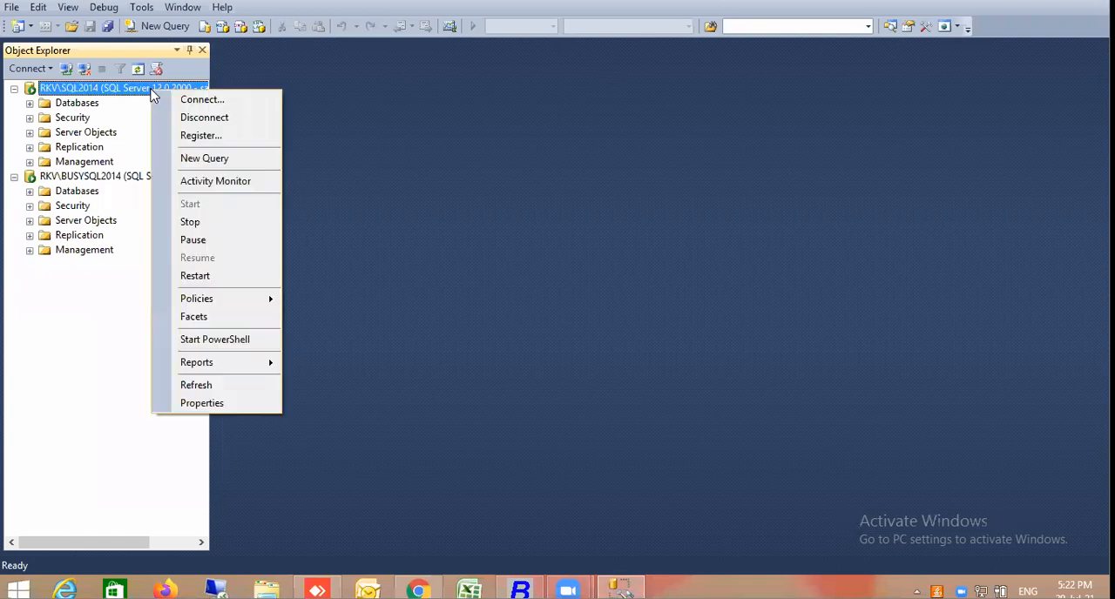
pyautogui.click(189, 118)
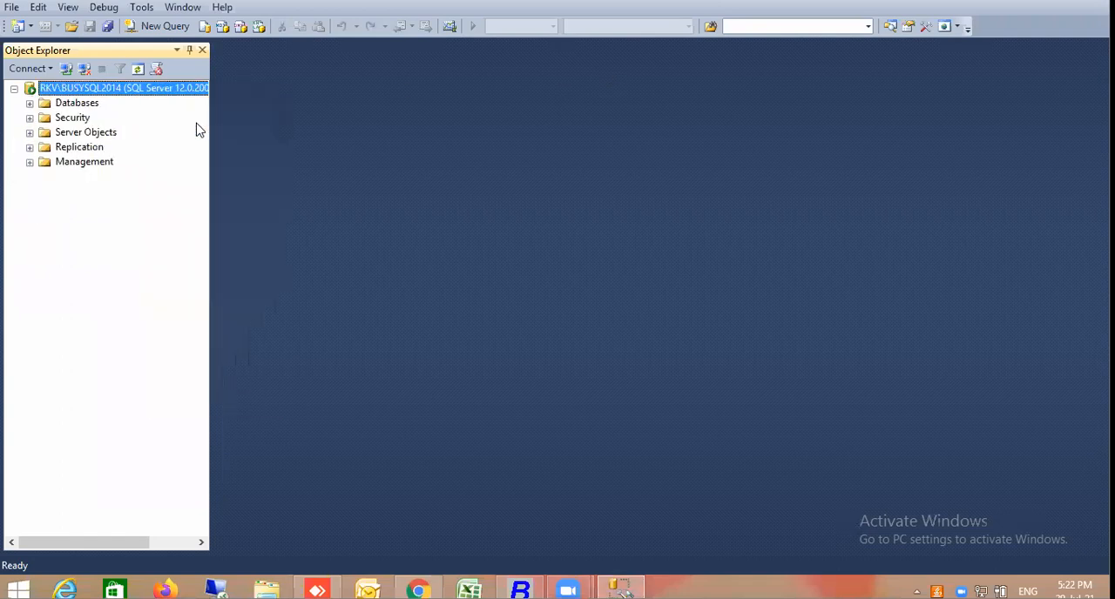
# Try connecting to RKV\BUSYSQL2014 through SQL Server Authentication with login SA, clearing and re-entering its password before submitting
pyautogui.rightClick(161, 88)
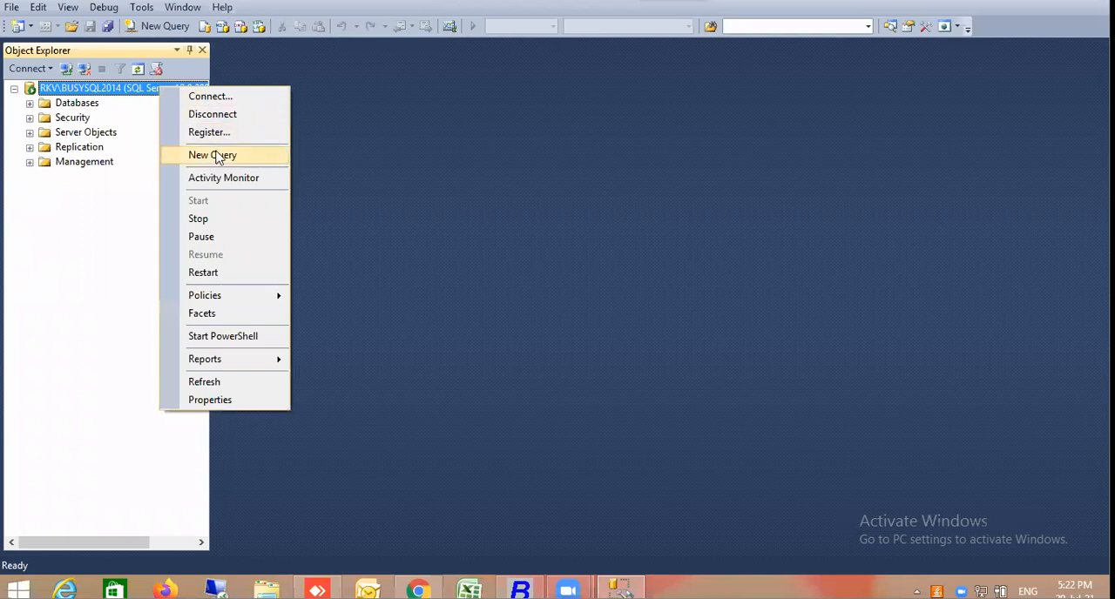
pyautogui.click(212, 102)
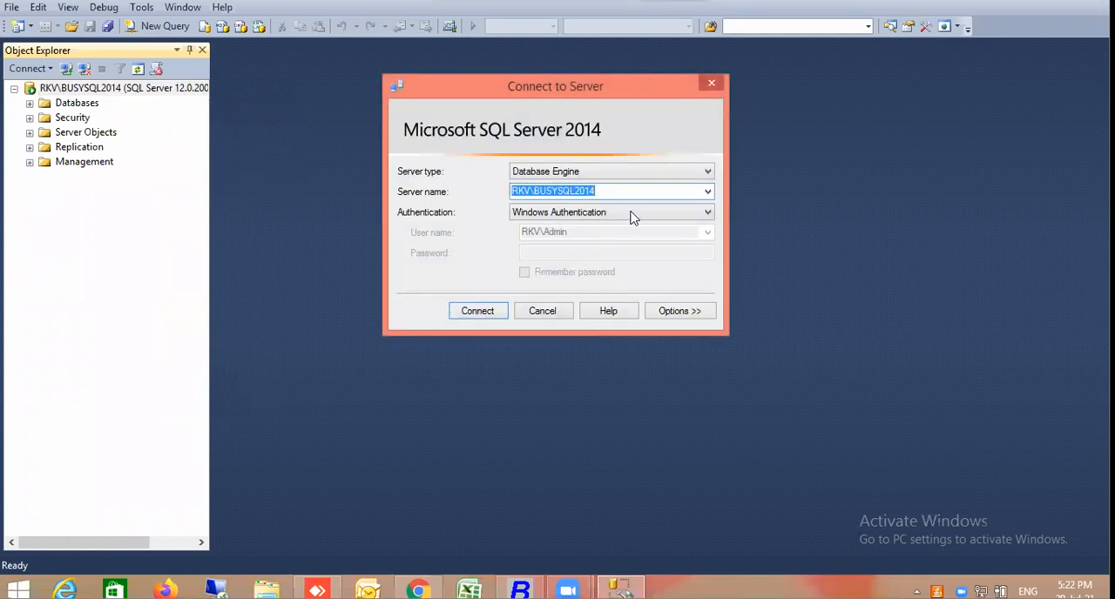
pyautogui.click(631, 214)
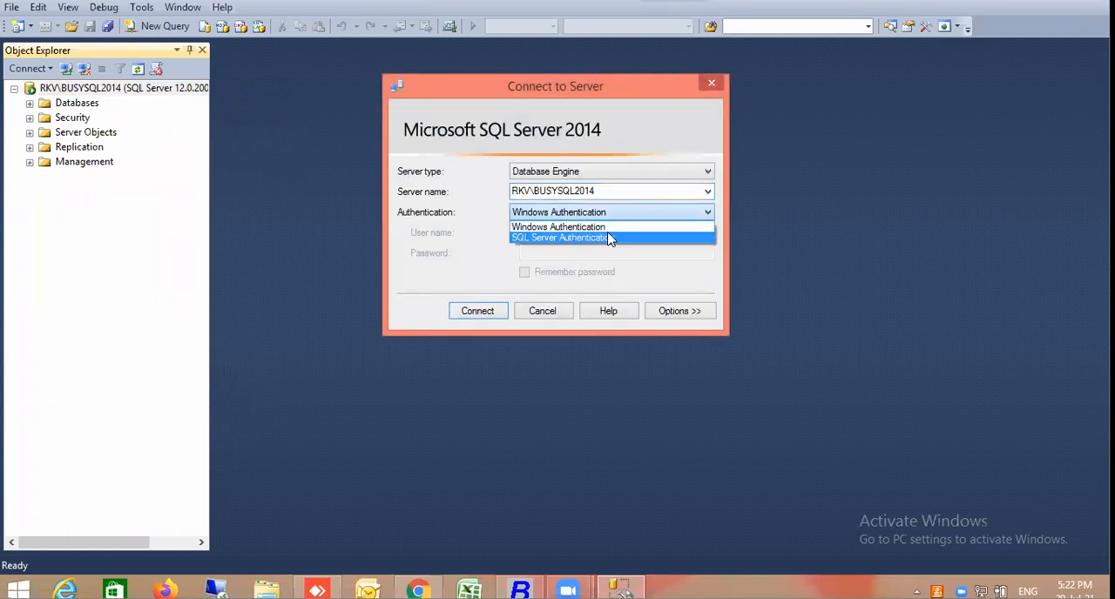
pyautogui.click(609, 238)
pyautogui.write('SA')
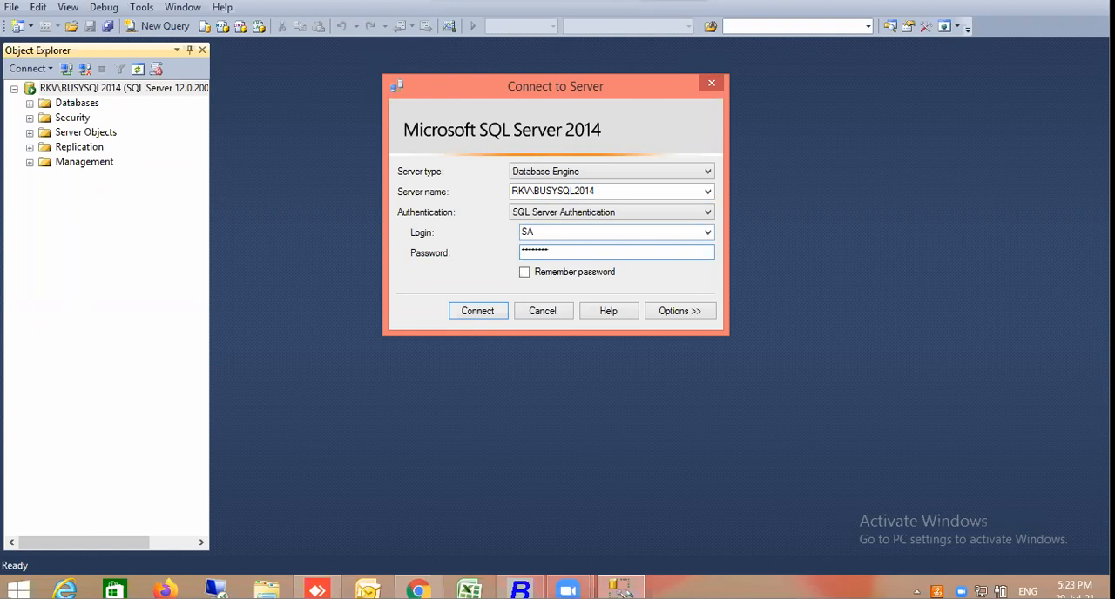
pyautogui.hotkey('ctrl', 'a')
pyautogui.press('BackSpace')
pyautogui.click(488, 316)
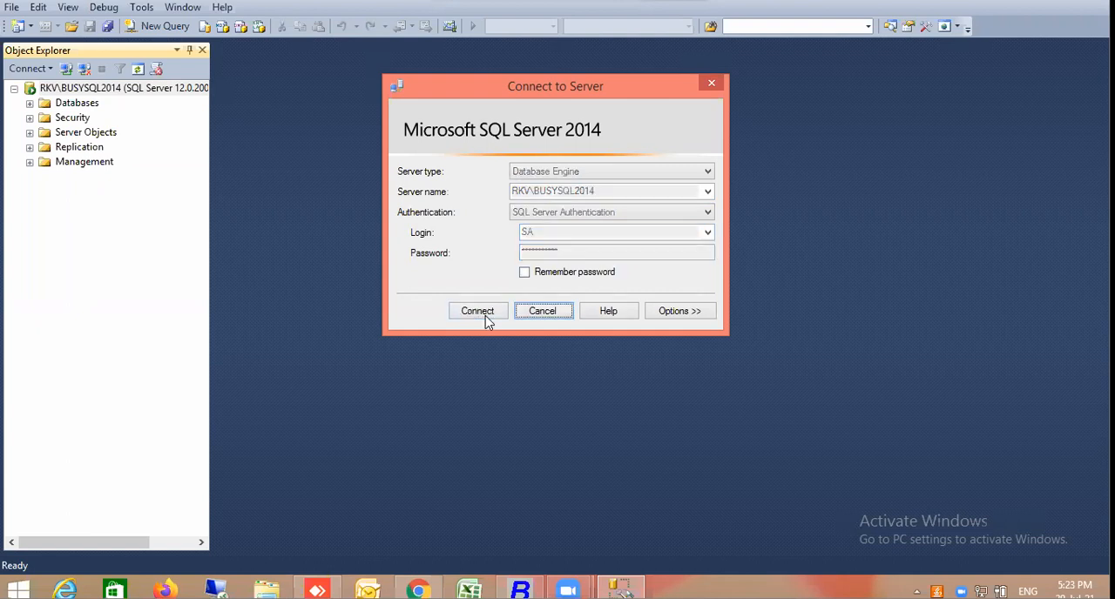
pyautogui.click(758, 250)
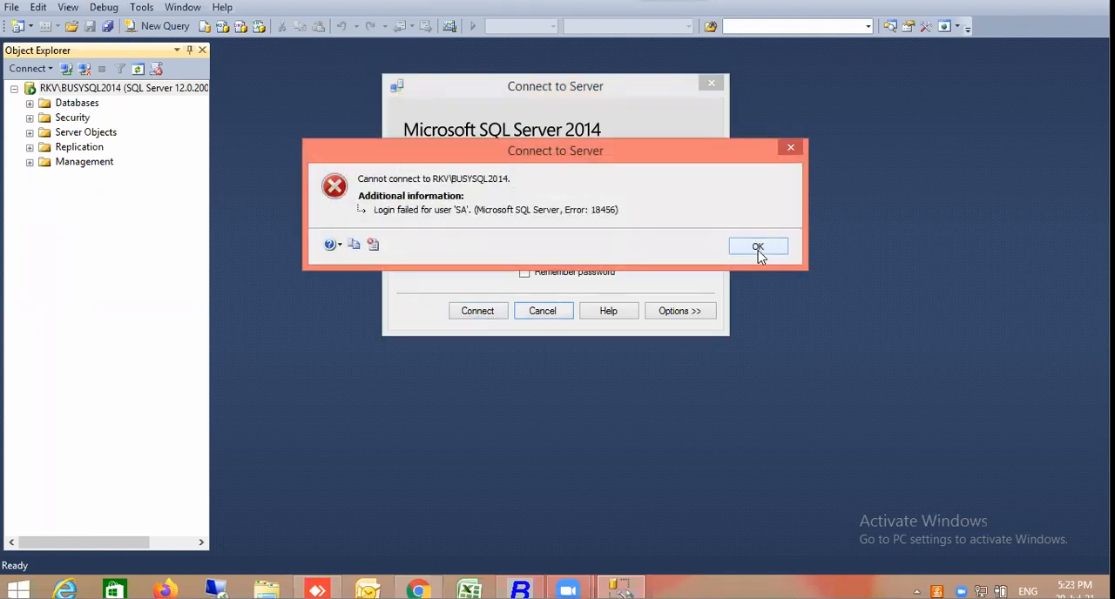
# Dismiss the failed SA login attempt, hide Object Explorer and close Management Studio
pyautogui.press('Escape')
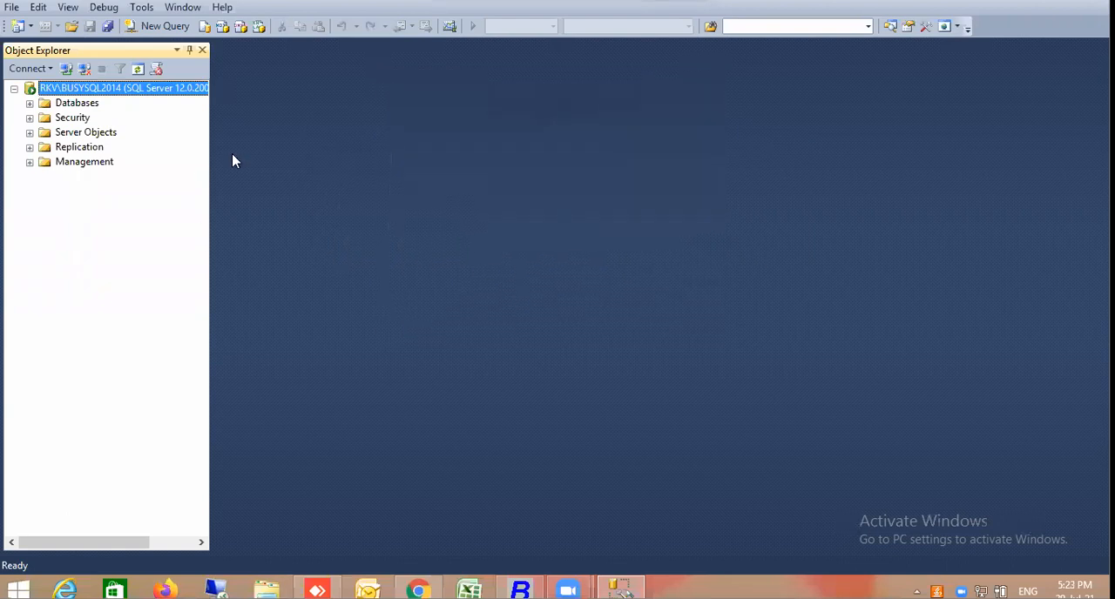
pyautogui.click(202, 51)
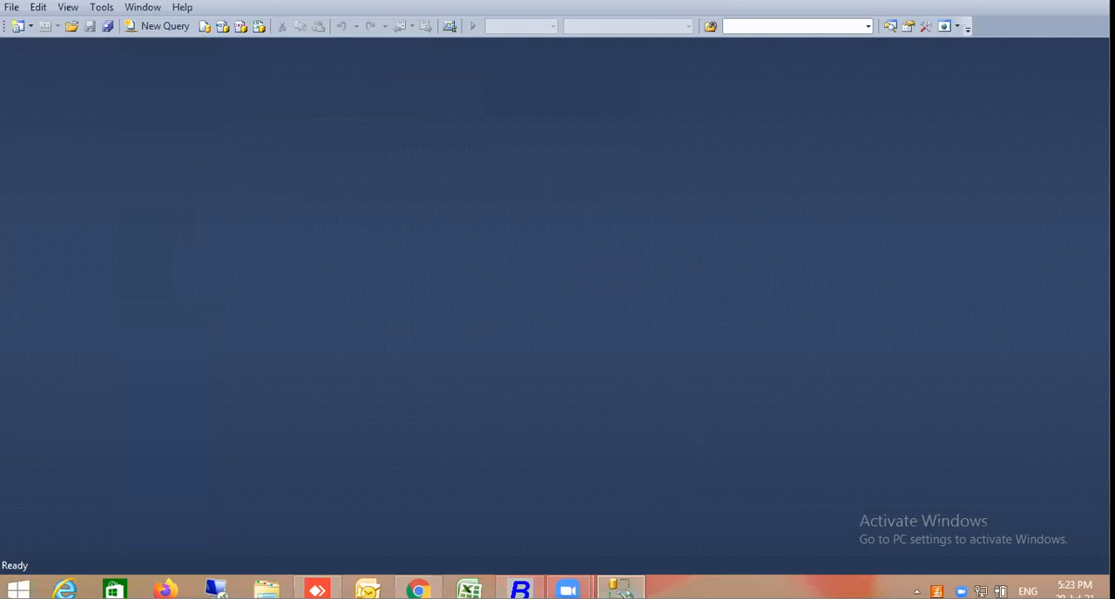
pyautogui.rightClick(620, 590)
pyautogui.click(611, 558)
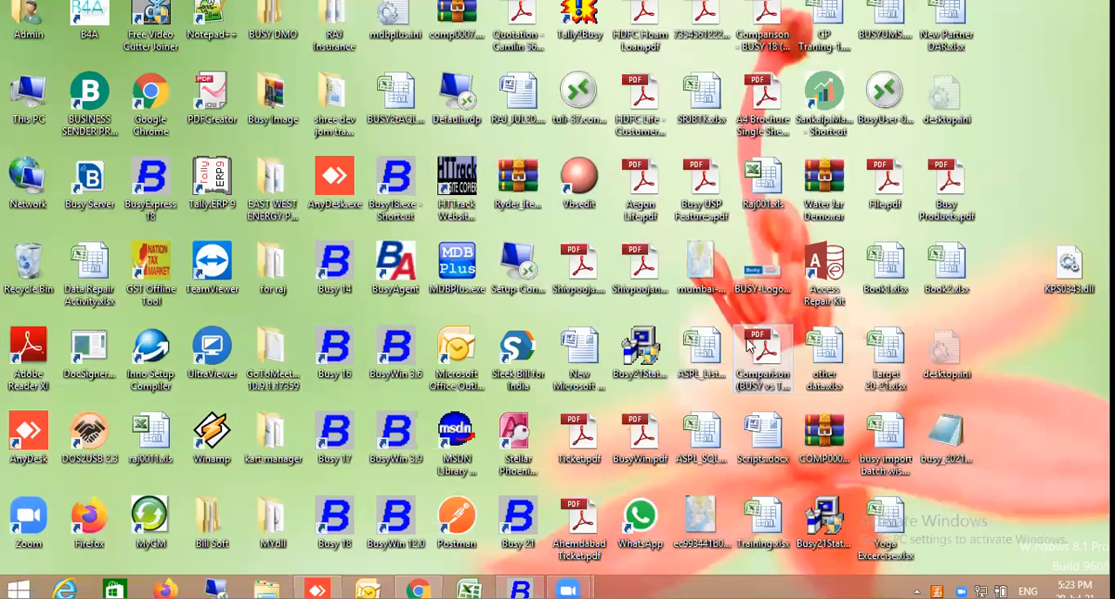
# Switch to Computer Management by running compmgmt.msc
pyautogui.press('super+r')
pyautogui.write('comp')
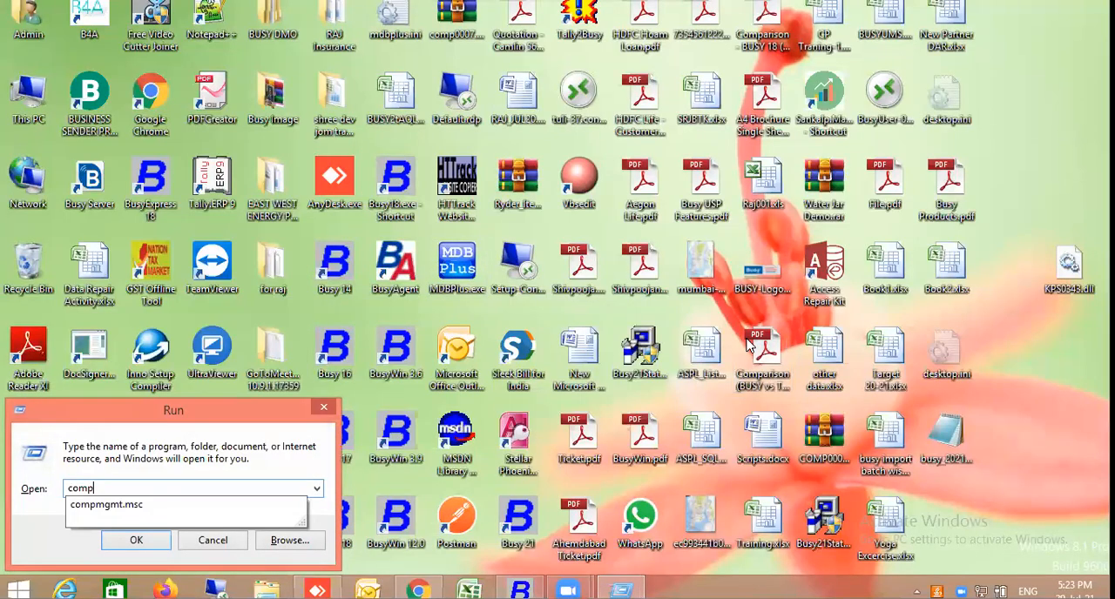
pyautogui.click(160, 506)
pyautogui.click(136, 540)
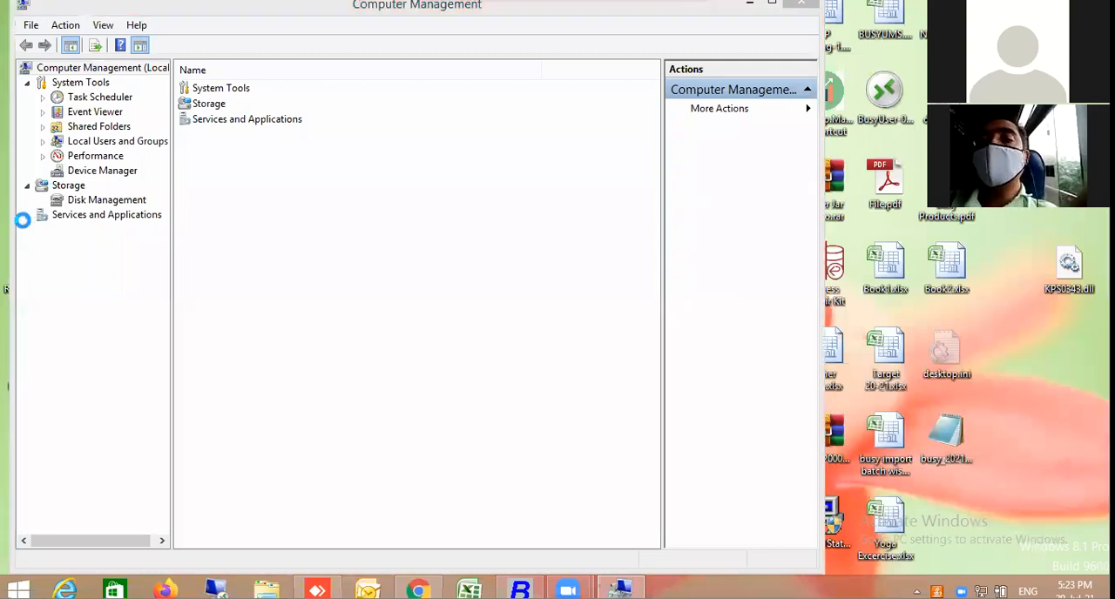
# List the SQL Server Services under SQL Server Configuration Manager and widen the Name column to fit the full service names
pyautogui.click(27, 215)
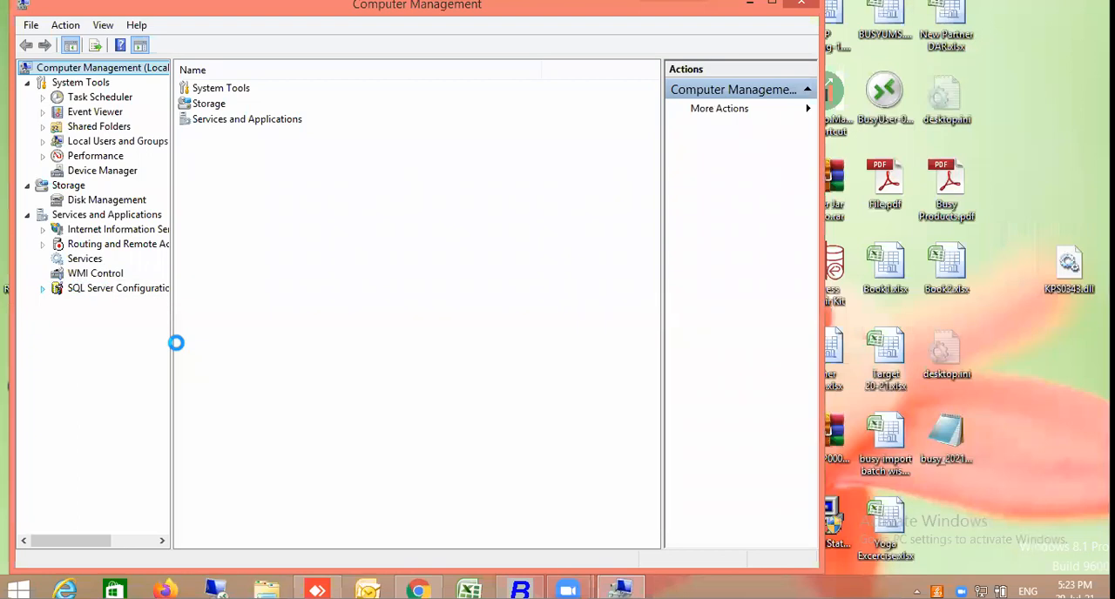
pyautogui.click(109, 306)
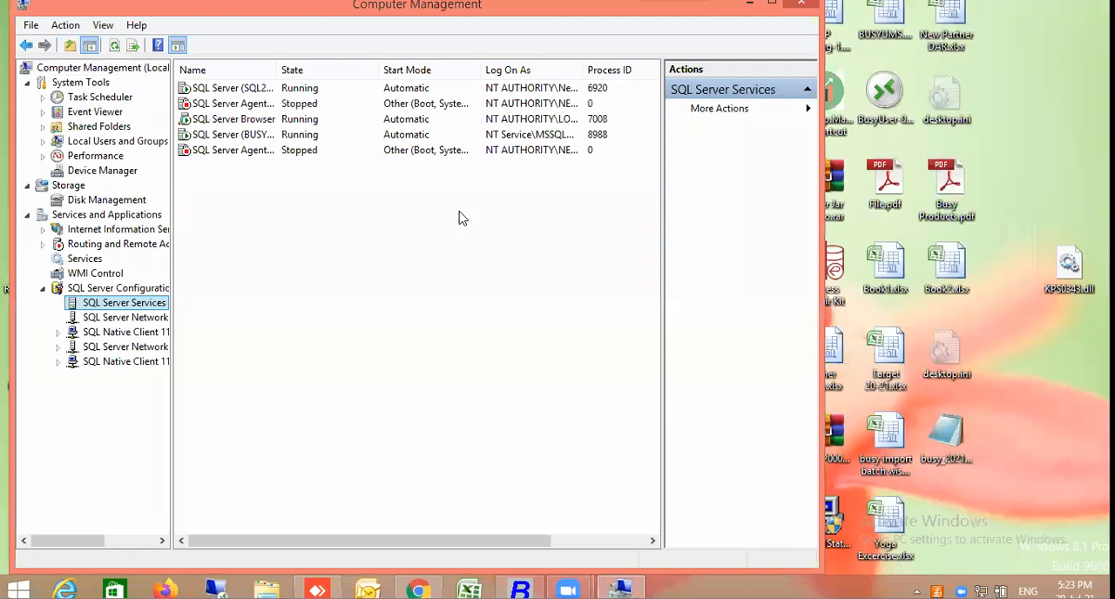
pyautogui.doubleClick(281, 70)
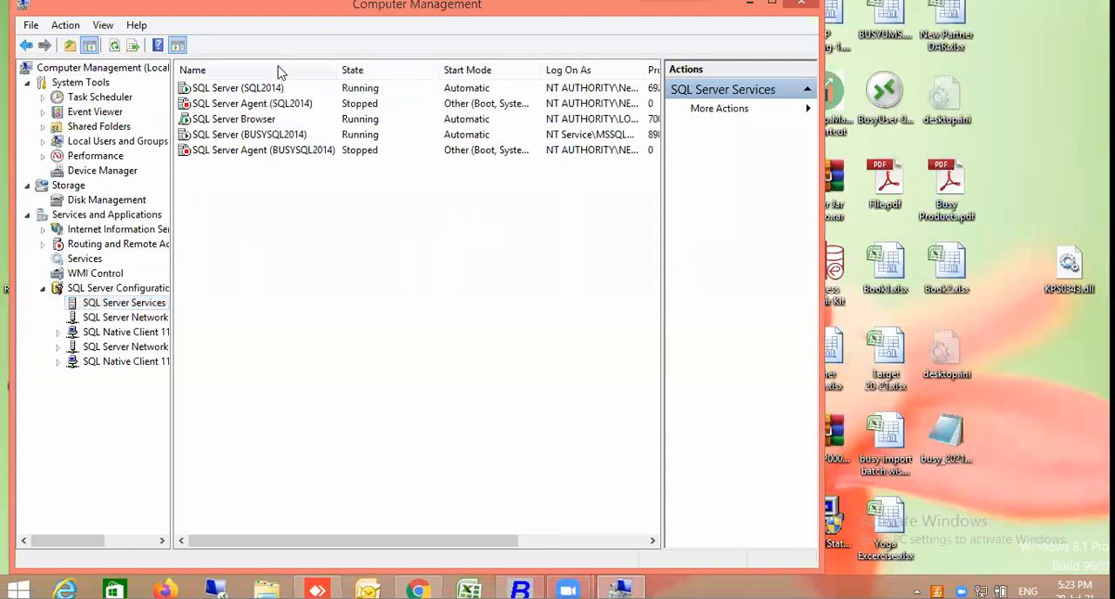
# Check the log-on properties of the SQL Server (BUSYSQL2014) service, leaving them unchanged
pyautogui.click(268, 95)
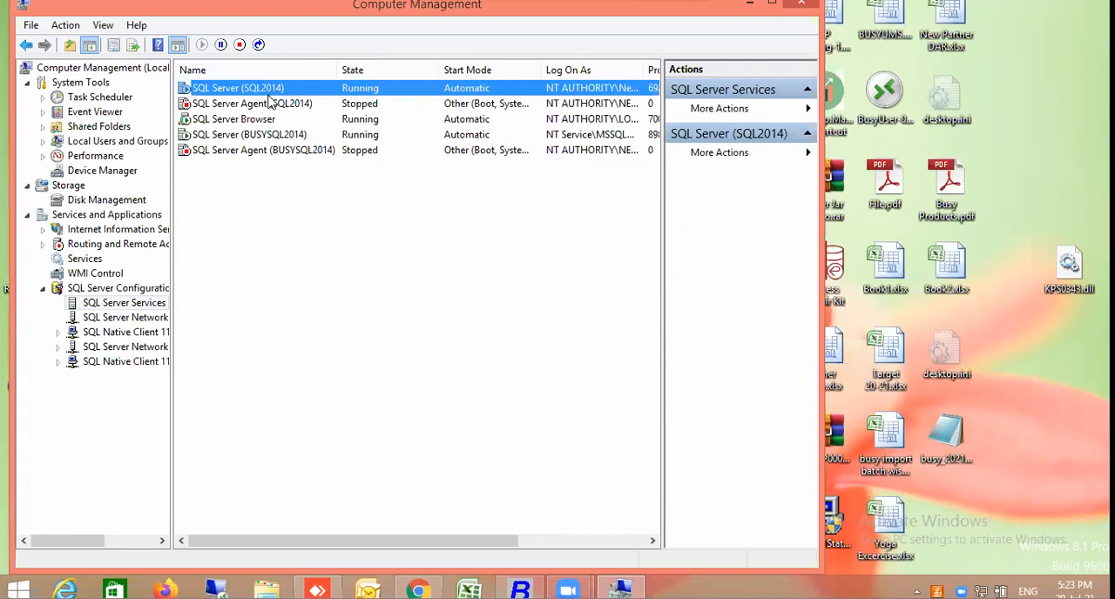
pyautogui.click(275, 150)
pyautogui.click(295, 135)
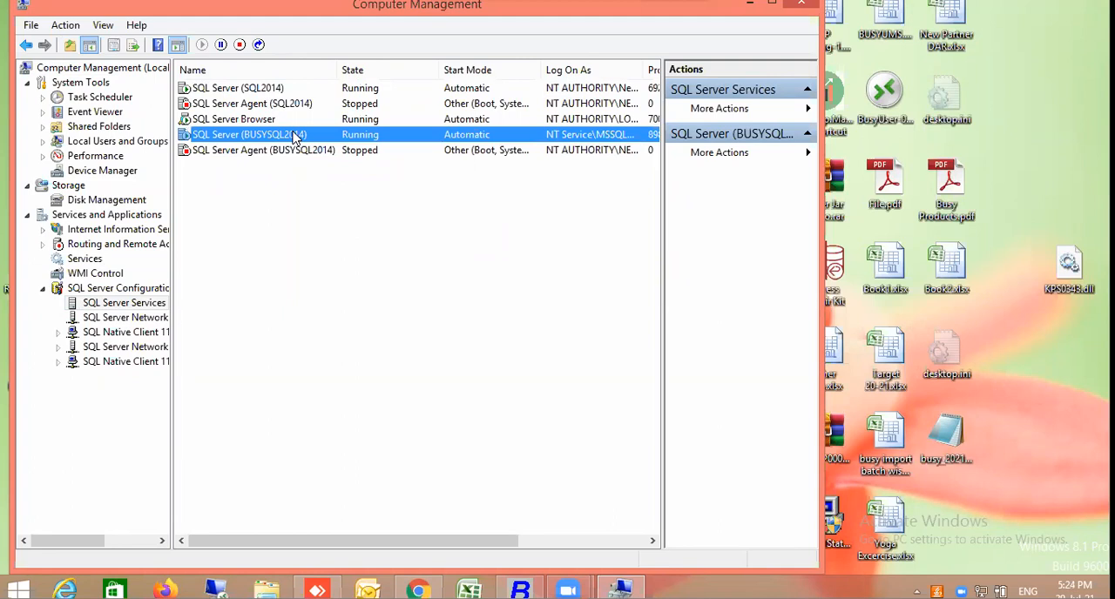
pyautogui.rightClick(296, 136)
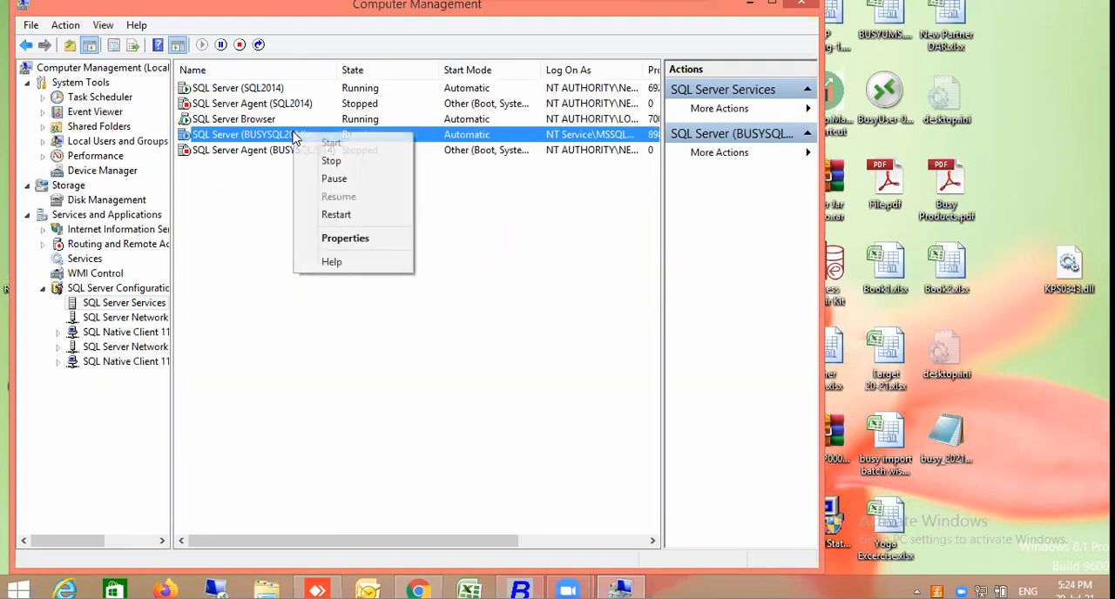
pyautogui.click(348, 241)
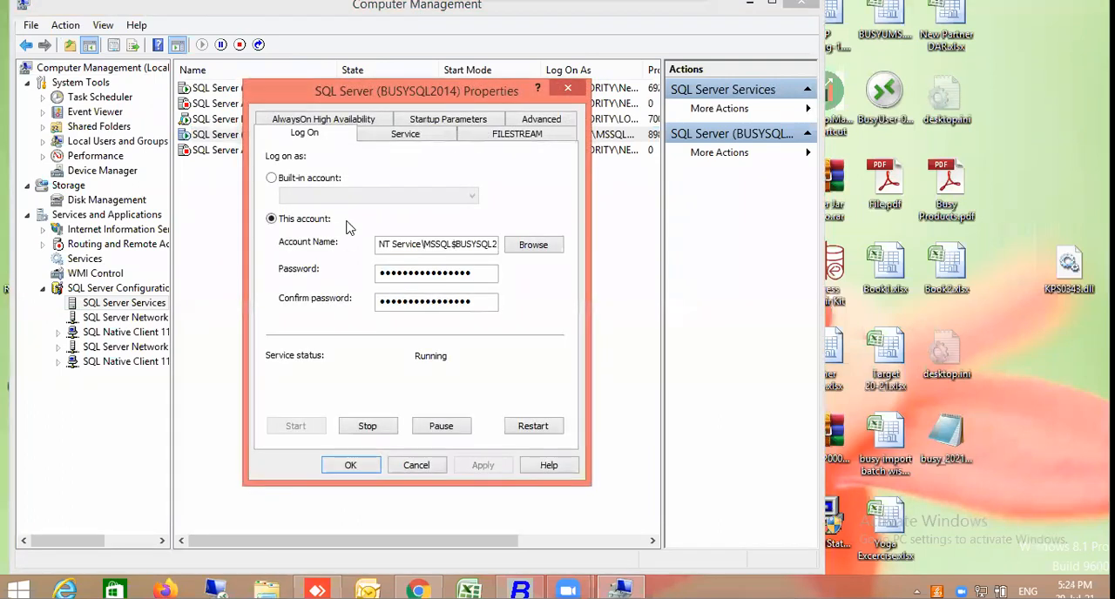
pyautogui.click(416, 466)
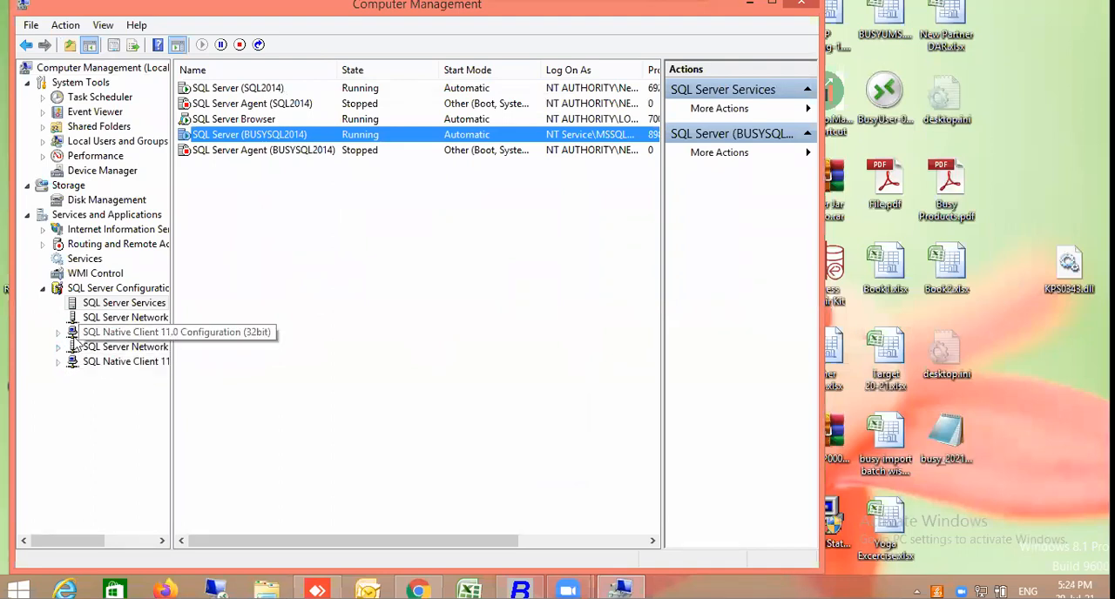
# Expand SQL Server Network Configuration, widen the tree, and compare the protocols for SQL2014 and BUSYSQL2014
pyautogui.click(95, 319)
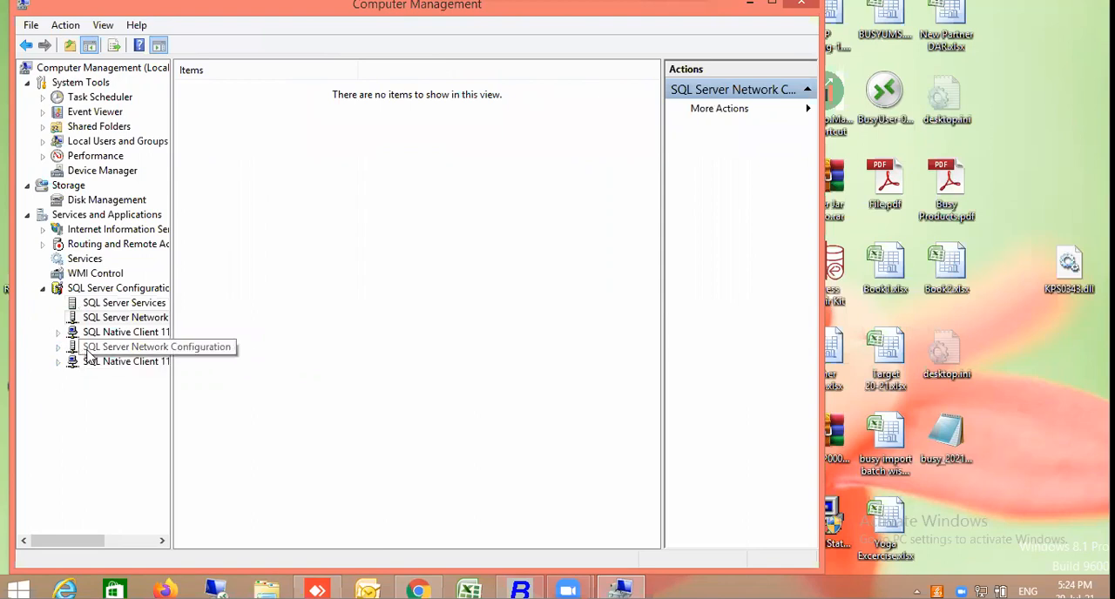
pyautogui.click(57, 348)
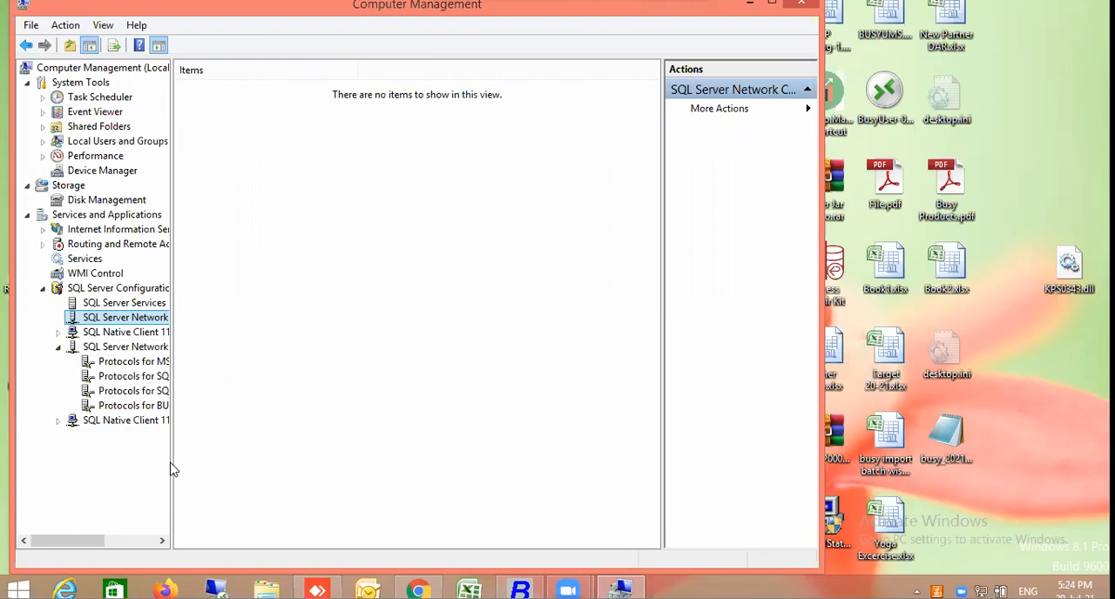
pyautogui.moveTo(172, 462); pyautogui.dragTo(259, 462)
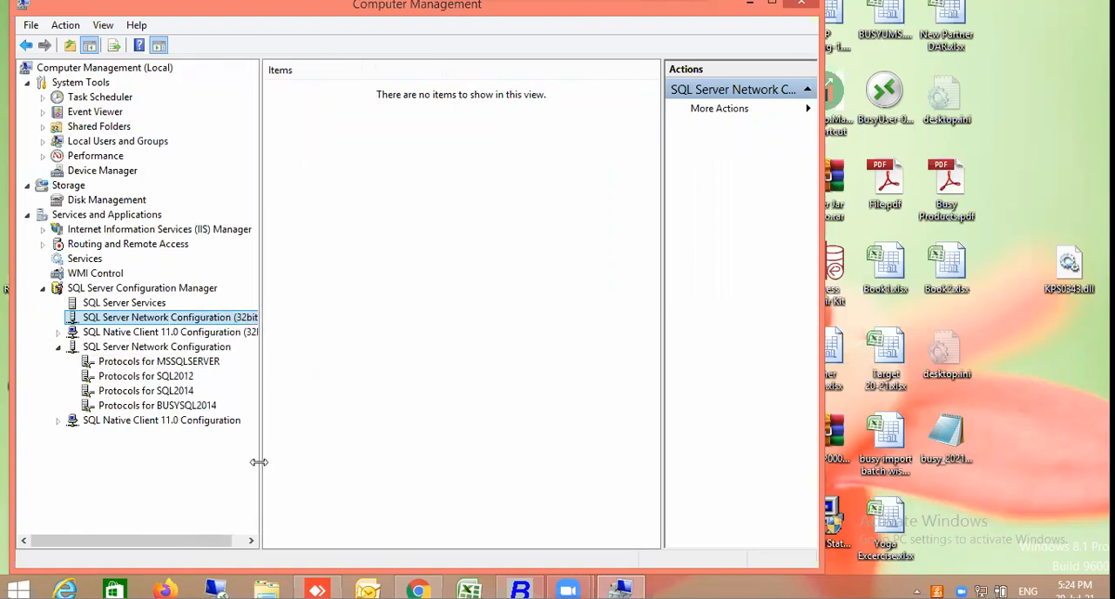
pyautogui.click(174, 394)
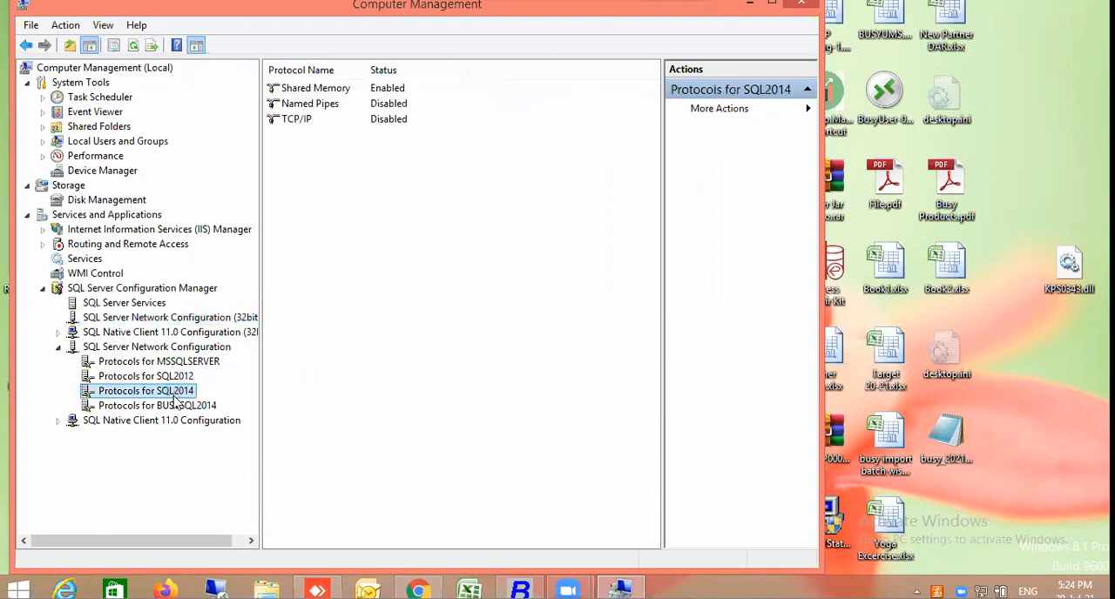
pyautogui.click(177, 407)
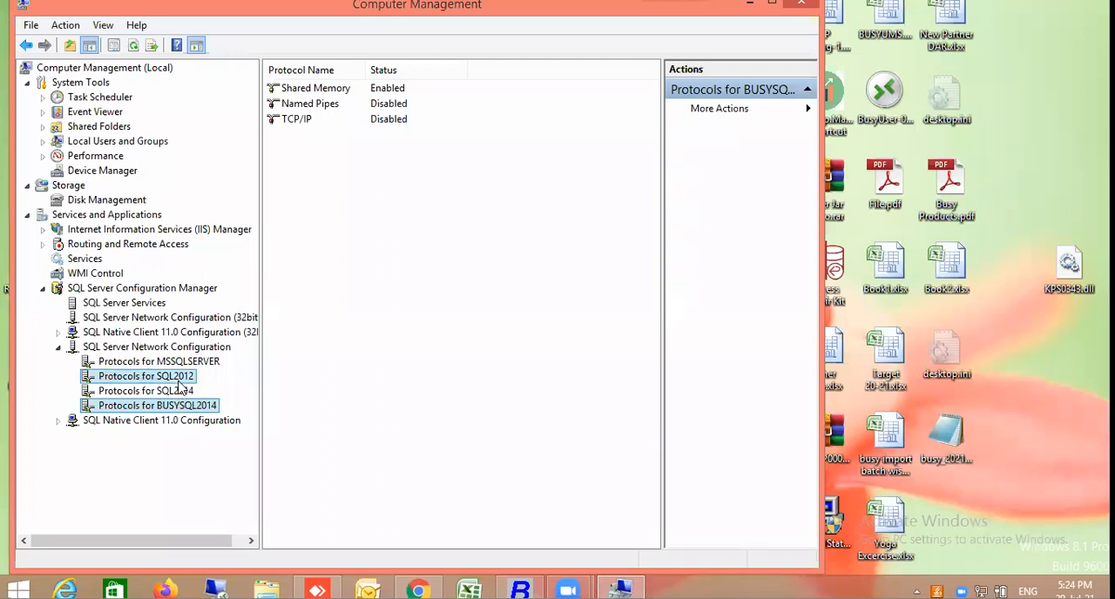
# Check the encryption and instance-hiding flags in the Protocols for SQL2014 properties, then close them without changes
pyautogui.click(178, 391)
pyautogui.rightClick(178, 393)
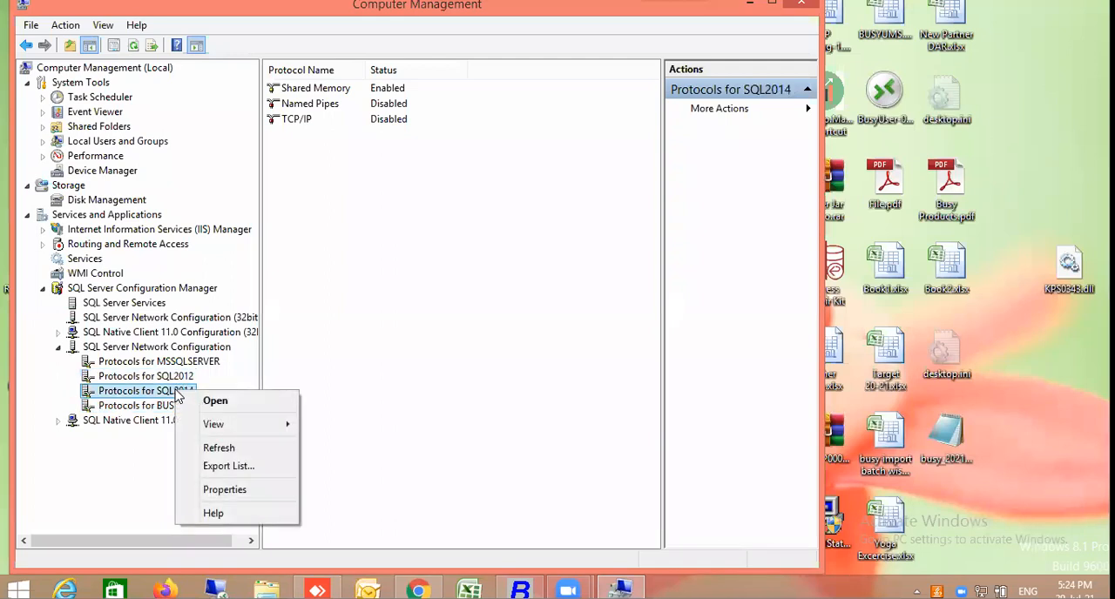
pyautogui.click(245, 492)
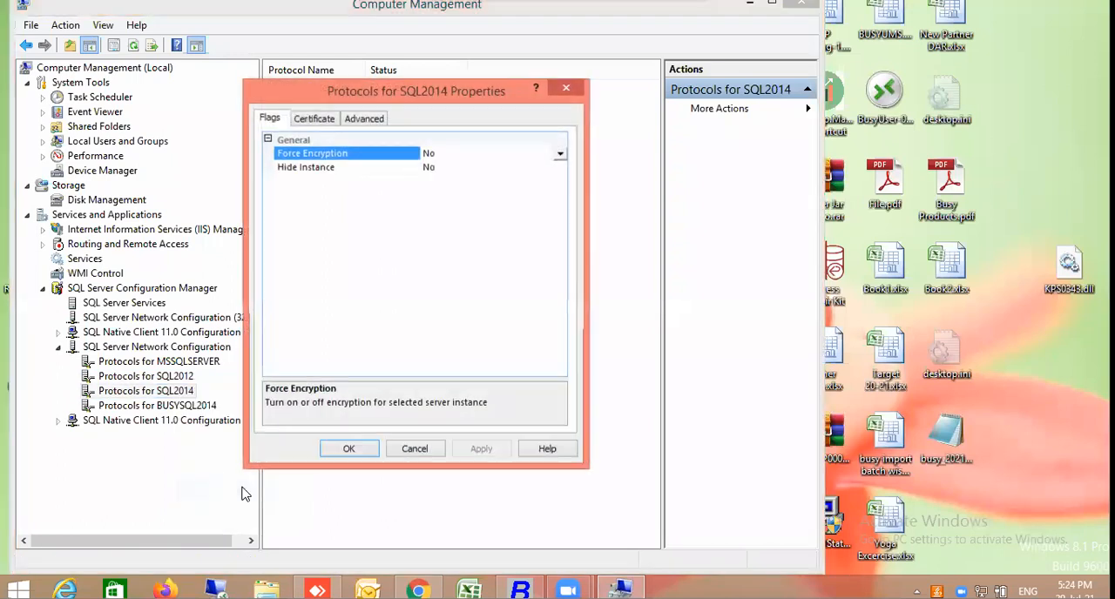
pyautogui.click(416, 450)
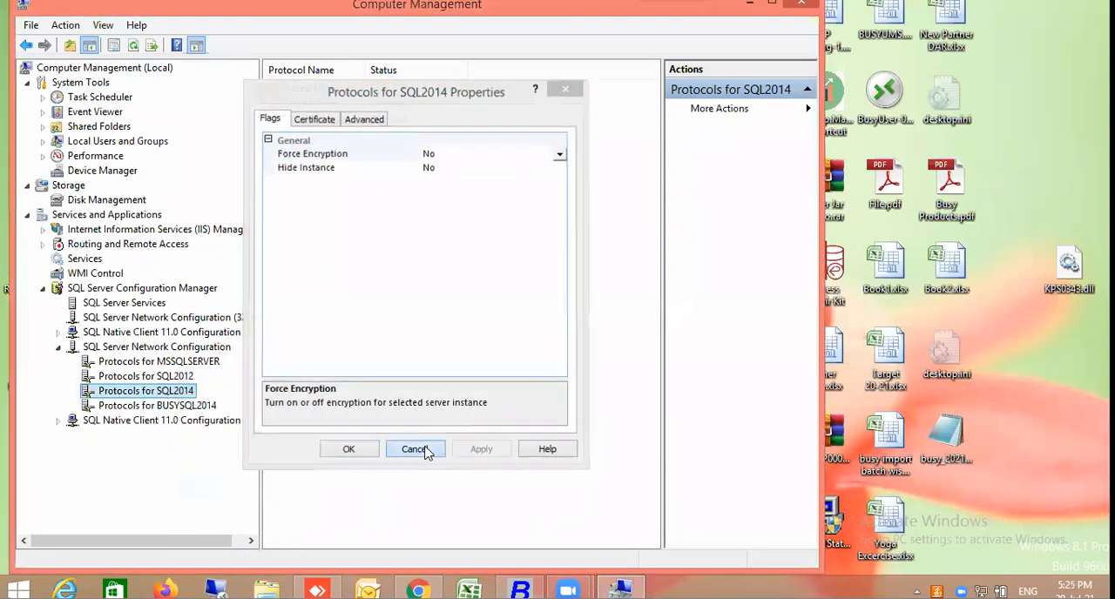
# Enable the TCP/IP protocol for SQL2014 and acknowledge the service restart notice
pyautogui.rightClick(301, 122)
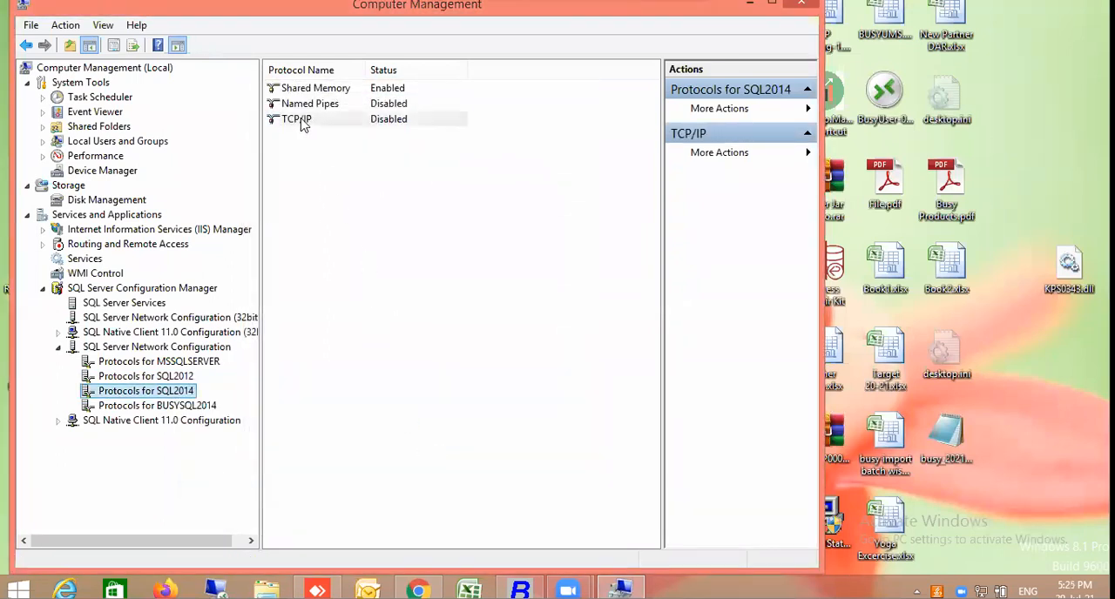
pyautogui.click(330, 135)
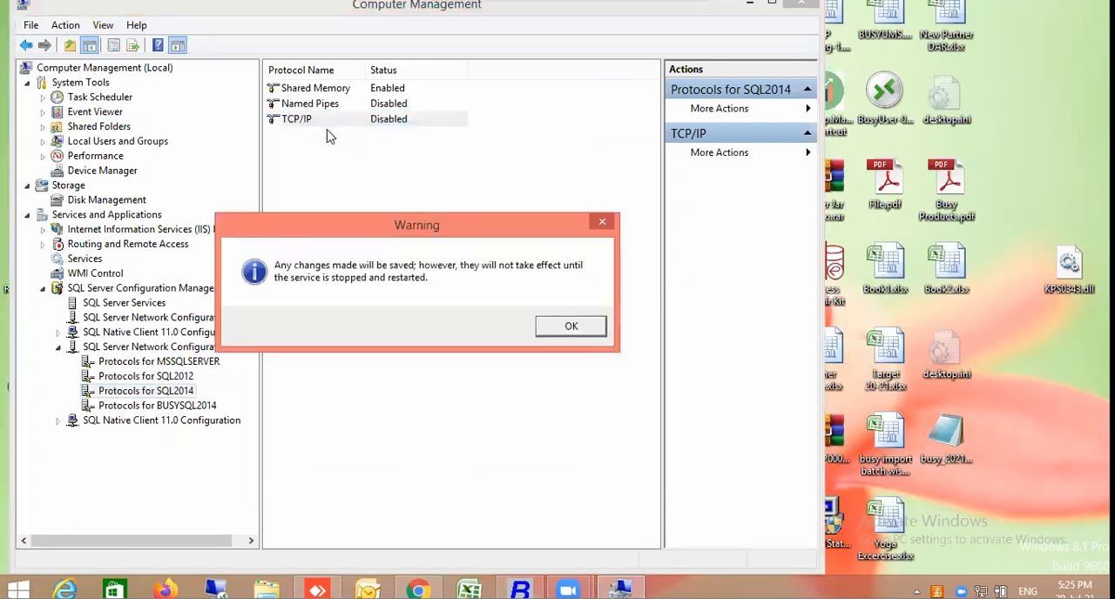
pyautogui.click(575, 326)
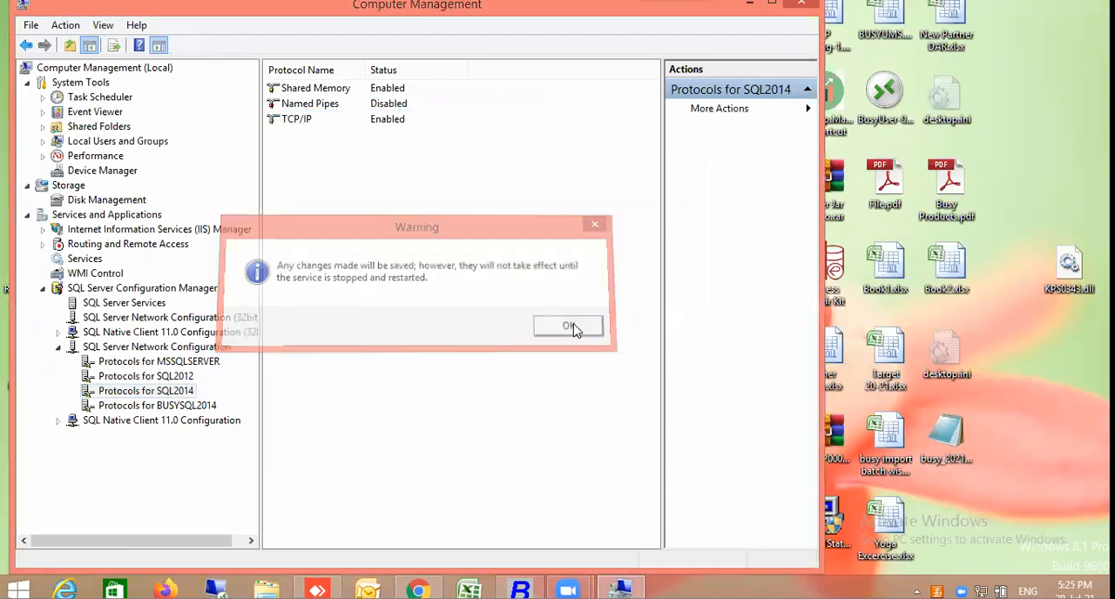
pyautogui.rightClick(296, 120)
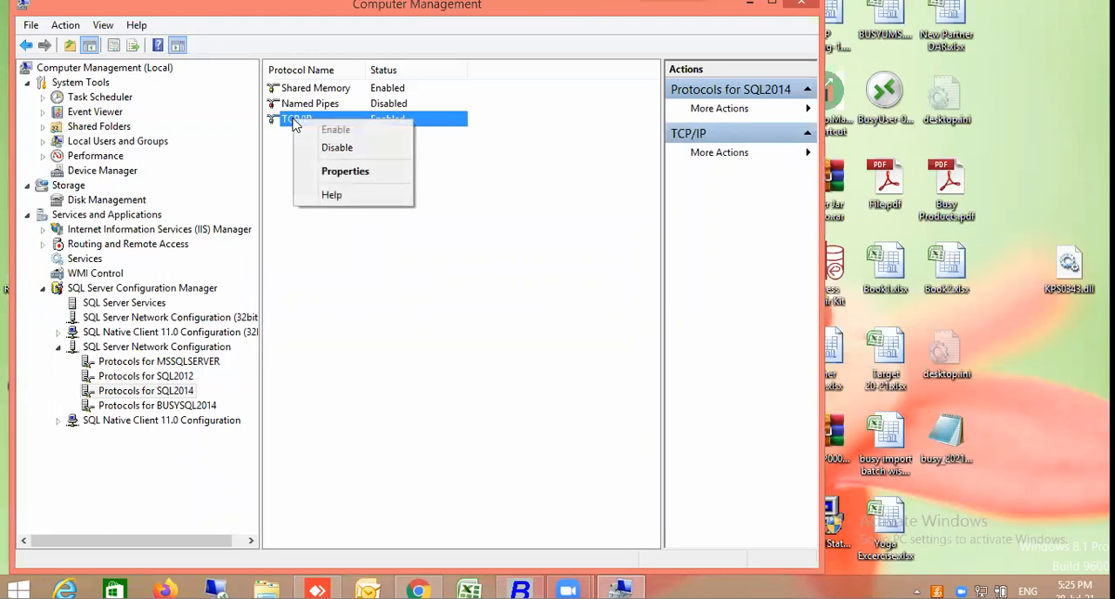
pyautogui.click(342, 174)
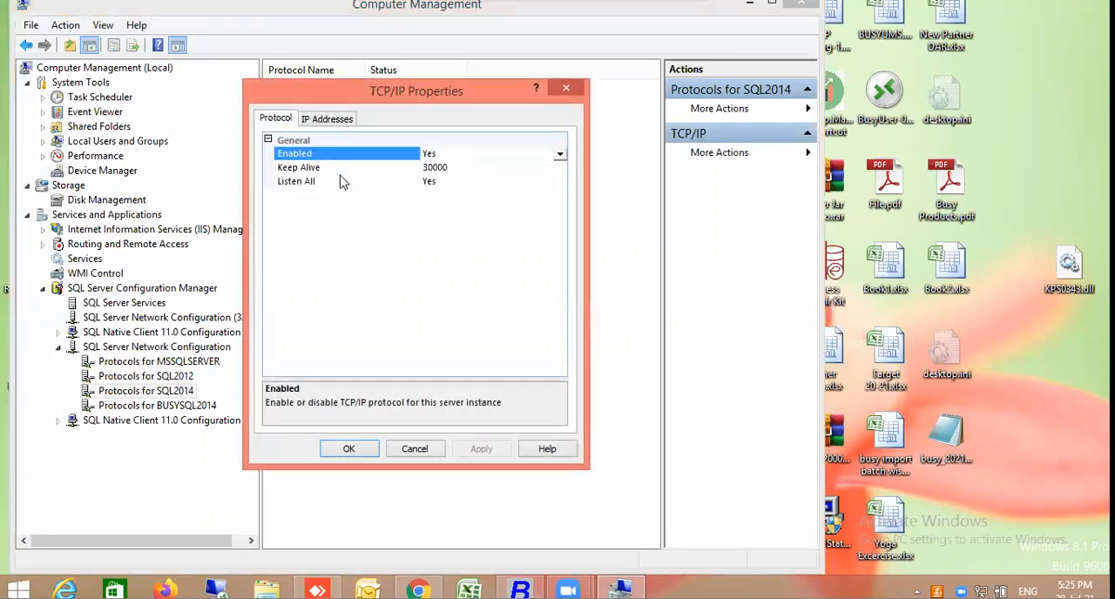
pyautogui.click(330, 118)
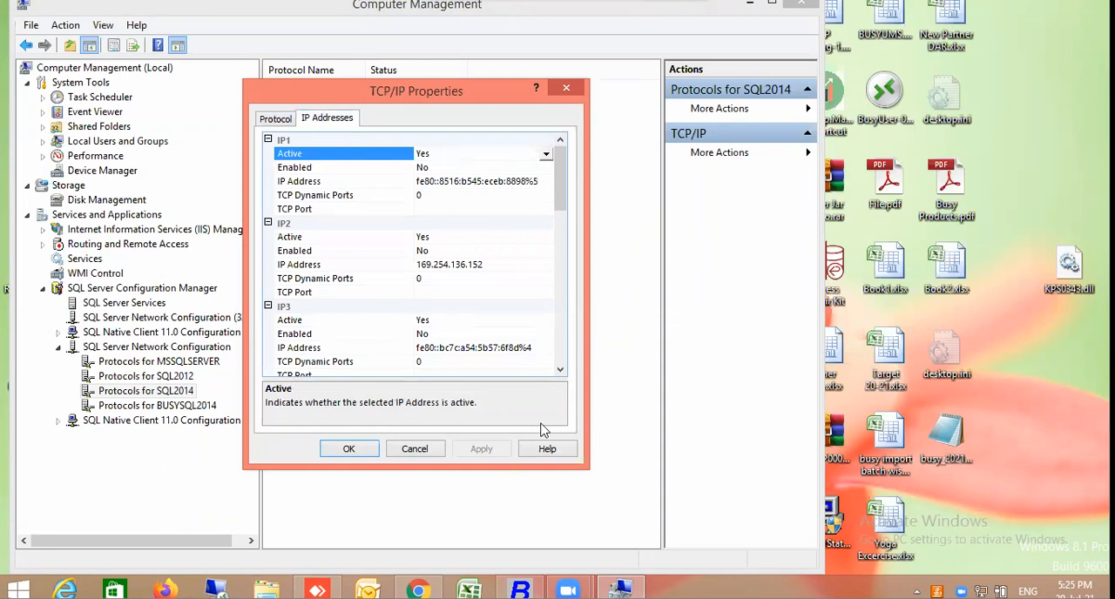
pyautogui.click(561, 371)
pyautogui.click(561, 371)
pyautogui.click(561, 371)
pyautogui.click(561, 371)
pyautogui.click(561, 371)
pyautogui.click(561, 371)
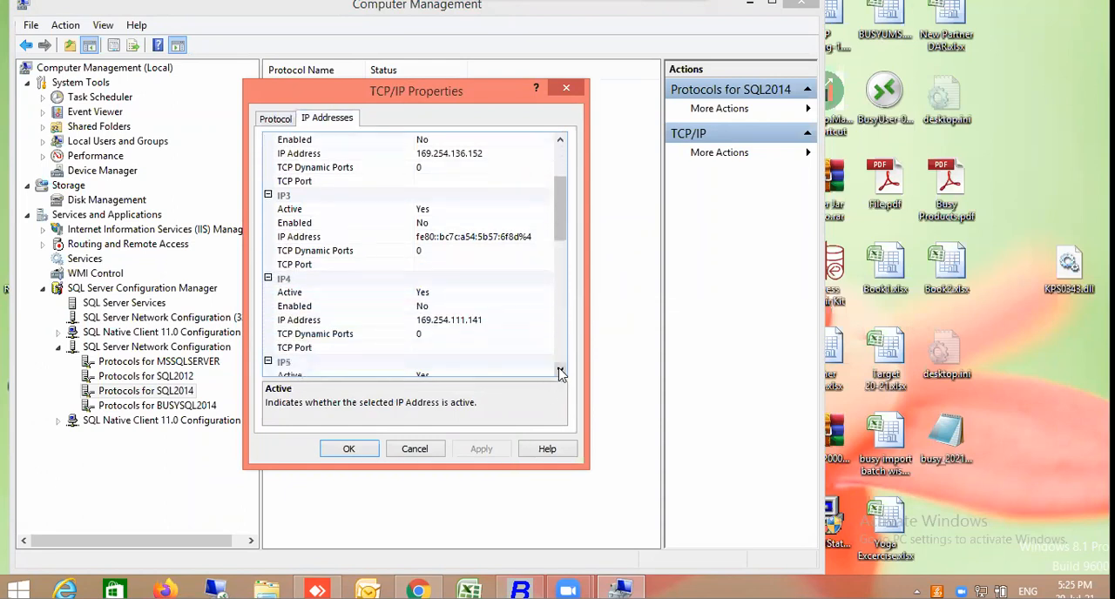
pyautogui.click(461, 307)
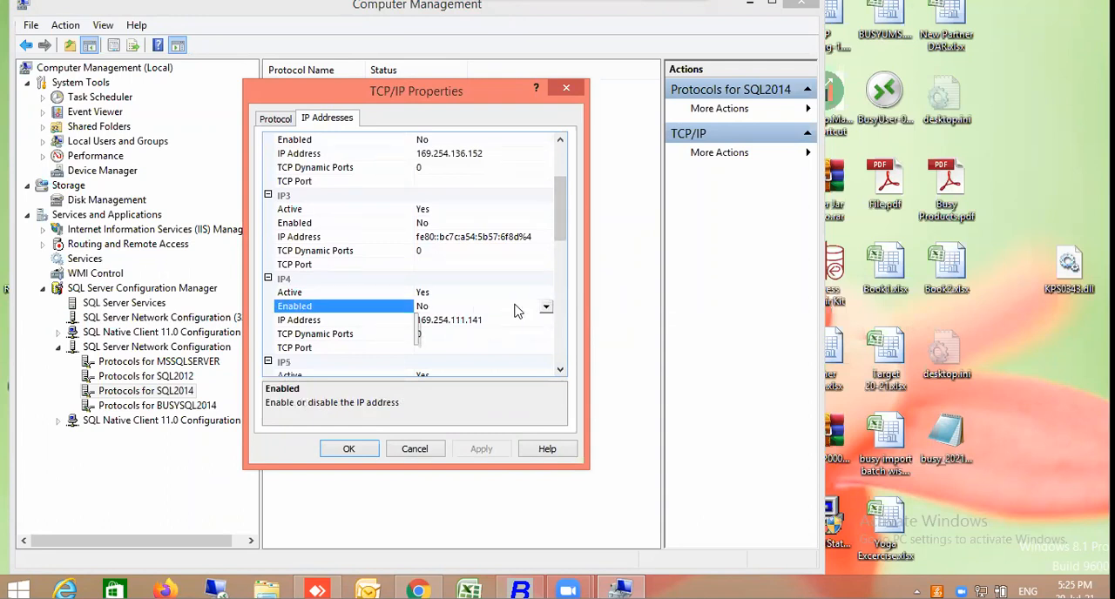
pyautogui.press('Escape')
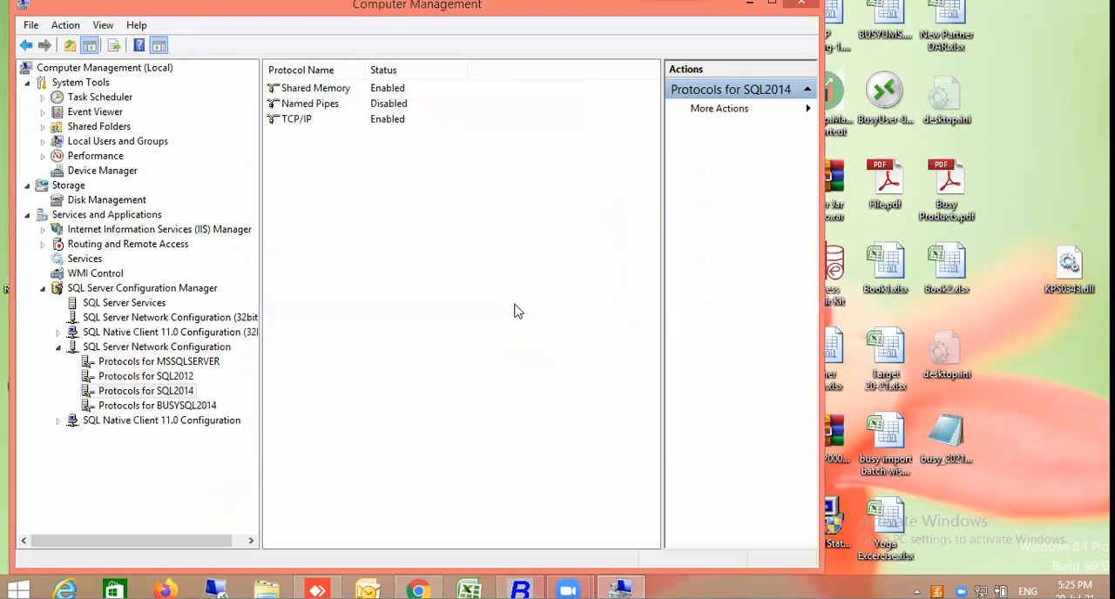
# Open the IP address settings of the TCP/IP protocol for SQL2014 and check the Enabled option of IP4
pyautogui.click(291, 125)
pyautogui.rightClick(291, 124)
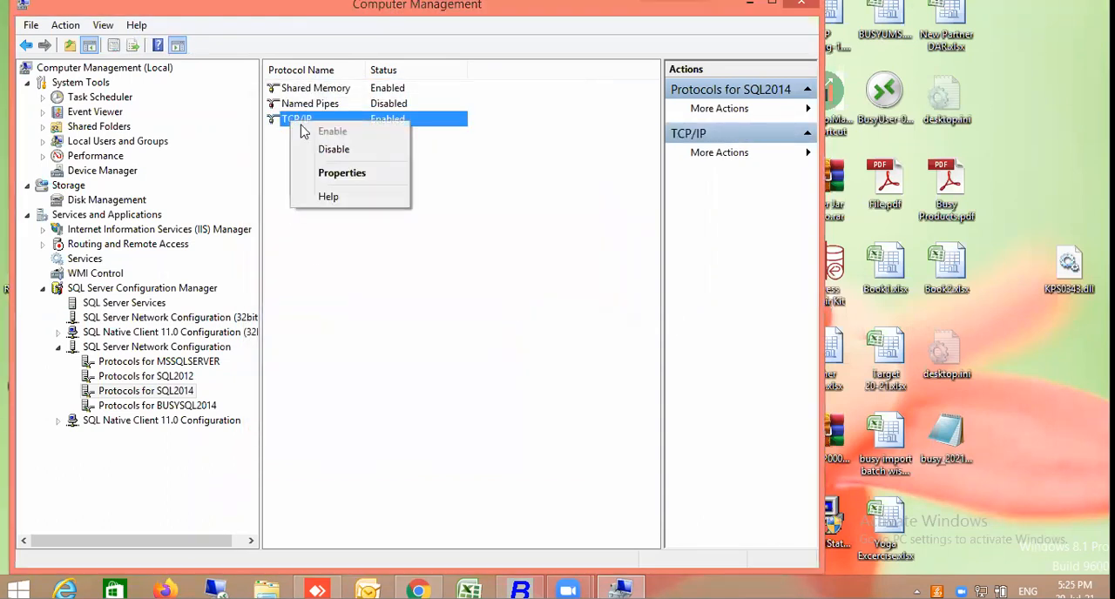
pyautogui.click(325, 179)
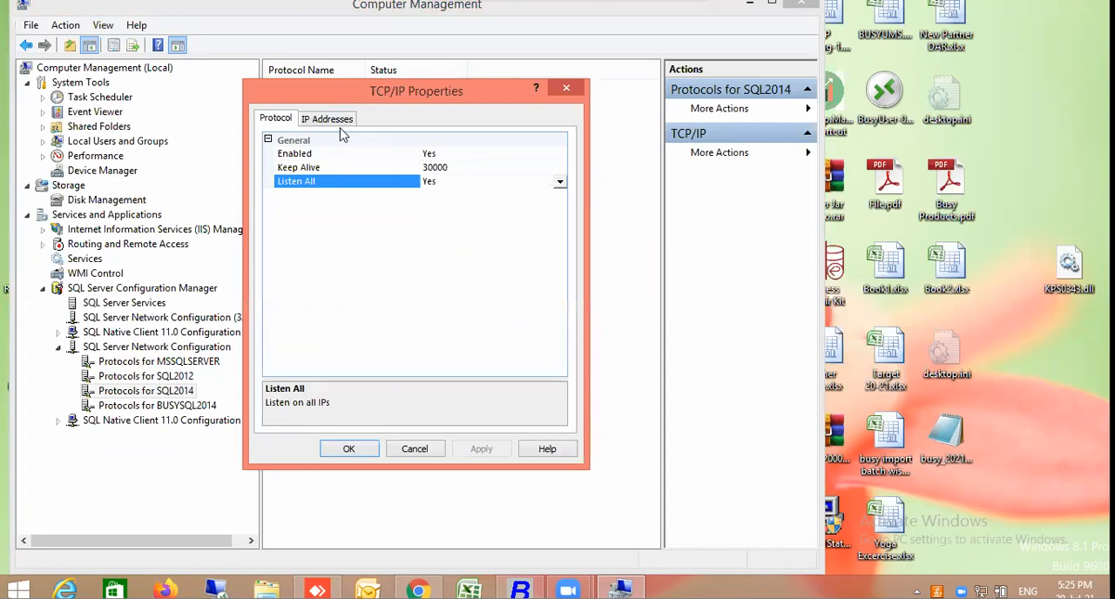
pyautogui.click(340, 129)
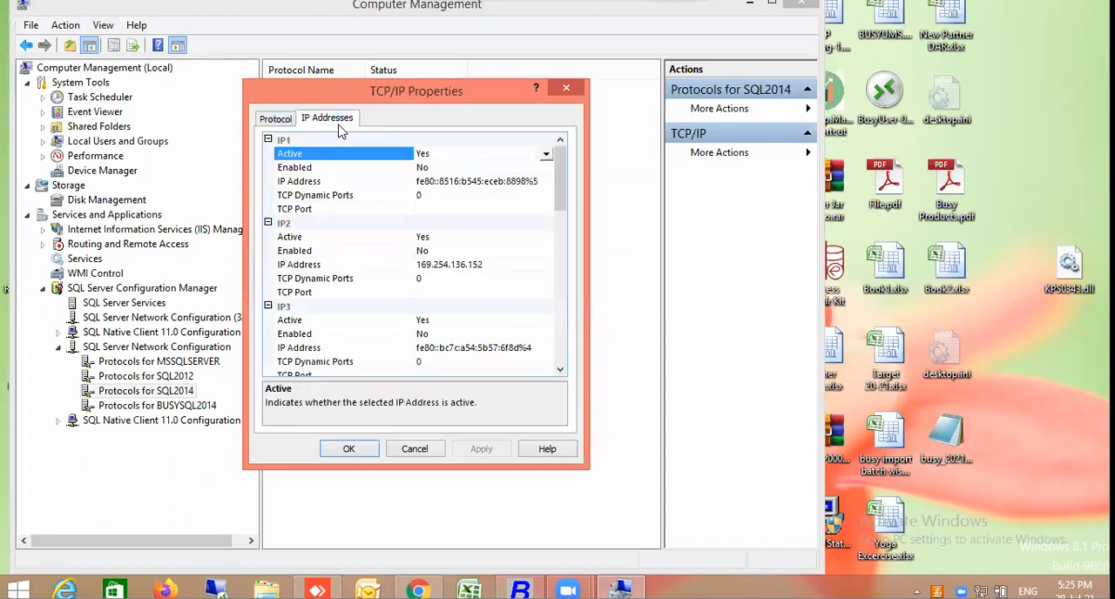
pyautogui.click(562, 348)
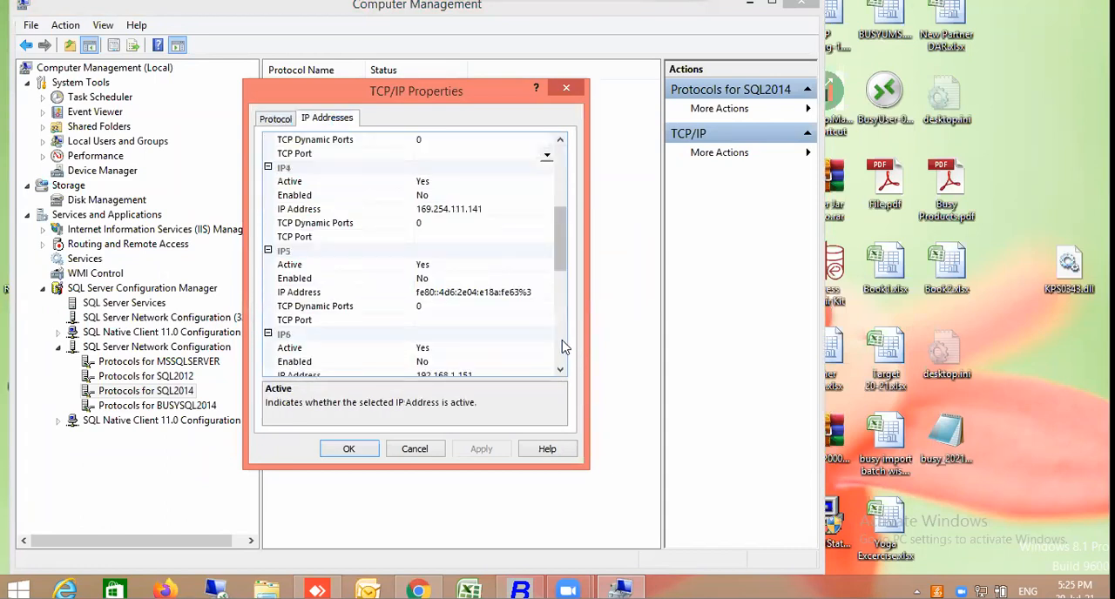
pyautogui.click(468, 195)
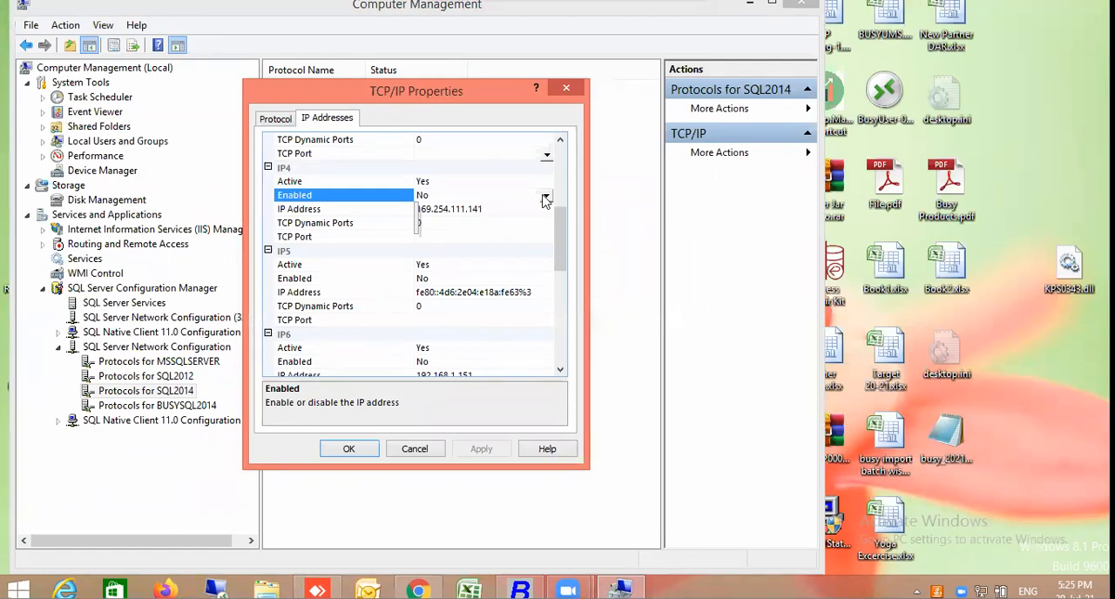
pyautogui.click(469, 185)
pyautogui.click(448, 192)
pyautogui.click(347, 253)
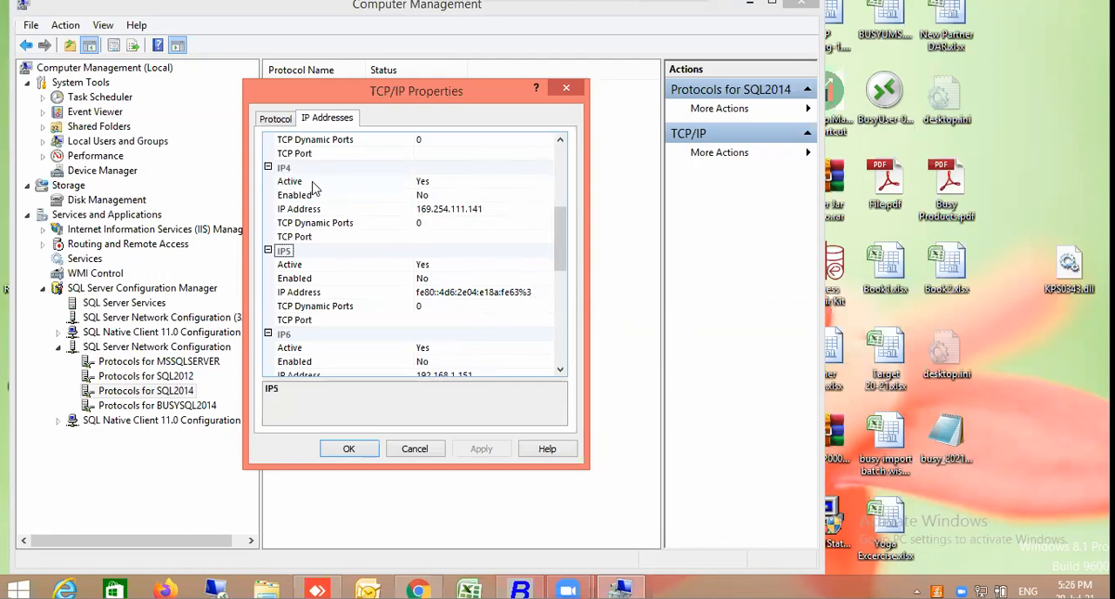
pyautogui.click(315, 209)
pyautogui.click(340, 198)
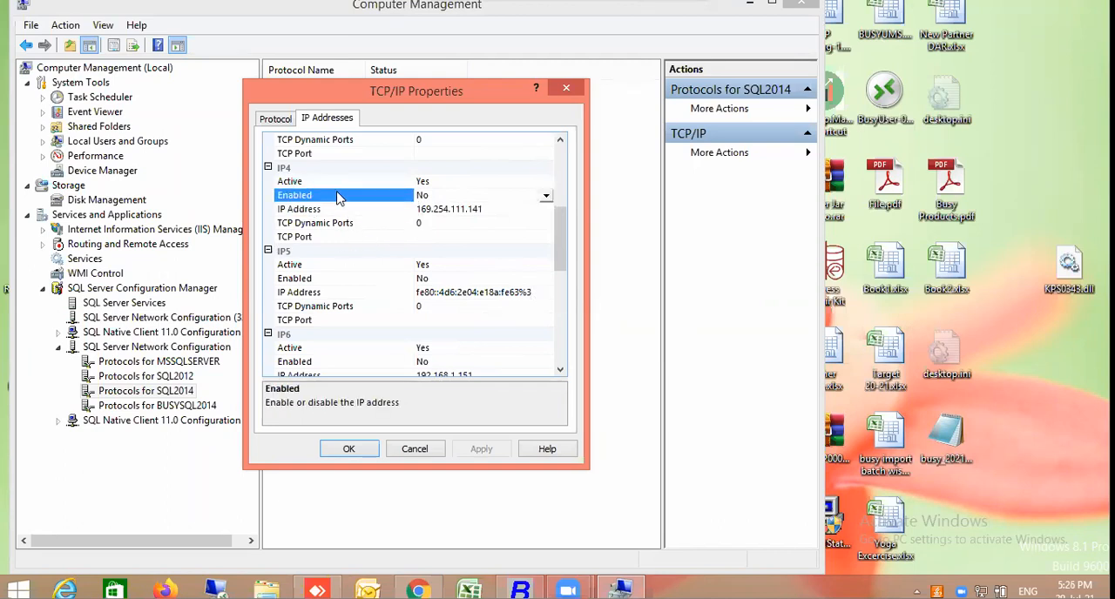
# Set the TCP Port to 1433 for both IP4 and IPAll of SQL2014, apply the change and acknowledge the restart notice
pyautogui.click(435, 236)
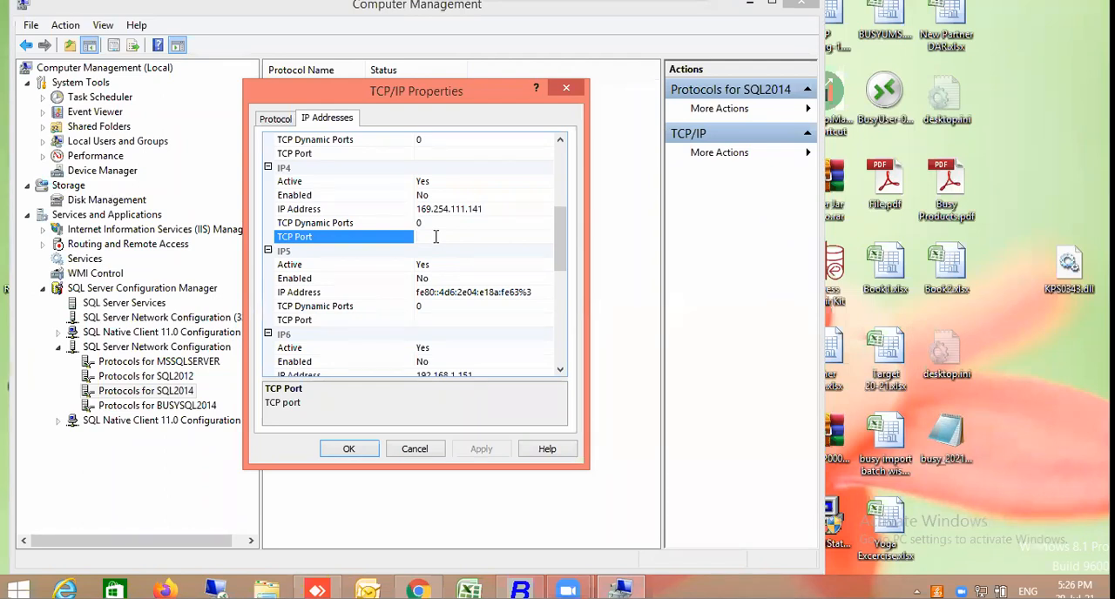
pyautogui.write('1433')
pyautogui.scroll(-8, 562, 355)
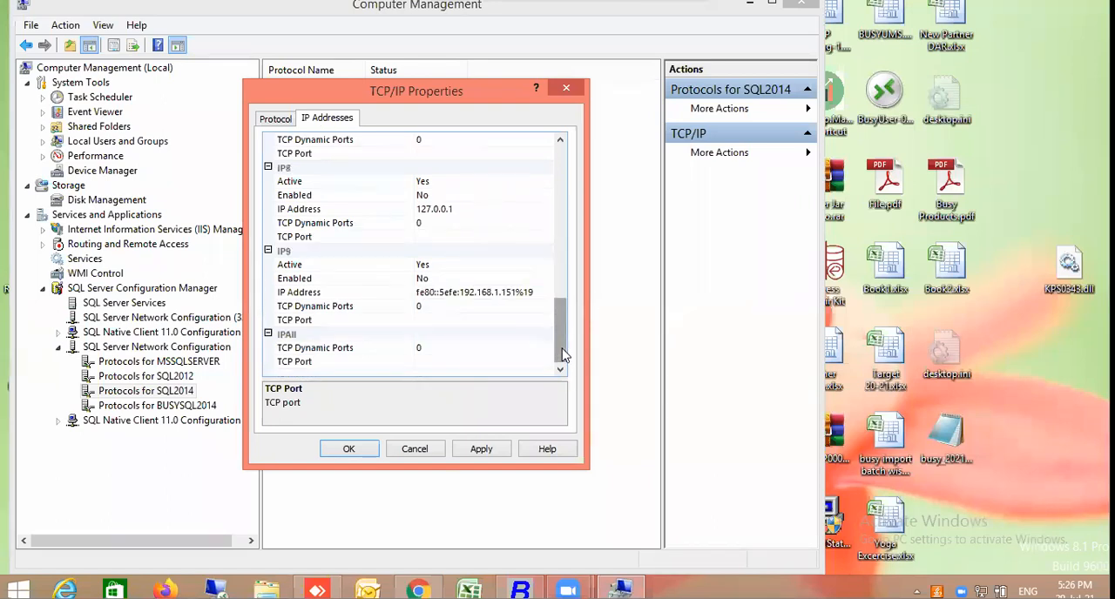
pyautogui.click(436, 364)
pyautogui.write('1433')
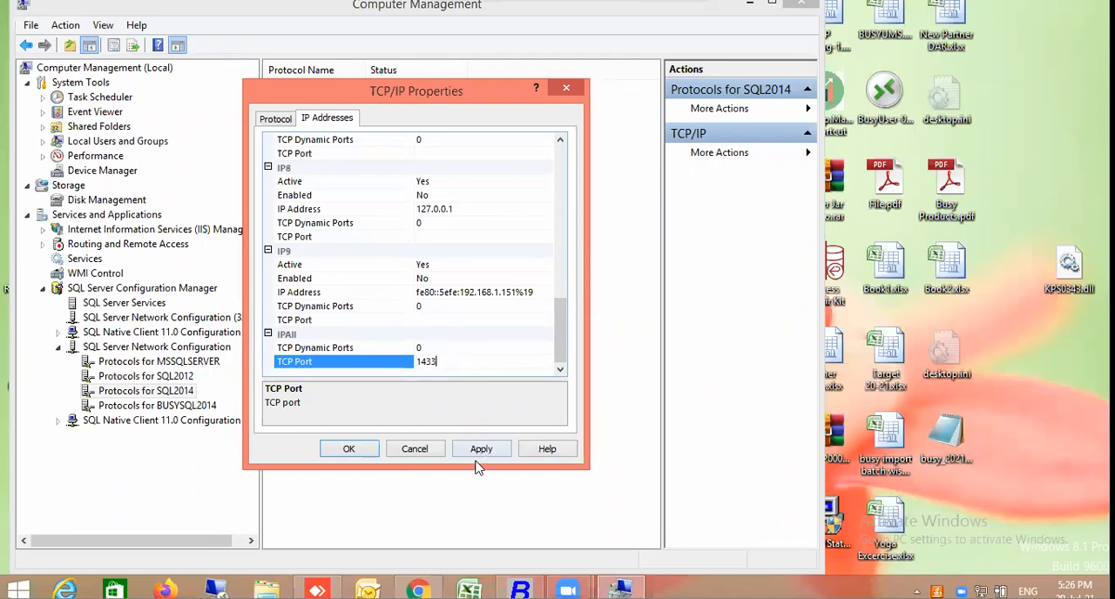
pyautogui.click(484, 450)
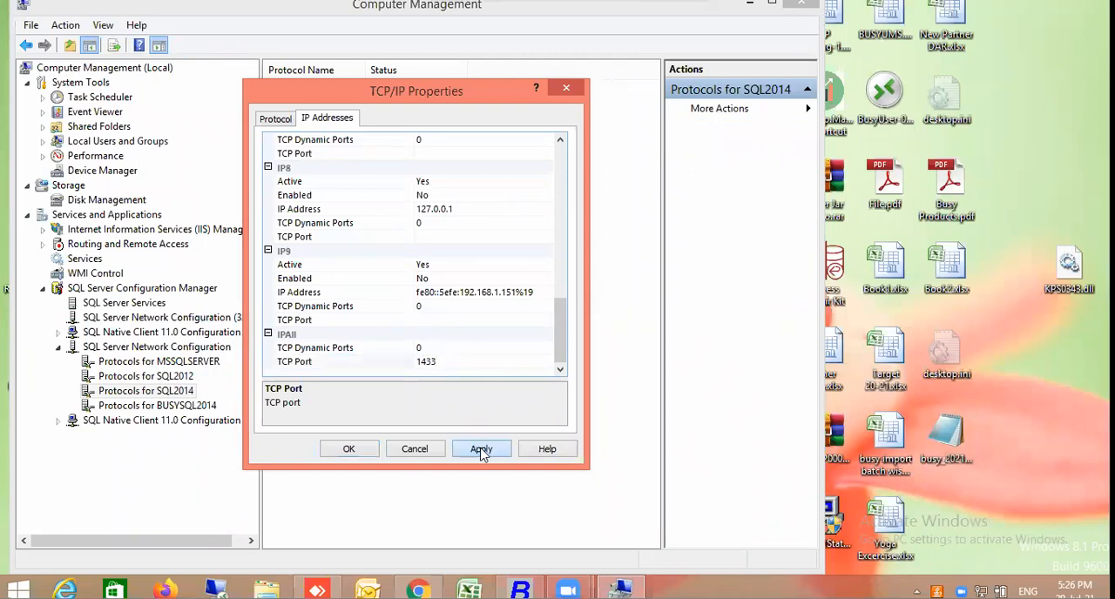
pyautogui.click(717, 350)
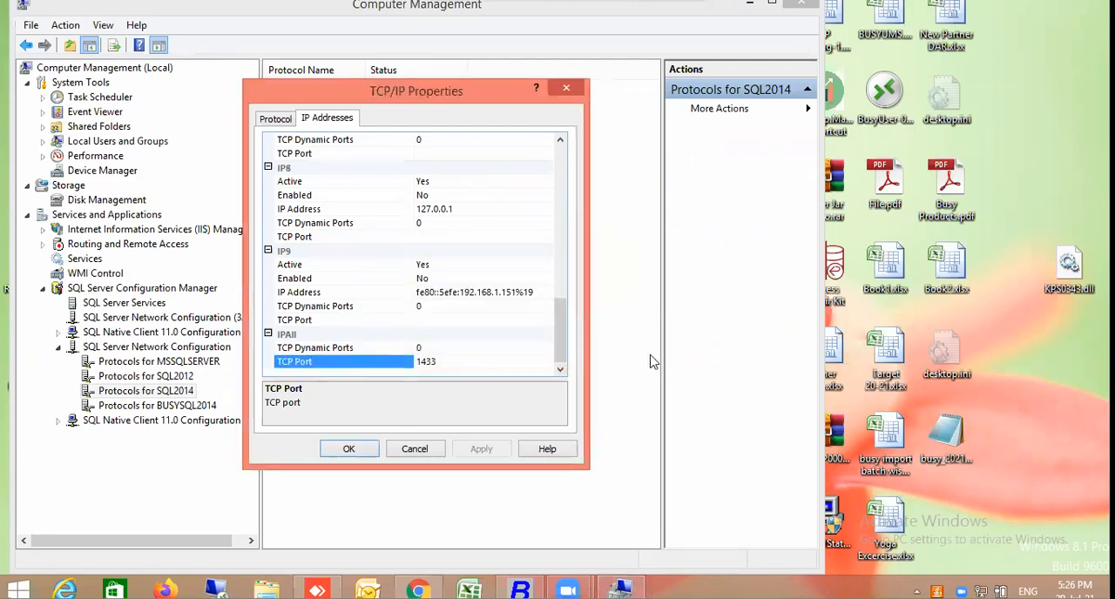
# Review the port and Enabled entries of IP4 for SQL2014, then close the TCP/IP properties
pyautogui.click(562, 199)
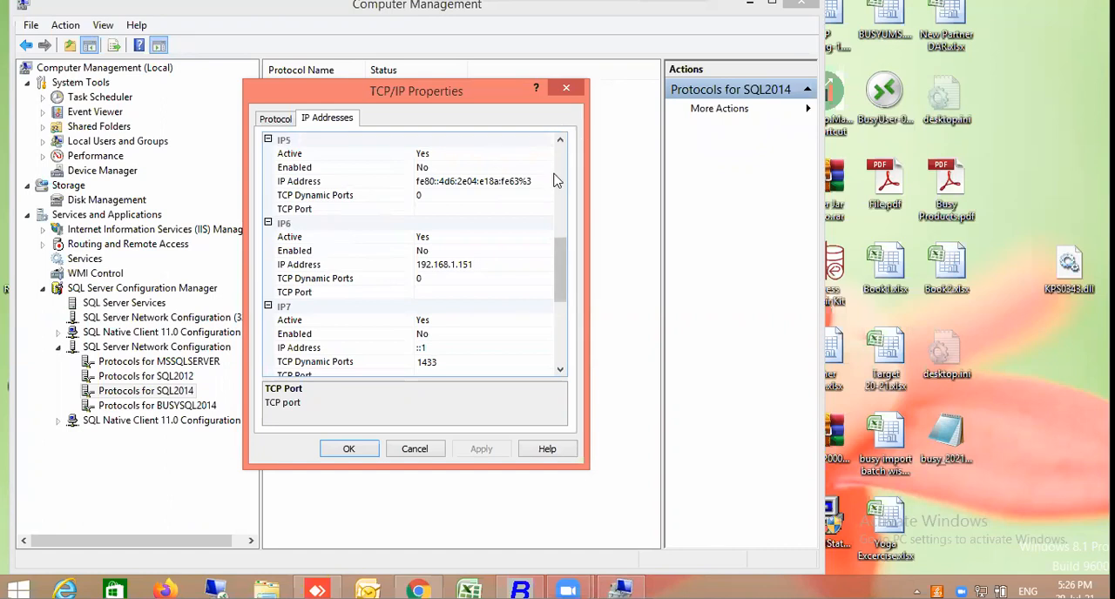
pyautogui.click(558, 179)
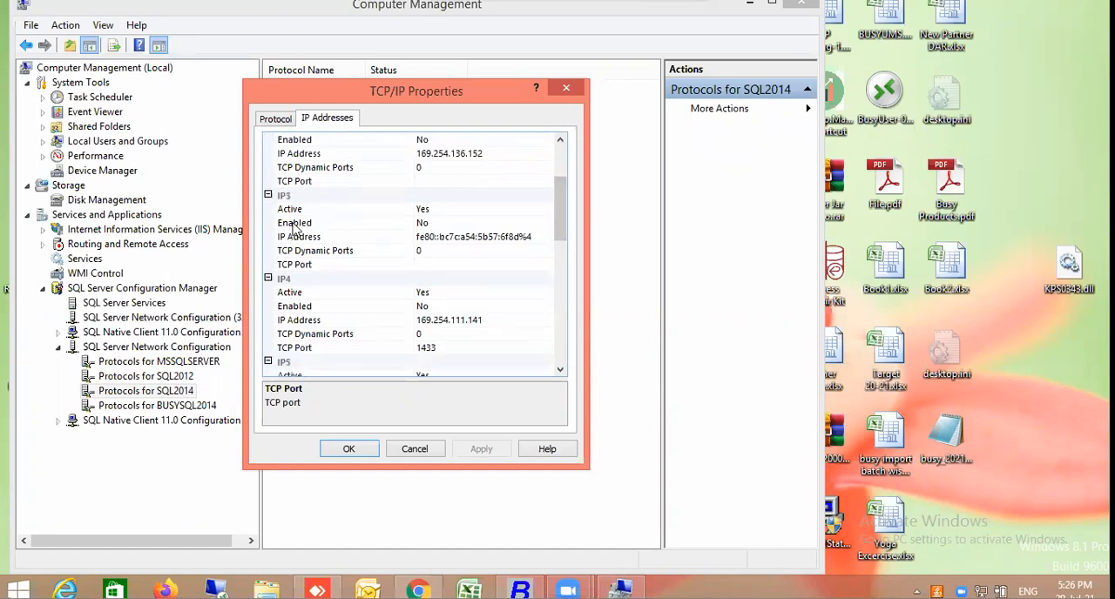
pyautogui.click(316, 306)
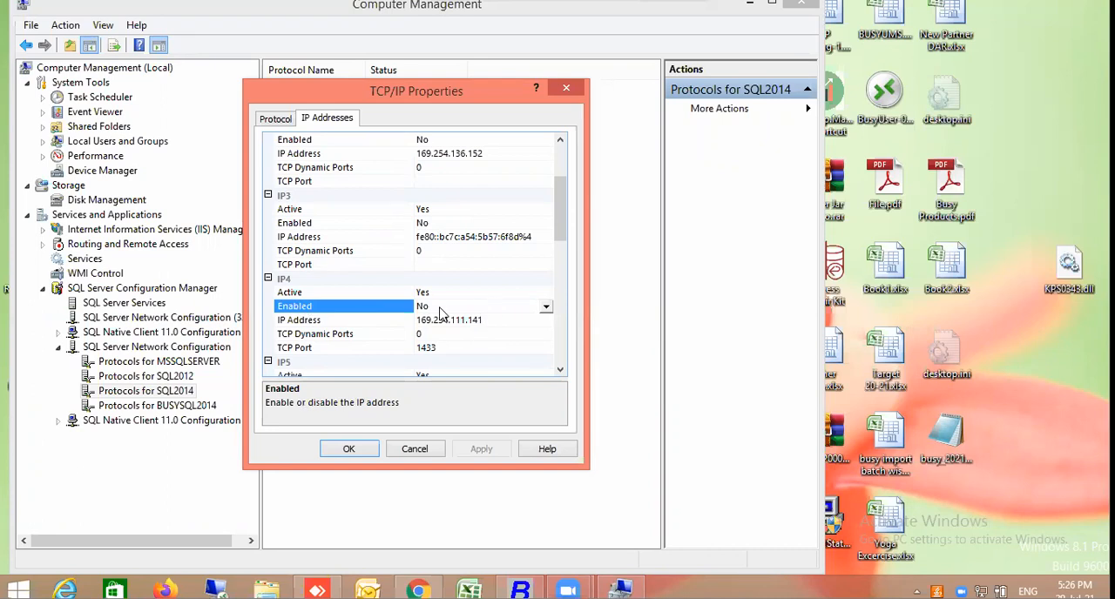
pyautogui.press('Escape')
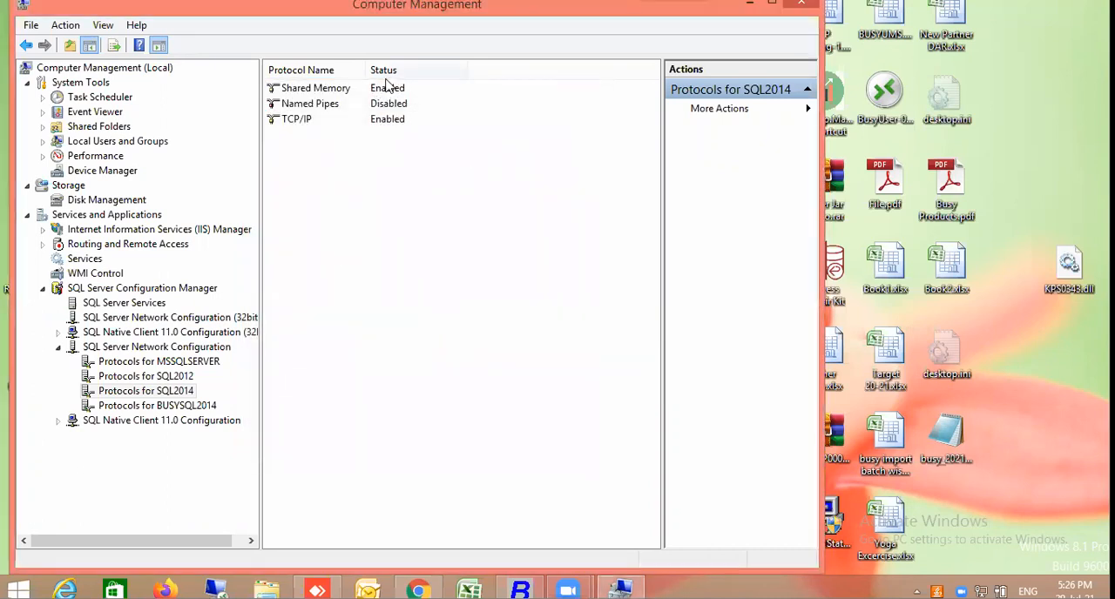
# Reopen the TCP/IP properties for SQL2014, check the choices for enabling IP4, and close them without changes
pyautogui.click(311, 122)
pyautogui.rightClick(313, 127)
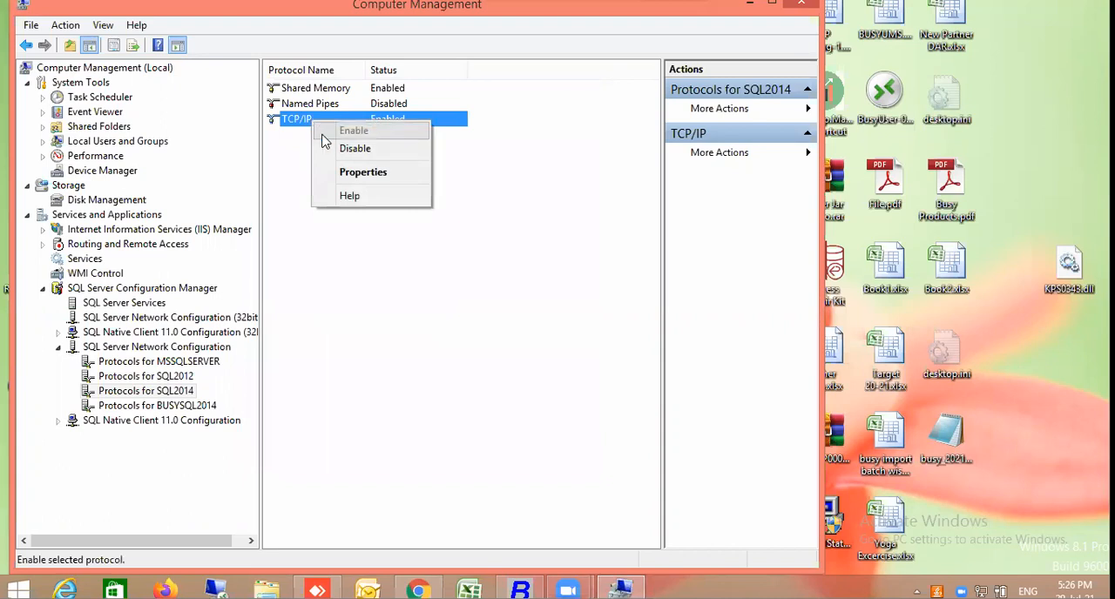
pyautogui.click(333, 174)
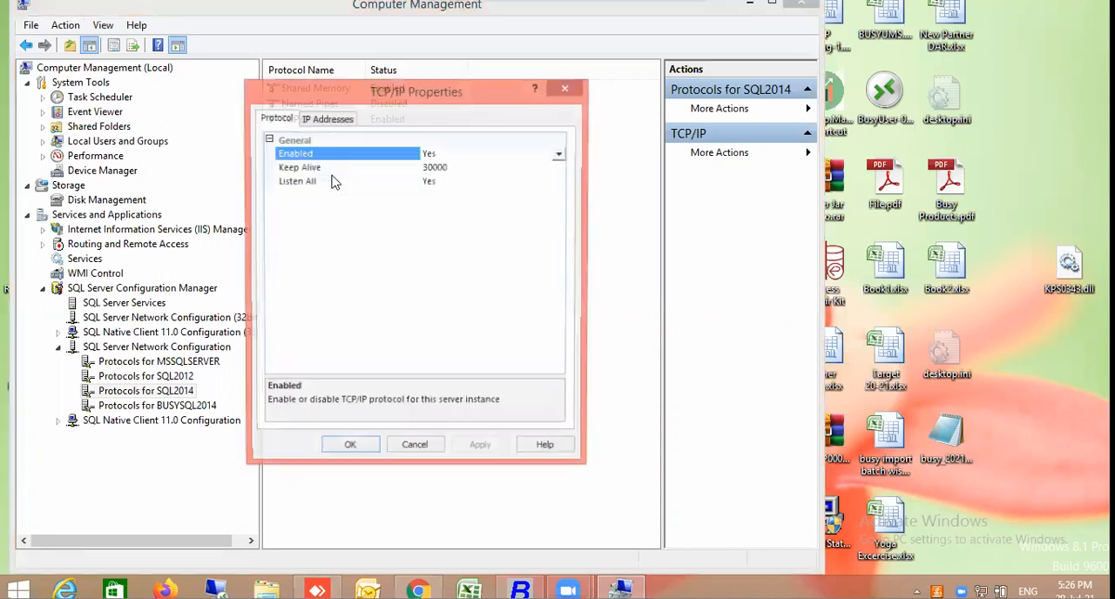
pyautogui.click(327, 118)
pyautogui.scroll(-5, 567, 338)
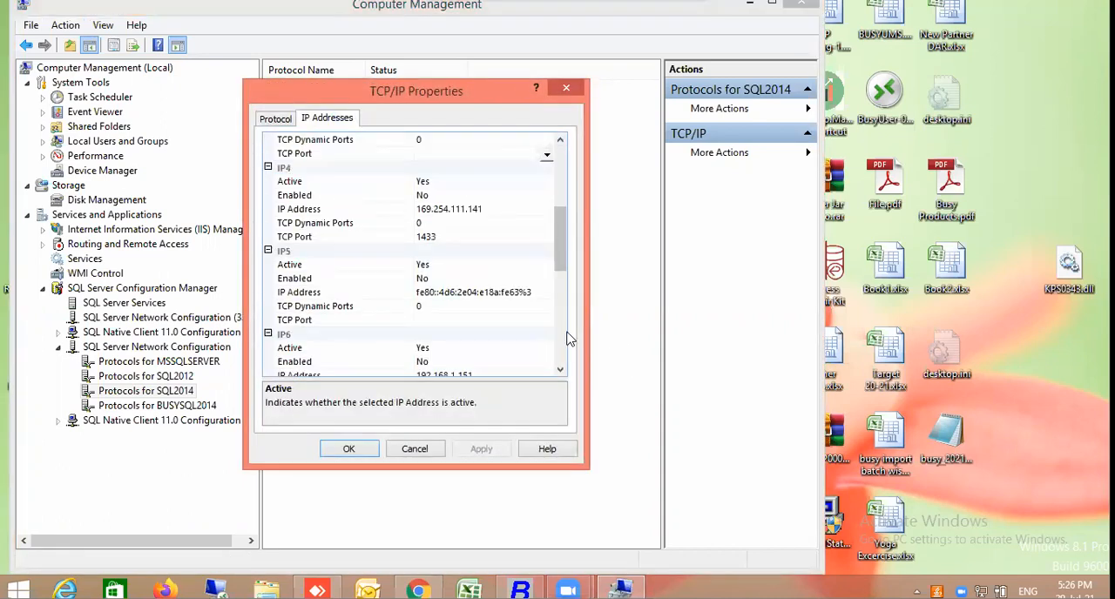
pyautogui.click(347, 200)
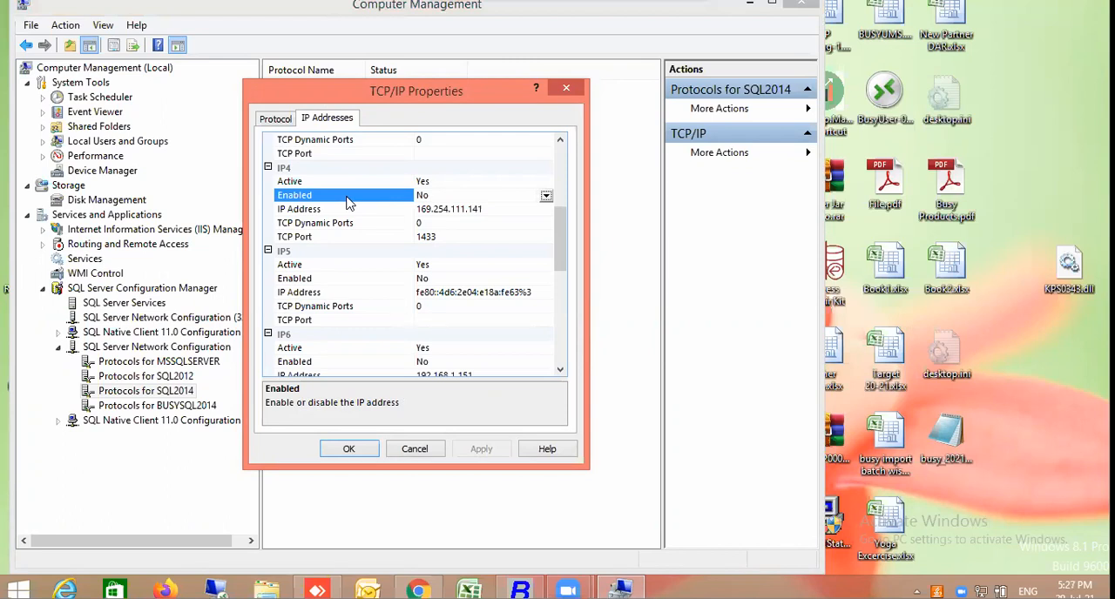
pyautogui.click(348, 201)
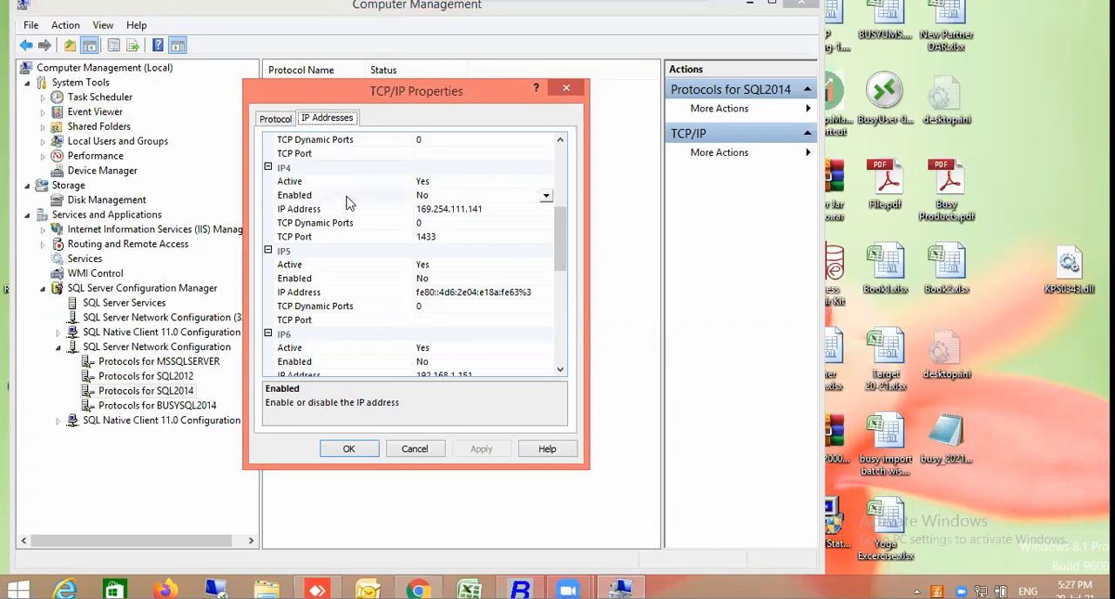
pyautogui.click(546, 197)
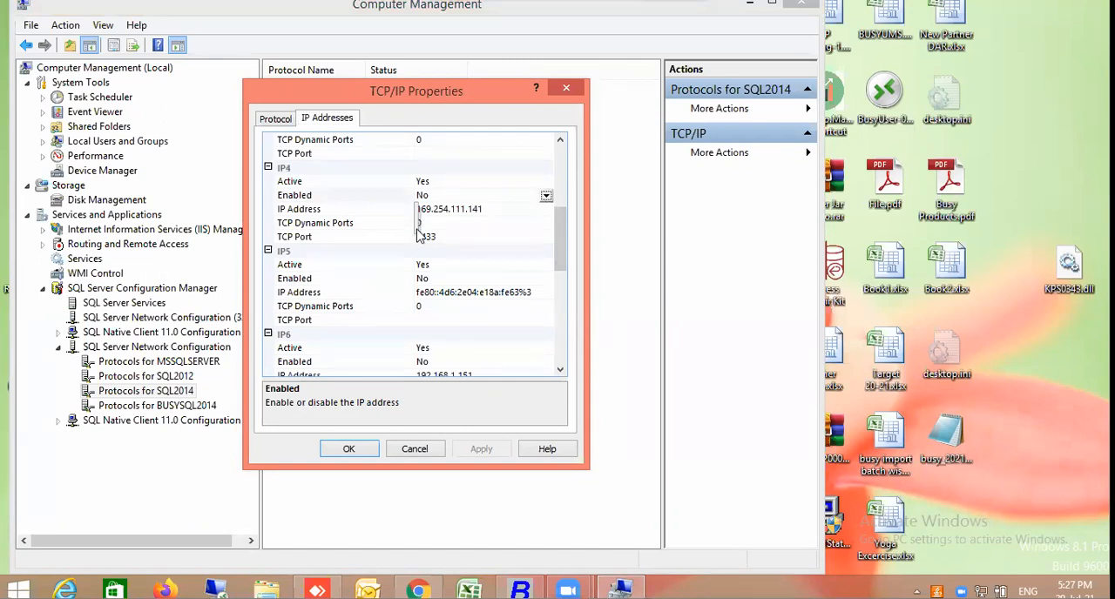
pyautogui.click(509, 264)
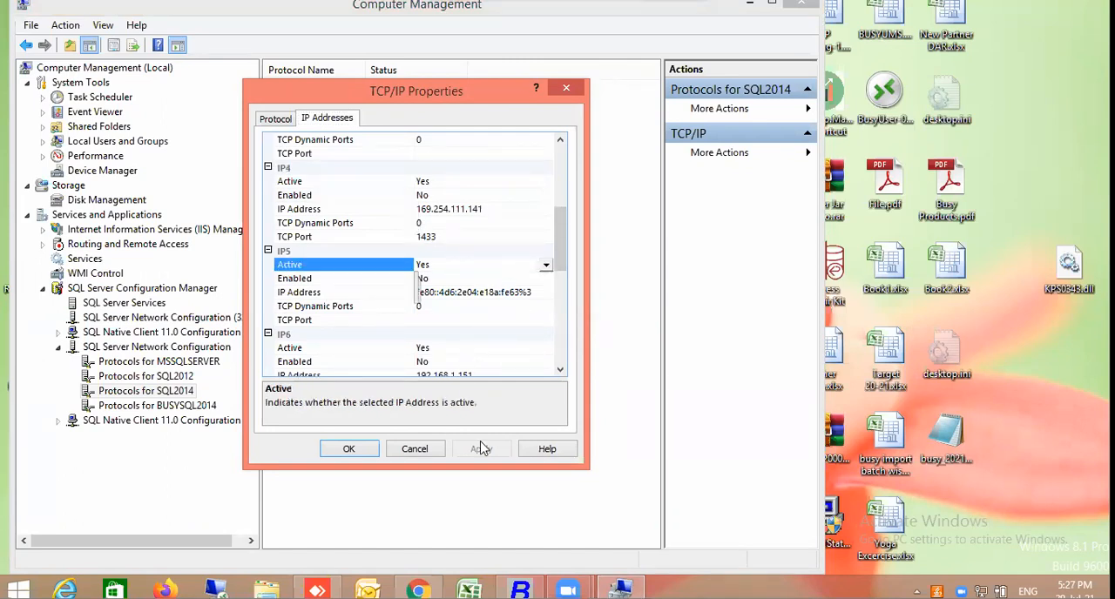
pyautogui.click(355, 451)
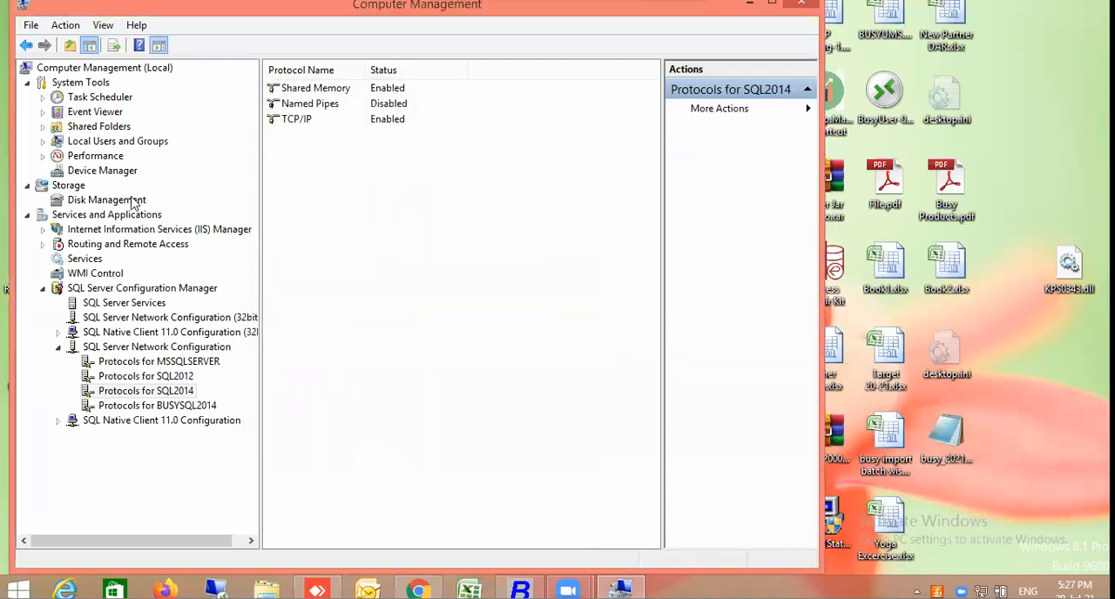
# Enable the TCP/IP protocol for BUSYSQL2014 and acknowledge the service restart notice
pyautogui.click(178, 407)
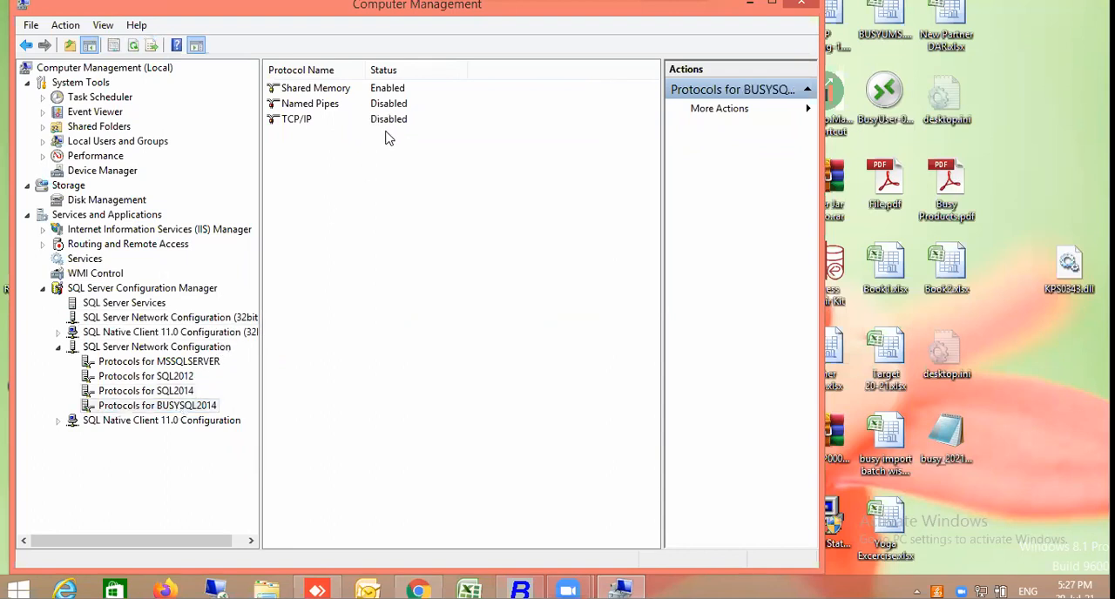
pyautogui.click(302, 122)
pyautogui.rightClick(303, 129)
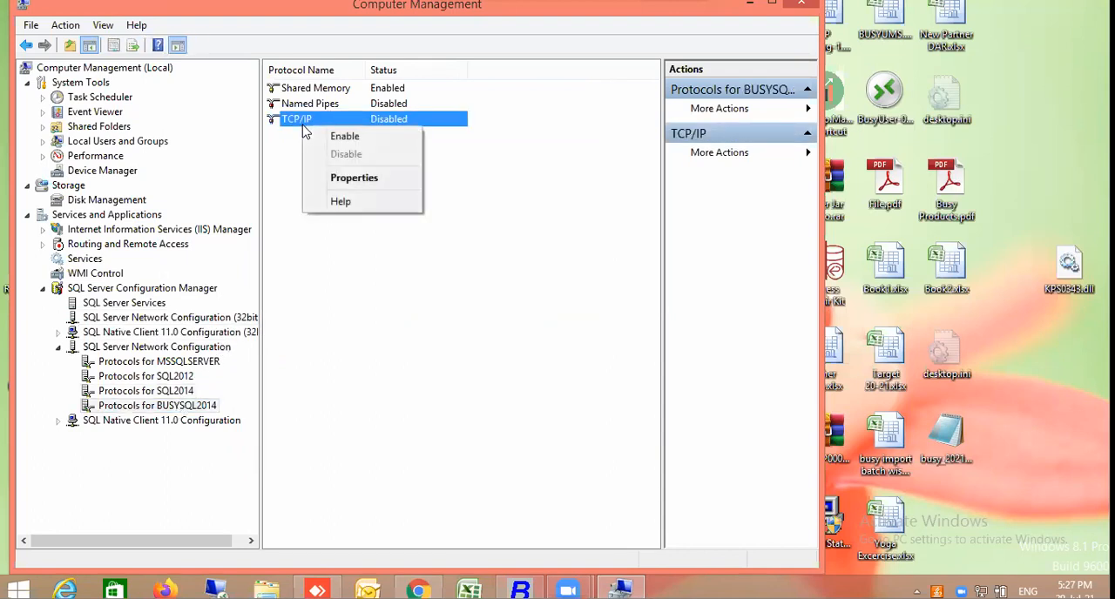
pyautogui.click(311, 137)
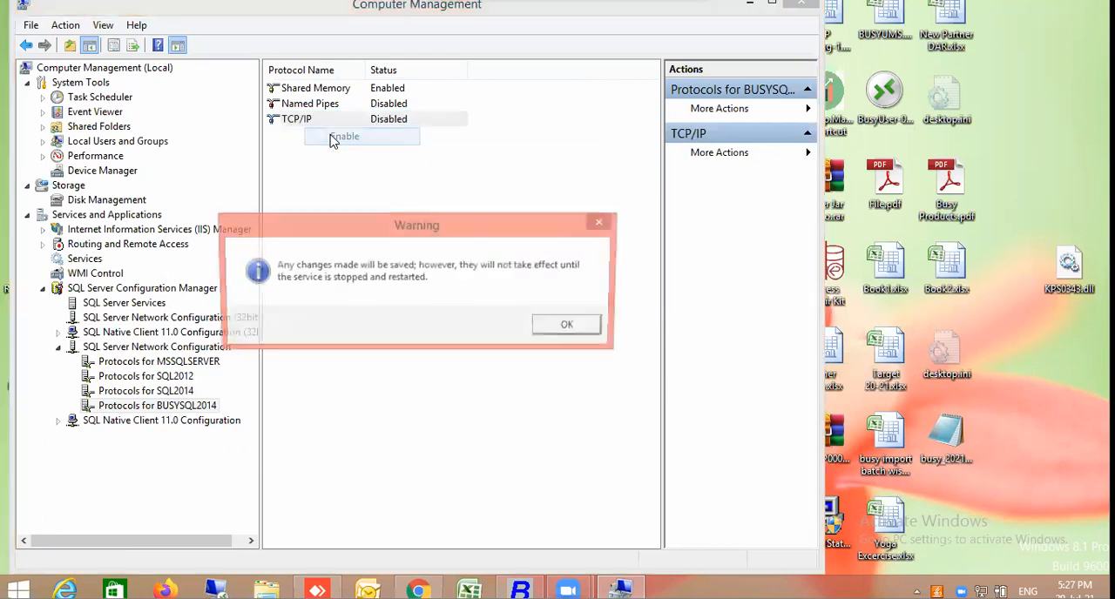
pyautogui.click(579, 326)
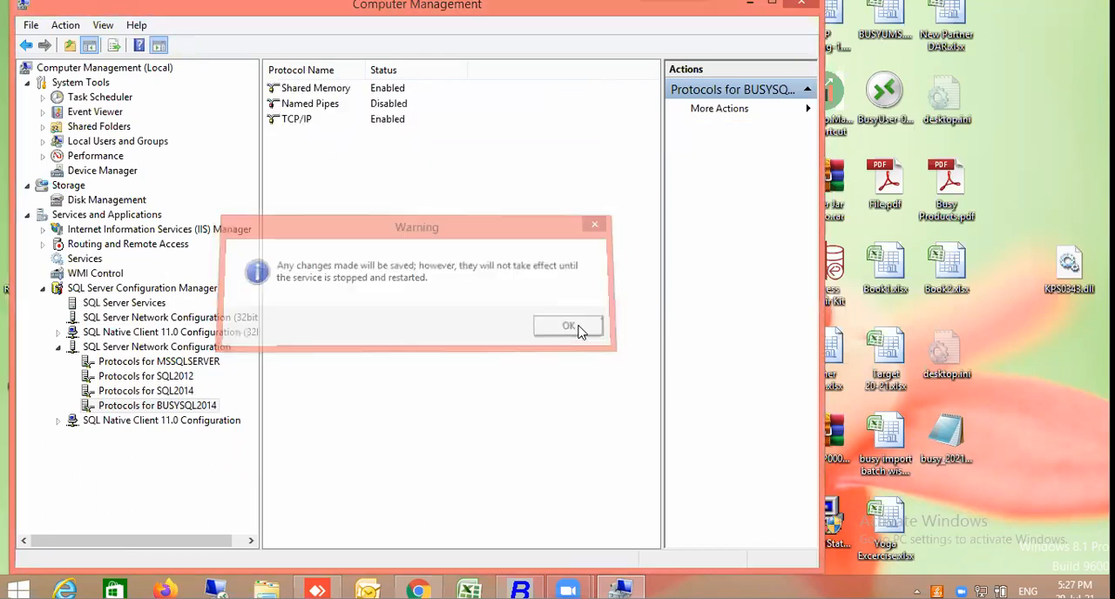
# Open the TCP/IP address settings for BUSYSQL2014 and set the TCP Port of IP4 to 1499
pyautogui.click(294, 124)
pyautogui.rightClick(293, 124)
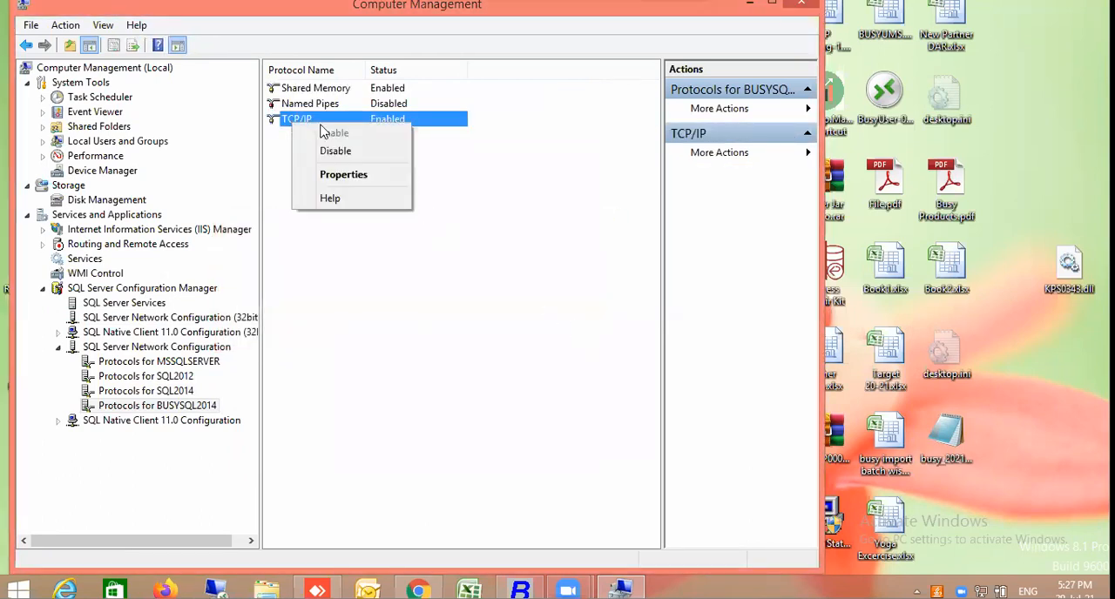
pyautogui.click(335, 174)
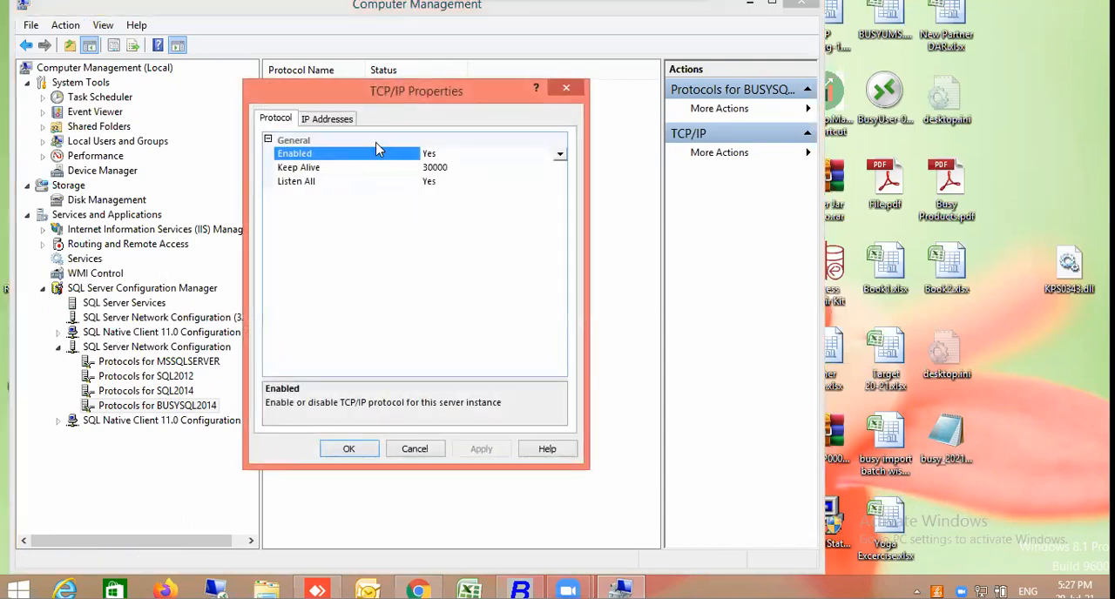
pyautogui.click(327, 117)
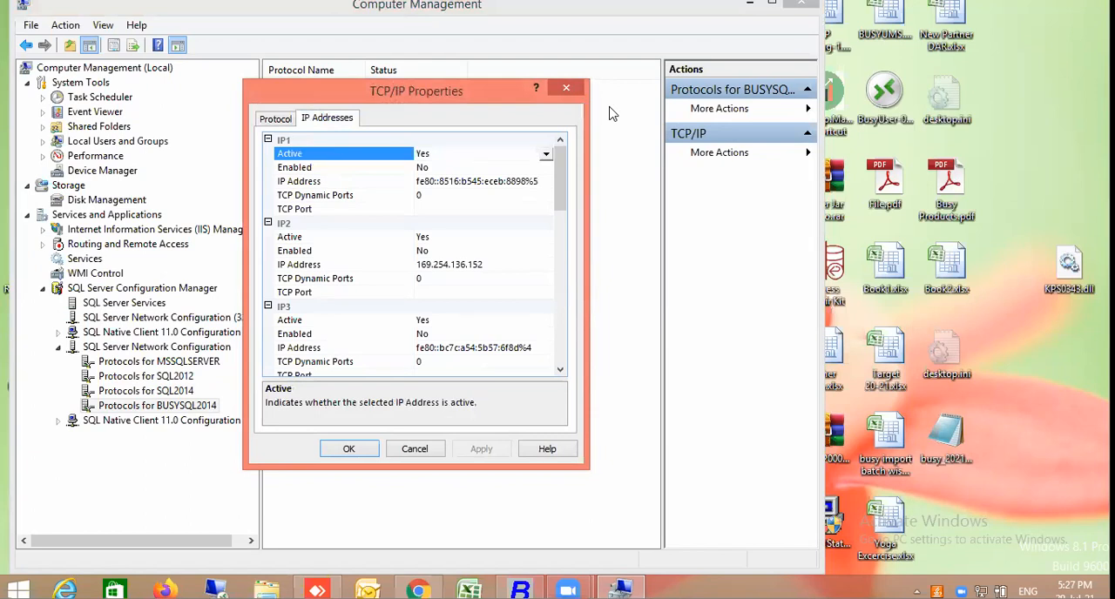
pyautogui.click(559, 301)
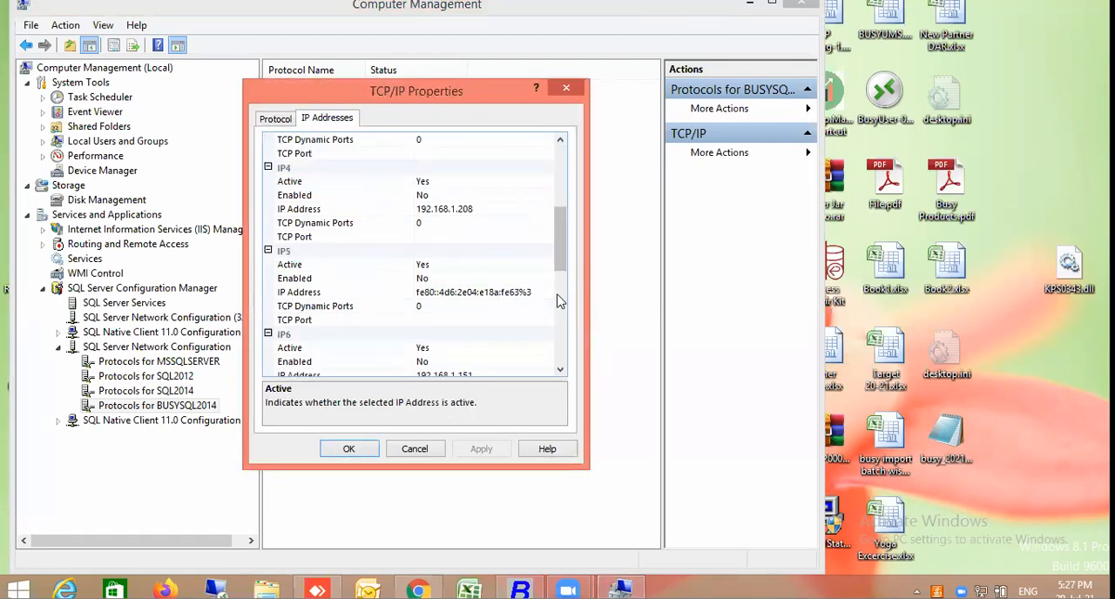
pyautogui.click(319, 196)
pyautogui.click(546, 197)
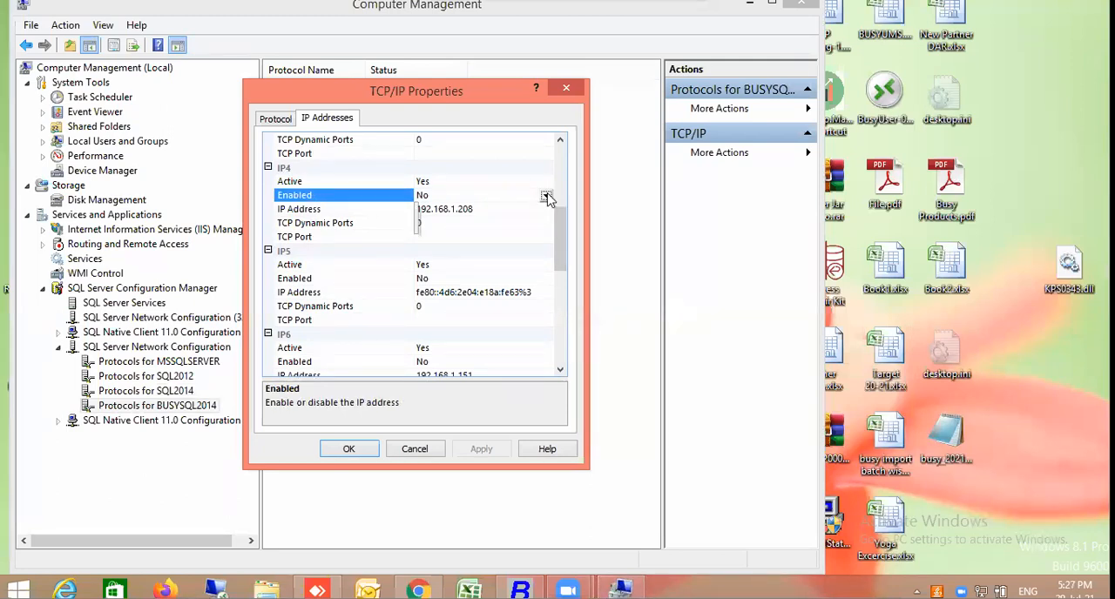
pyautogui.click(426, 239)
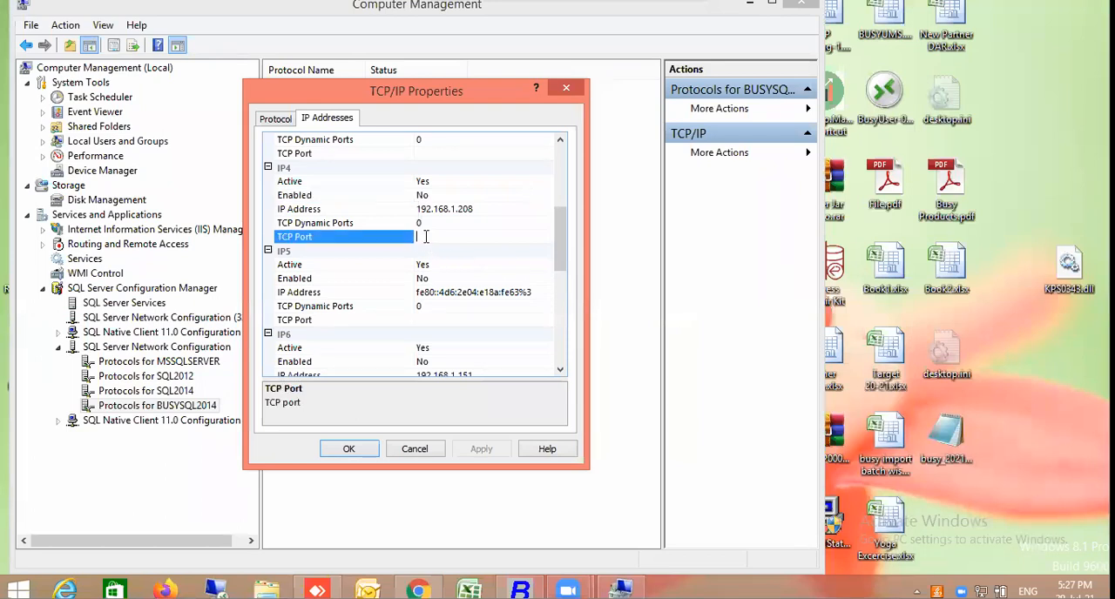
pyautogui.write('143')
pyautogui.press('BackSpace')
pyautogui.write('99')
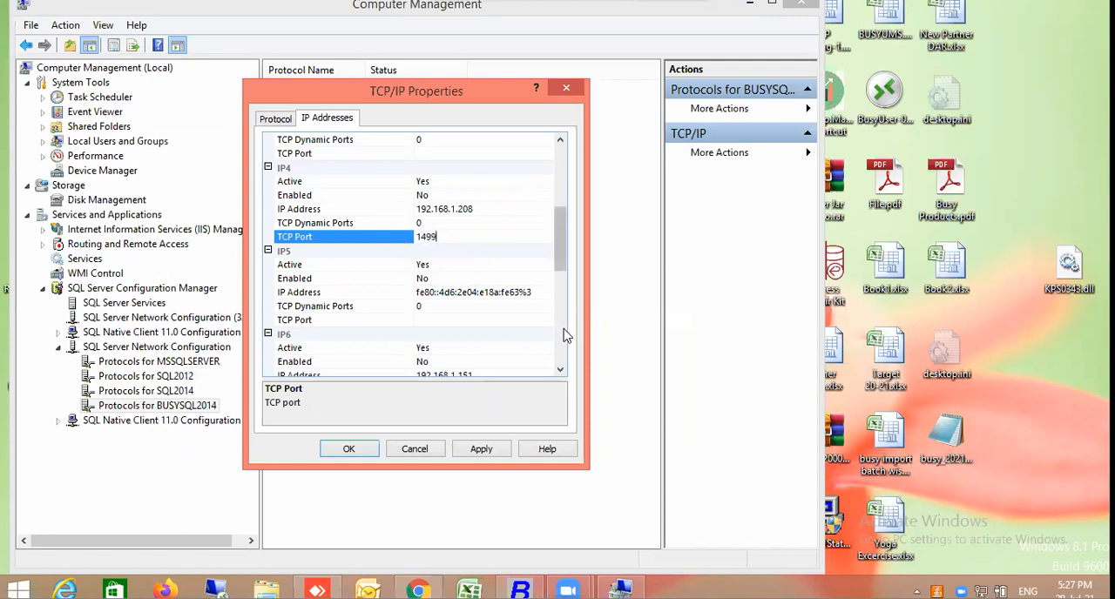
# Set the IPAll TCP Port for BUSYSQL2014 to 1499
pyautogui.scroll(-7, 564, 335)
pyautogui.scroll(-1, 560, 364)
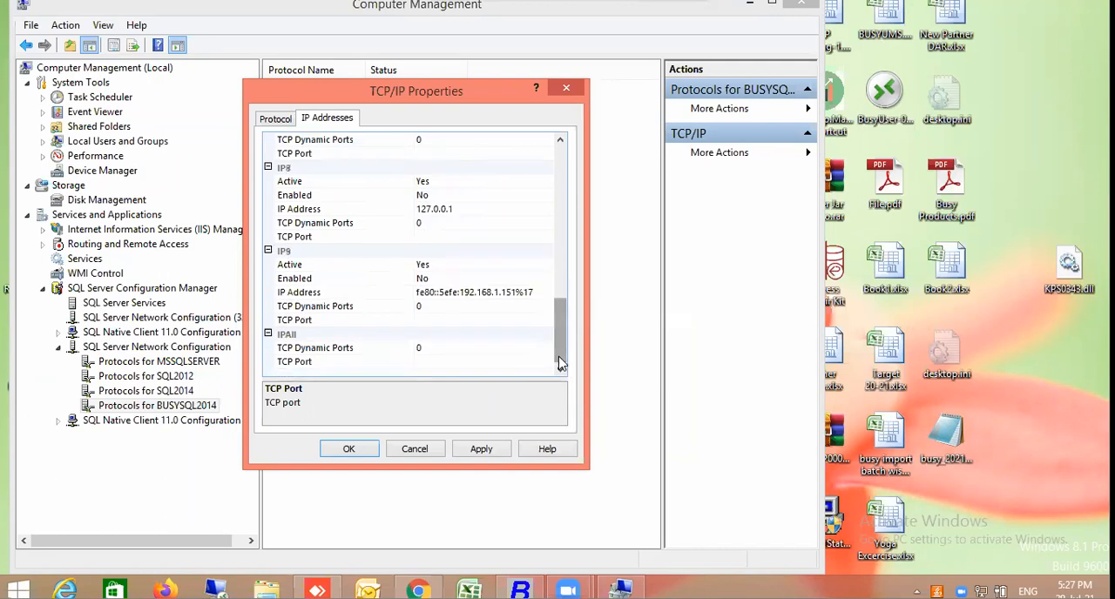
pyautogui.click(461, 361)
pyautogui.write('1499')
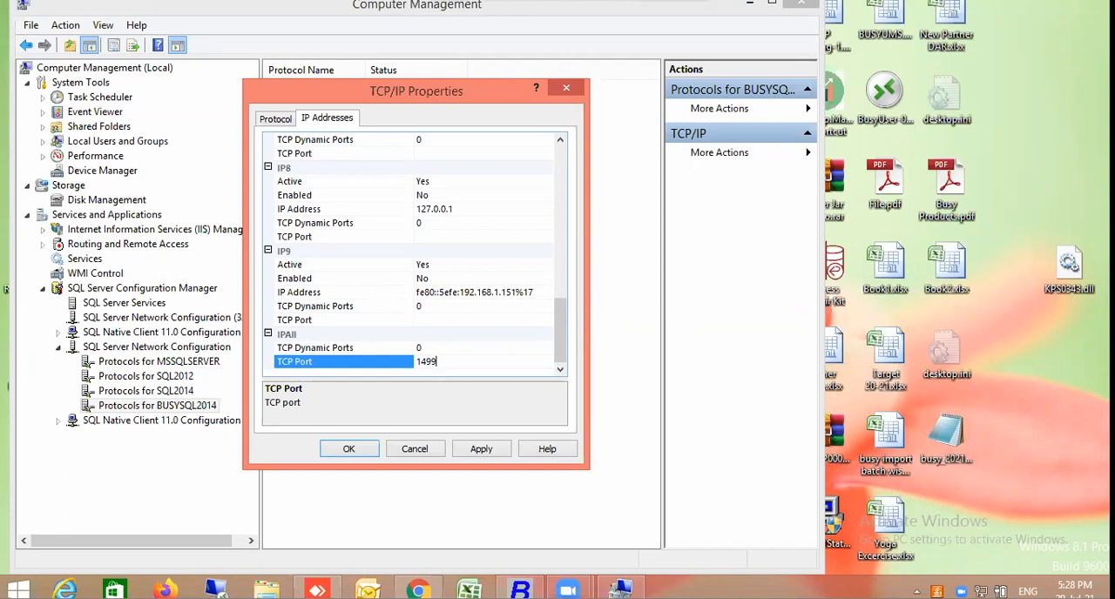
# Apply the BUSYSQL2014 TCP port changes, acknowledge the restart notice, and close the TCP/IP properties
pyautogui.click(494, 452)
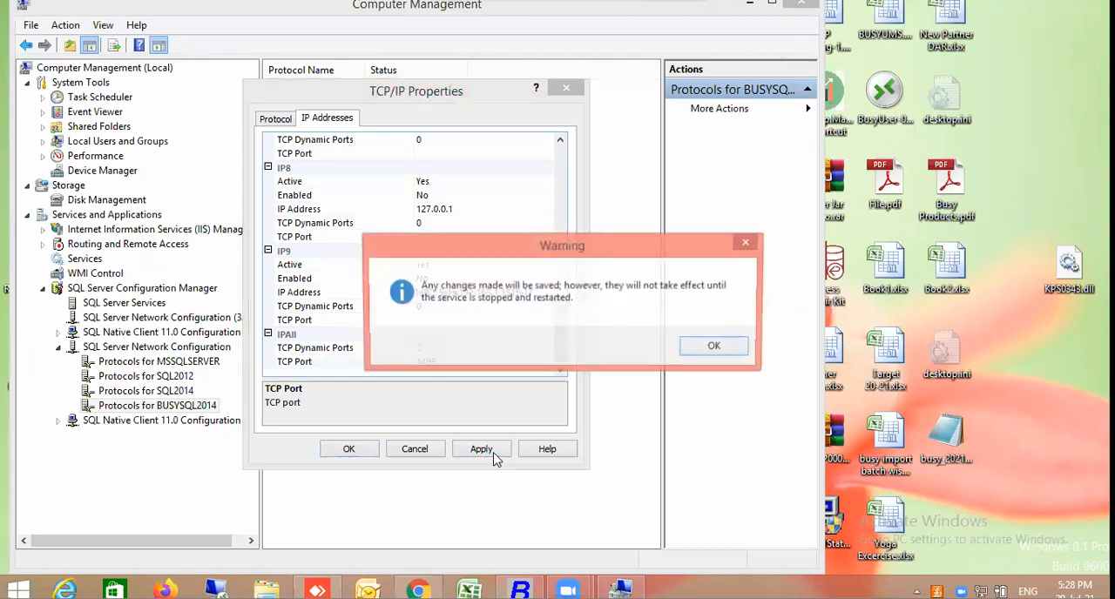
pyautogui.click(716, 346)
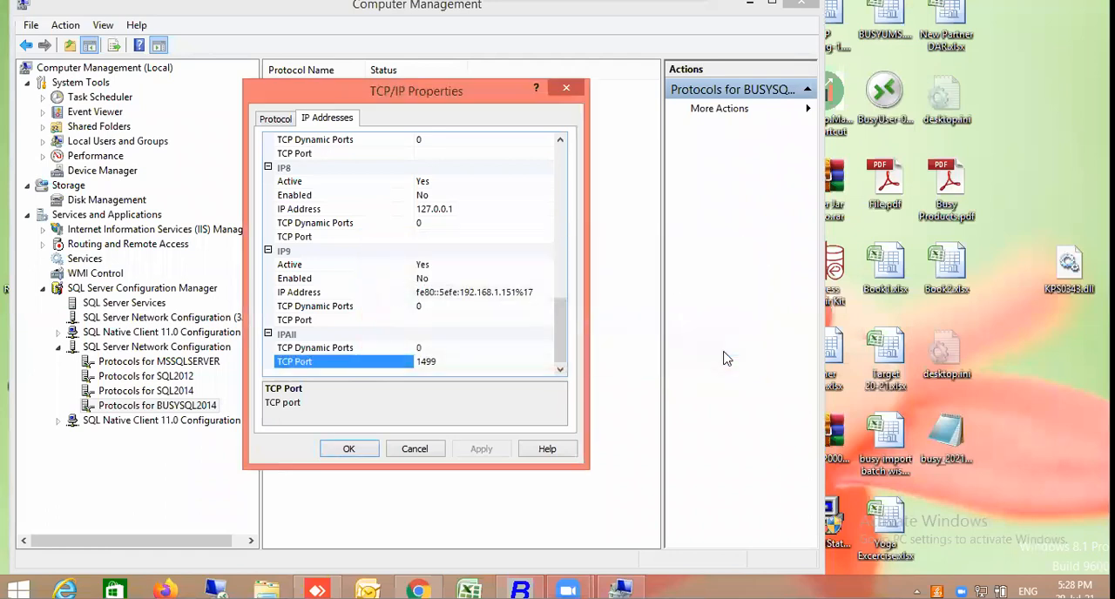
pyautogui.click(347, 461)
# Restart the SQL Server (SQL2014) service from the SQL Server Services list
pyautogui.click(142, 302)
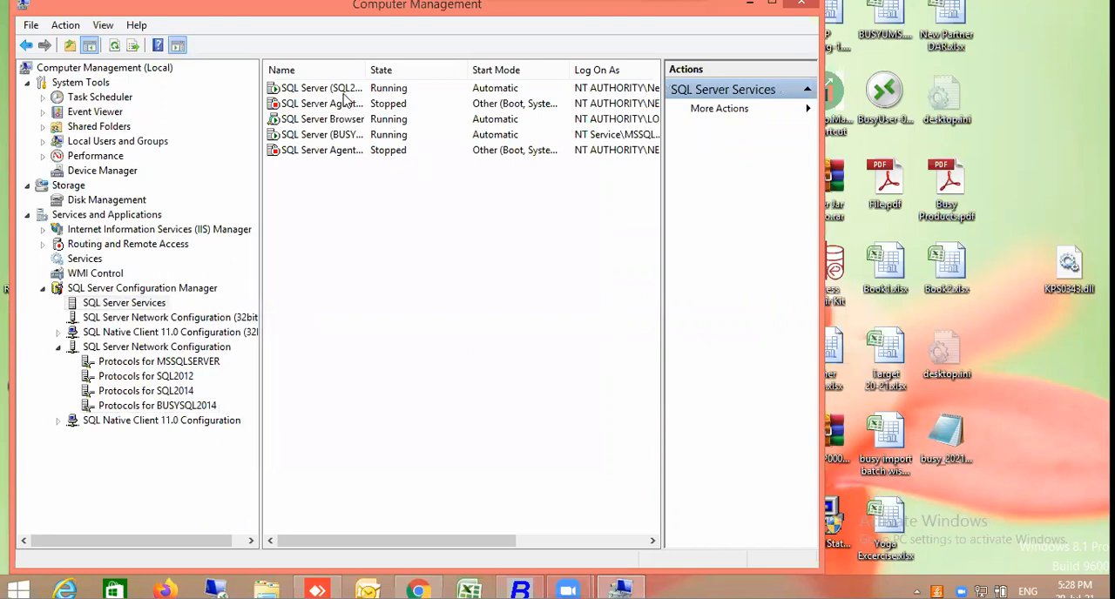
pyautogui.click(344, 90)
pyautogui.rightClick(344, 94)
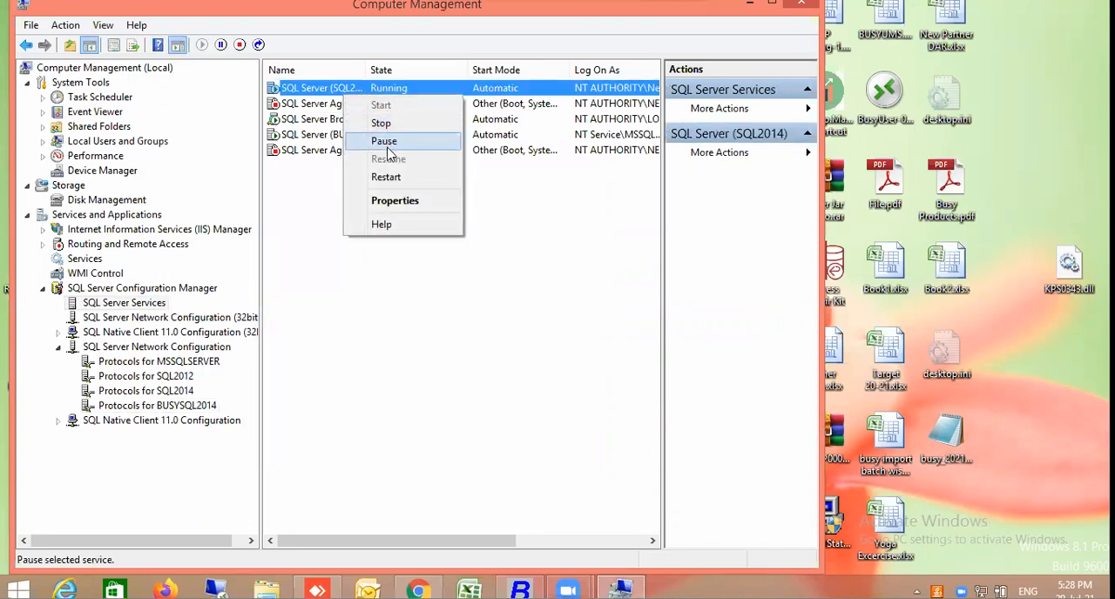
pyautogui.click(388, 177)
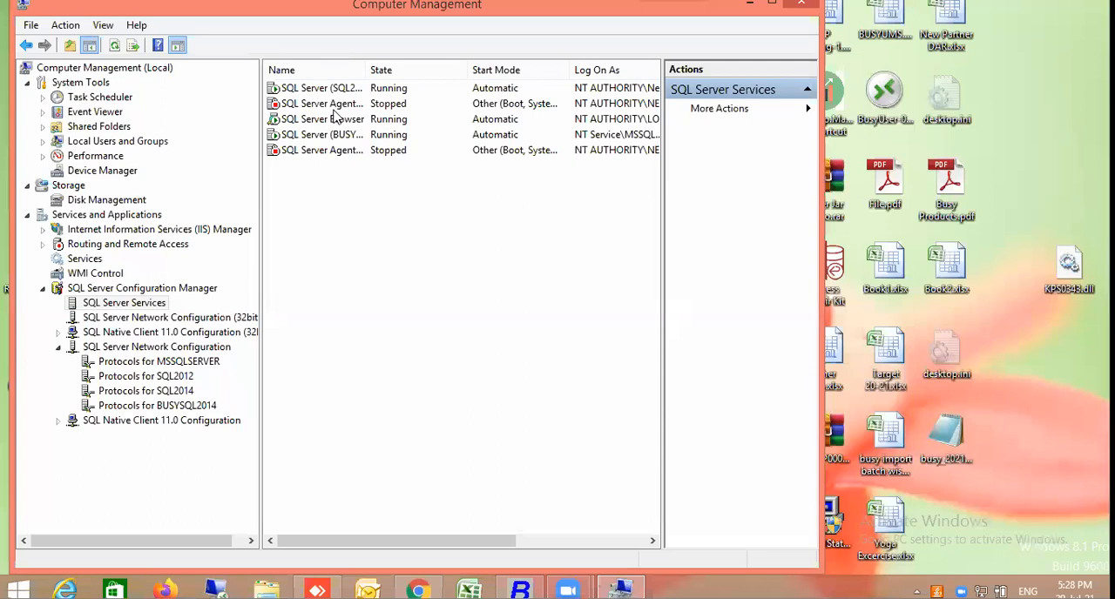
# Restart the SQL Server (BUSYSQL2014) service so its new port settings take effect
pyautogui.click(335, 135)
pyautogui.rightClick(334, 140)
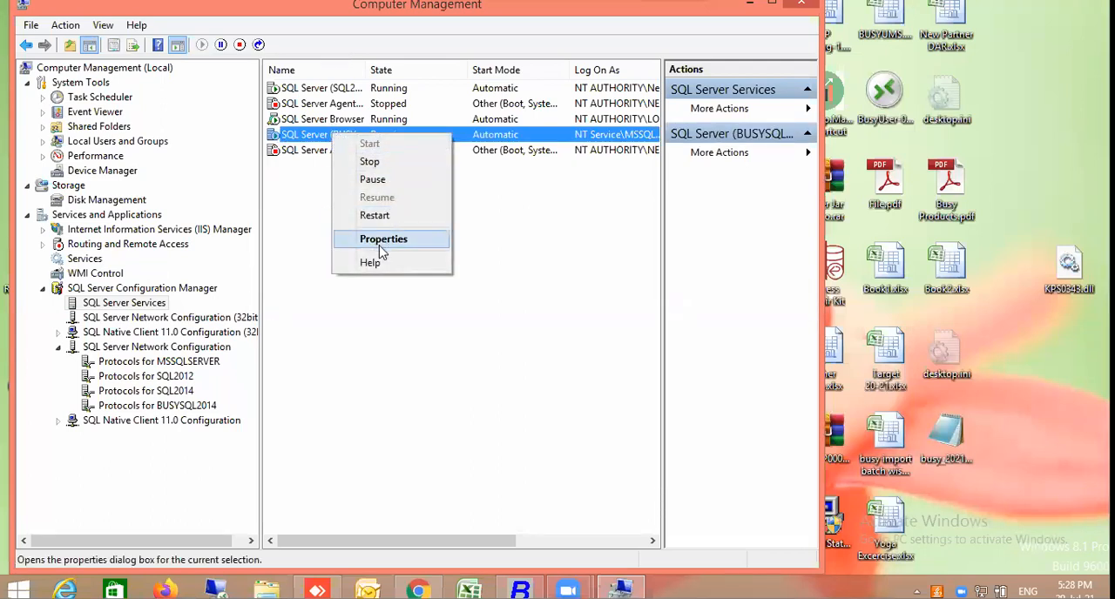
pyautogui.click(382, 218)
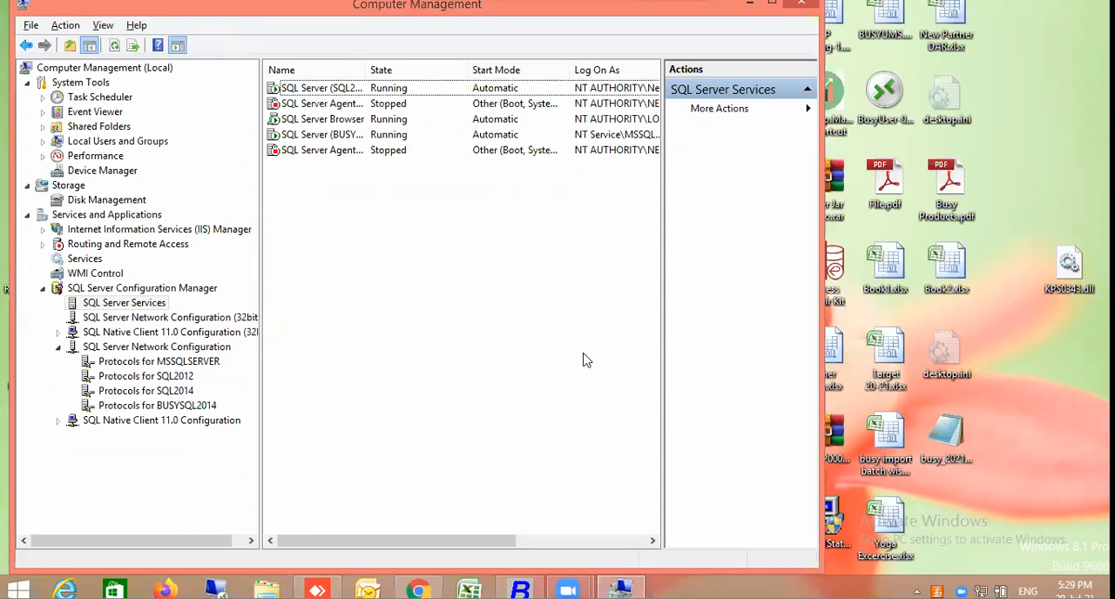
# Close Computer Management and launch SQL Server Management Studio with the ssms command
pyautogui.hotkey('alt', 'F4')
pyautogui.press('super')
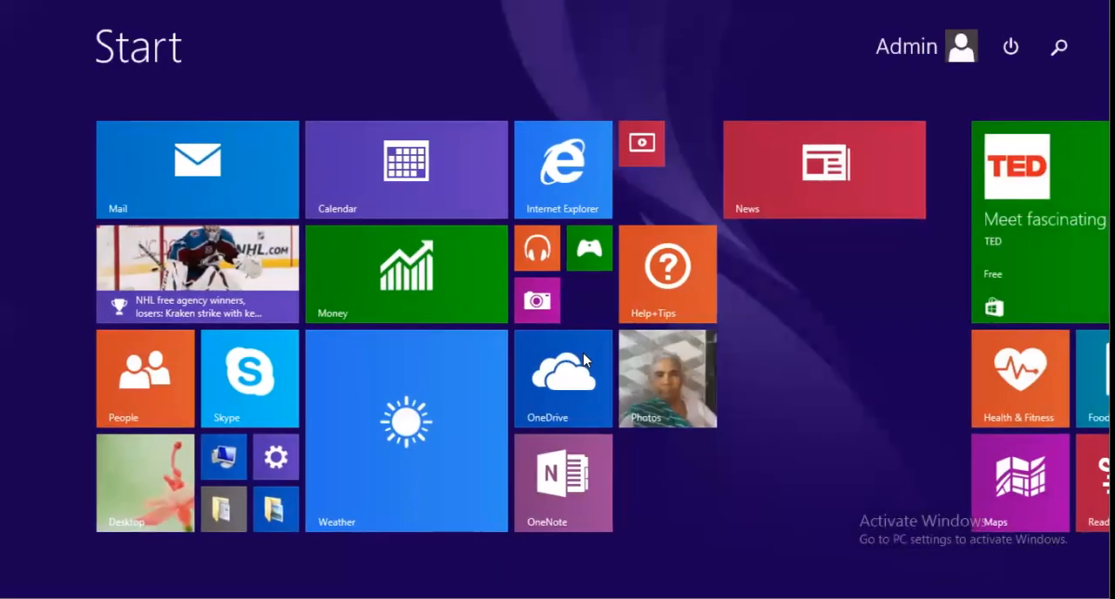
pyautogui.press('super')
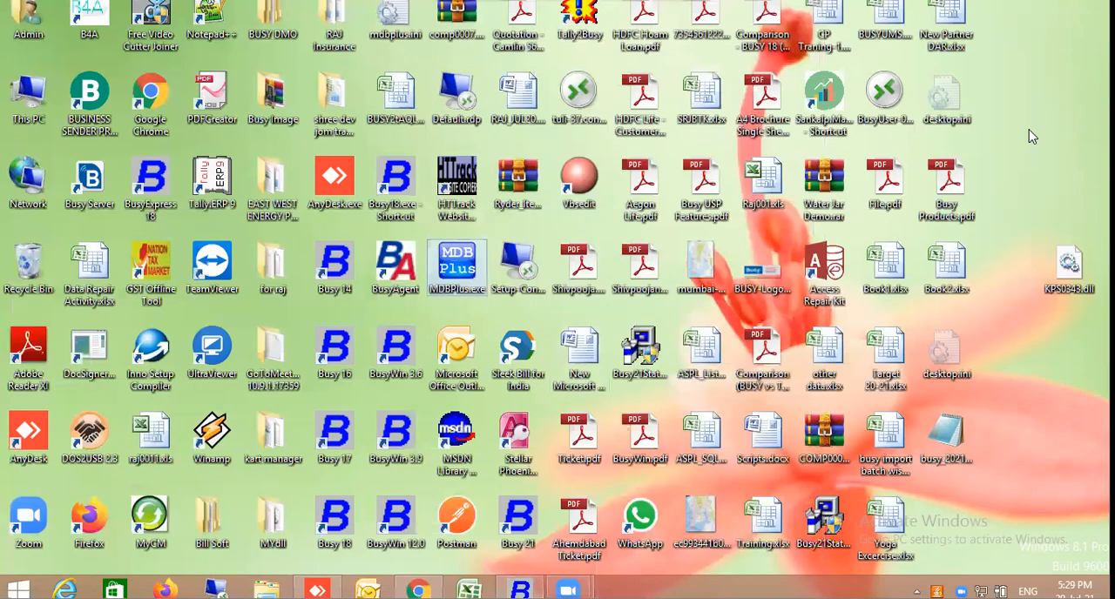
pyautogui.press('super+r')
pyautogui.write('cmd')
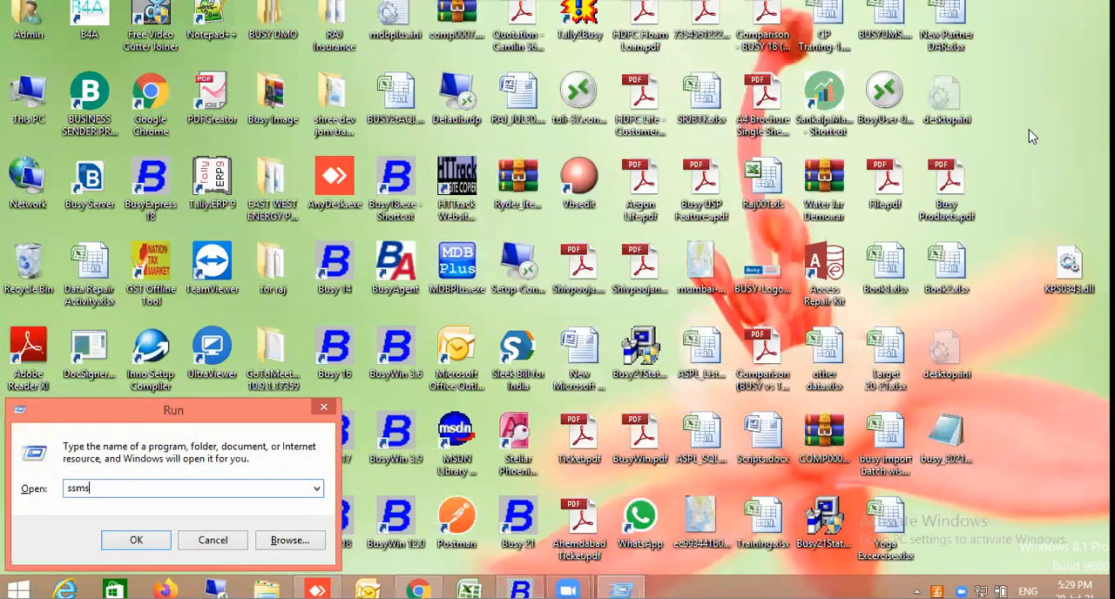
pyautogui.press('Return')
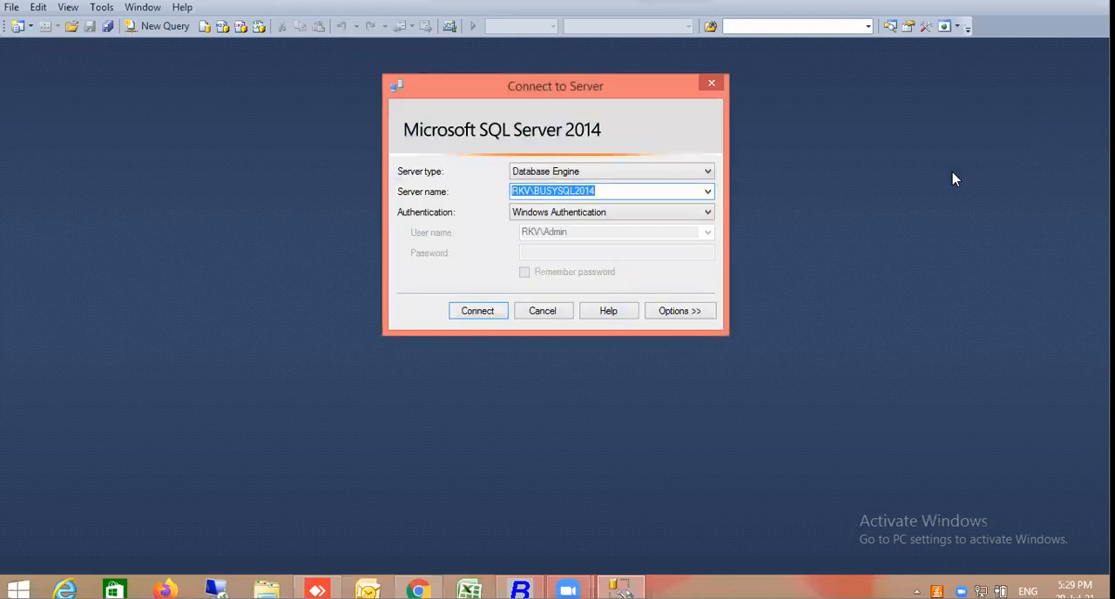
# Connect to the server RKV\SQL2014 using SQL Server Authentication with the remembered sa login
pyautogui.click(708, 194)
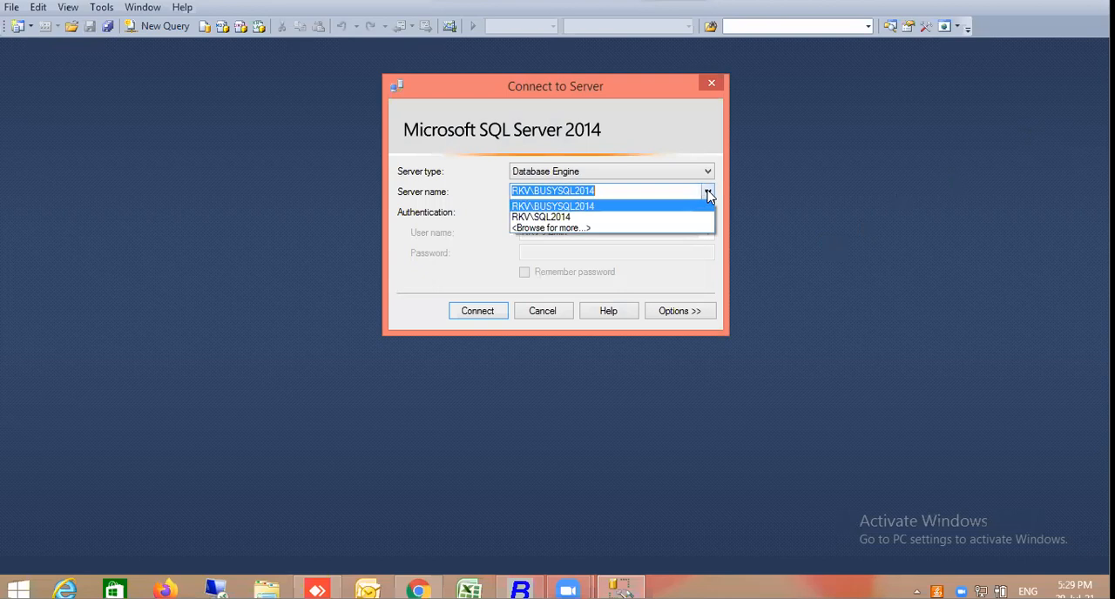
pyautogui.click(694, 218)
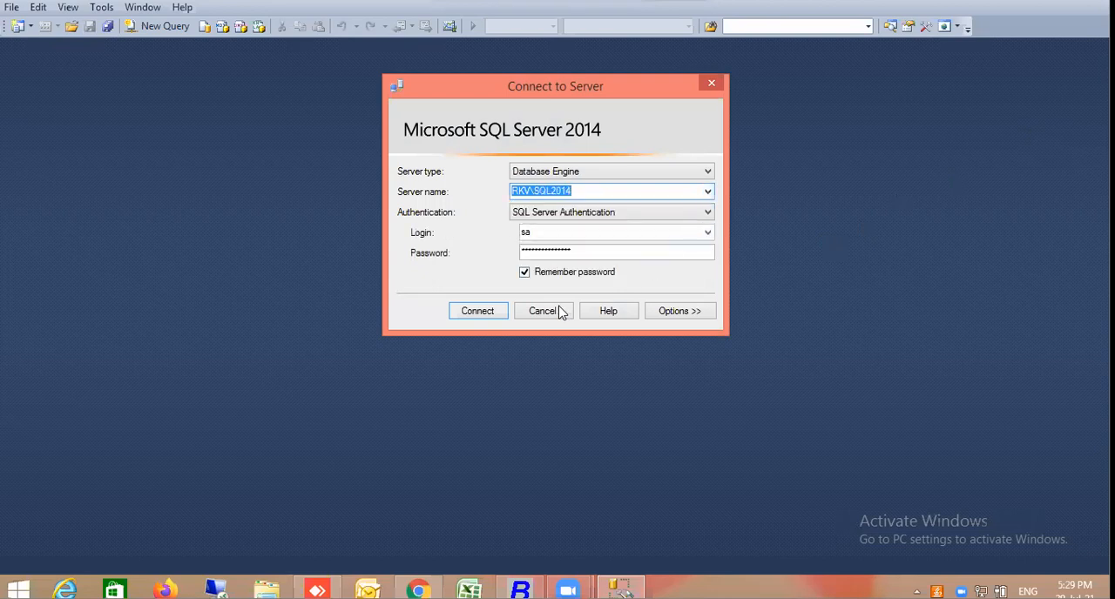
pyautogui.click(497, 314)
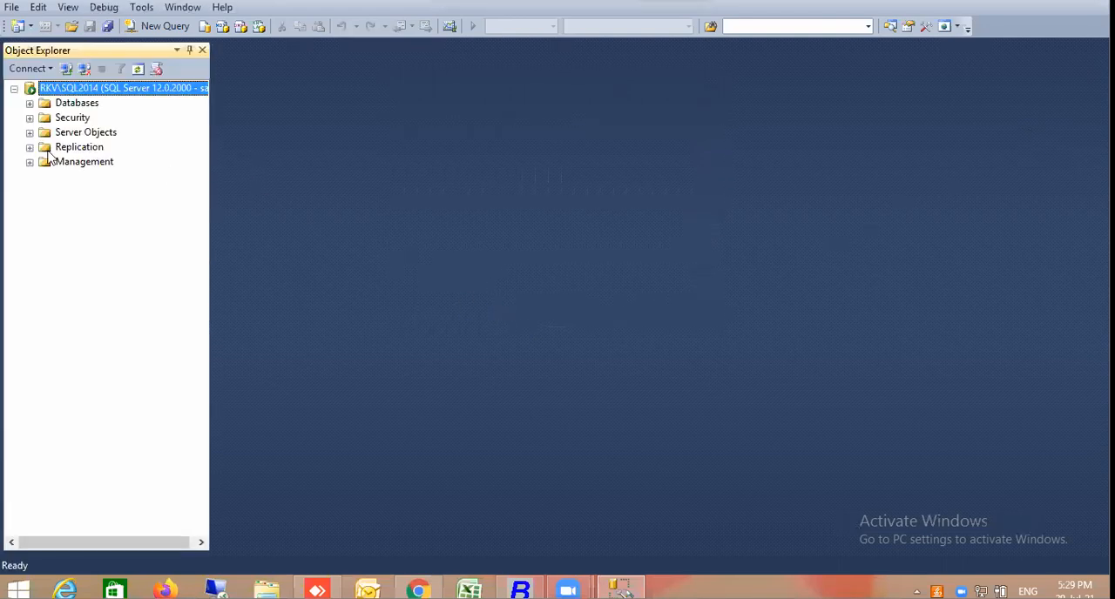
# Start attaching a database to SQL2014 and add COMPINFO.mdf from the instance's DATA folder
pyautogui.click(30, 102)
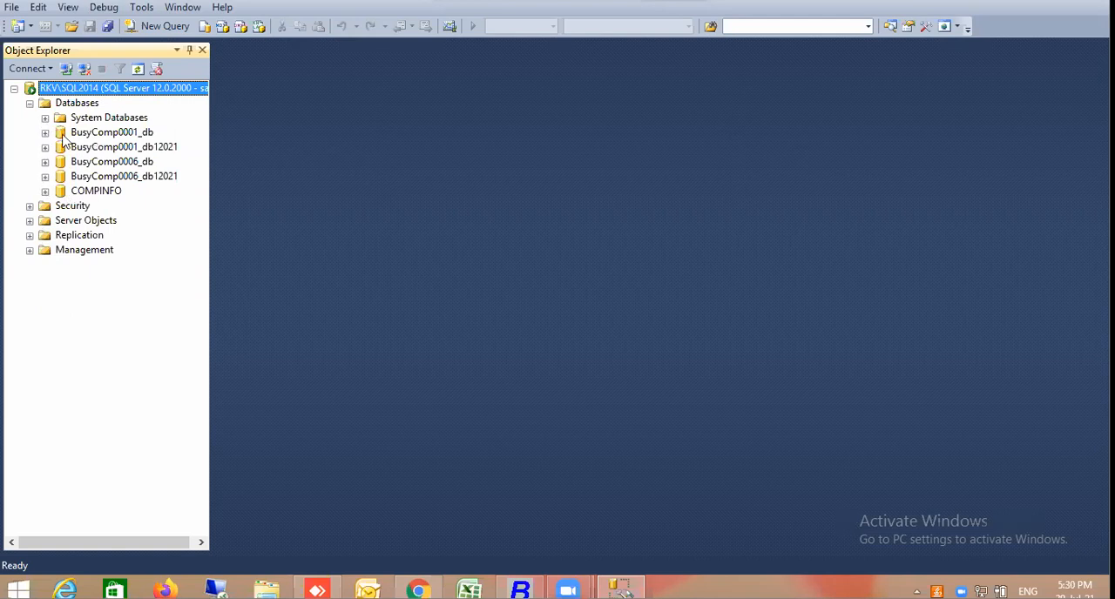
pyautogui.click(77, 104)
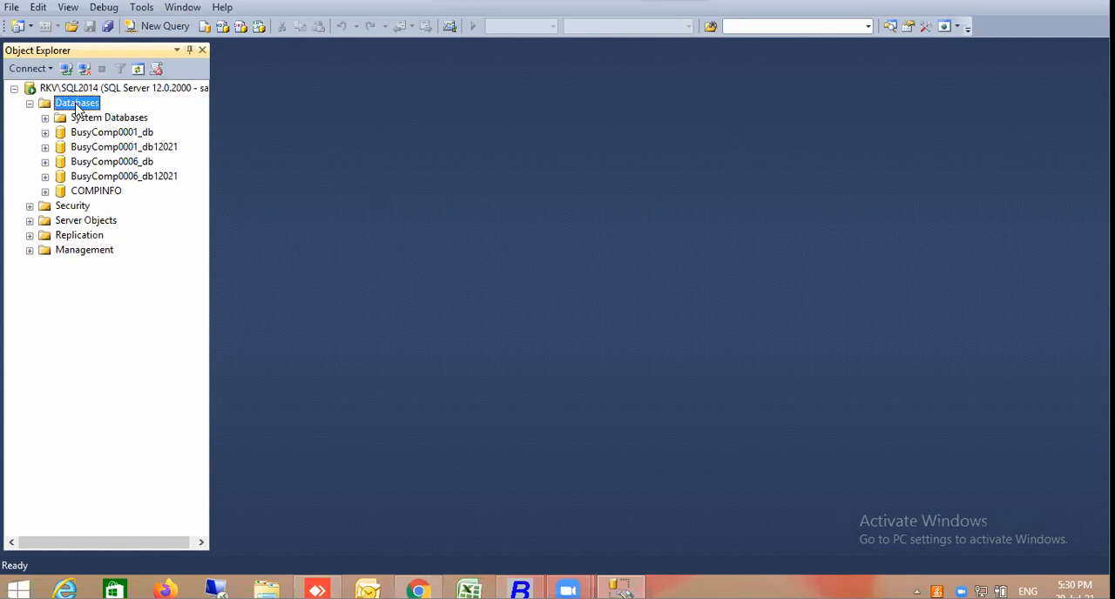
pyautogui.rightClick(78, 107)
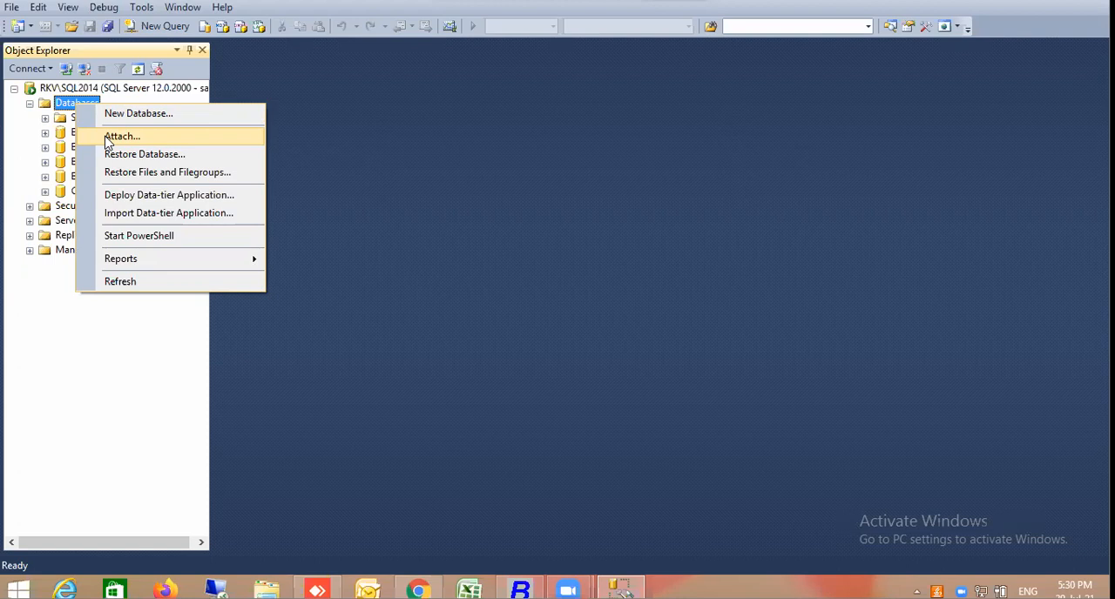
pyautogui.click(108, 139)
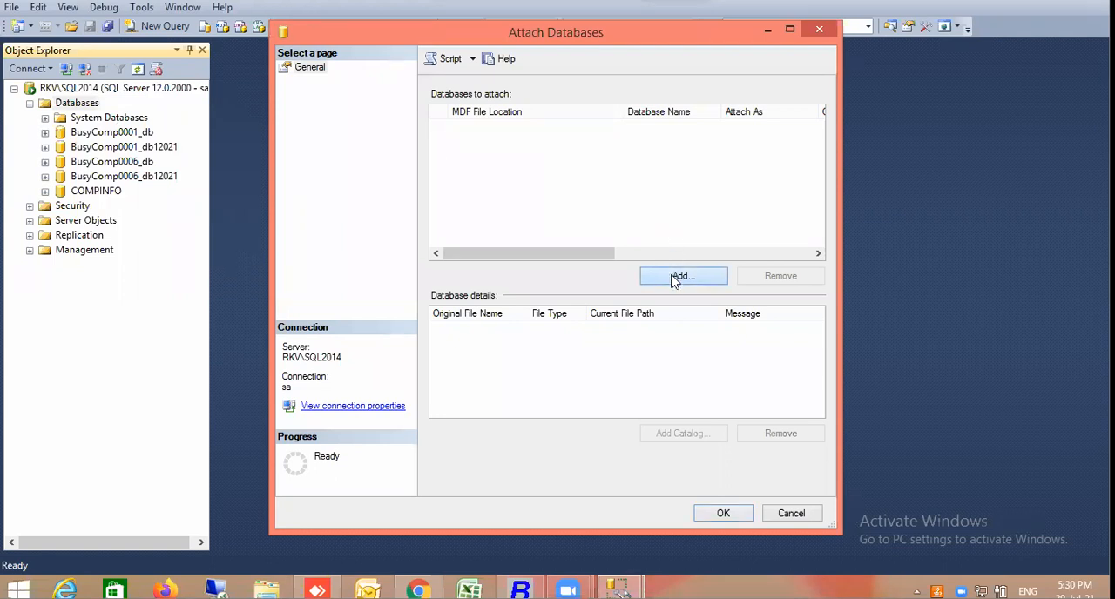
pyautogui.click(673, 280)
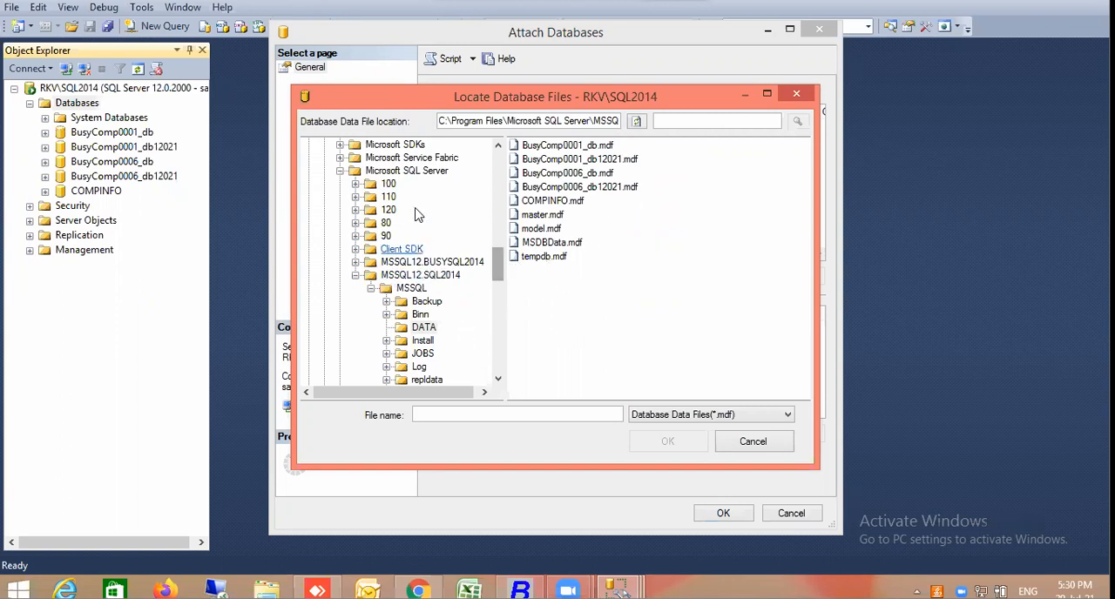
pyautogui.click(555, 205)
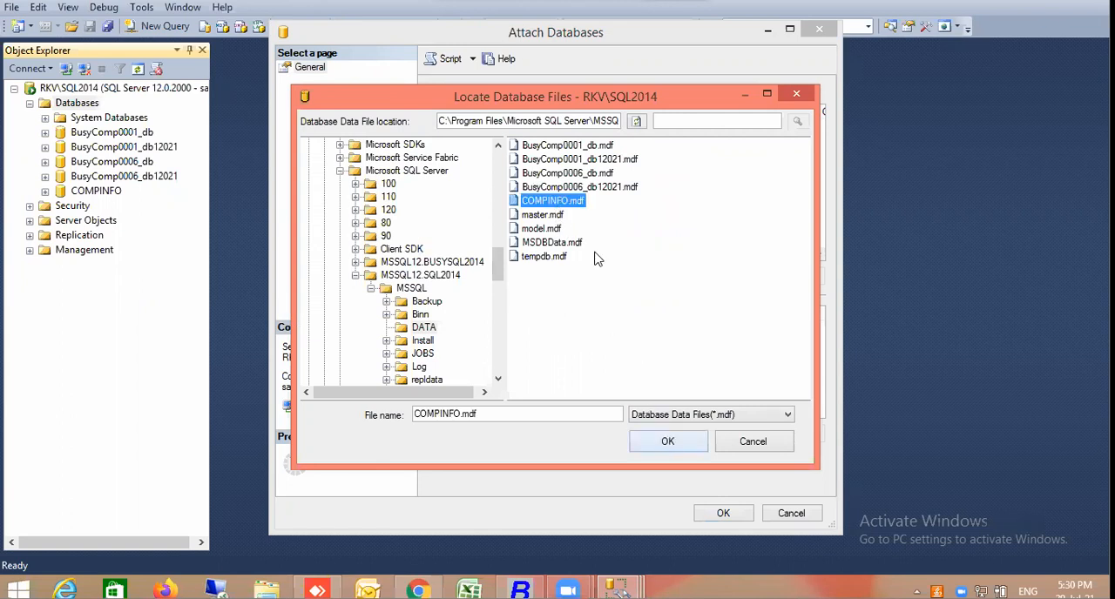
pyautogui.click(667, 442)
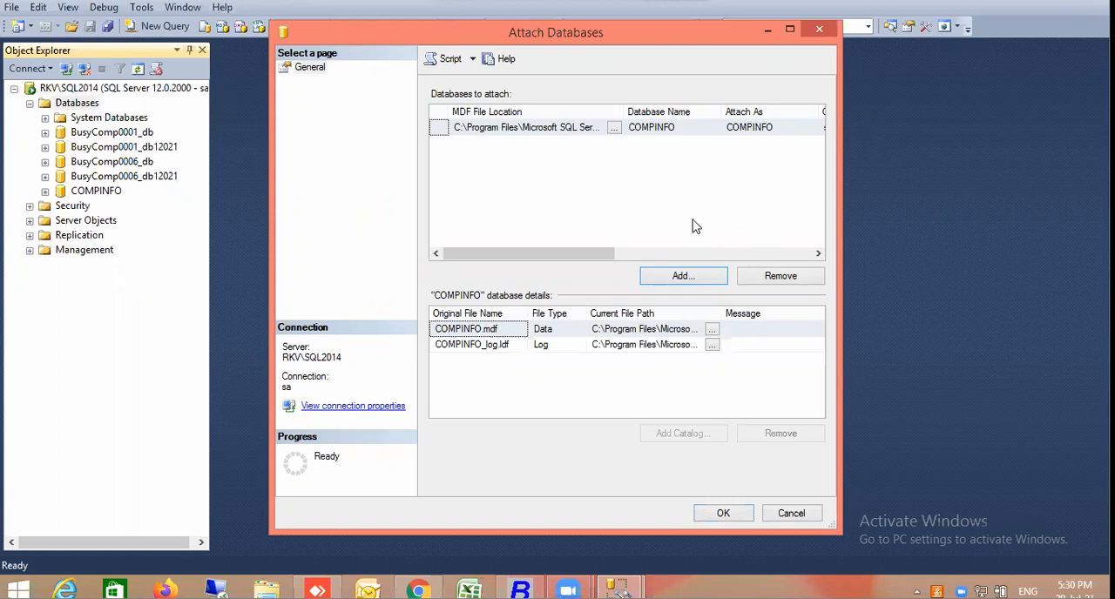
# Set the Attach As name of the COMPINFO database to COMPINFO123 and attach it
pyautogui.click(759, 253)
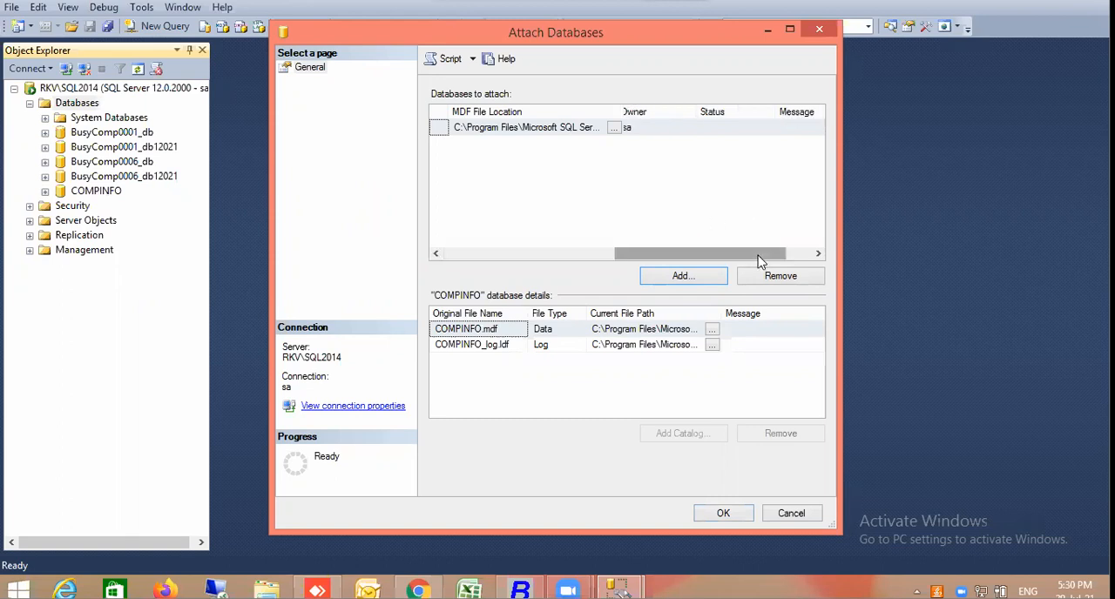
pyautogui.click(607, 253)
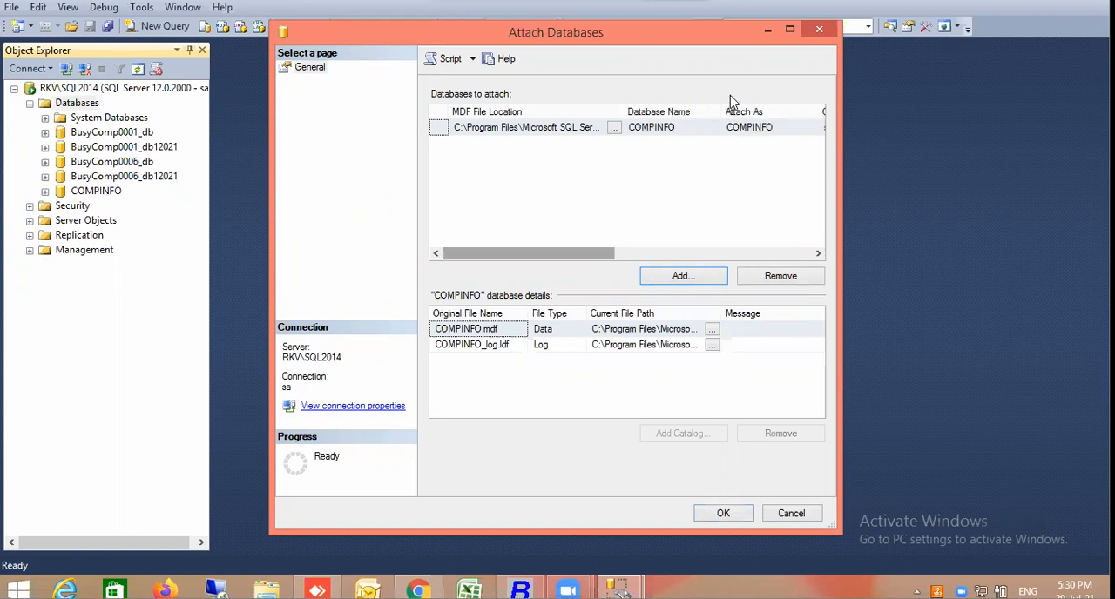
pyautogui.click(683, 131)
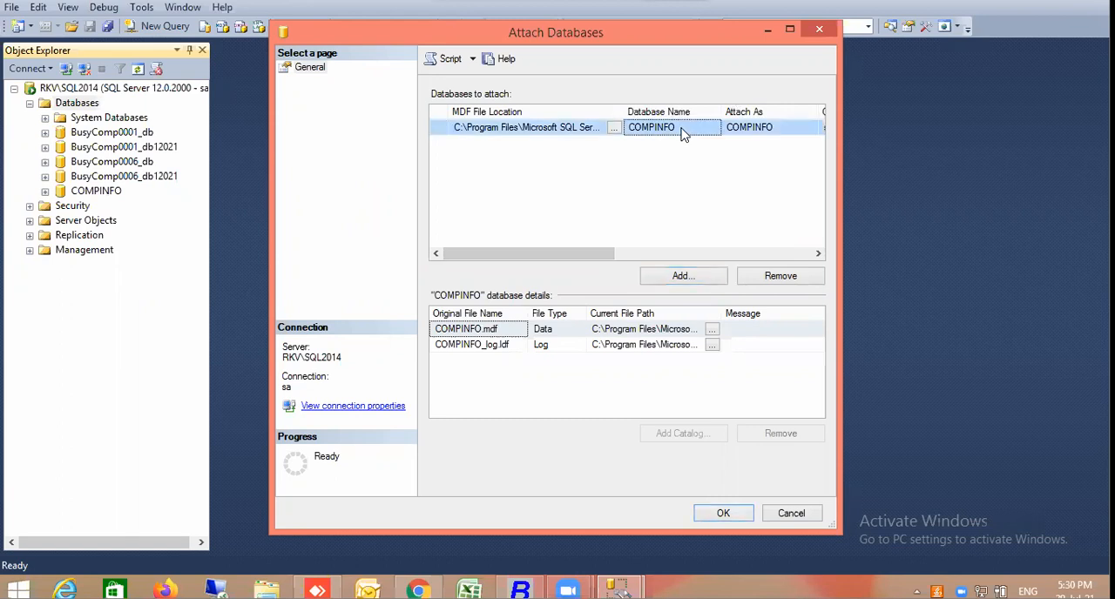
pyautogui.click(750, 127)
pyautogui.doubleClick(750, 127)
pyautogui.click(780, 127)
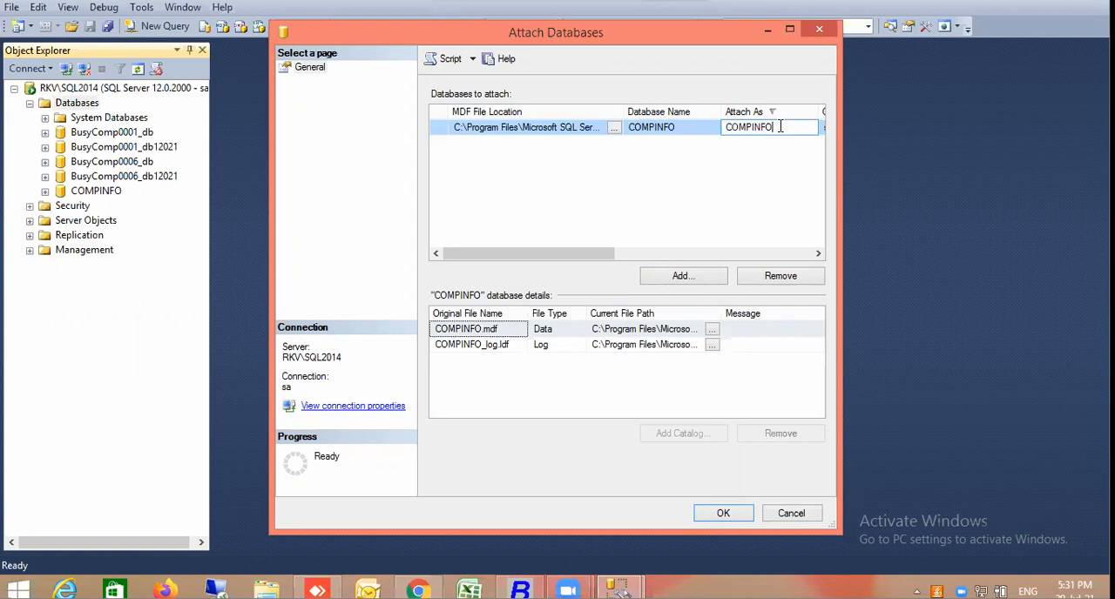
pyautogui.write('123')
pyautogui.click(723, 515)
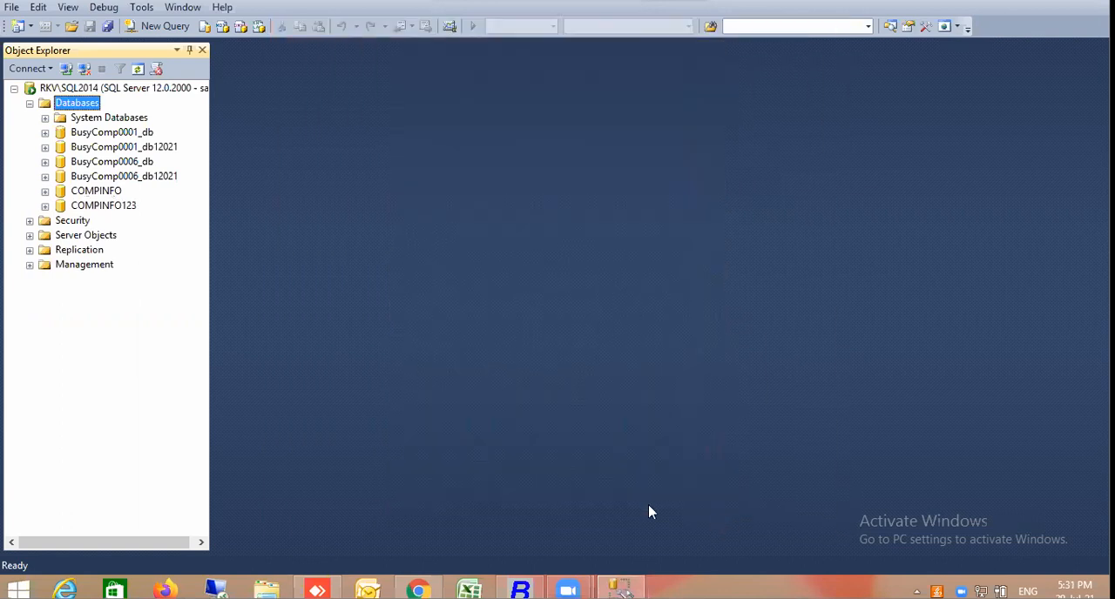
# Delete the COMPINFO123 database from the SQL2014 instance, including its backup and restore history
pyautogui.click(117, 213)
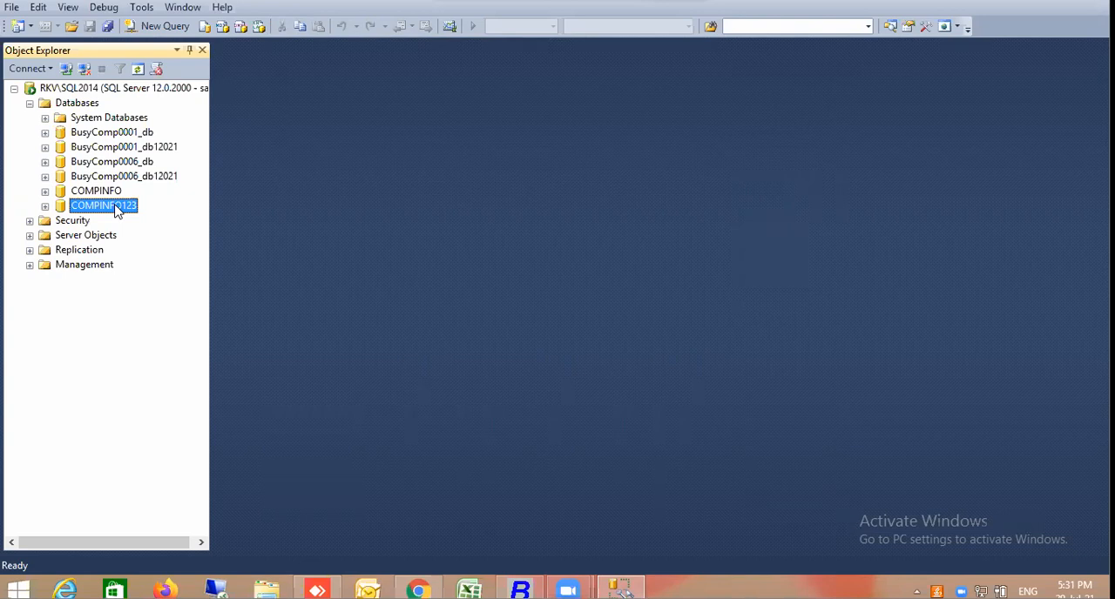
pyautogui.rightClick(118, 213)
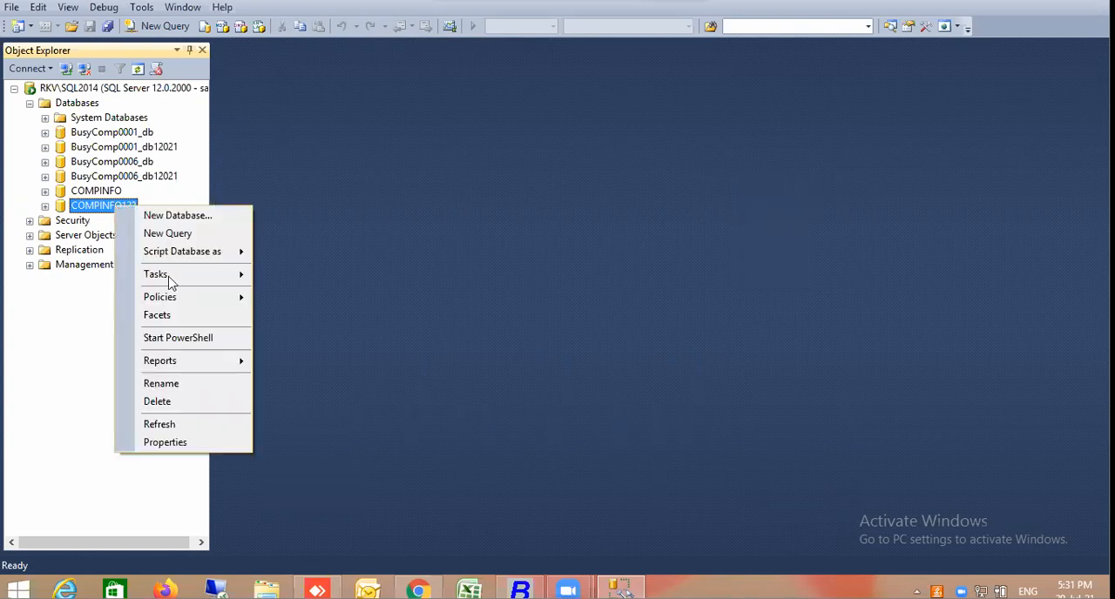
pyautogui.click(158, 402)
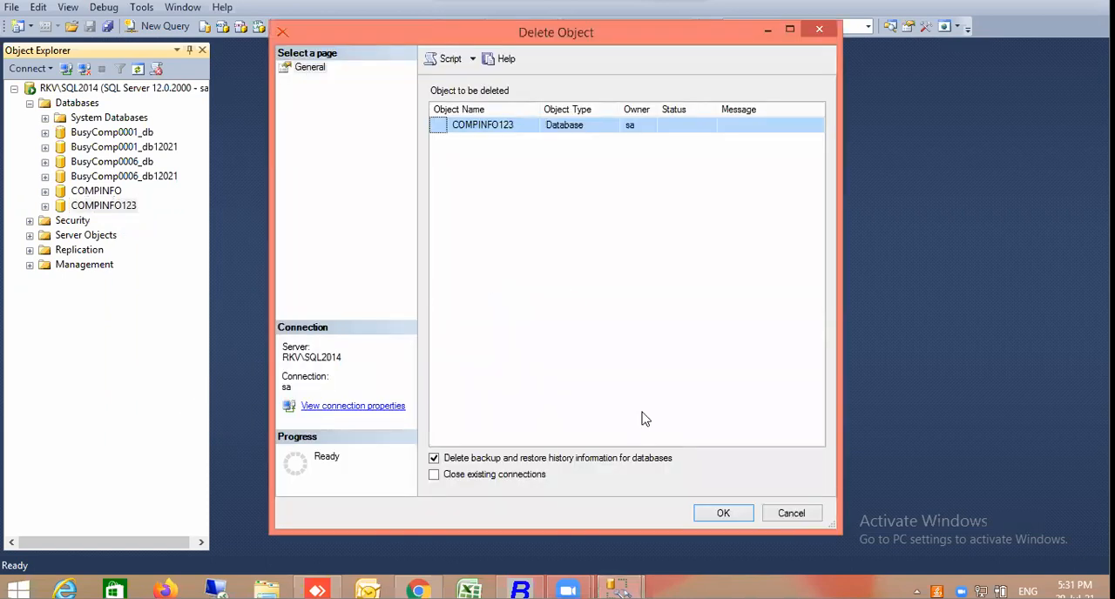
pyautogui.click(717, 517)
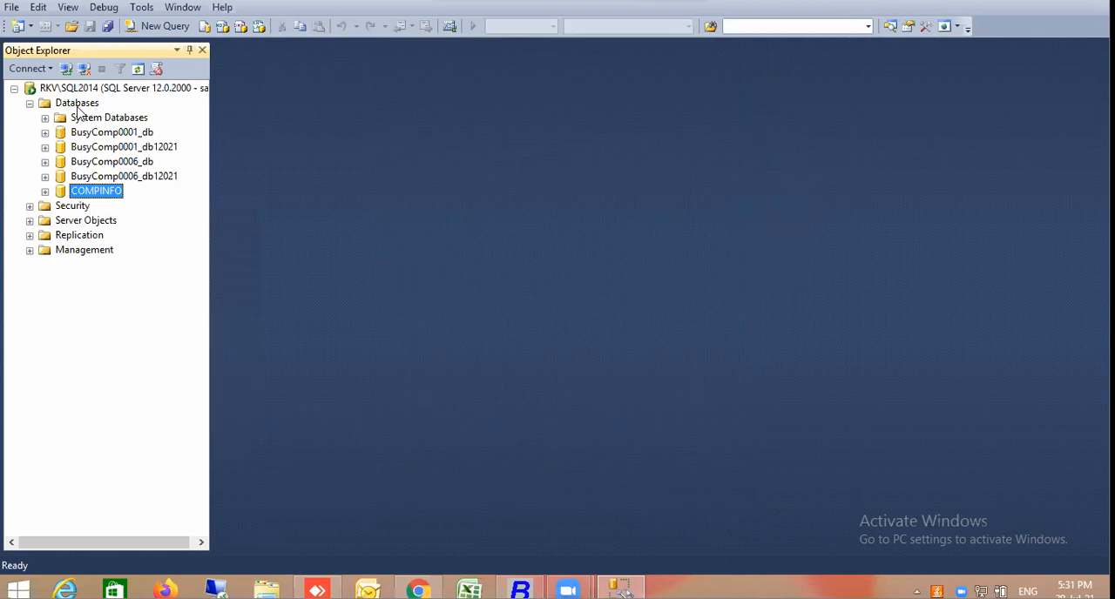
pyautogui.click(78, 104)
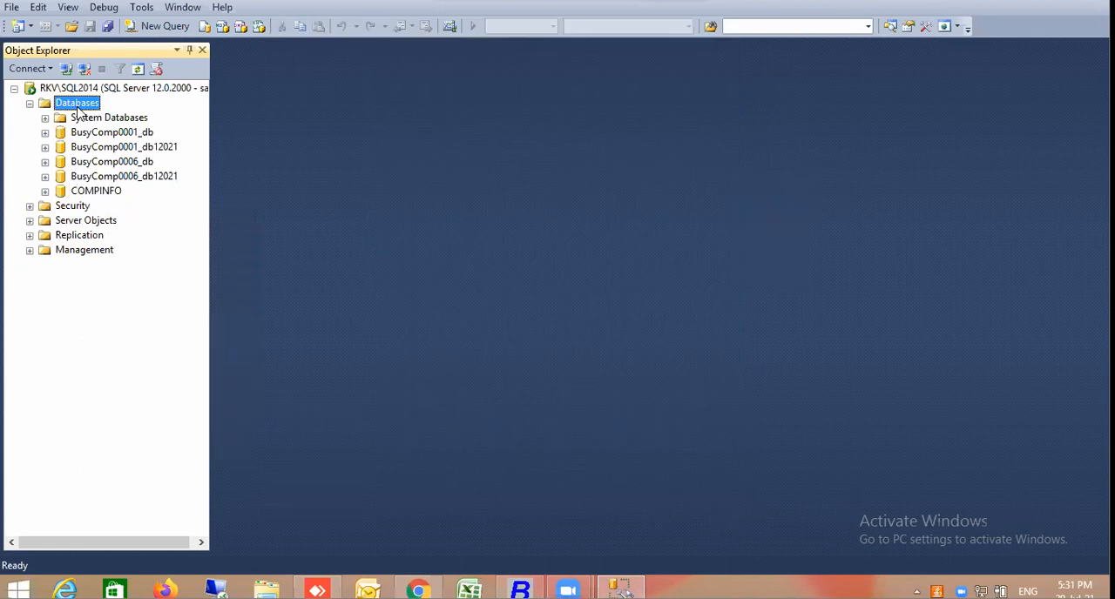
pyautogui.rightClick(77, 106)
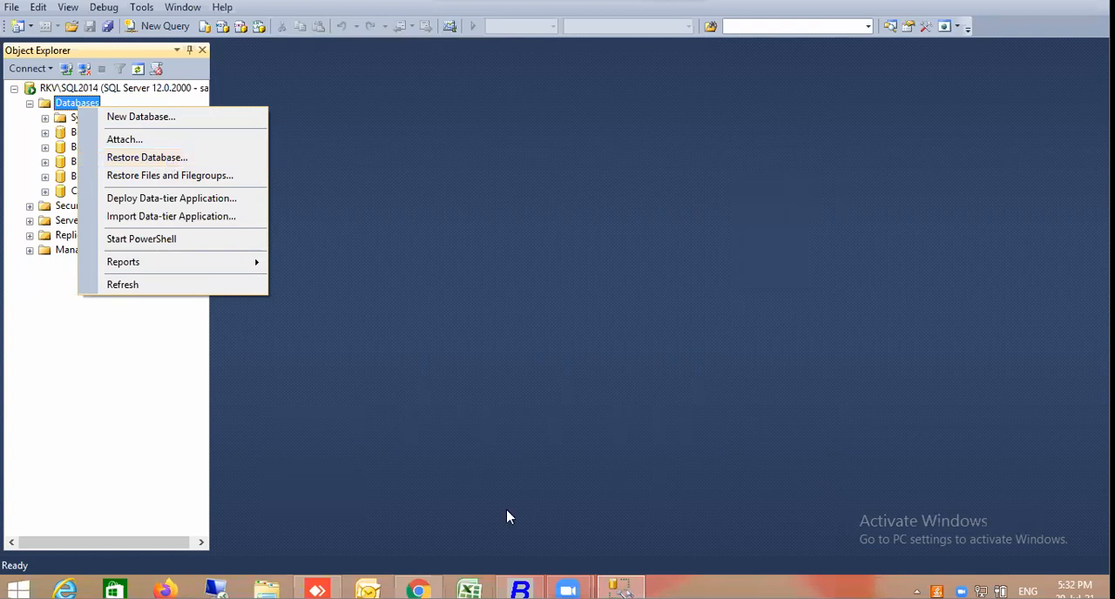
# Switch to Busy and view the list of companies available to open, then leave it without opening one
pyautogui.click(520, 589)
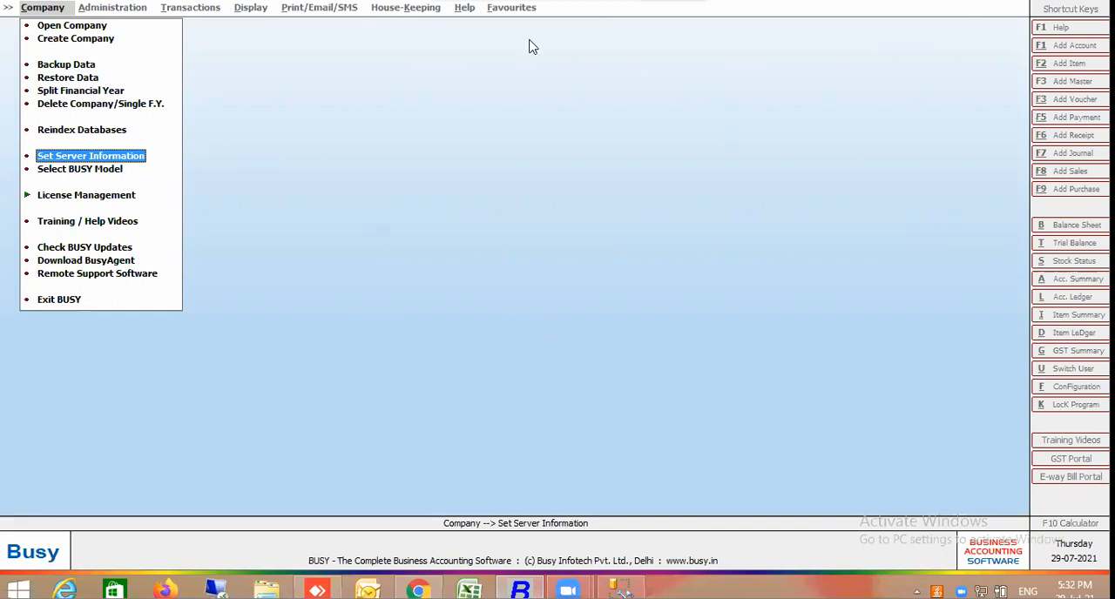
pyautogui.click(84, 26)
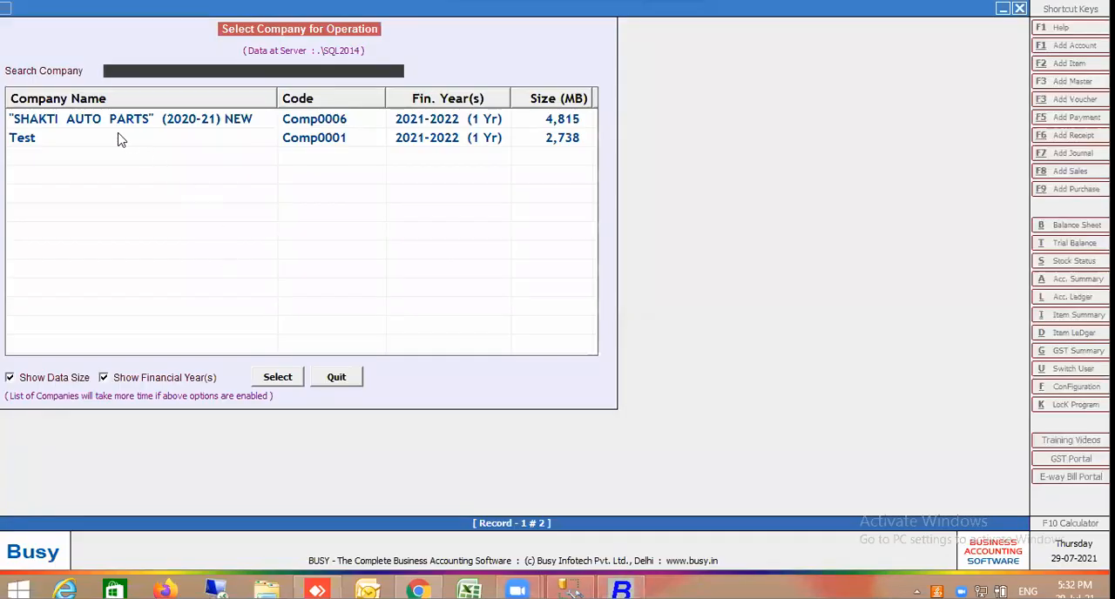
pyautogui.click(119, 139)
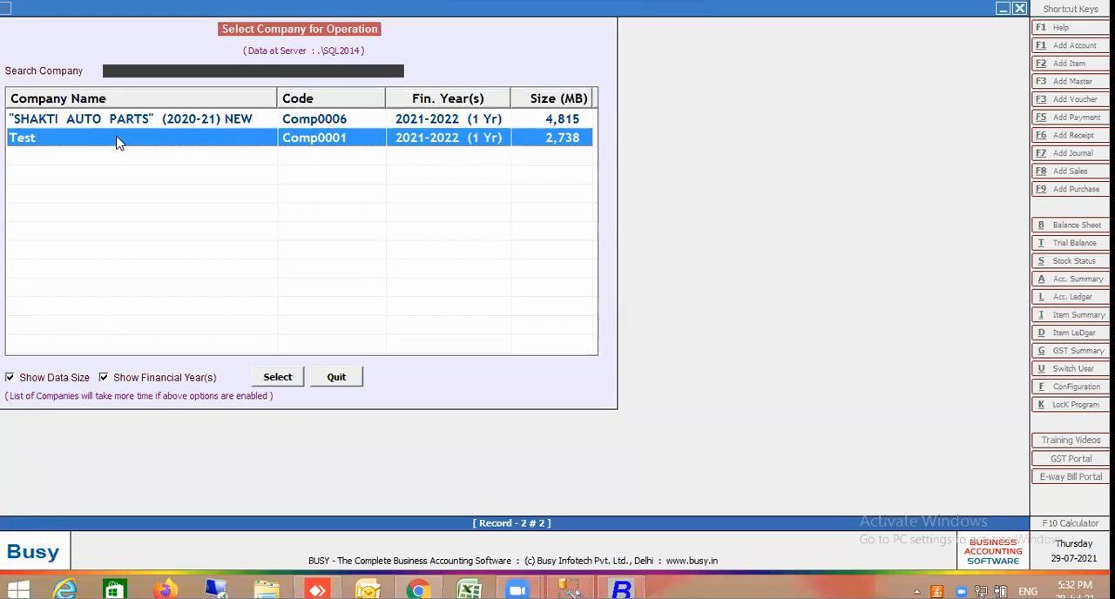
pyautogui.click(336, 376)
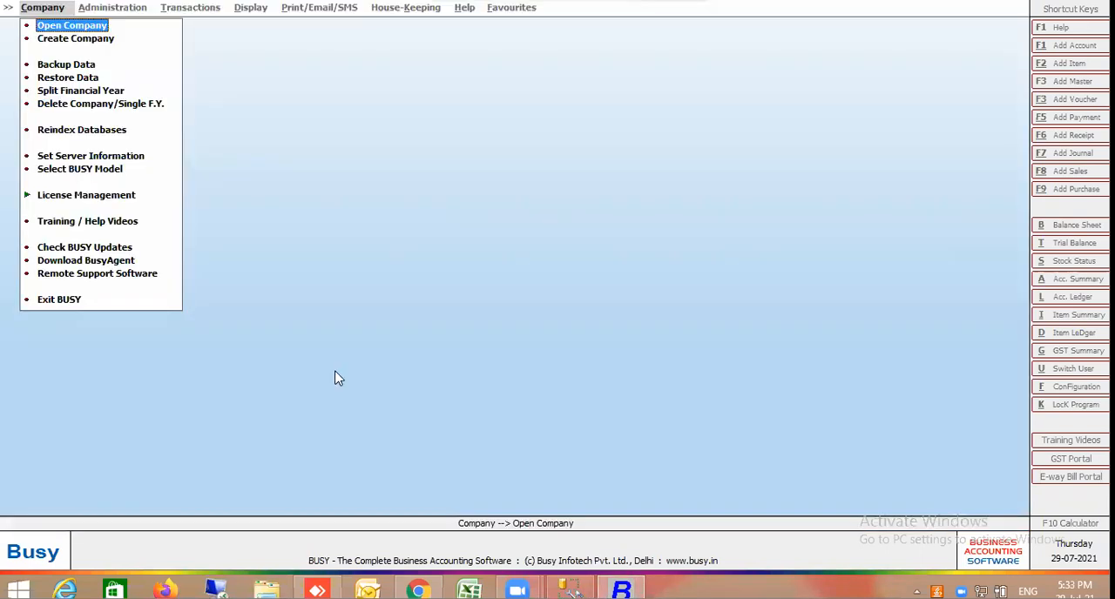
# Start a data backup of the company Test, signing in with its user name and password
pyautogui.click(98, 40)
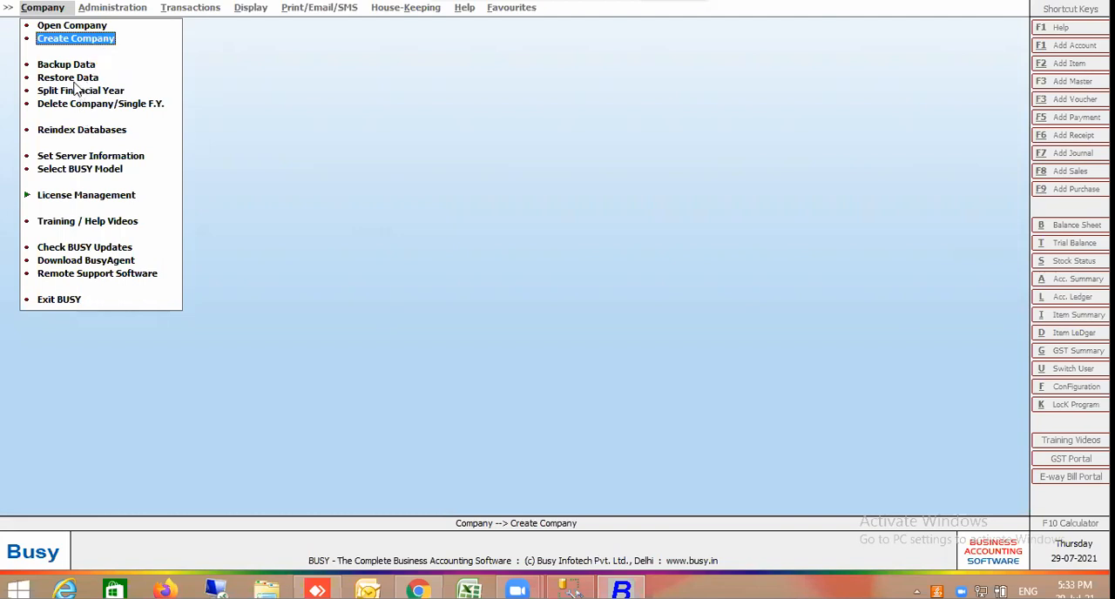
pyautogui.click(67, 63)
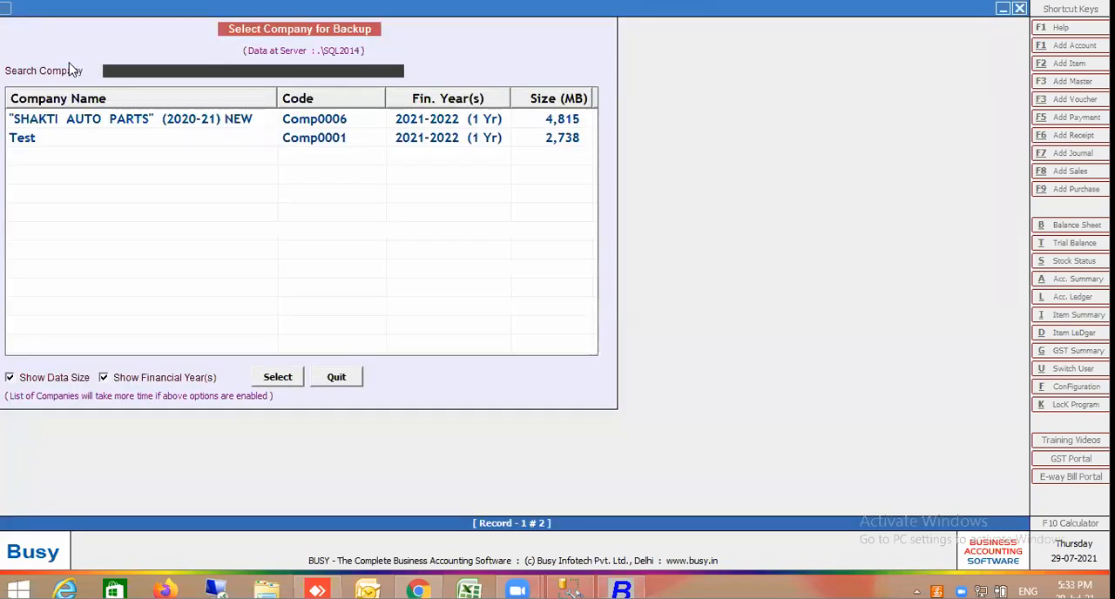
pyautogui.click(67, 146)
pyautogui.doubleClick(67, 146)
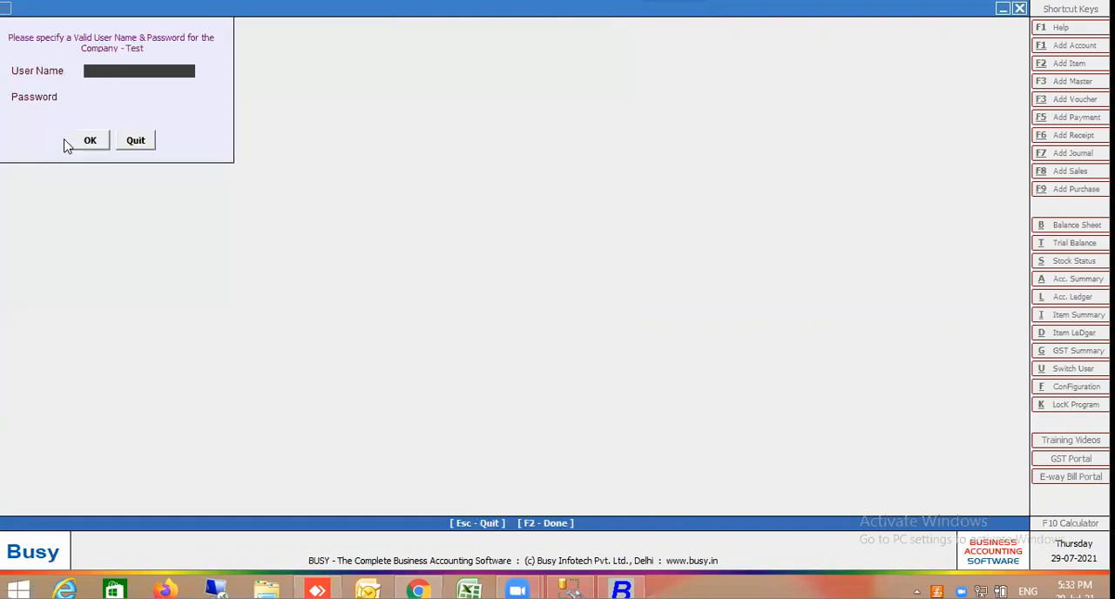
pyautogui.write('A')
pyautogui.press('Return')
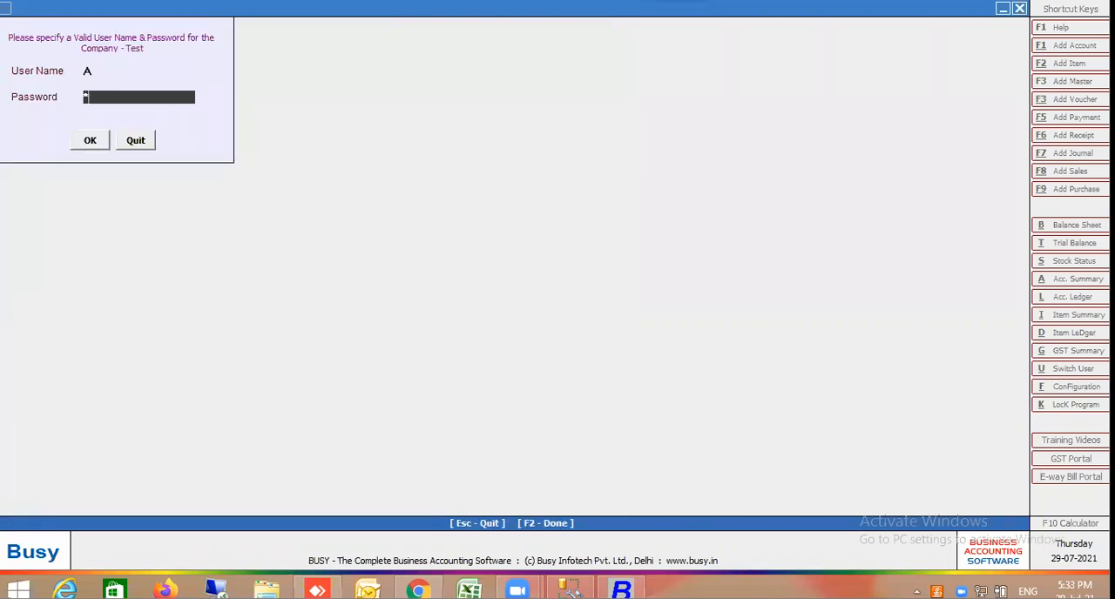
pyautogui.press('Return')
pyautogui.doubleClick(67, 146)
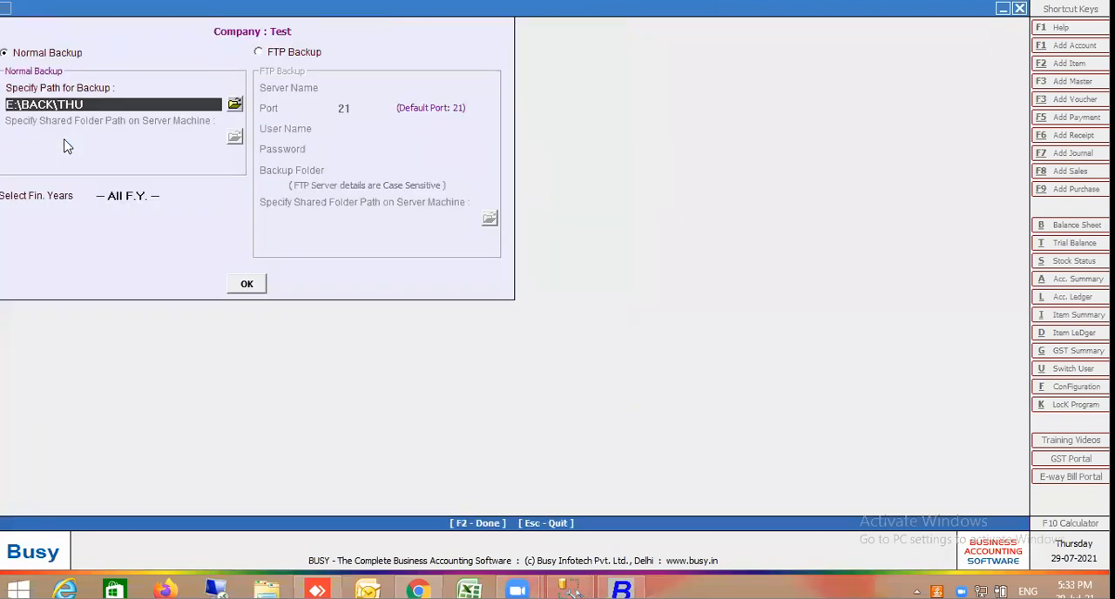
# Run a normal backup of all financial years to E:\BACK\THU and decline making another copy
pyautogui.press('Return')
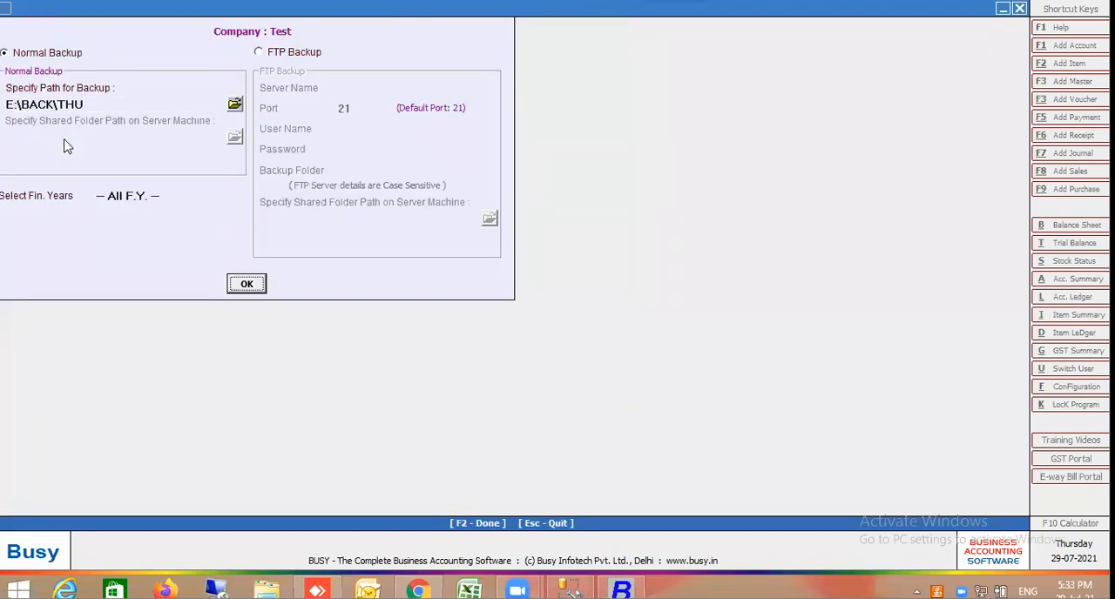
pyautogui.press('Return')
pyautogui.press('Return')
pyautogui.press('Return')
pyautogui.press('Return')
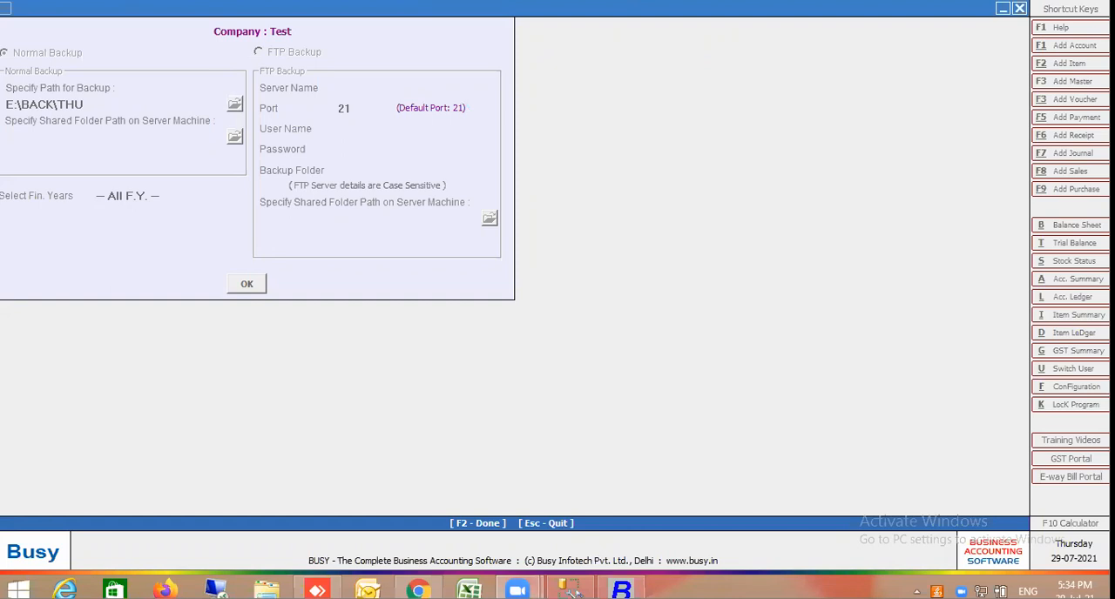
pyautogui.click(612, 450)
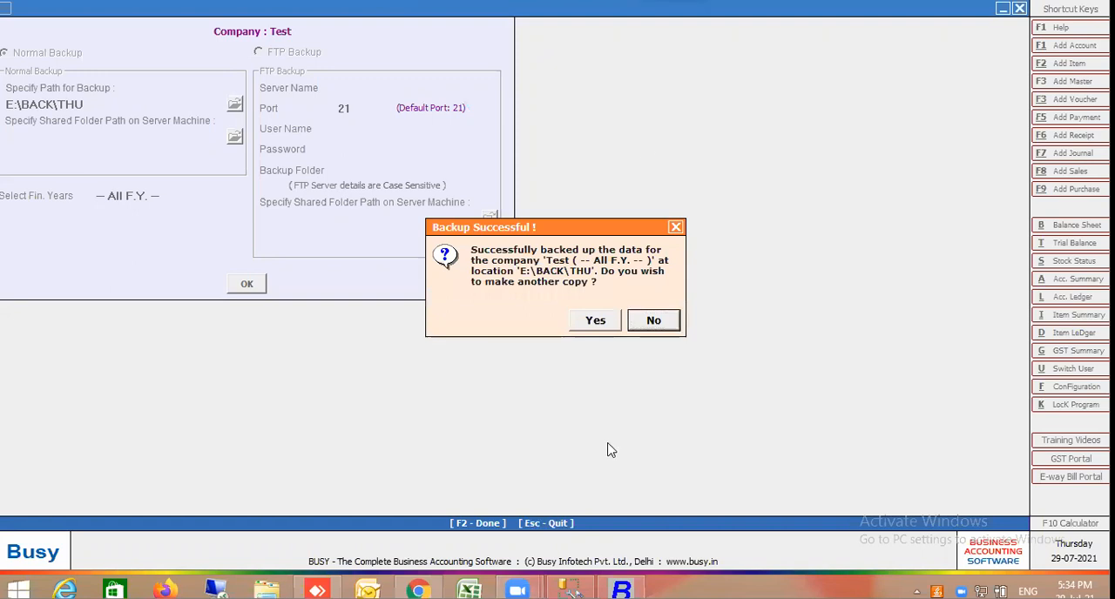
pyautogui.click(651, 321)
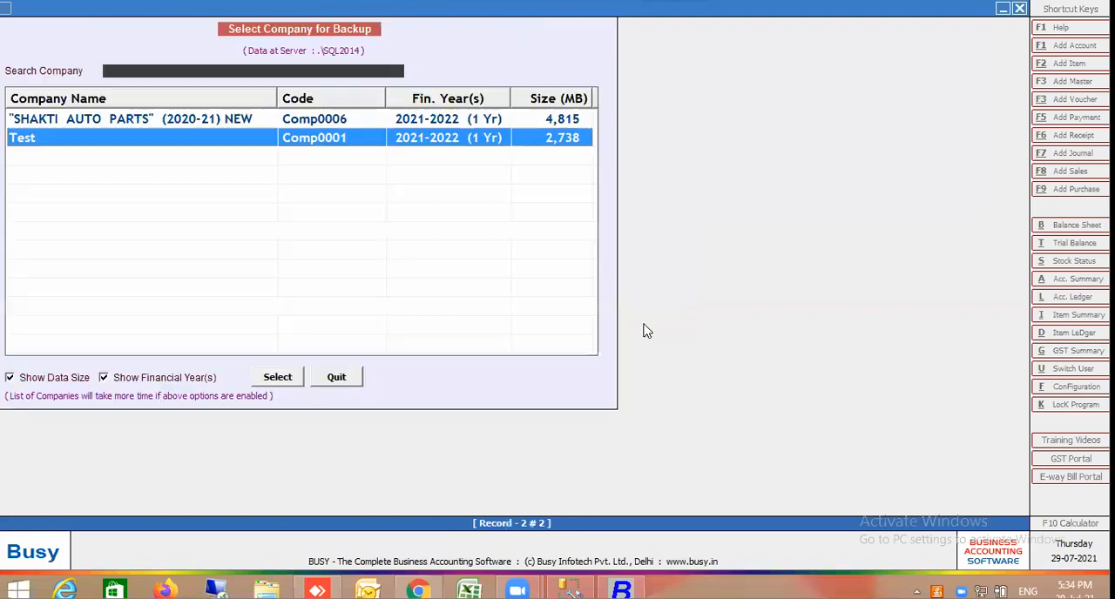
# Switch to File Explorer and look for the backup folder on Local Disk (E:)
pyautogui.click(267, 592)
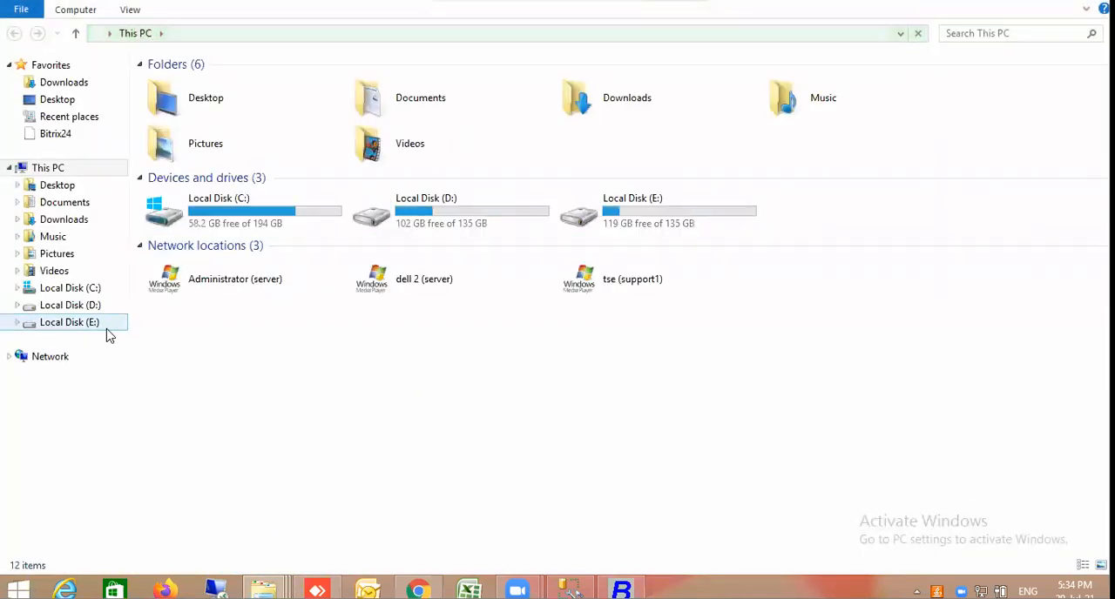
pyautogui.click(106, 329)
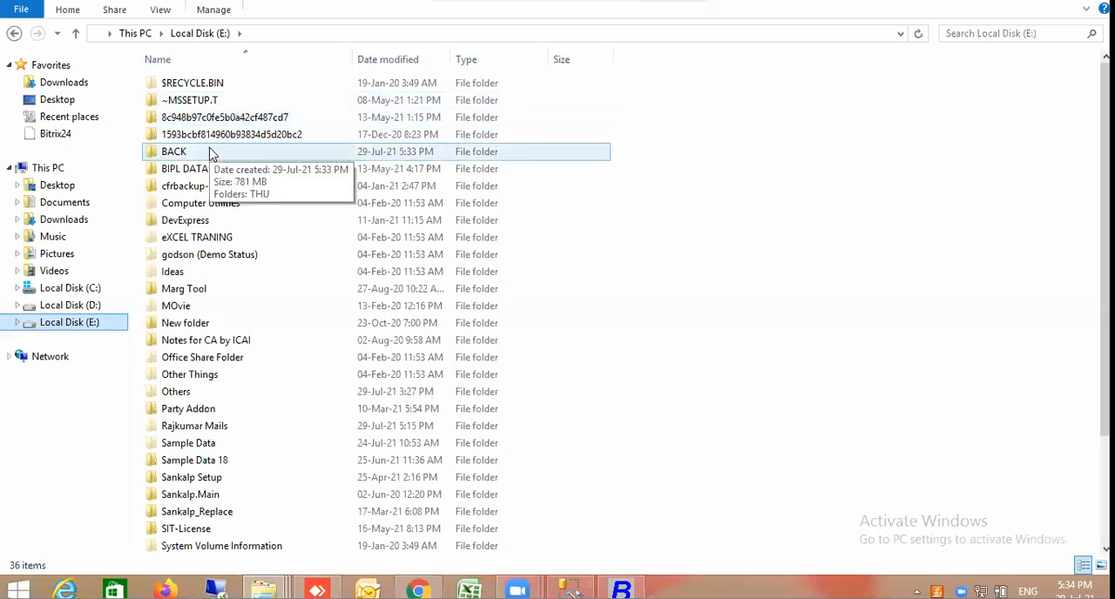
pyautogui.click(210, 151)
pyautogui.press('t')
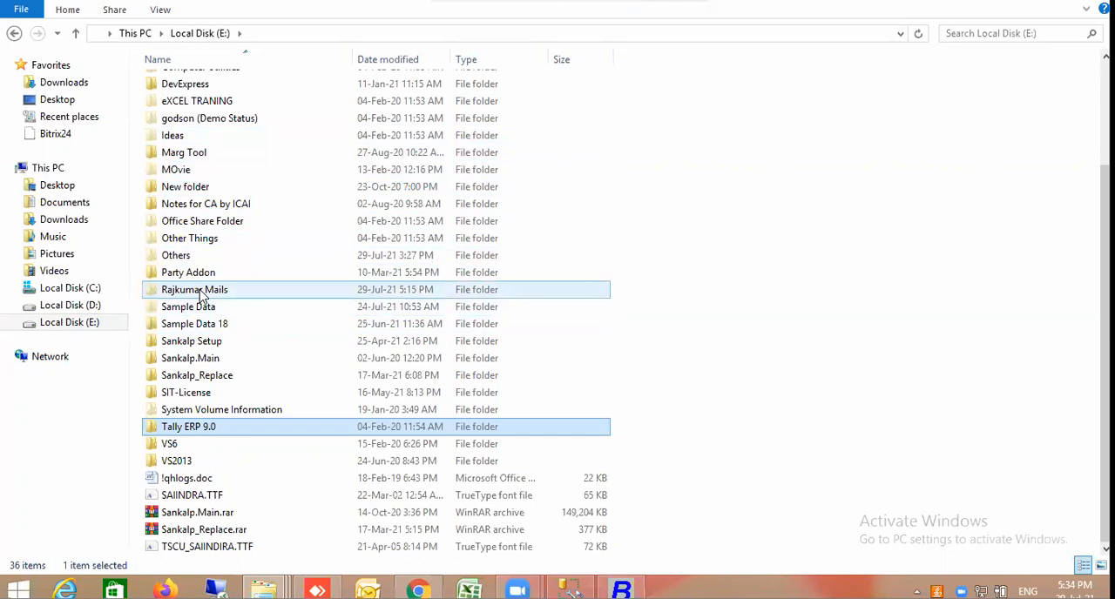
pyautogui.click(207, 185)
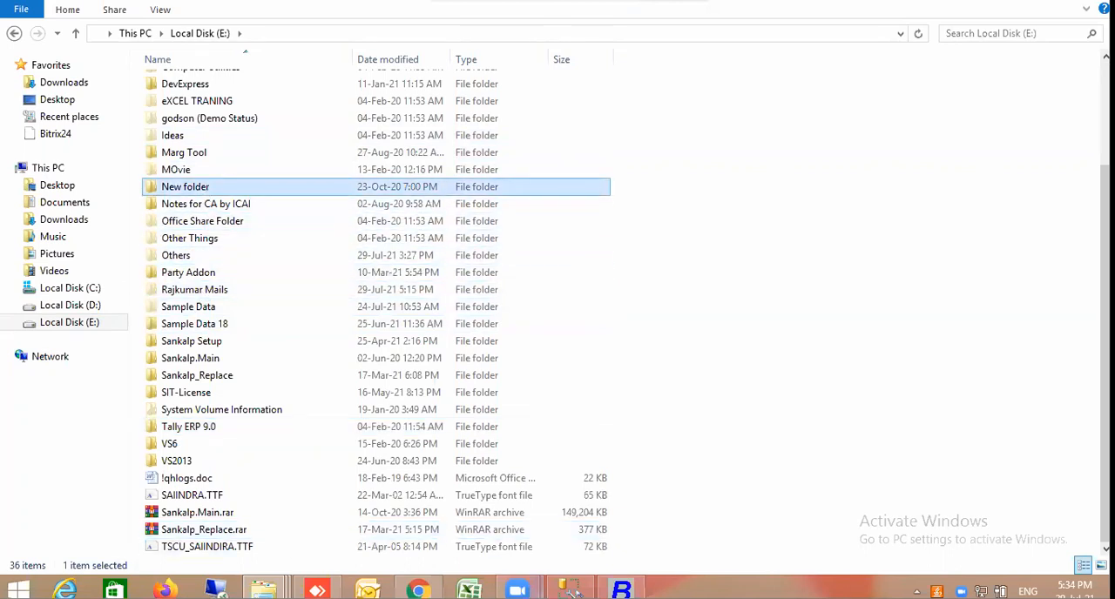
# Return to Busy, sign in to Test's backup settings again to check the backup path, and leave without backing up
pyautogui.moveTo(621, 589)
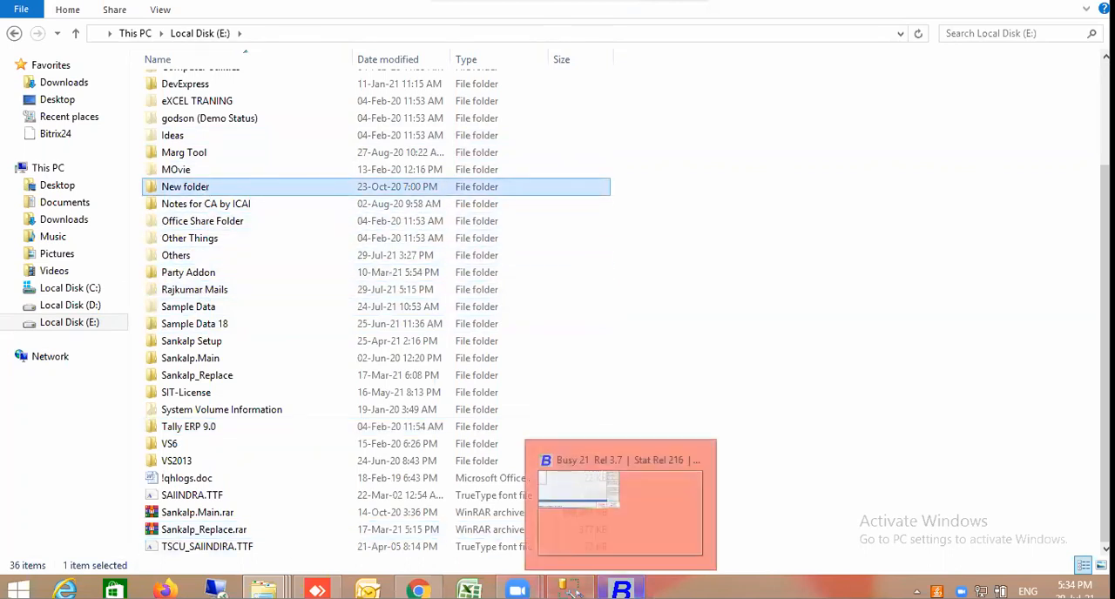
pyautogui.click(645, 541)
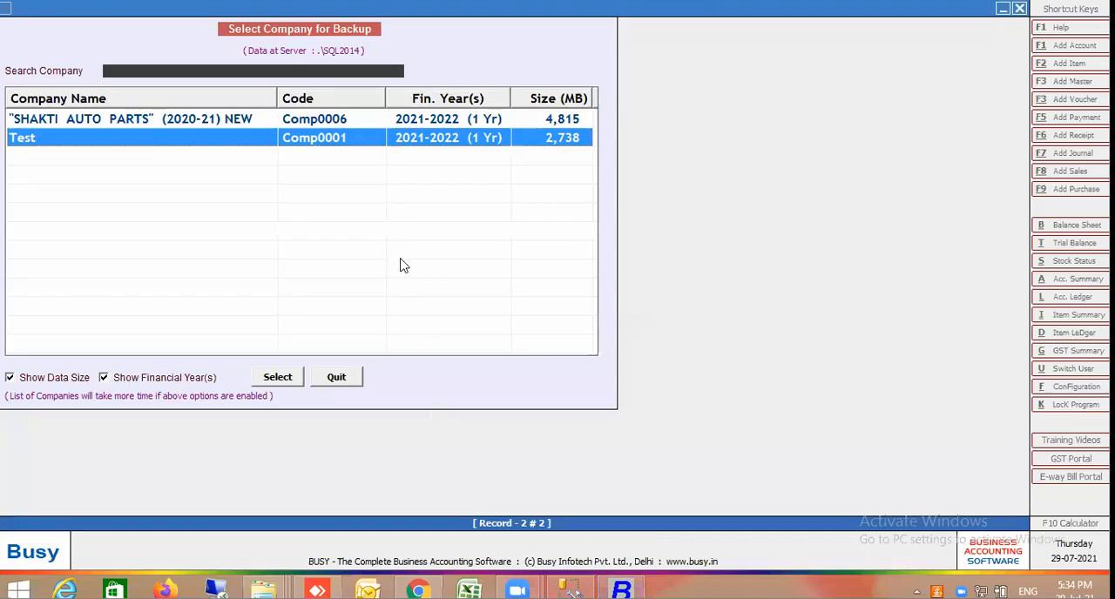
pyautogui.press('Return')
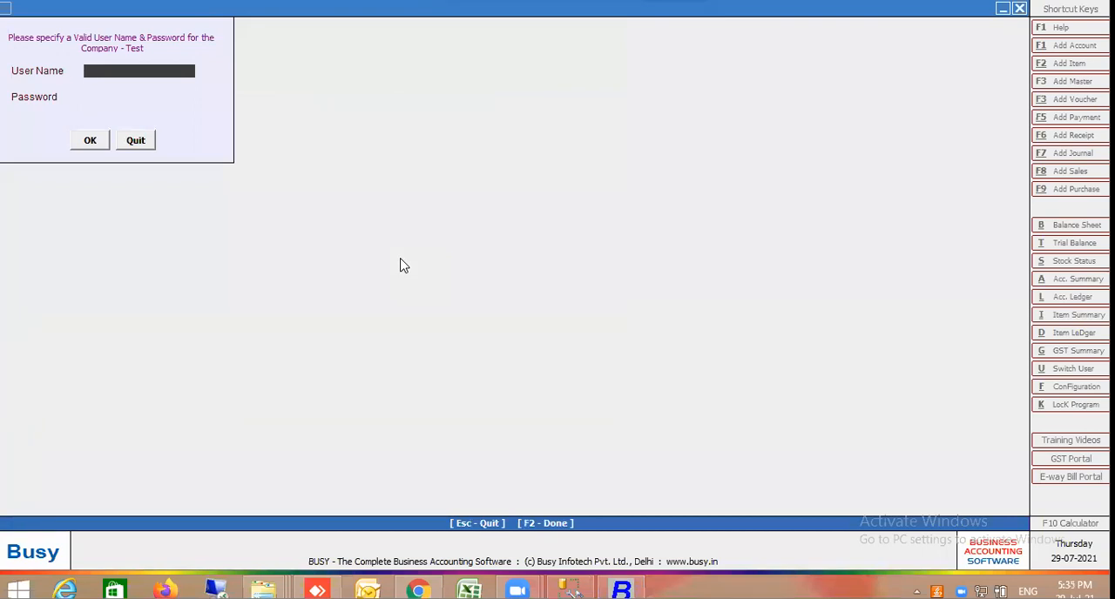
pyautogui.write('A')
pyautogui.press('Return')
pyautogui.press('Return')
pyautogui.press('Return')
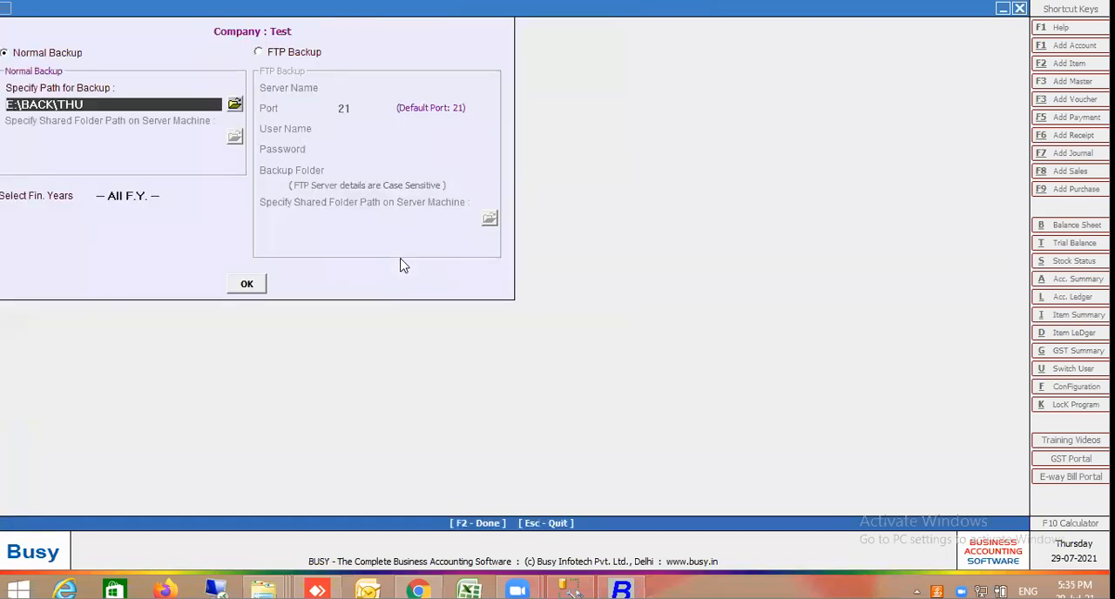
pyautogui.press('Escape')
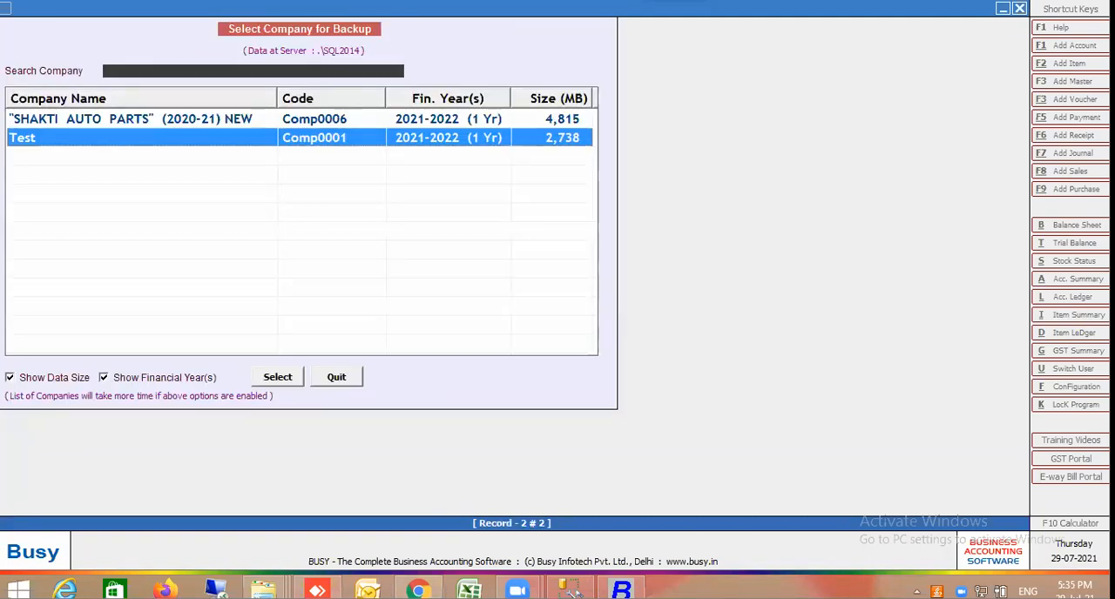
# Switch to File Explorer and open E:\BACK\THU to examine the backup files
pyautogui.click(262, 591)
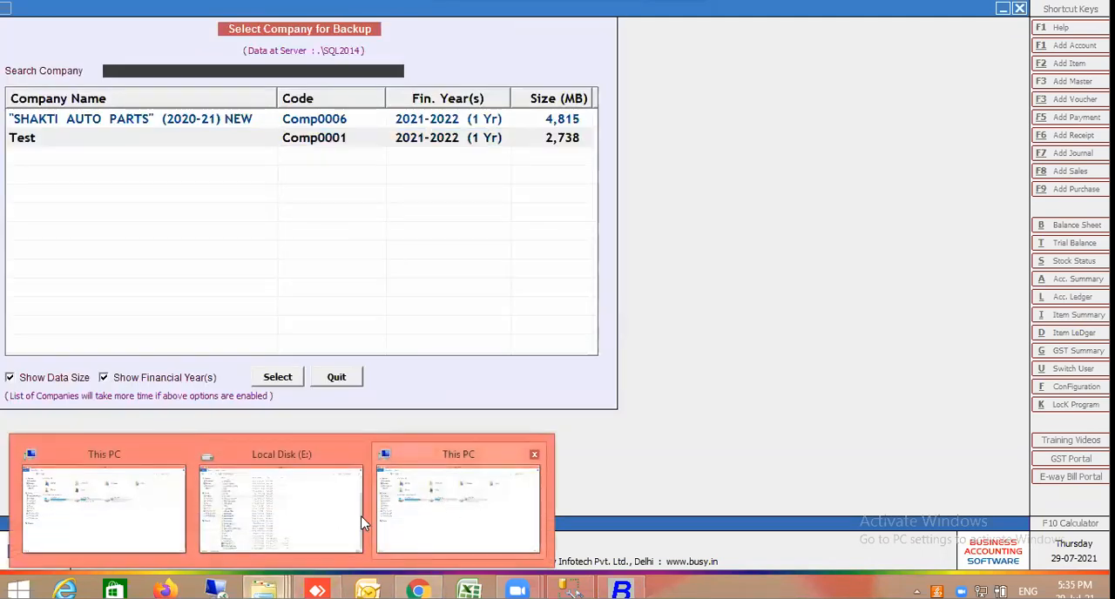
pyautogui.click(358, 521)
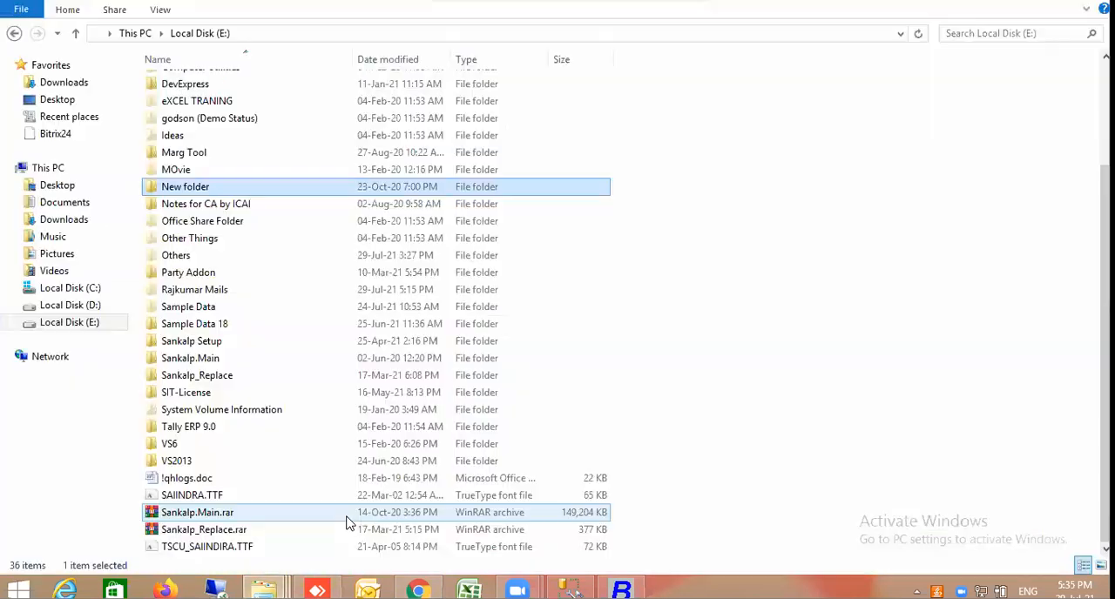
pyautogui.click(218, 136)
pyautogui.press('Home')
pyautogui.press('Return')
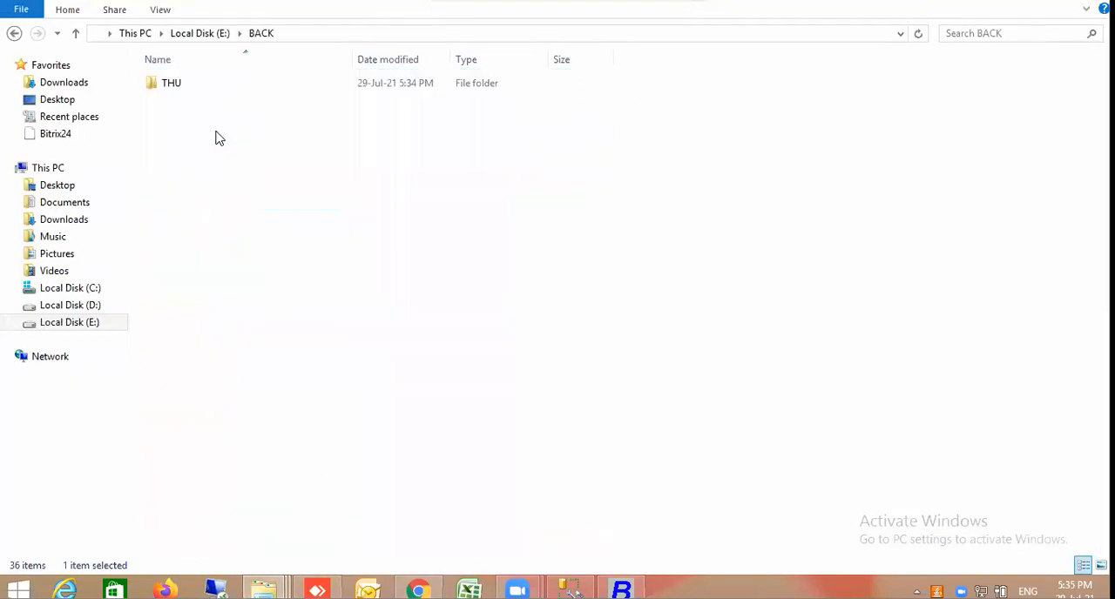
pyautogui.doubleClick(178, 91)
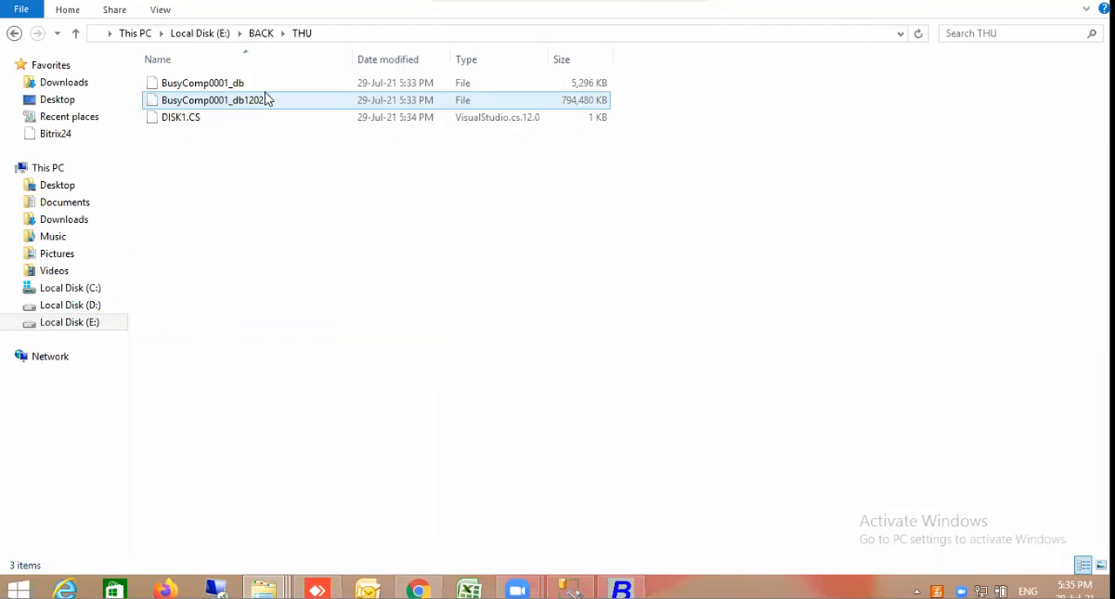
# Switch to Management Studio, start restoring a database on SQL2014 with Device as the source, and open the backup device selection
pyautogui.click(570, 590)
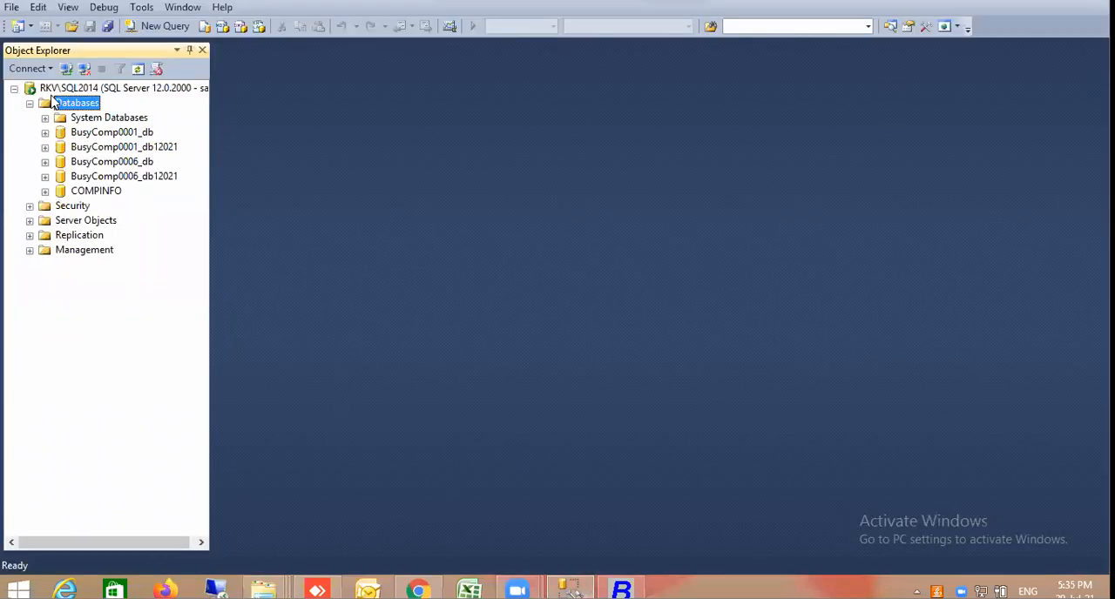
pyautogui.rightClick(74, 105)
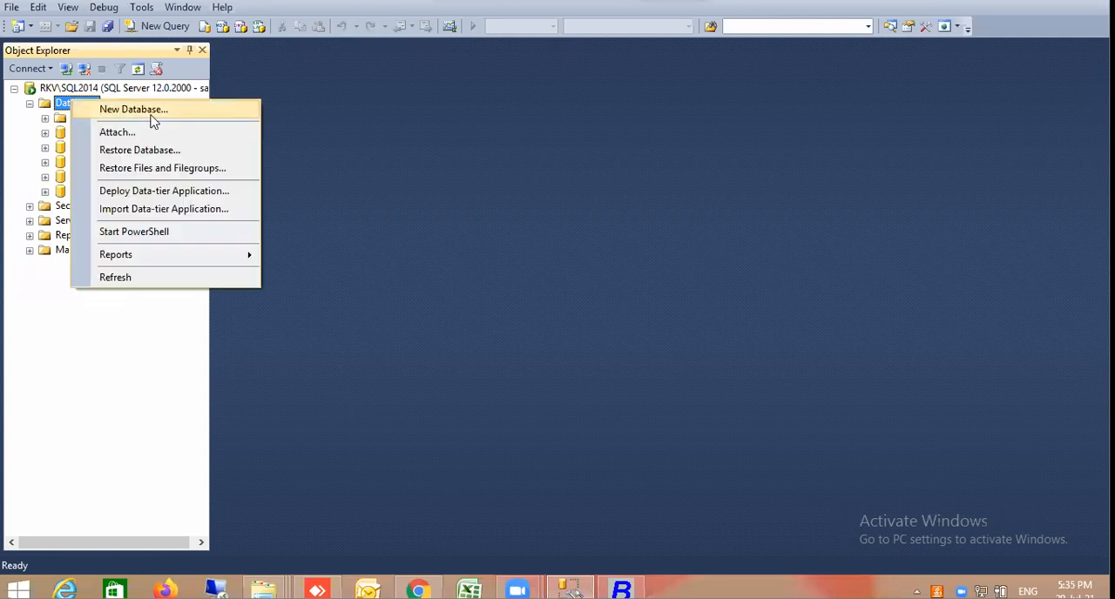
pyautogui.click(158, 152)
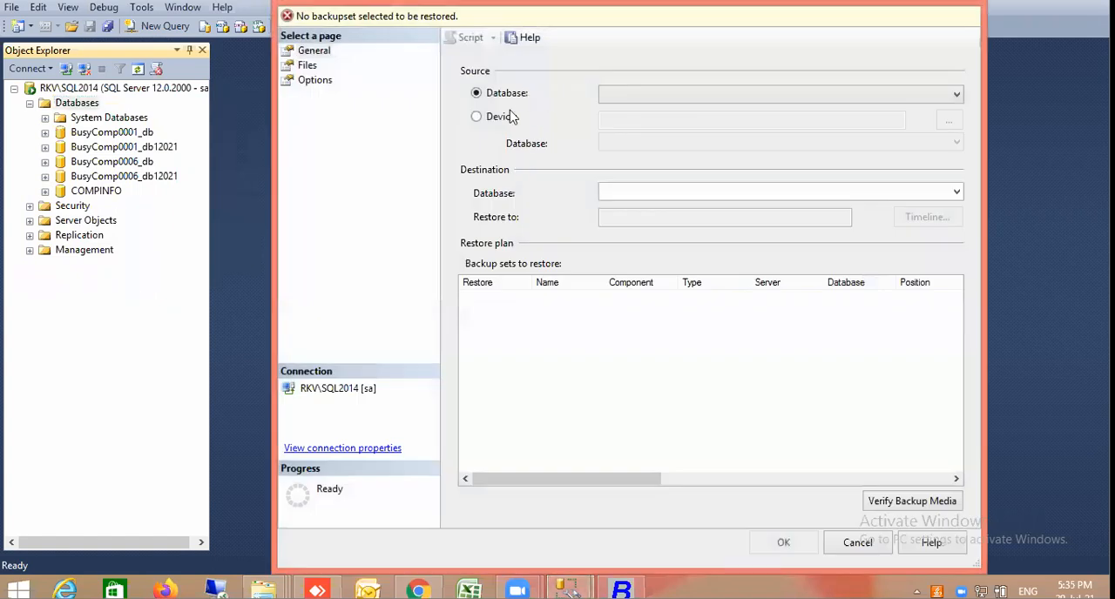
pyautogui.click(502, 119)
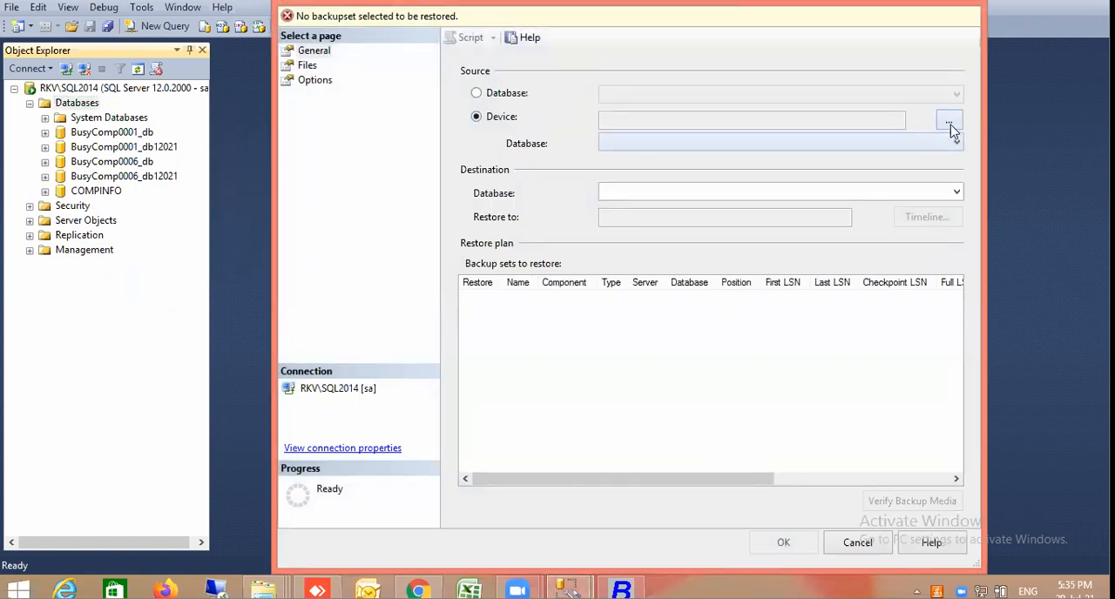
pyautogui.click(948, 121)
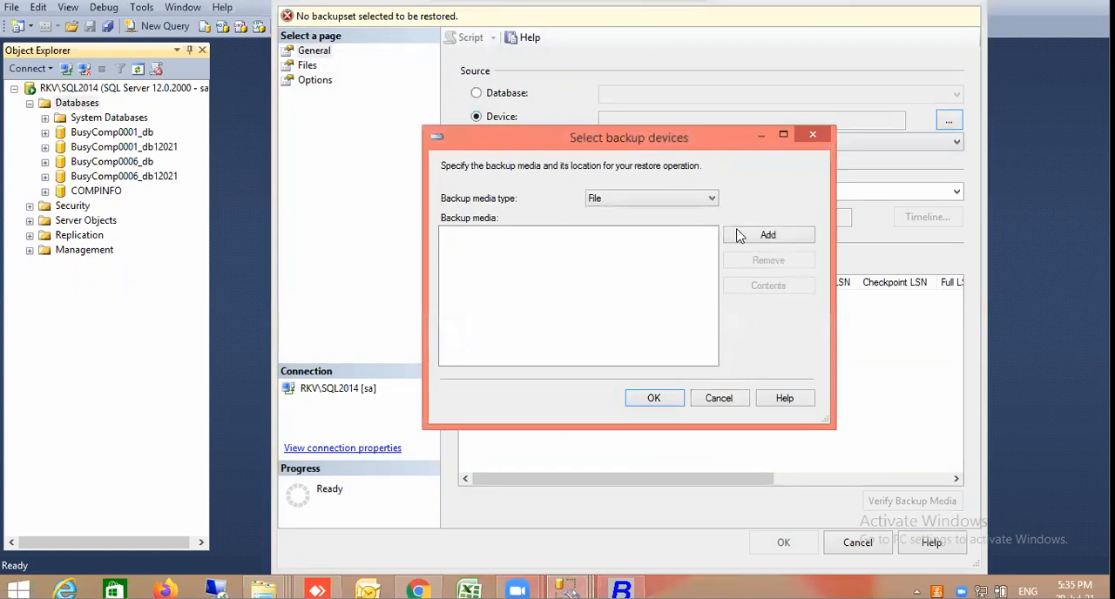
# Start adding a backup file for the restore and browse the server's folders to E:\BACK\THU
pyautogui.click(746, 244)
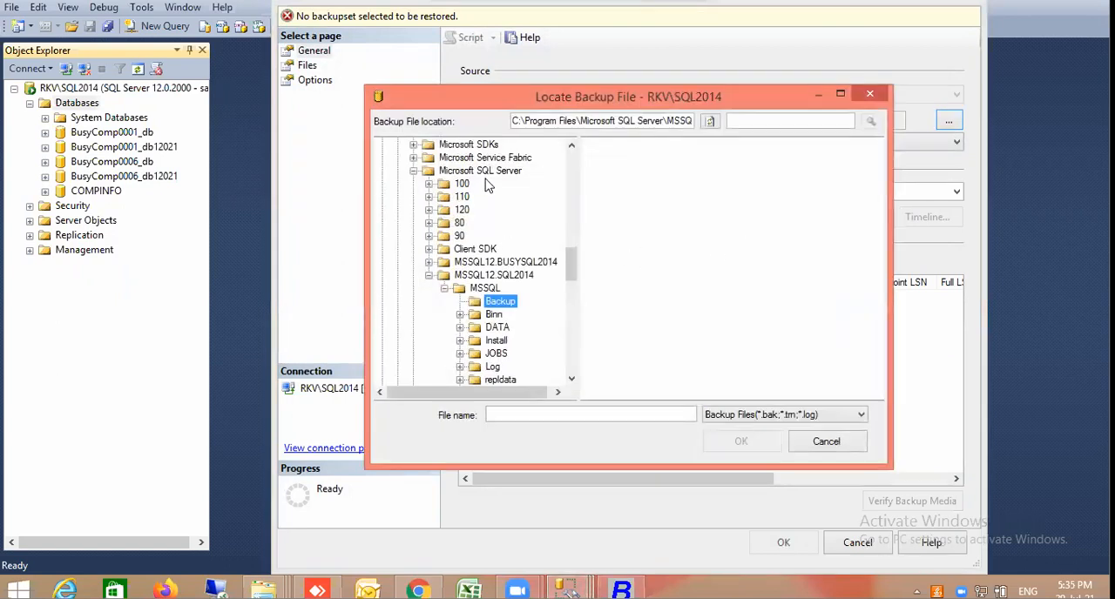
pyautogui.click(571, 147)
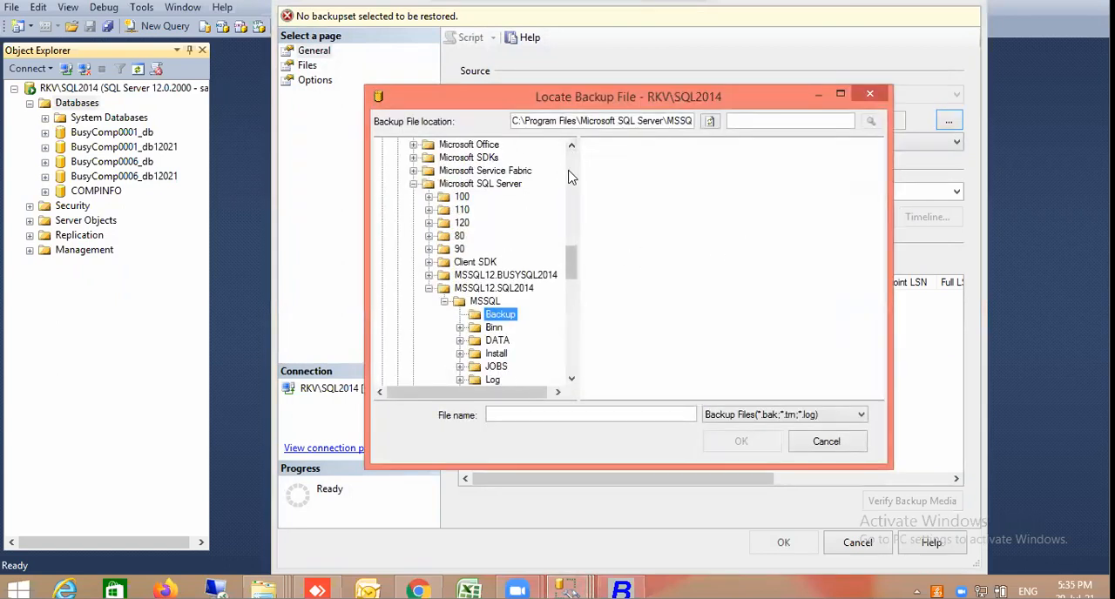
pyautogui.scroll(10, 569, 177)
pyautogui.click(569, 172)
pyautogui.click(384, 147)
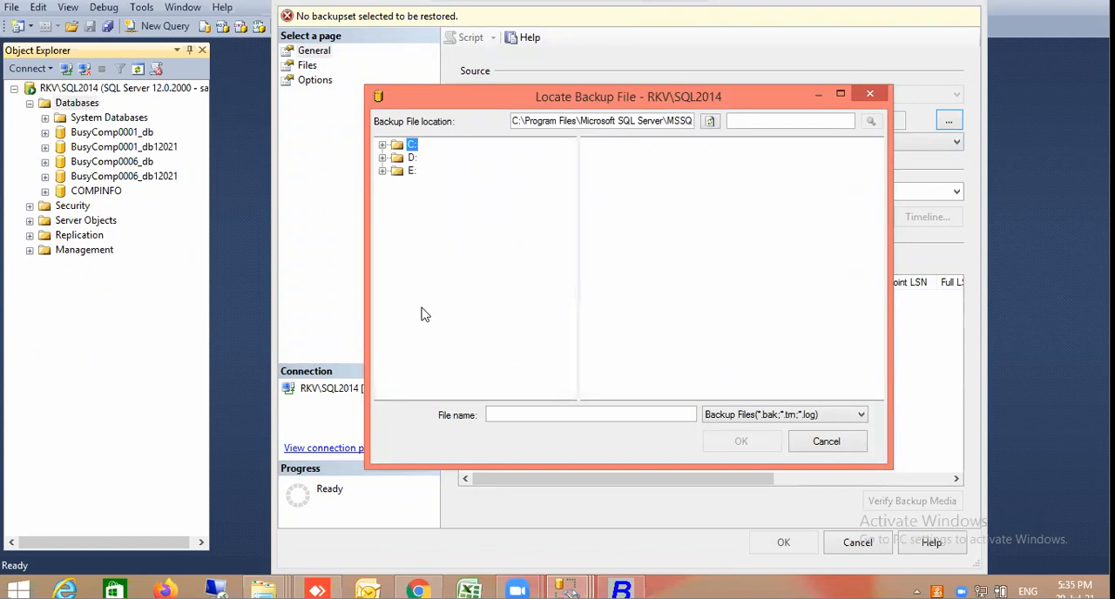
pyautogui.click(382, 172)
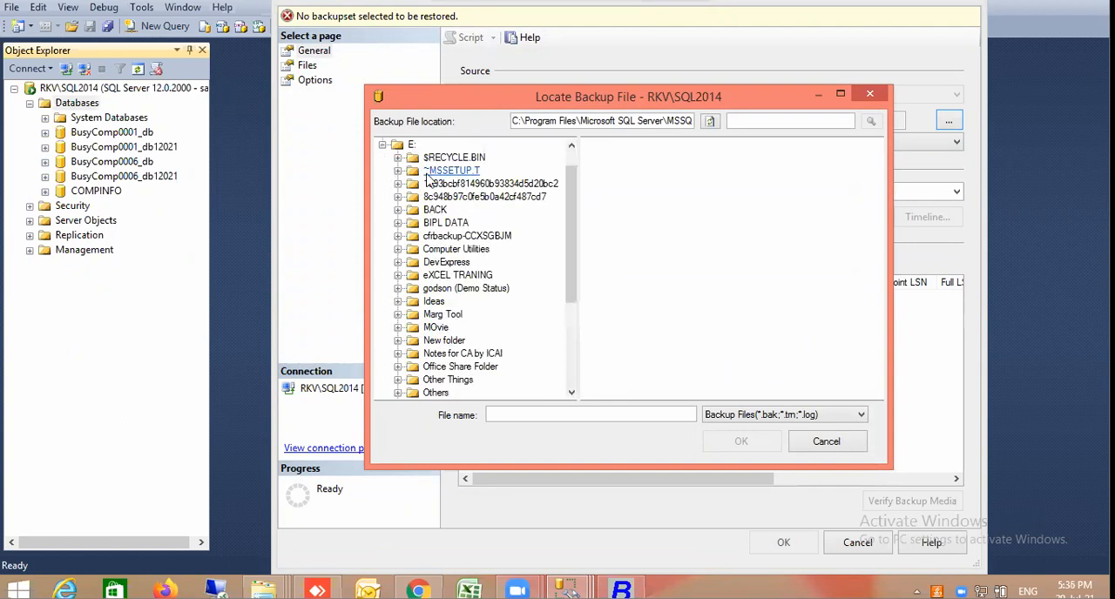
pyautogui.click(399, 211)
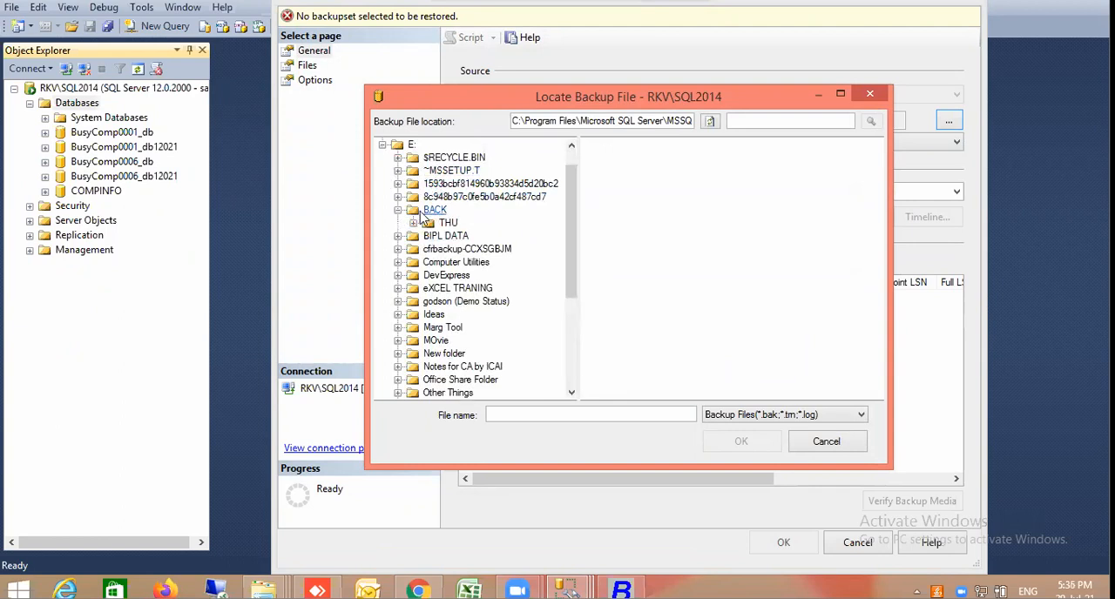
pyautogui.click(449, 223)
# Show all file types in the folder and load BusyComp0001_db as the backup source
pyautogui.click(788, 414)
pyautogui.click(769, 442)
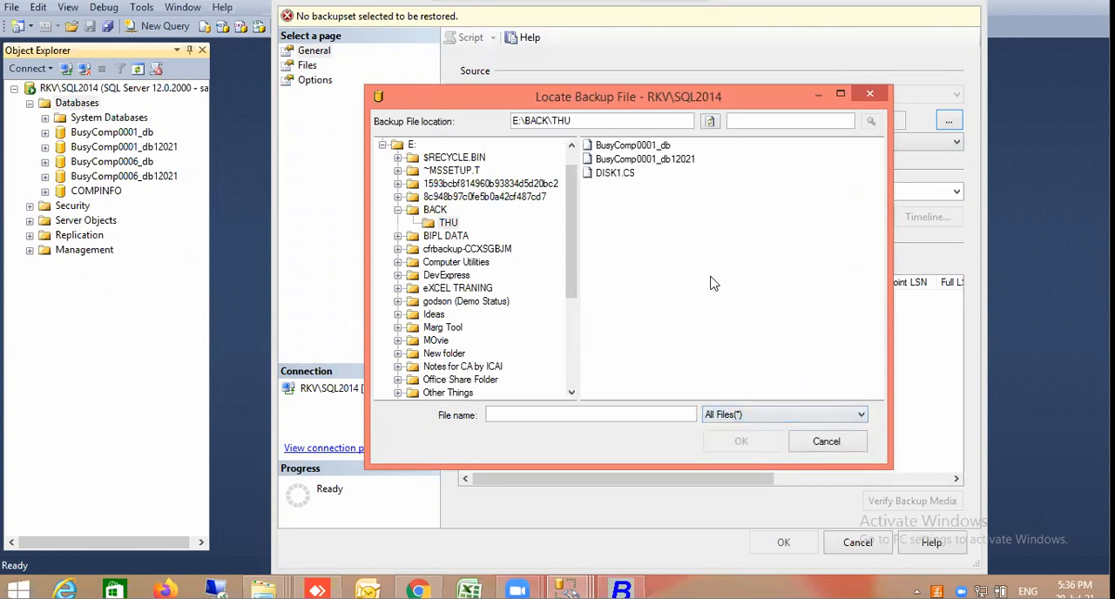
pyautogui.doubleClick(666, 148)
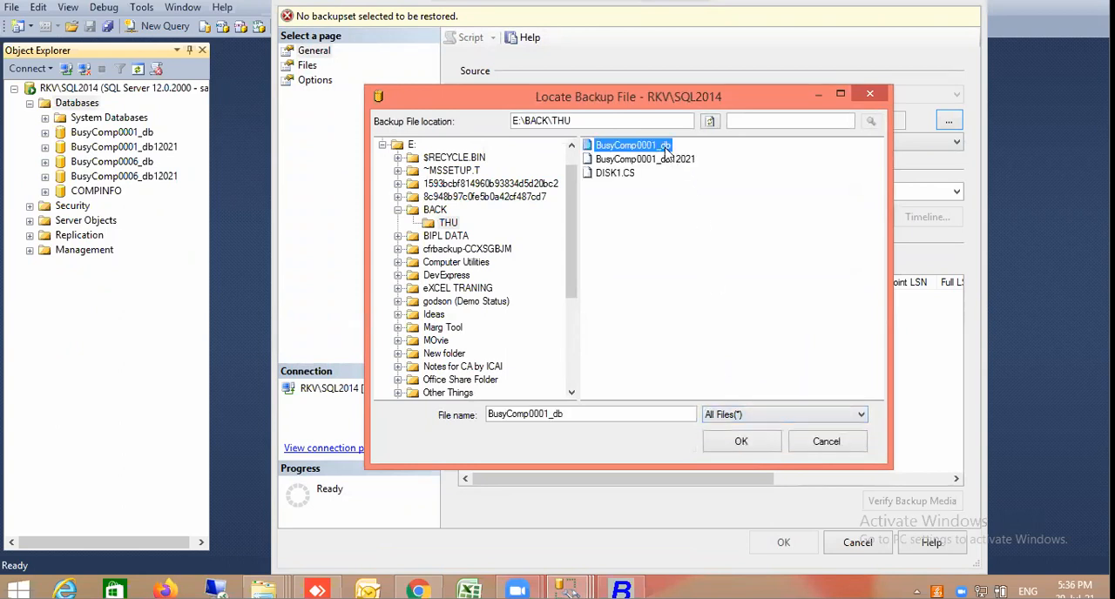
pyautogui.click(655, 398)
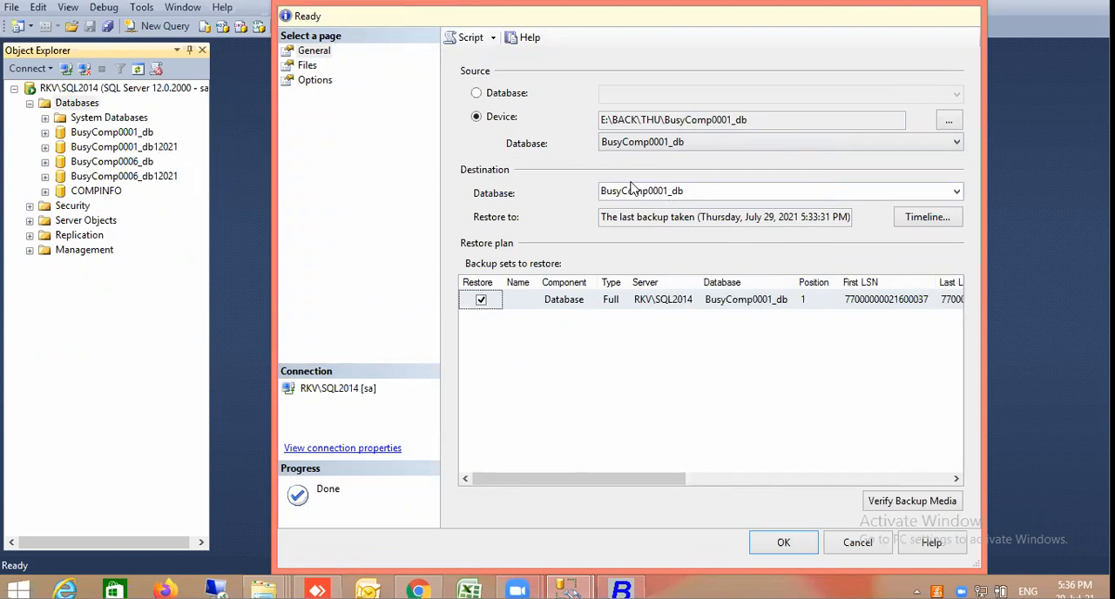
# Set the destination database to BusyComp0002_db and run the restore
pyautogui.click(668, 194)
pyautogui.click(668, 193)
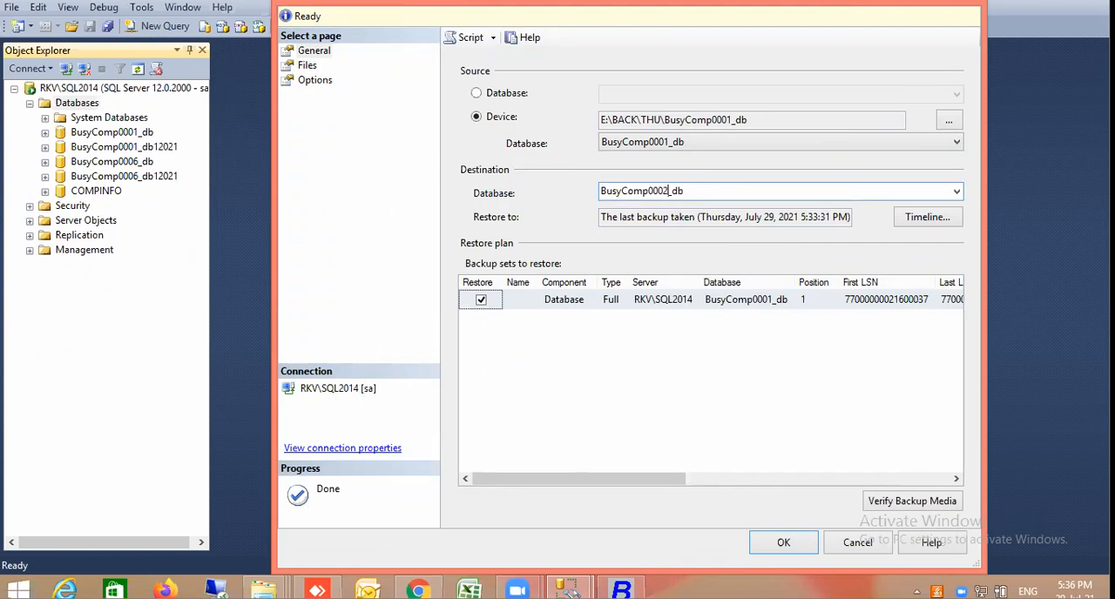
pyautogui.click(789, 547)
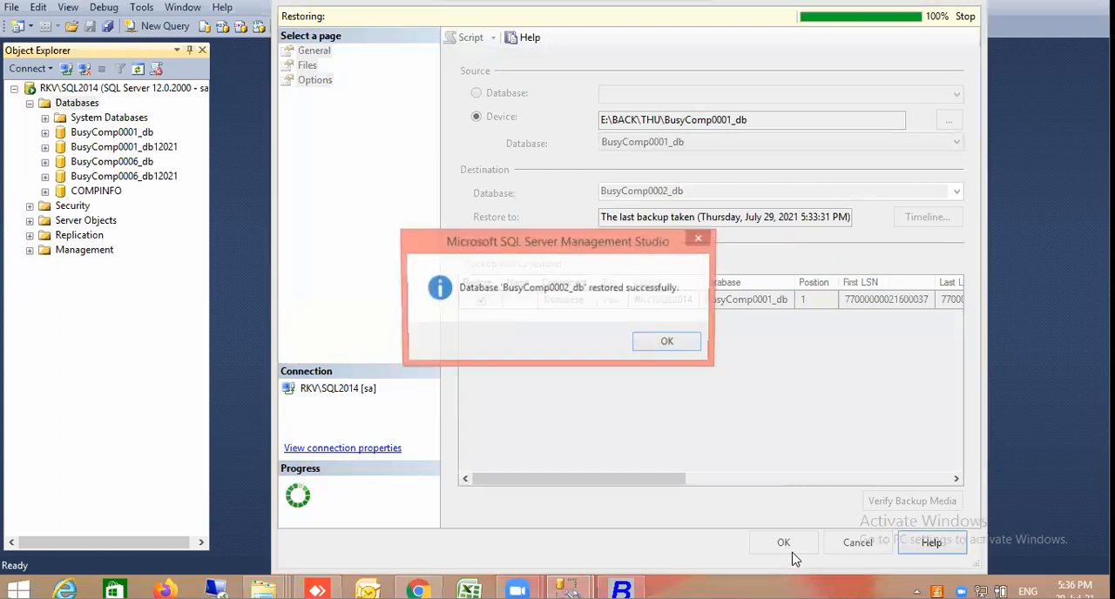
pyautogui.click(691, 346)
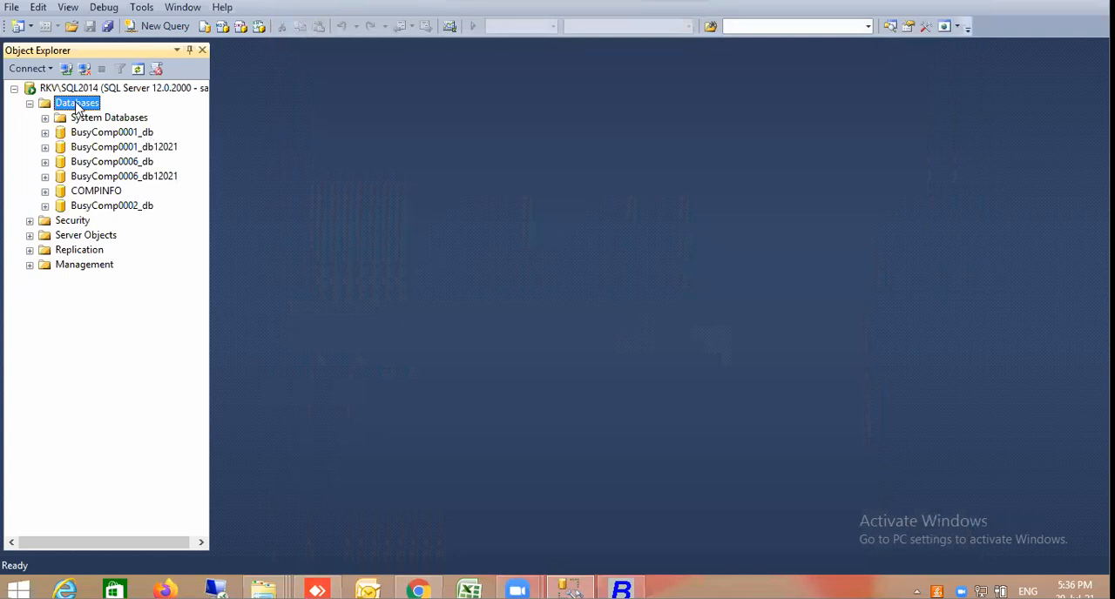
# Start another database restore with Device as the source and open the backup file selection
pyautogui.rightClick(76, 106)
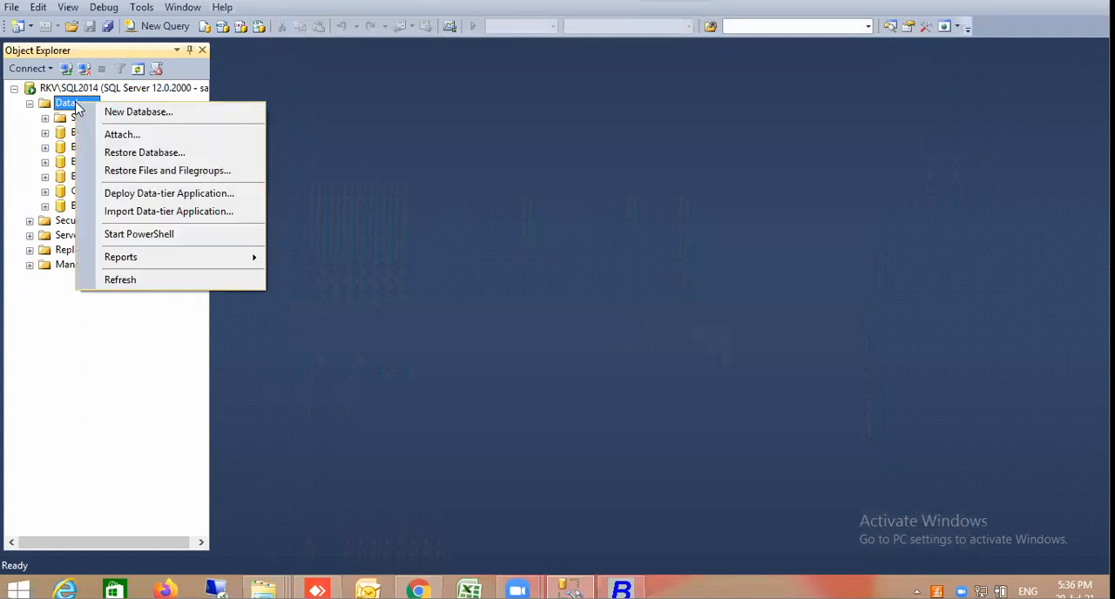
pyautogui.click(177, 155)
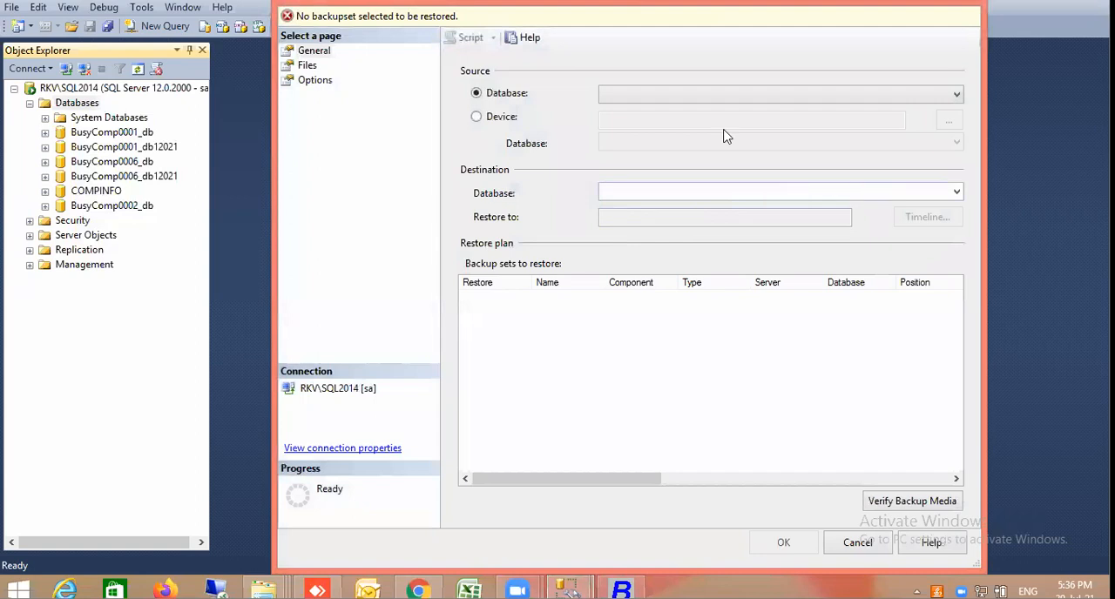
pyautogui.click(496, 117)
pyautogui.click(949, 122)
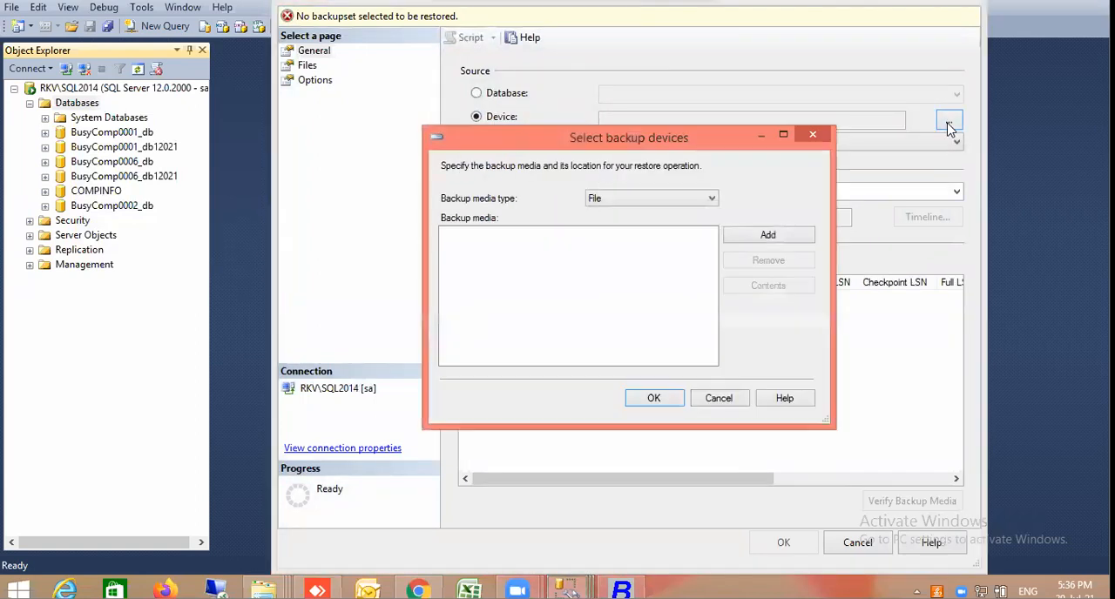
pyautogui.click(768, 236)
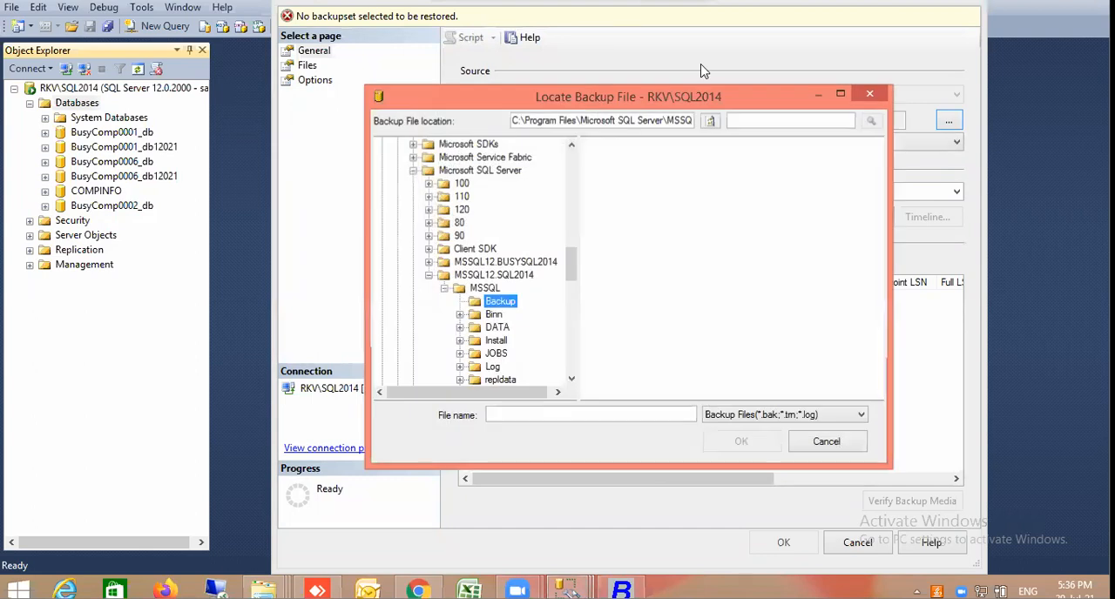
# Collapse the C: drive and browse to the E:\BACK\THU folder for the second backup file
pyautogui.scroll(15, 573, 170)
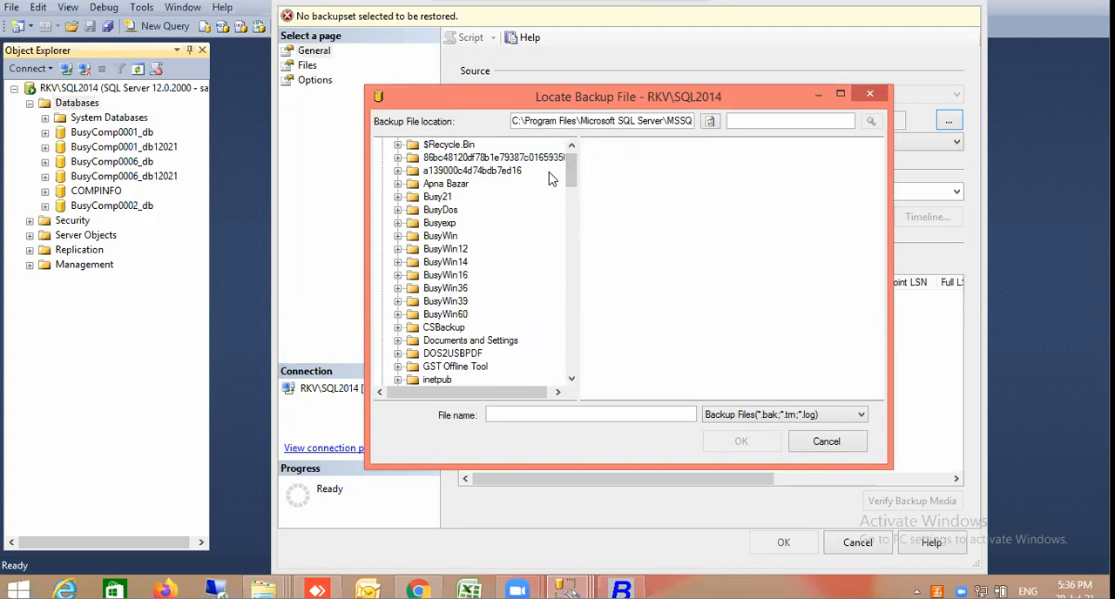
pyautogui.click(570, 145)
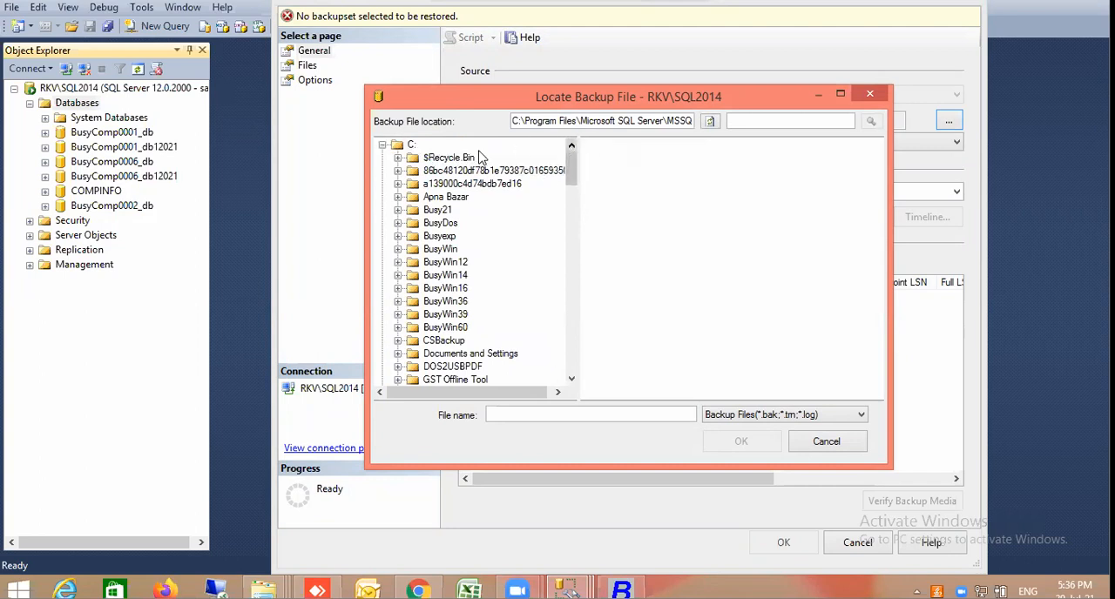
pyautogui.click(382, 144)
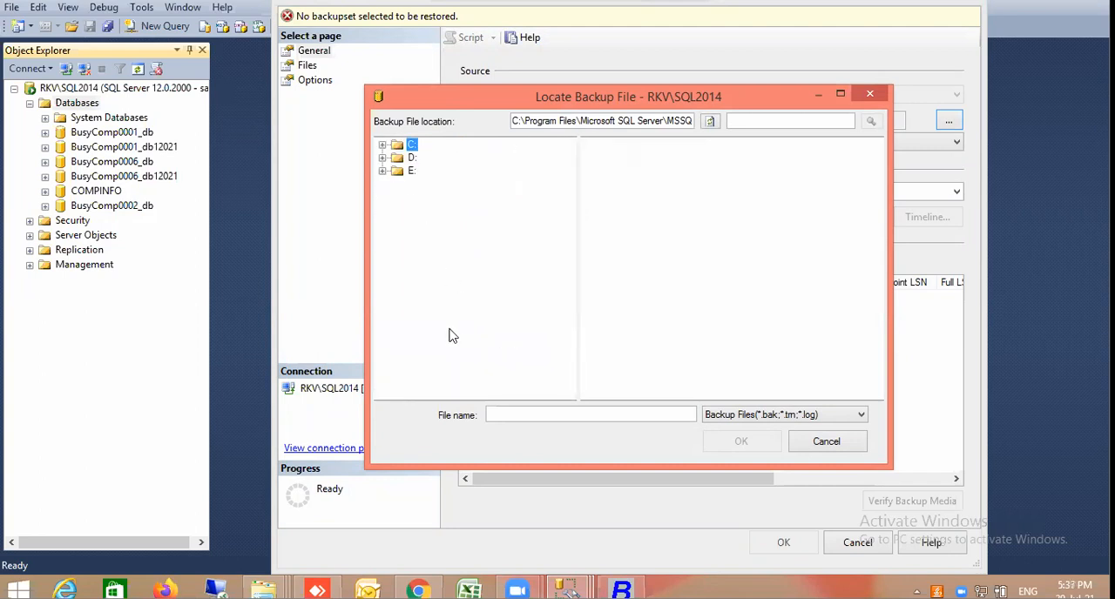
pyautogui.click(382, 171)
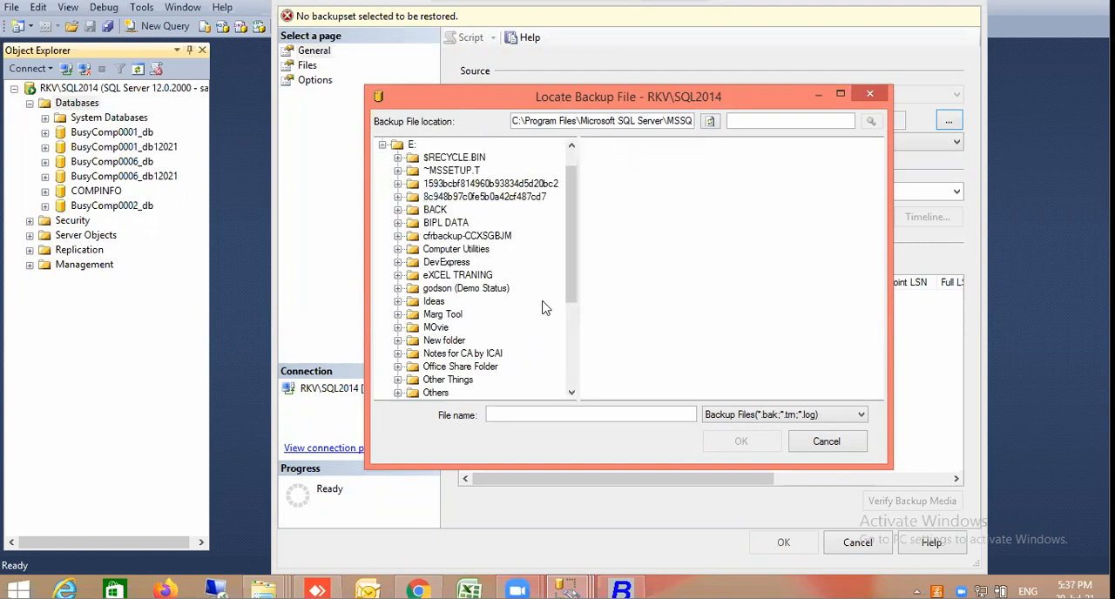
pyautogui.click(398, 210)
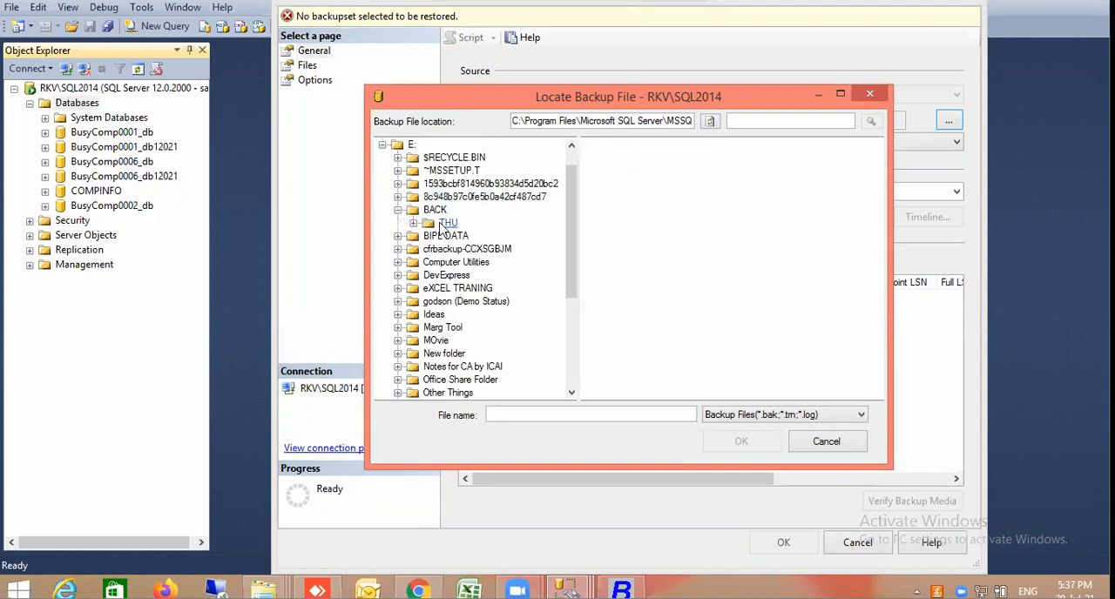
pyautogui.click(445, 224)
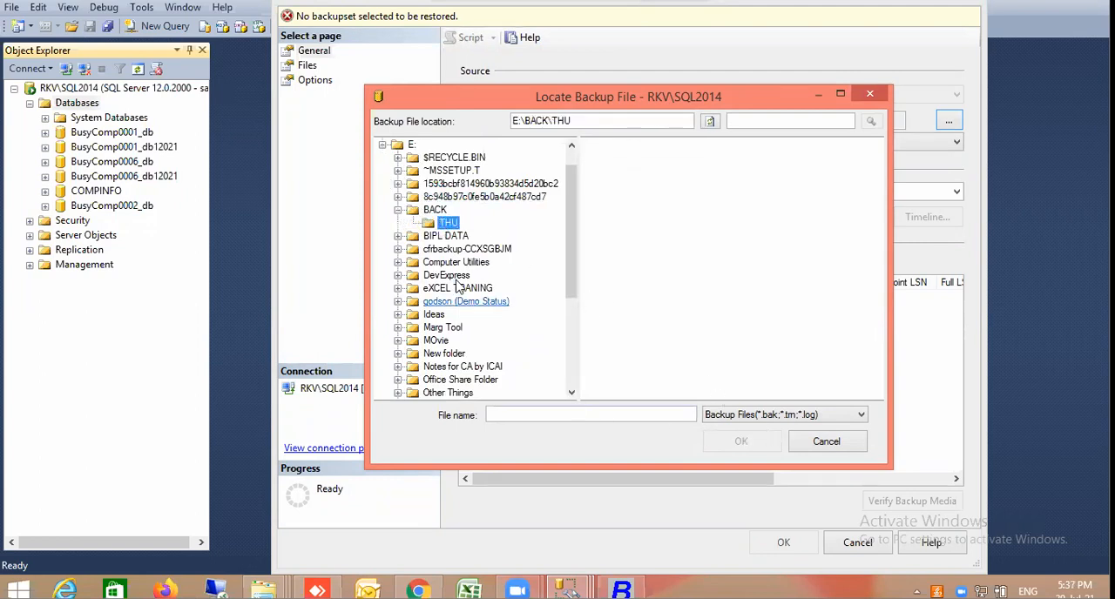
# Show all file types in THU and load BusyComp0001_db12021 as the backup source
pyautogui.click(808, 418)
pyautogui.click(771, 440)
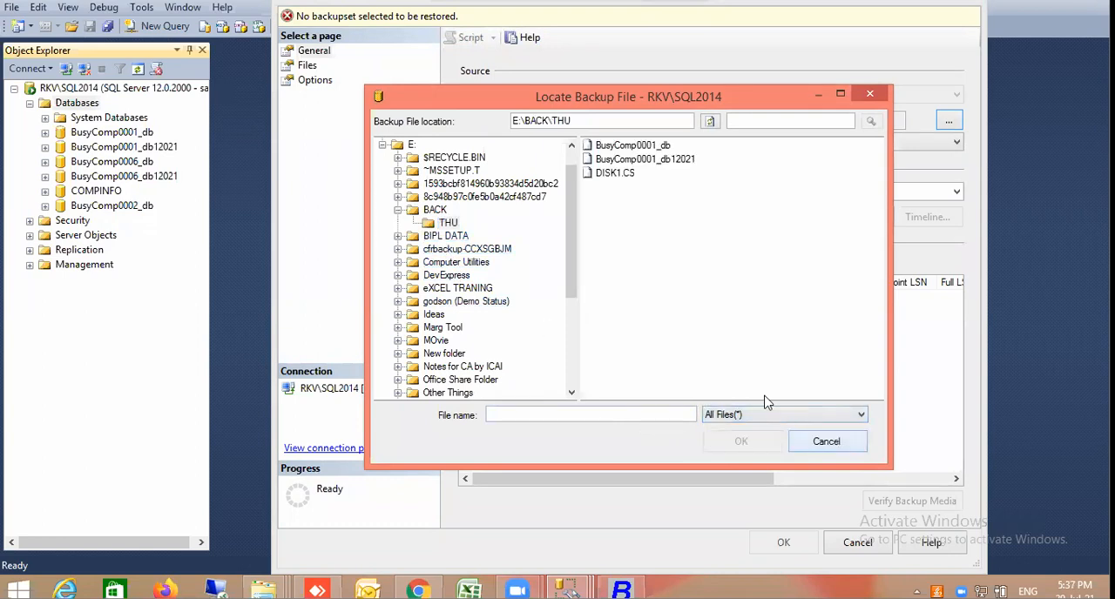
pyautogui.doubleClick(662, 160)
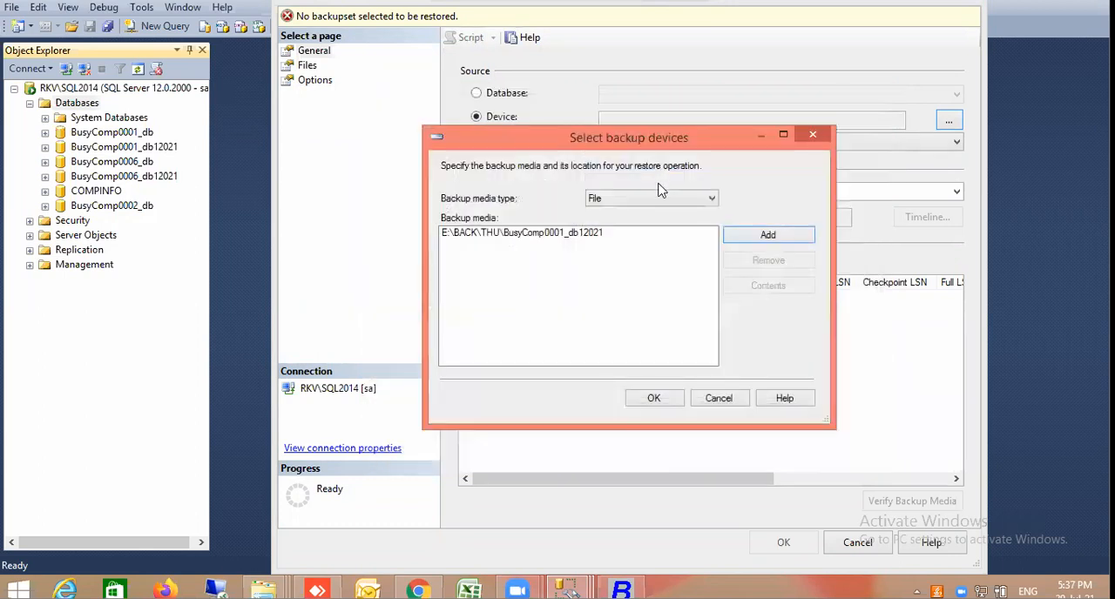
pyautogui.click(654, 401)
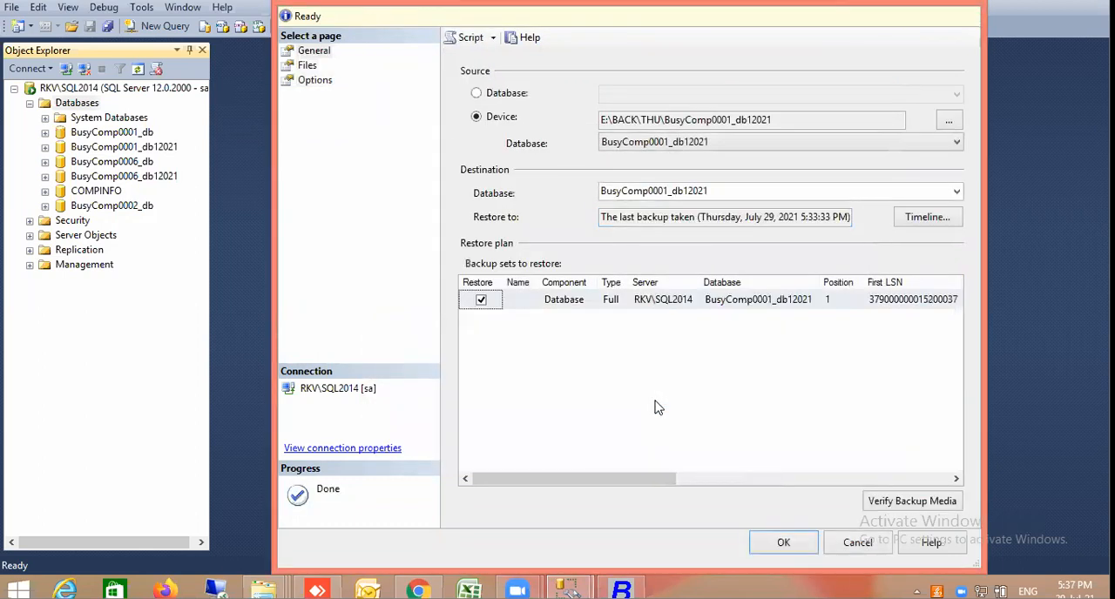
# Set the destination database to BusyComp0002_db12021 and run the restore
pyautogui.click(665, 191)
pyautogui.click(665, 190)
pyautogui.press('Delete')
pyautogui.write('2')
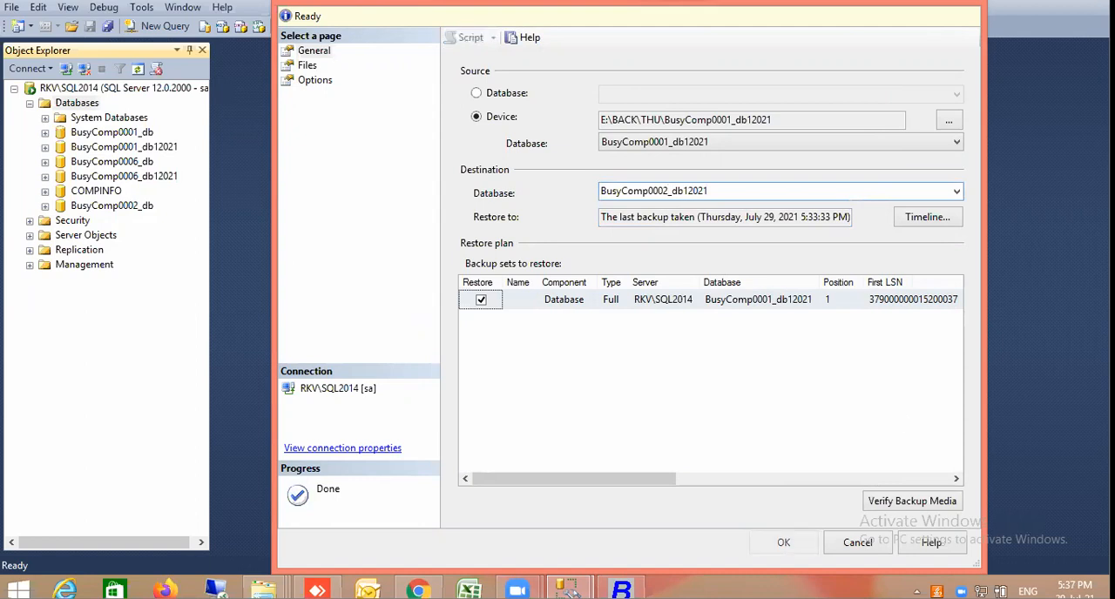
pyautogui.click(782, 543)
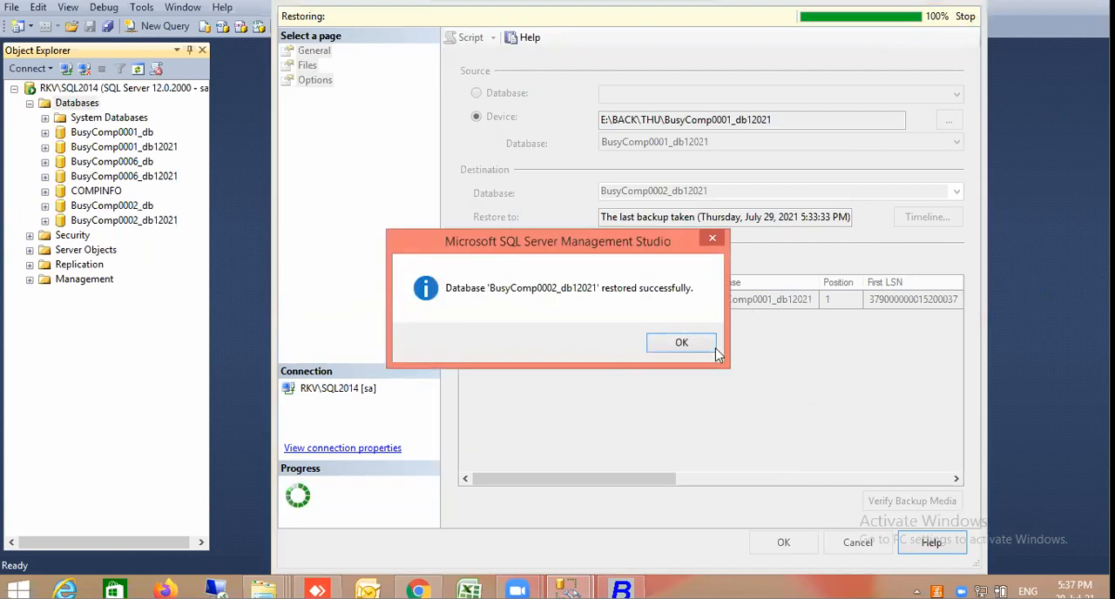
pyautogui.click(701, 345)
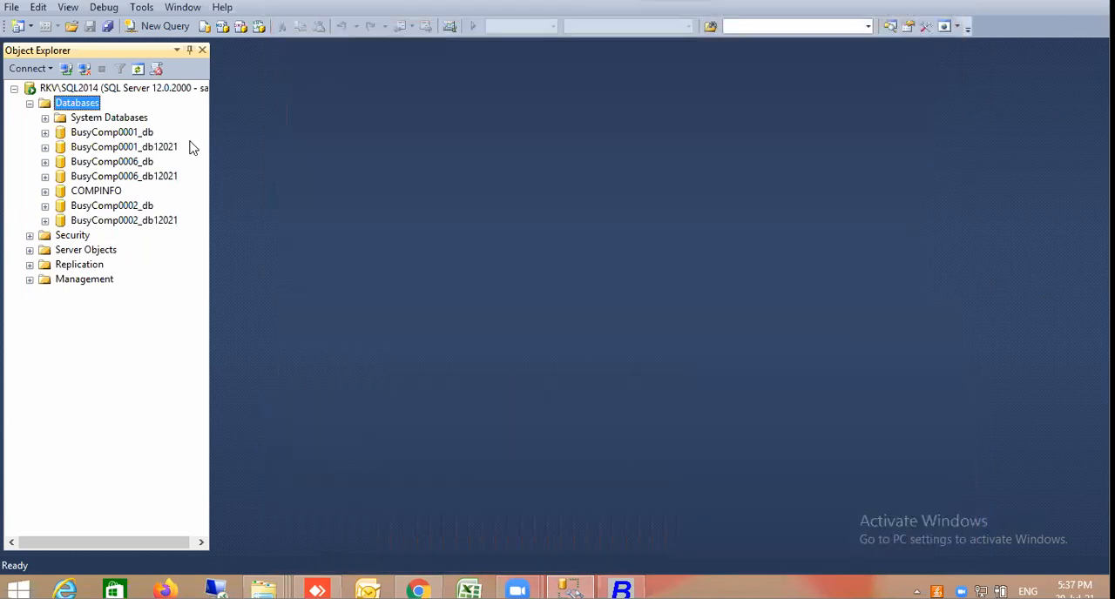
# Start a third database restore from a Device source and begin adding a backup file
pyautogui.rightClick(89, 106)
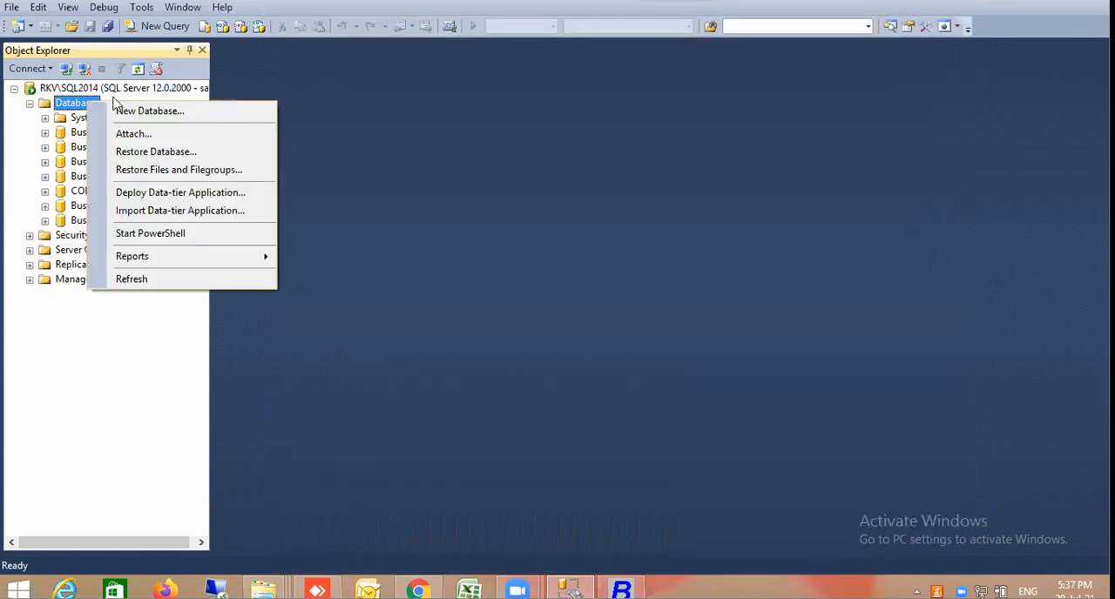
pyautogui.click(157, 151)
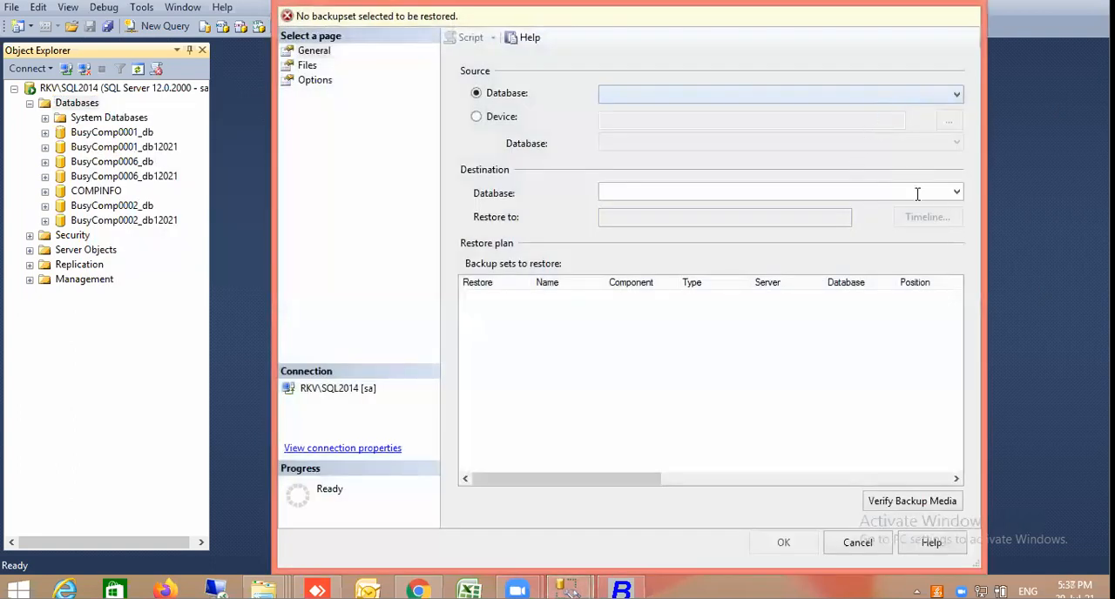
pyautogui.click(497, 120)
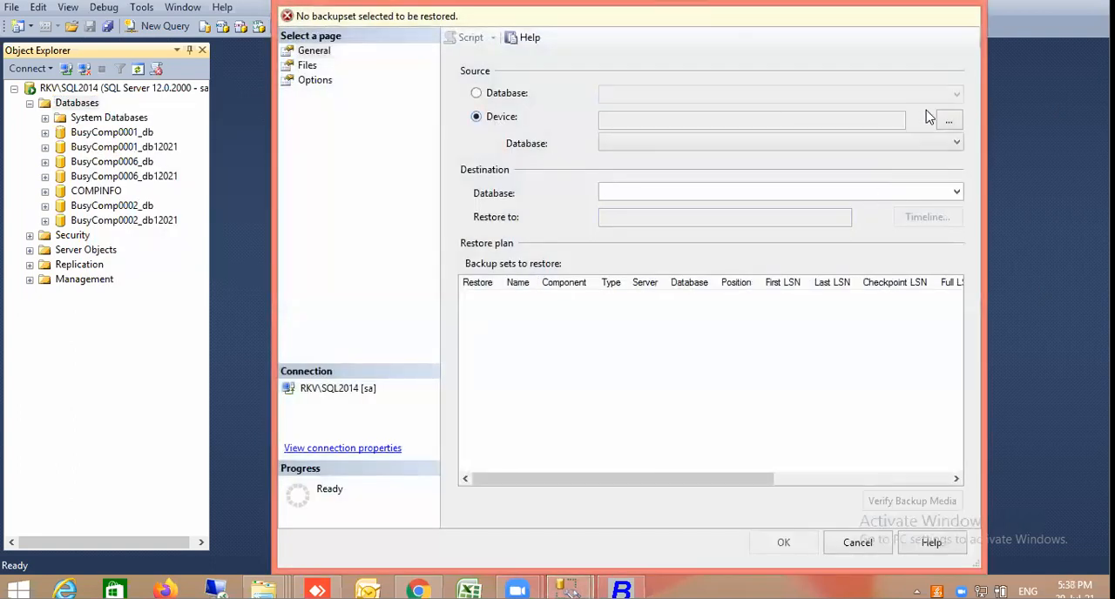
pyautogui.click(948, 120)
pyautogui.click(807, 242)
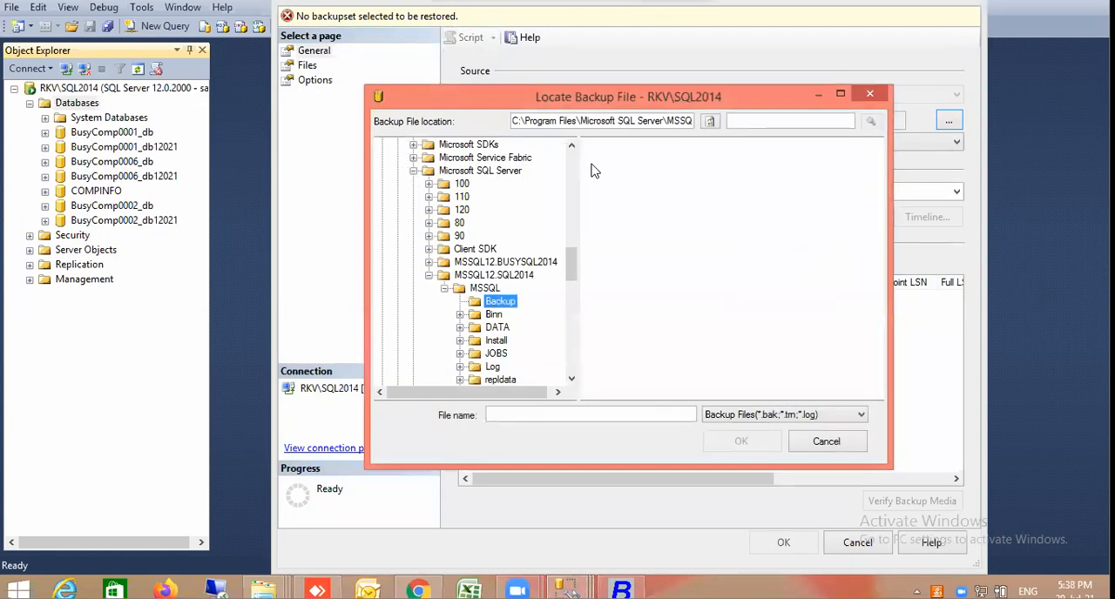
# Collapse the C: drive and open the BACK\THU folder on E: in the backup file browser
pyautogui.scroll(10, 575, 161)
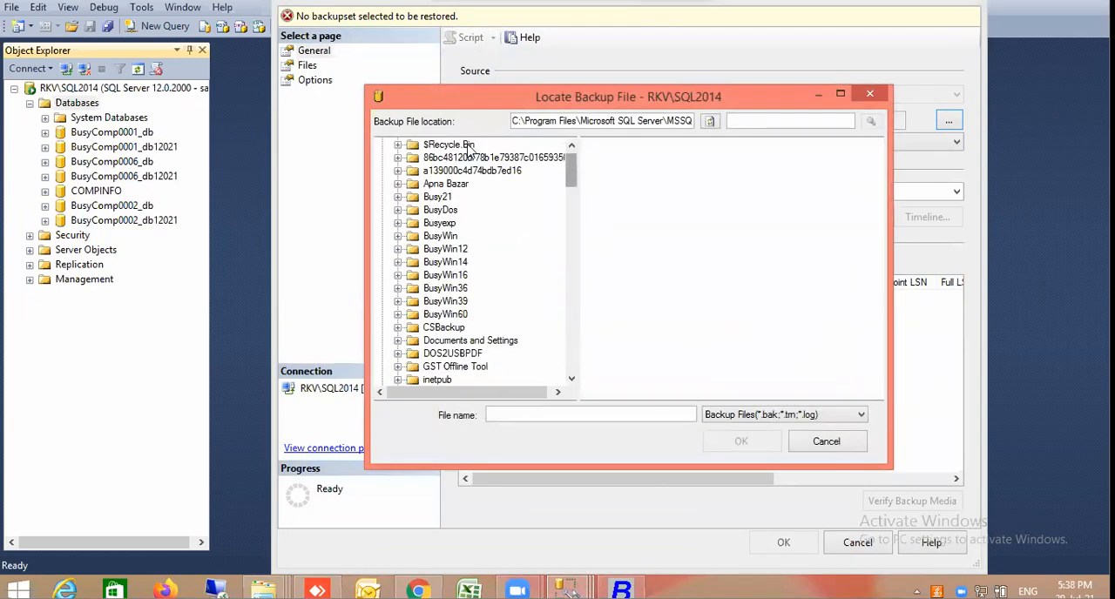
pyautogui.click(571, 145)
pyautogui.click(382, 146)
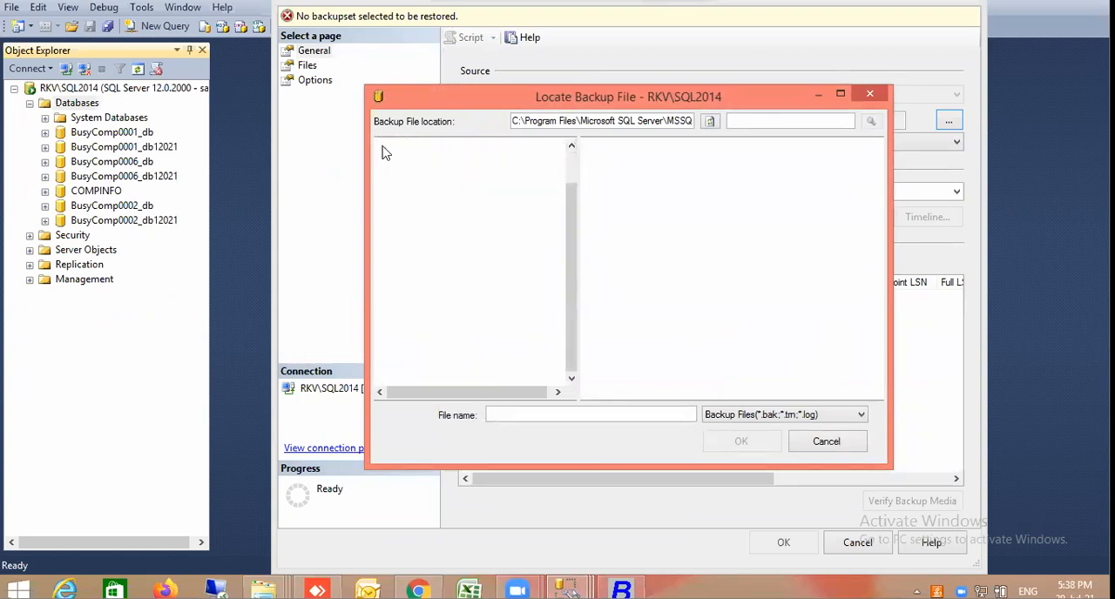
pyautogui.click(383, 172)
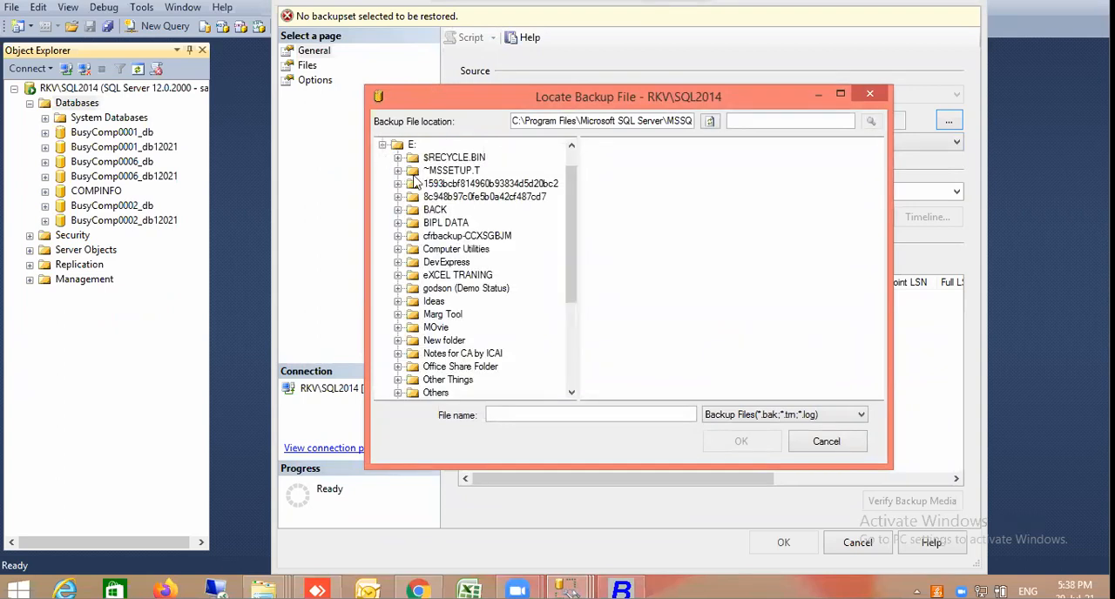
pyautogui.click(398, 211)
pyautogui.click(448, 223)
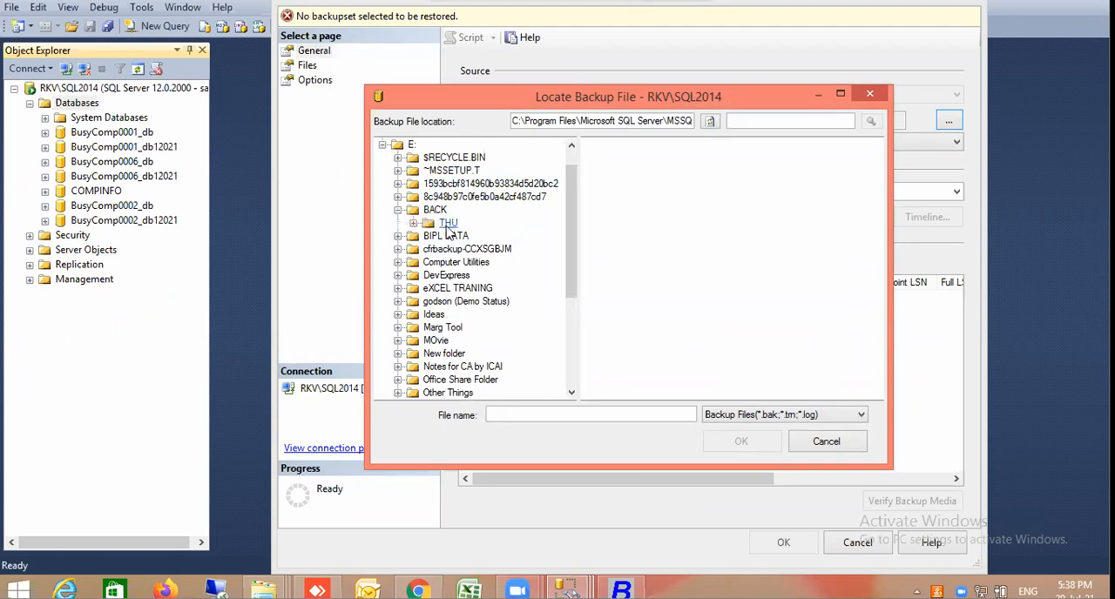
# Show all file types in THU and load BusyComp0001_db and BusyComp0001_db12021 together as the backup source
pyautogui.click(834, 416)
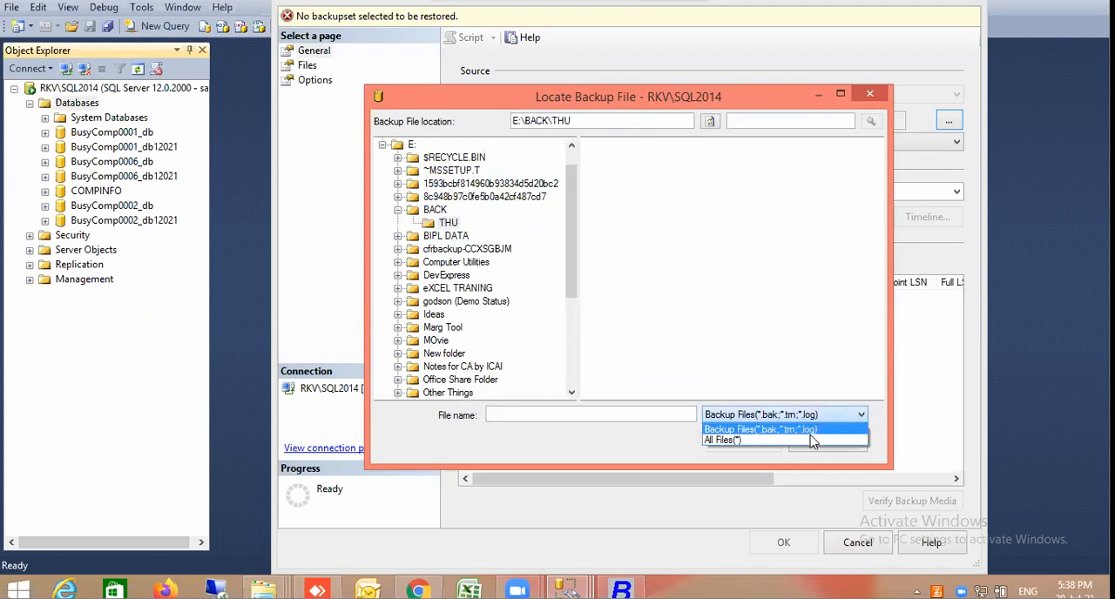
pyautogui.click(809, 439)
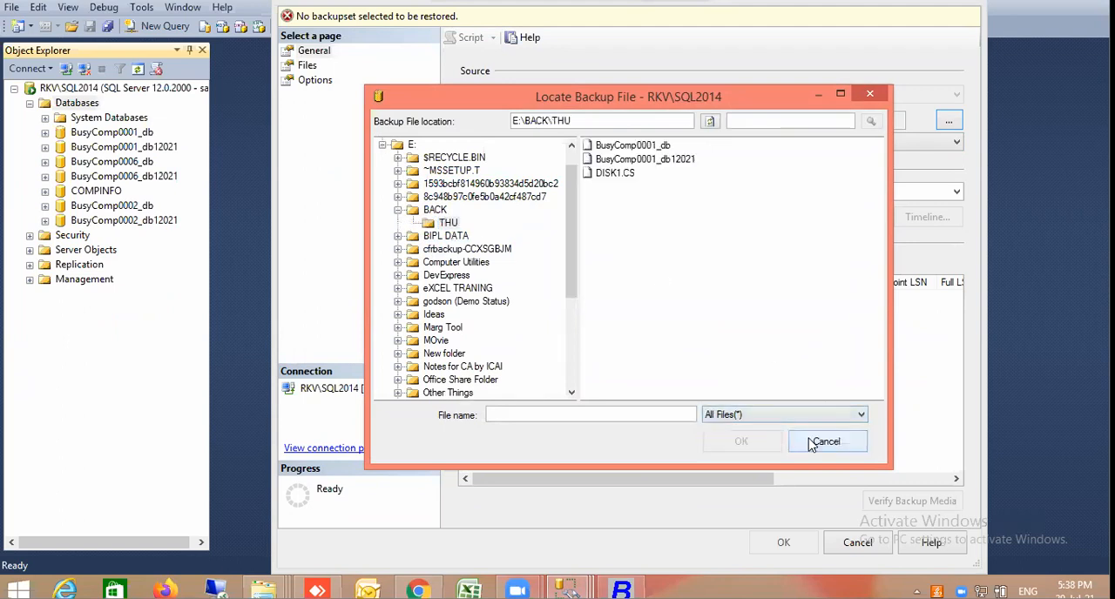
pyautogui.click(657, 146)
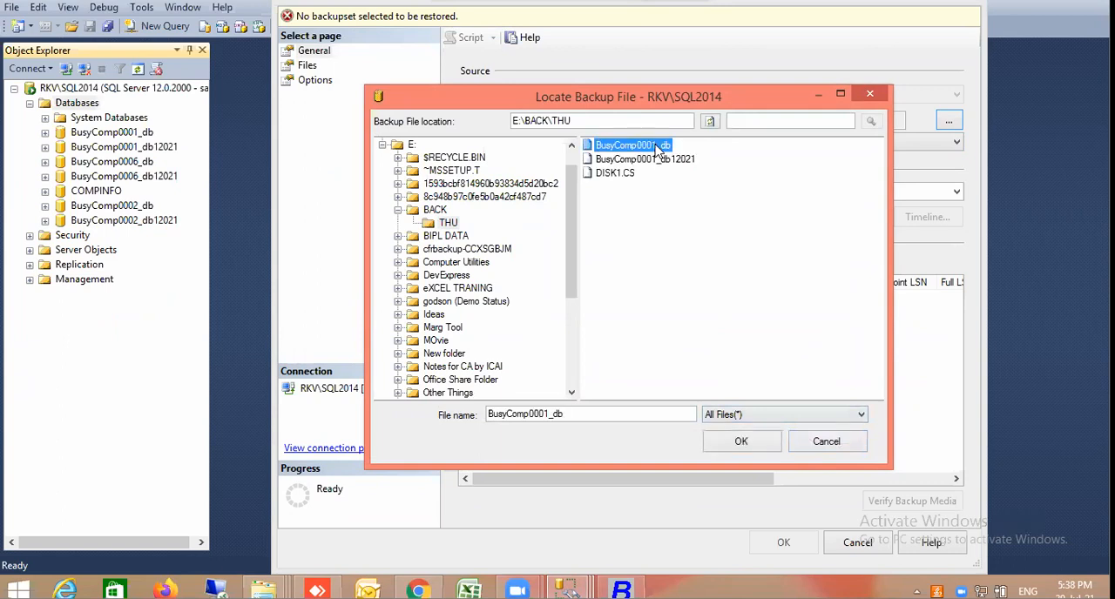
pyautogui.keyDown('ctrl'); pyautogui.click(655, 161); pyautogui.keyUp('ctrl')
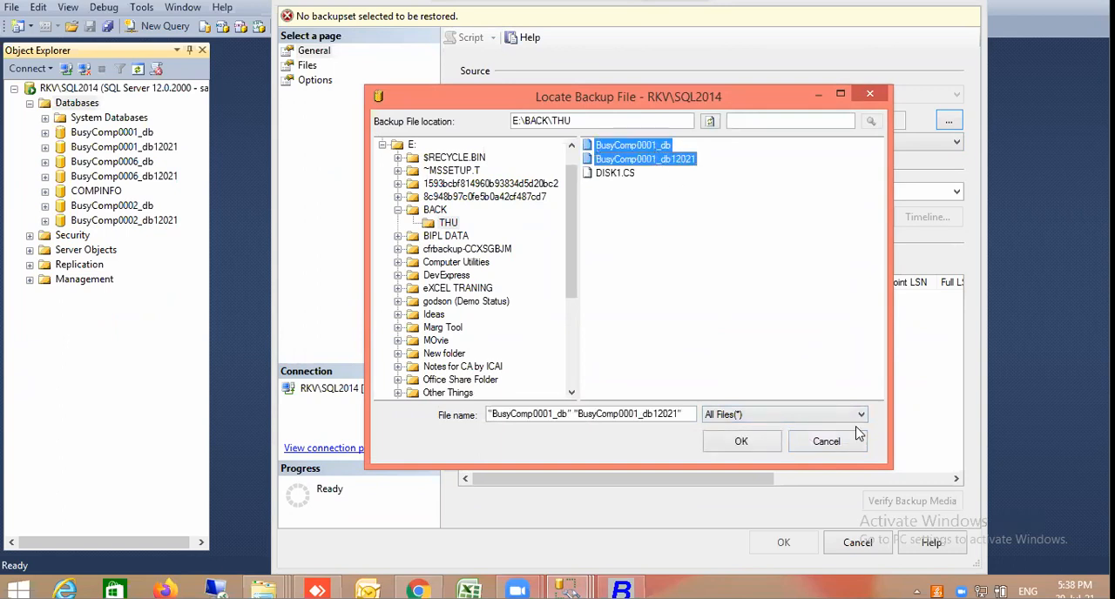
pyautogui.click(764, 444)
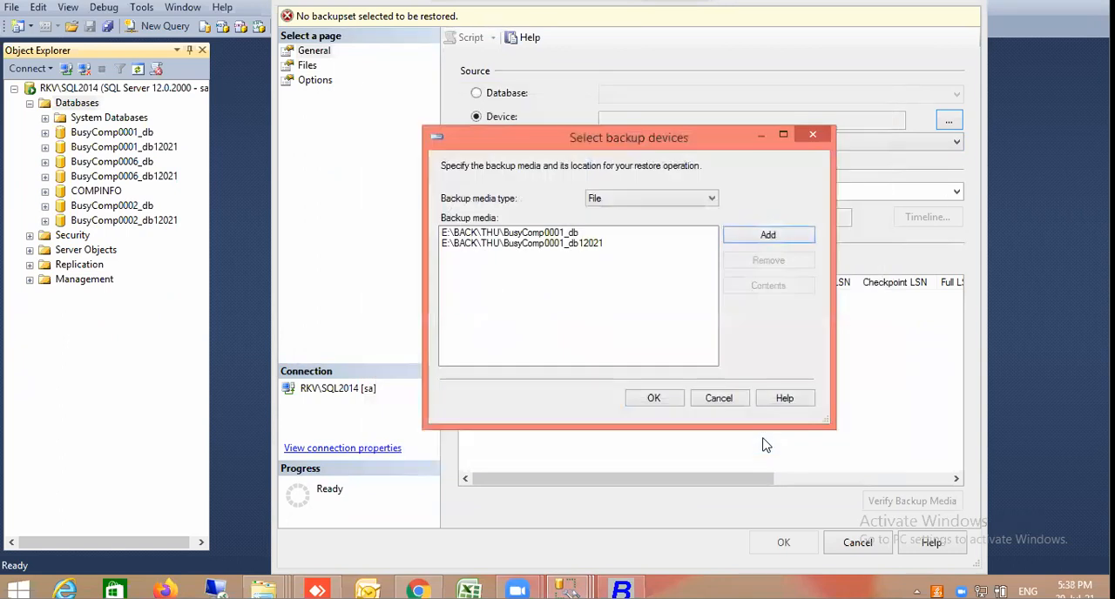
pyautogui.click(668, 400)
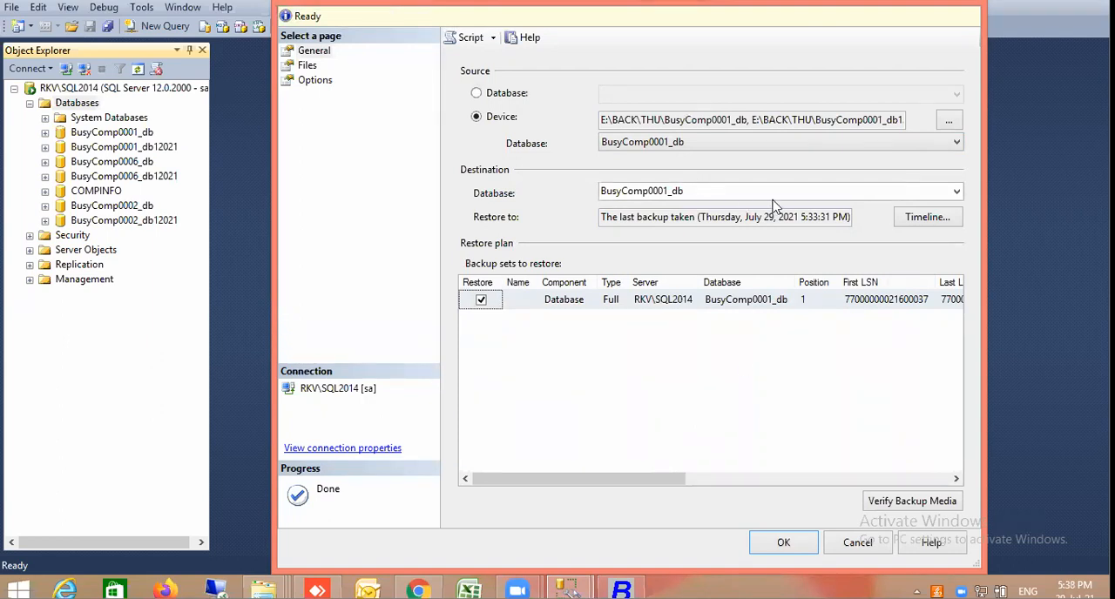
# Try to restore the backup over the existing BusyComp0001_db database, and close the restore dialog
pyautogui.click(786, 305)
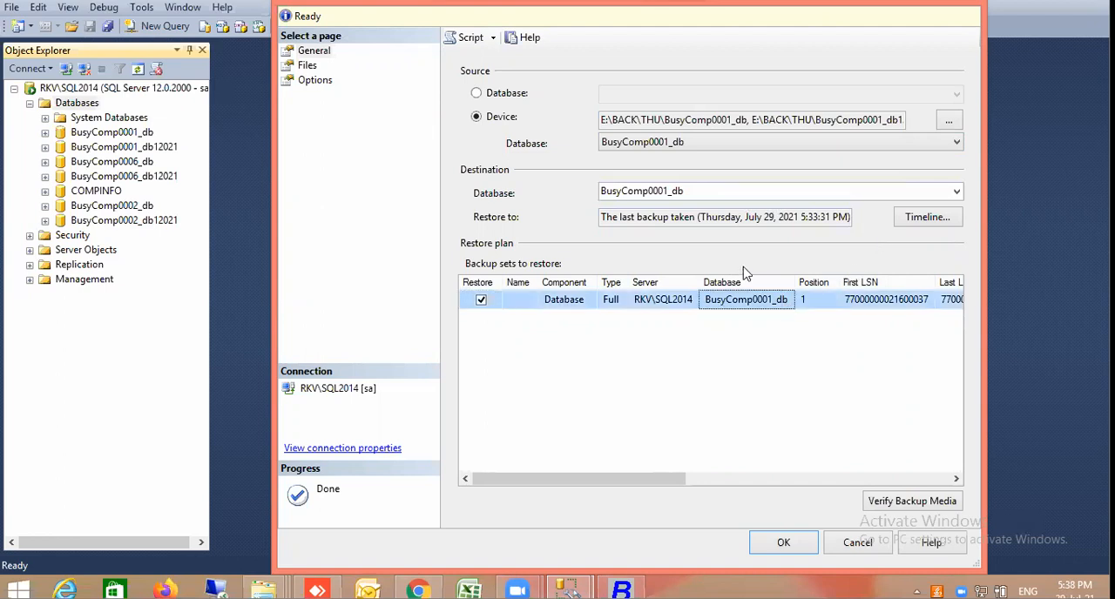
pyautogui.click(654, 193)
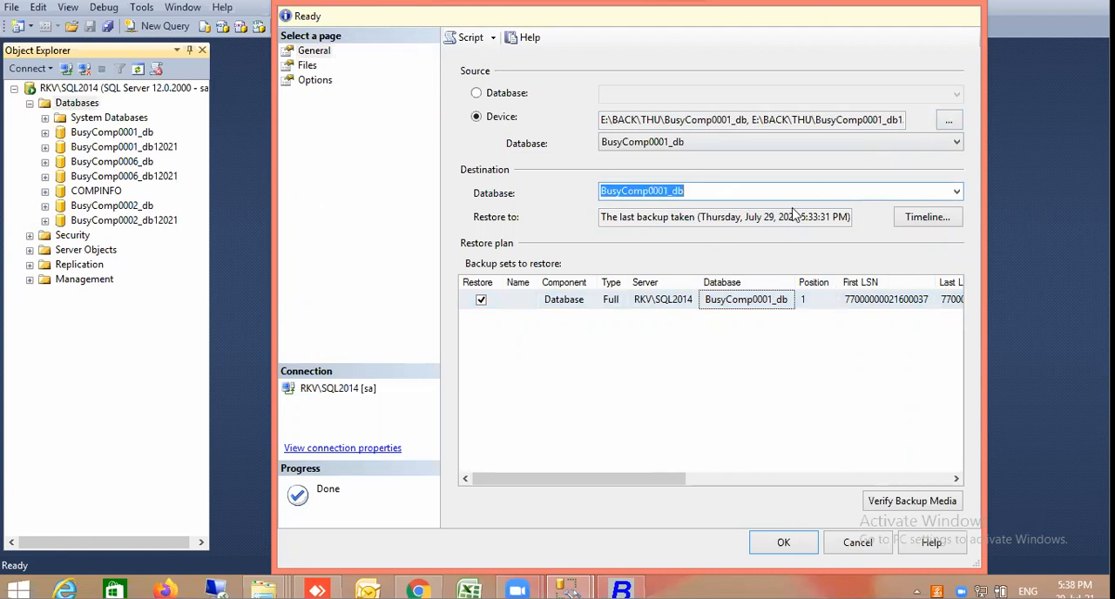
pyautogui.click(783, 542)
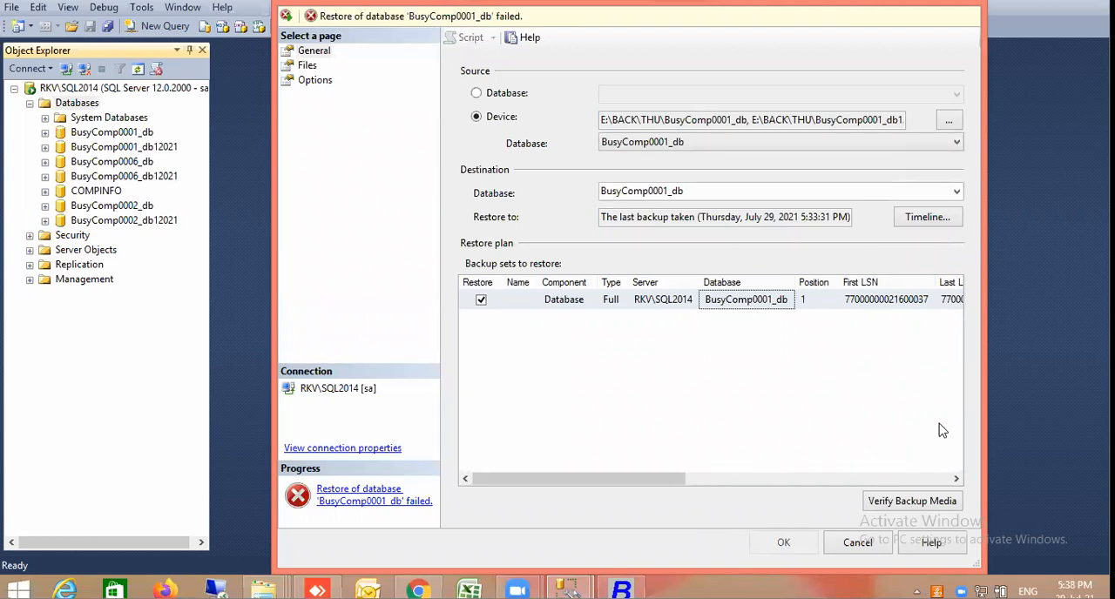
pyautogui.click(857, 542)
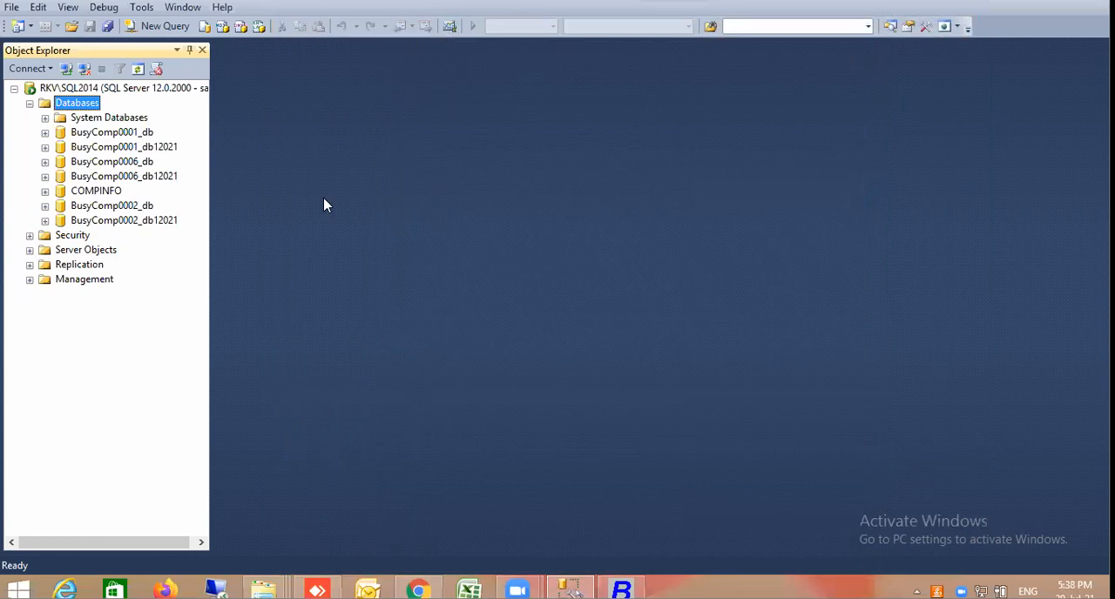
# Delete the BusyComp0001_db and BusyComp0001_db12021 databases along with their backup and restore history
pyautogui.rightClick(81, 105)
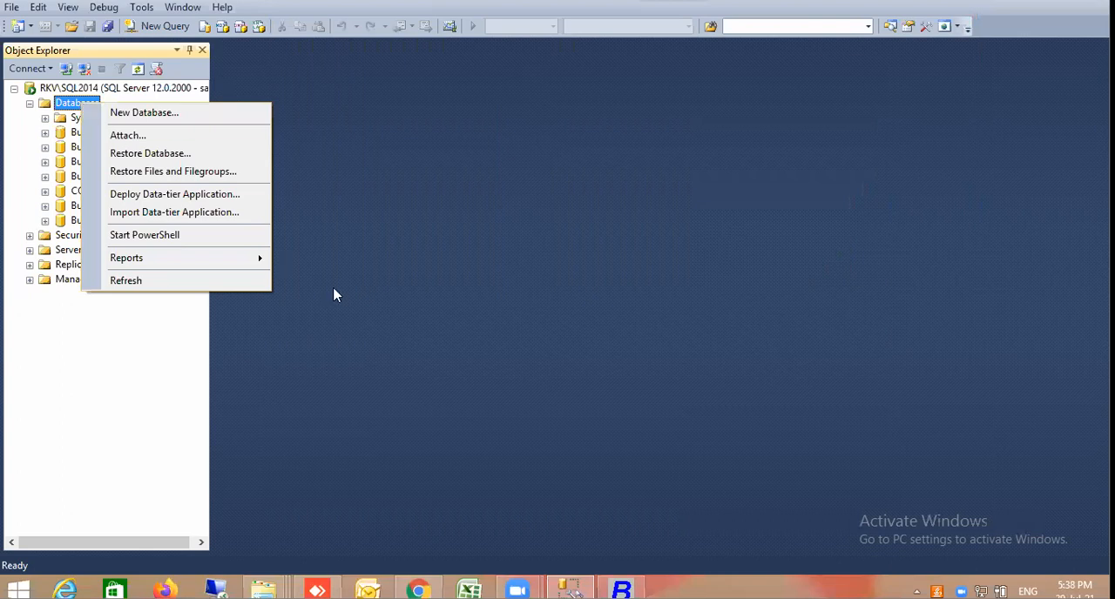
pyautogui.click(365, 301)
pyautogui.click(145, 133)
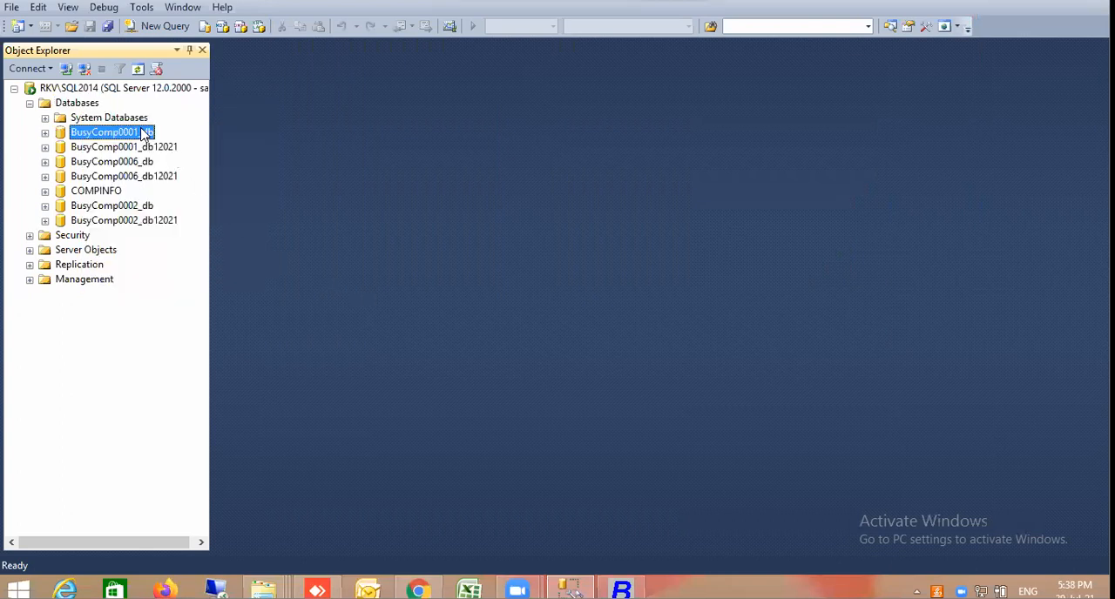
pyautogui.rightClick(145, 133)
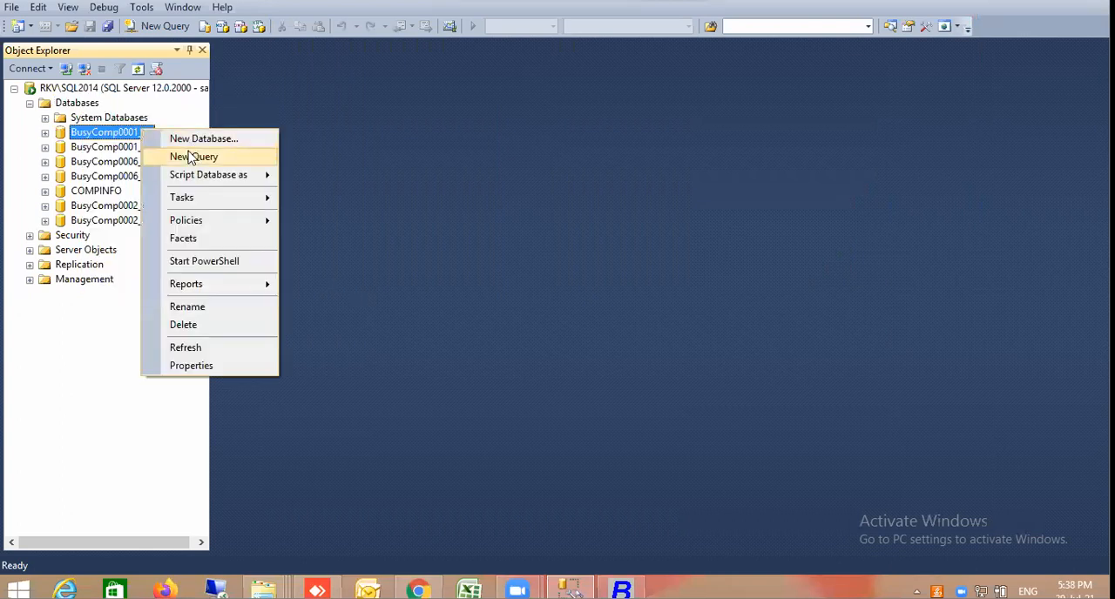
pyautogui.click(184, 325)
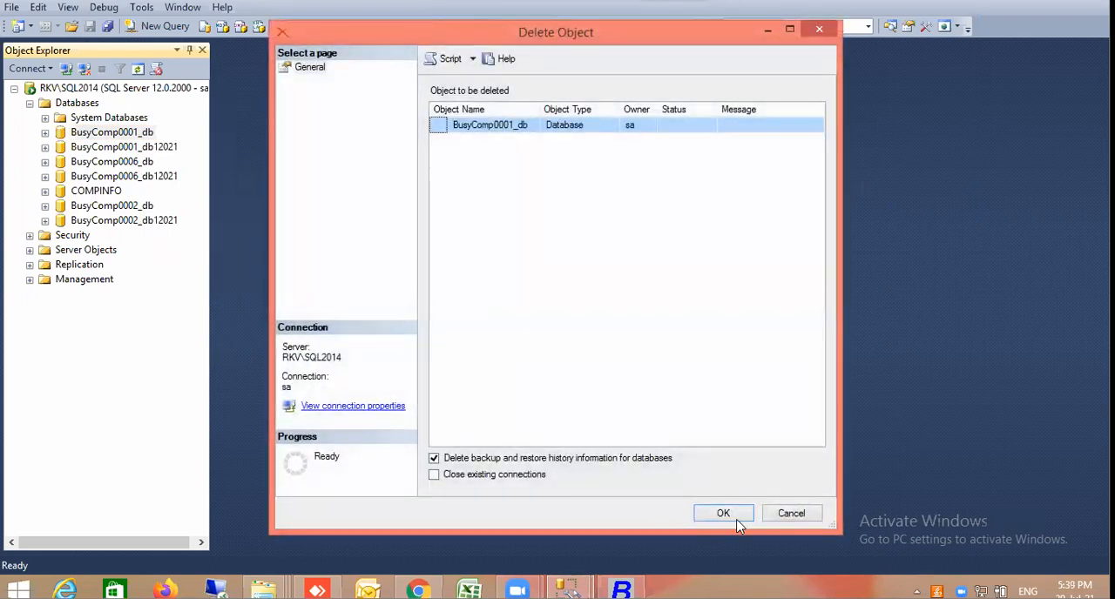
pyautogui.click(720, 513)
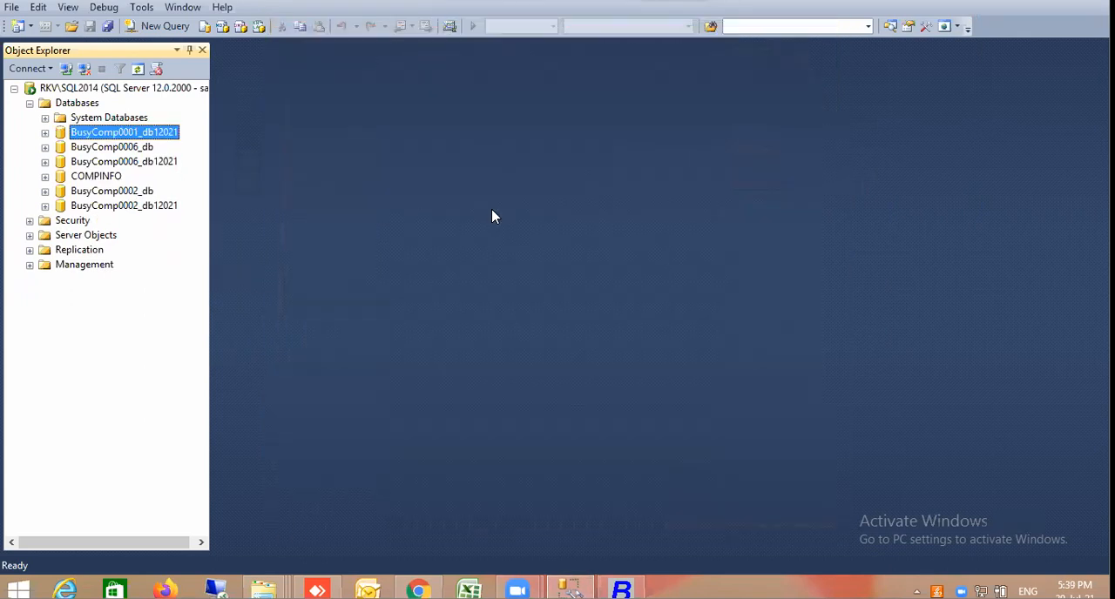
pyautogui.rightClick(165, 130)
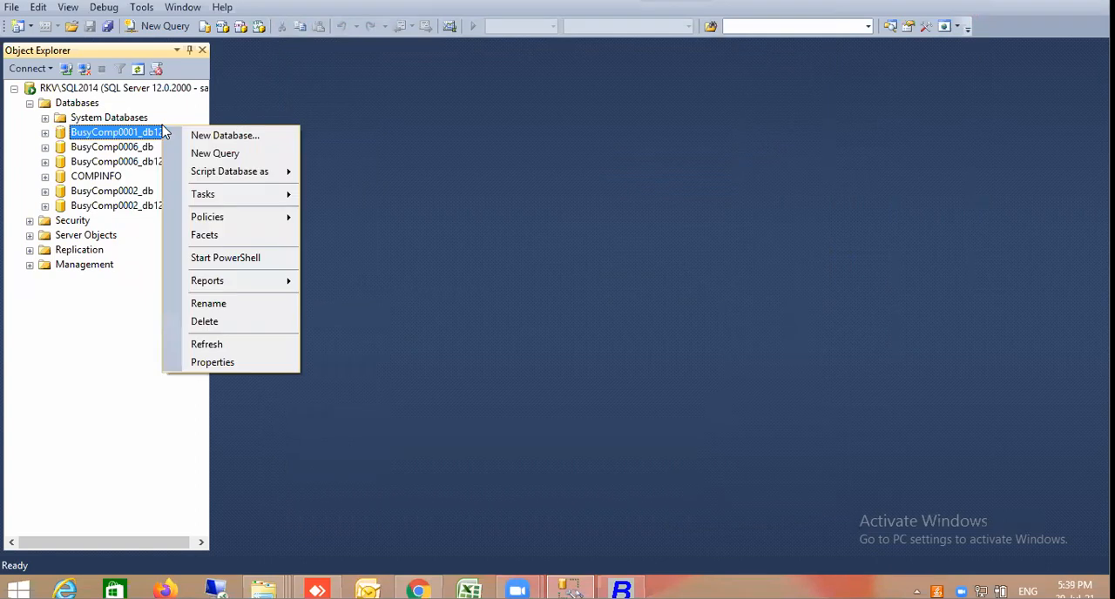
pyautogui.click(229, 322)
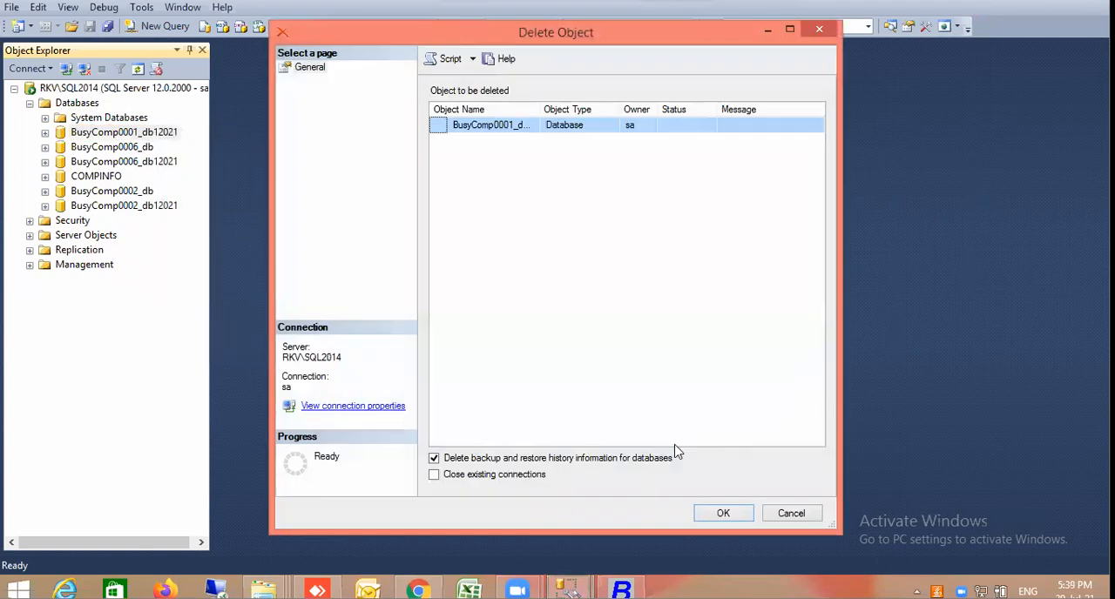
pyautogui.click(719, 513)
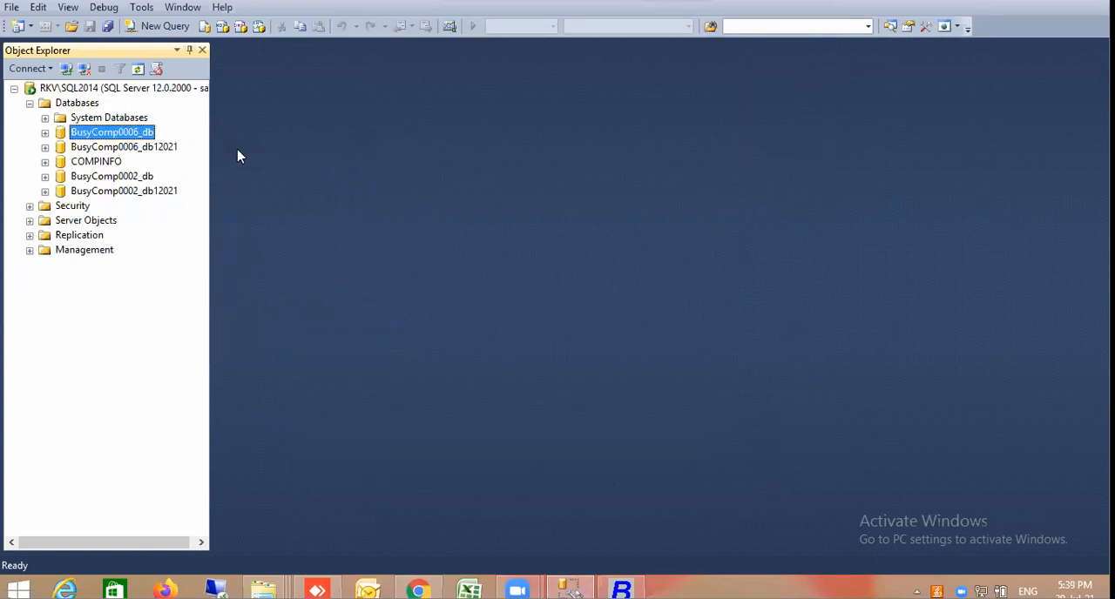
# Start a new database restore from a Device source and begin adding a backup file
pyautogui.rightClick(87, 104)
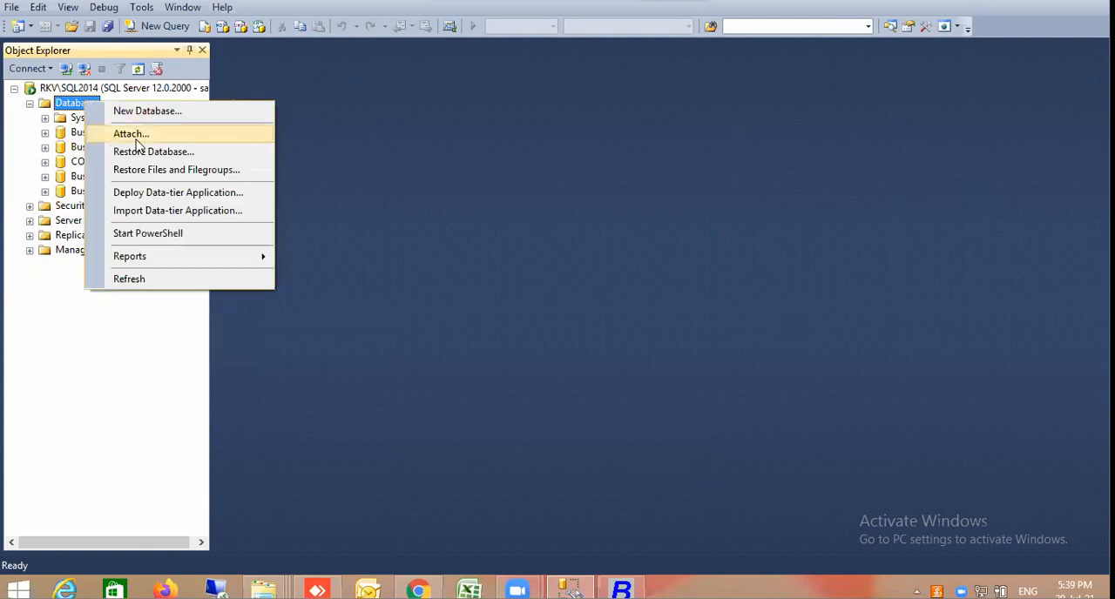
pyautogui.click(138, 152)
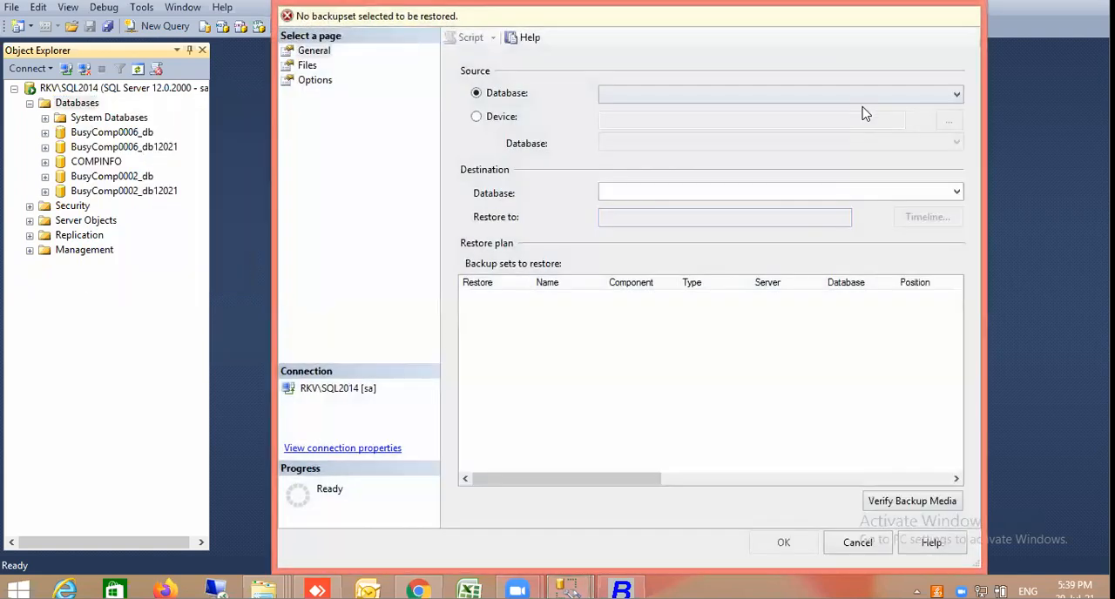
pyautogui.click(502, 118)
pyautogui.click(949, 122)
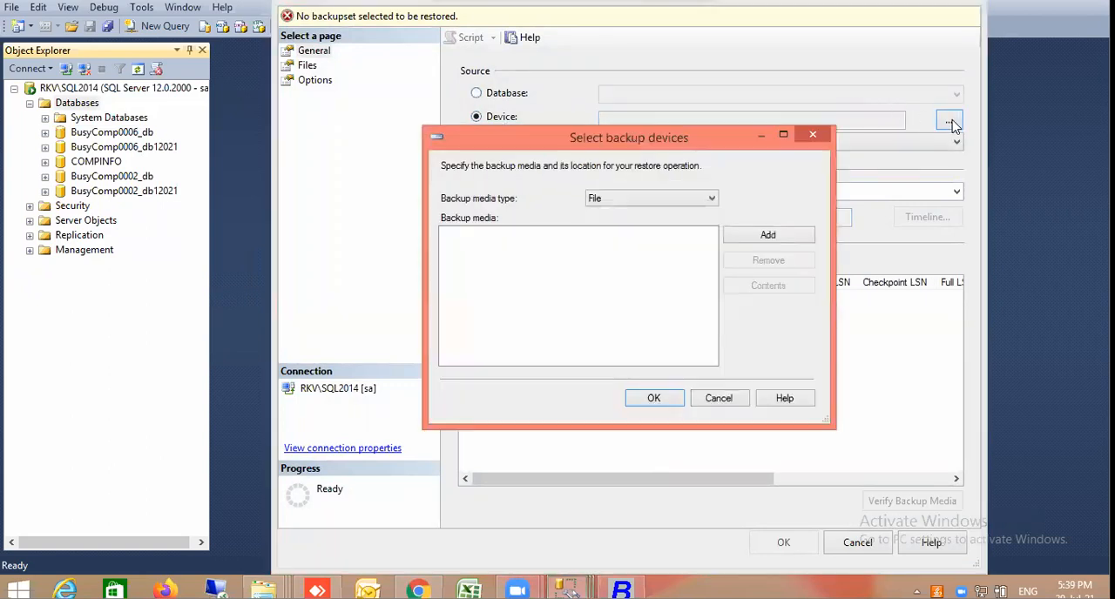
pyautogui.click(766, 239)
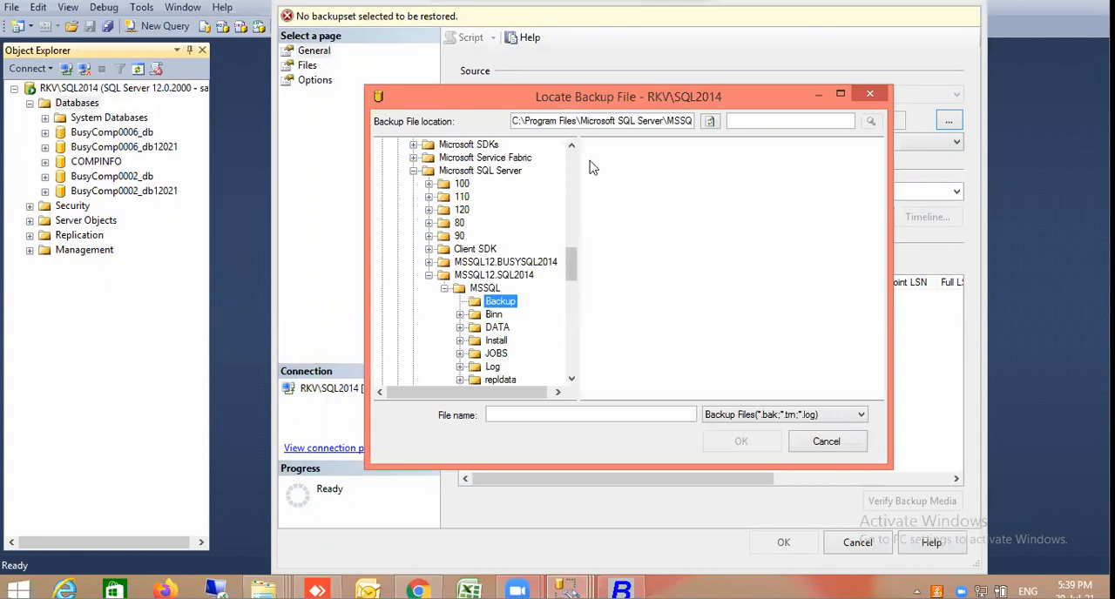
# Browse to the BACK\THU folder on the E: drive in the backup file browser
pyautogui.click(571, 326)
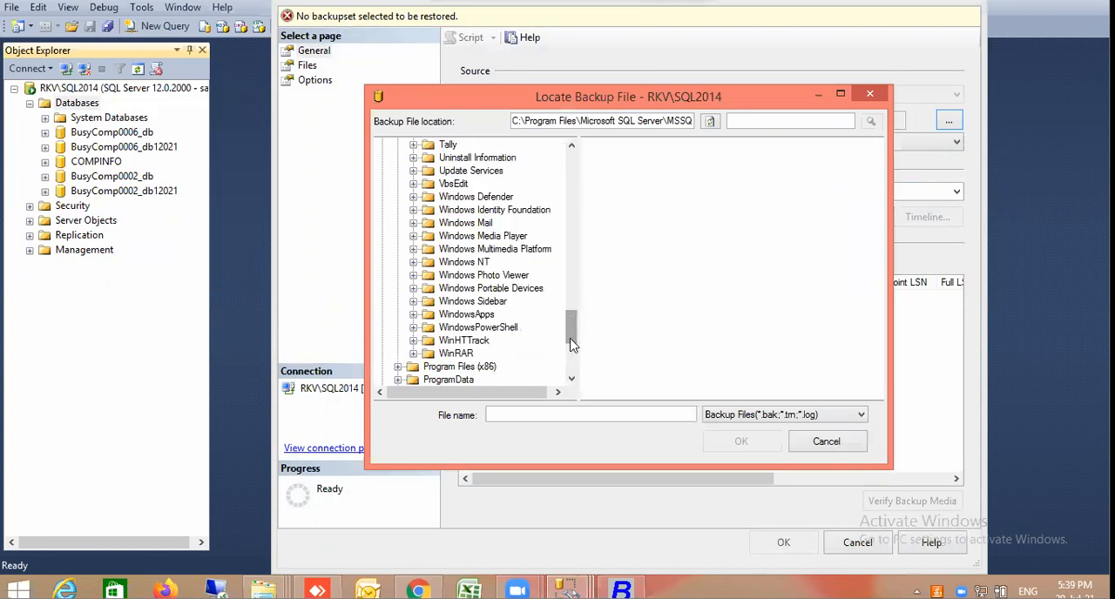
pyautogui.click(572, 345)
pyautogui.click(382, 366)
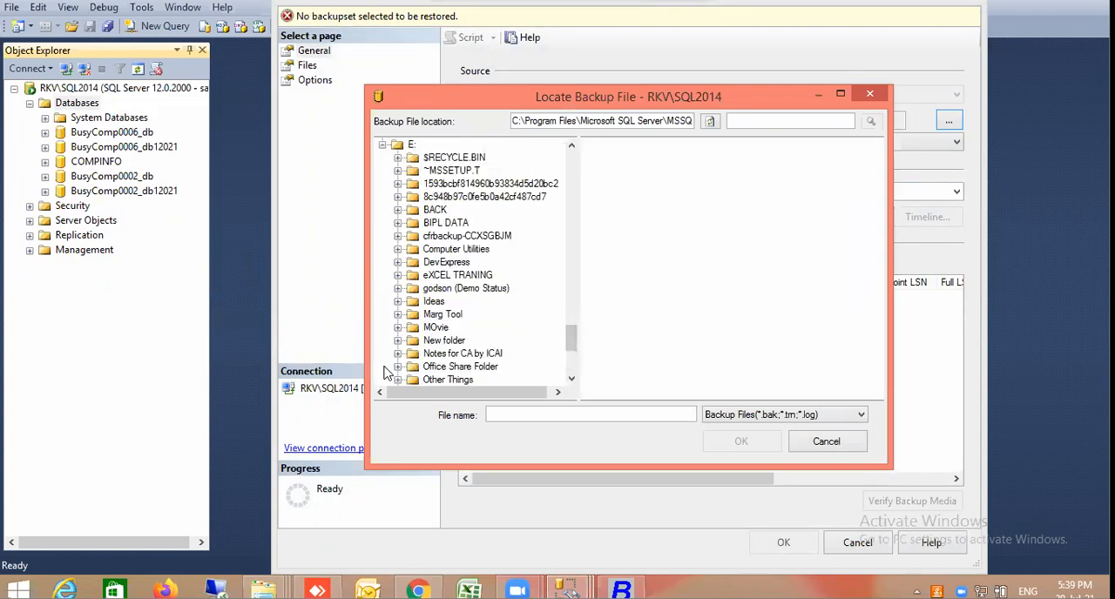
pyautogui.click(398, 209)
pyautogui.click(434, 209)
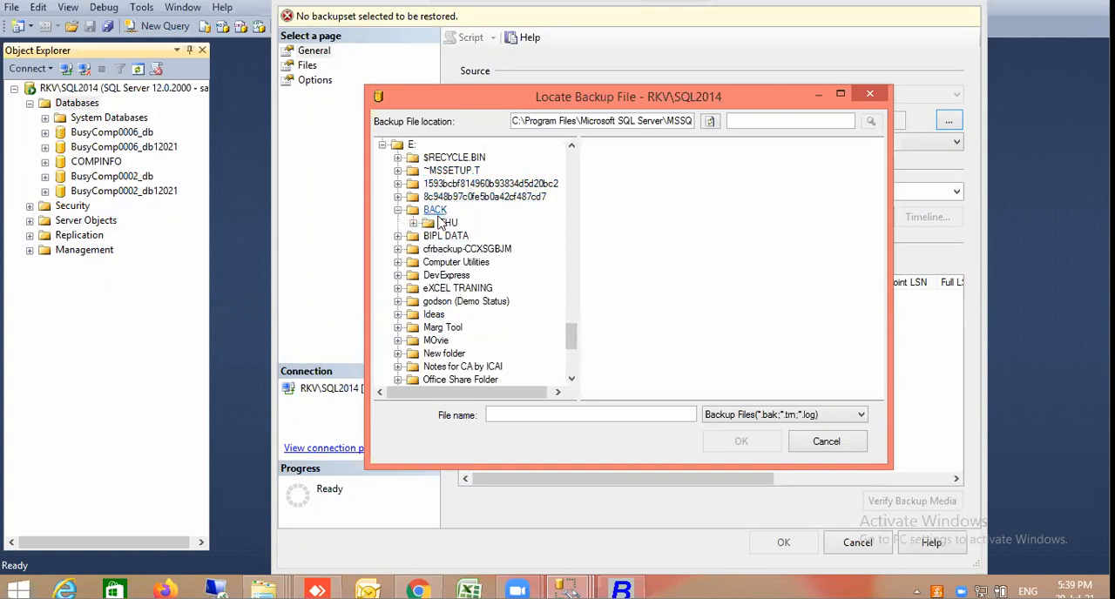
pyautogui.click(444, 224)
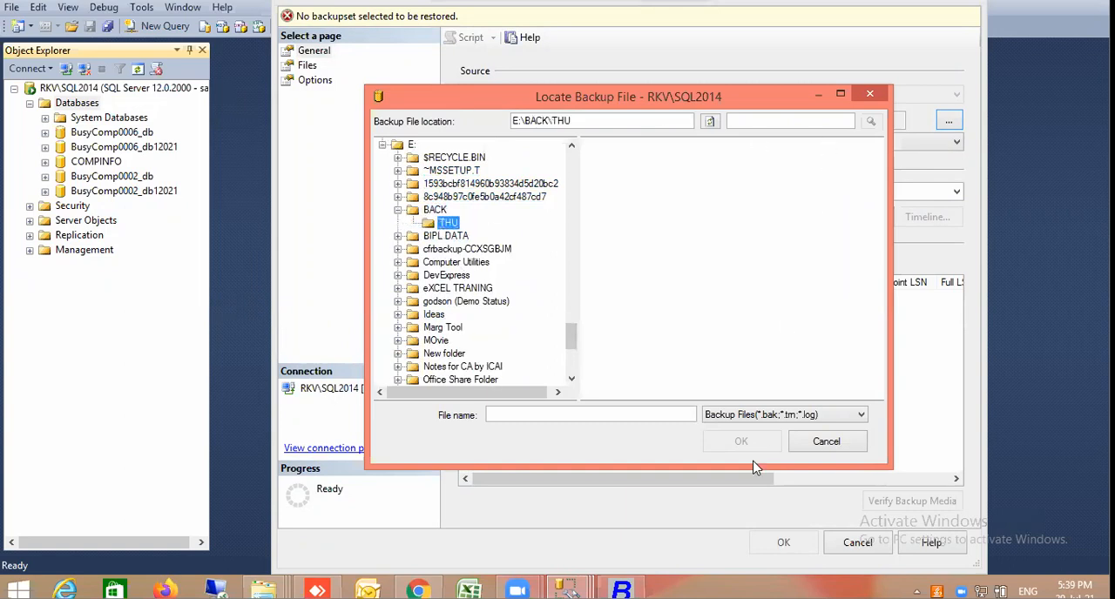
# Show all file types, load both BusyComp0001_db and BusyComp0001_db12021 as the backup source, and restore the BusyComp0001_db database
pyautogui.click(819, 423)
pyautogui.click(797, 441)
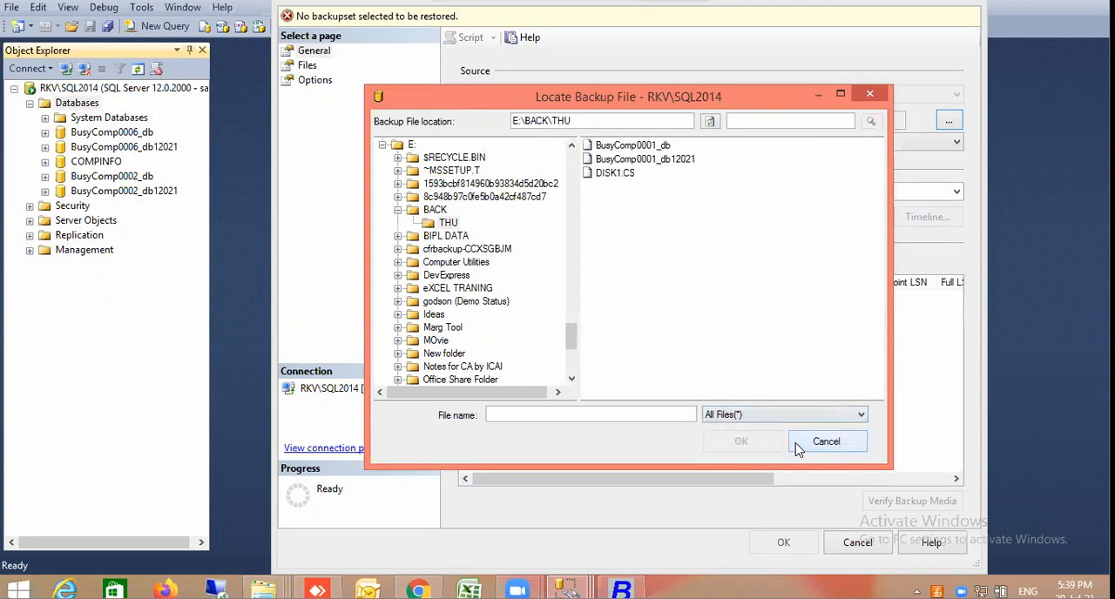
pyautogui.click(641, 146)
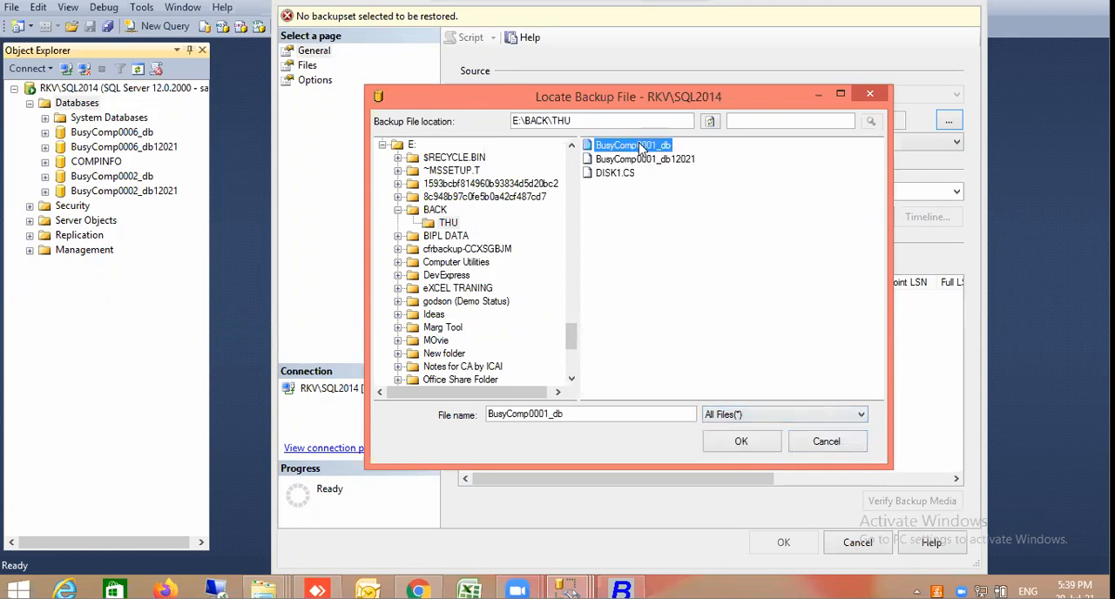
pyautogui.keyDown('ctrl'); pyautogui.click(641, 160); pyautogui.keyUp('ctrl')
pyautogui.click(745, 441)
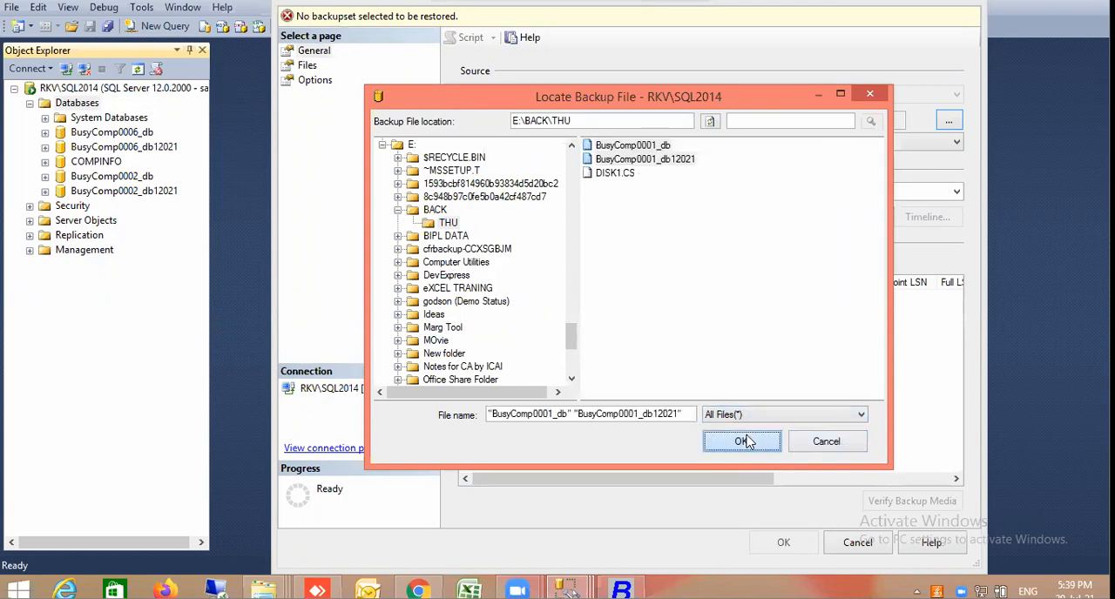
pyautogui.click(666, 401)
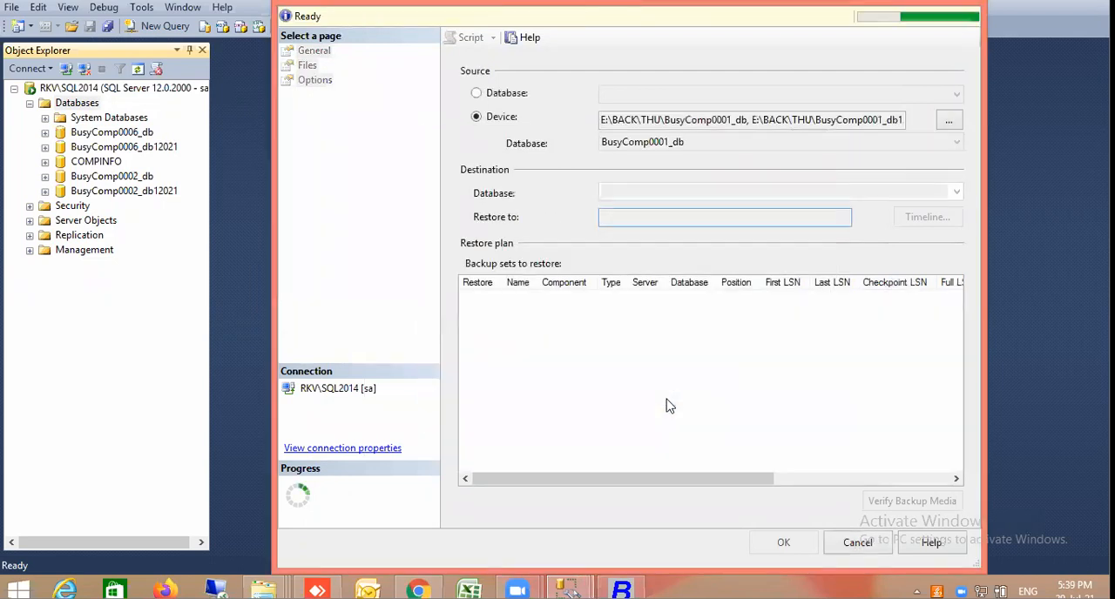
pyautogui.click(788, 542)
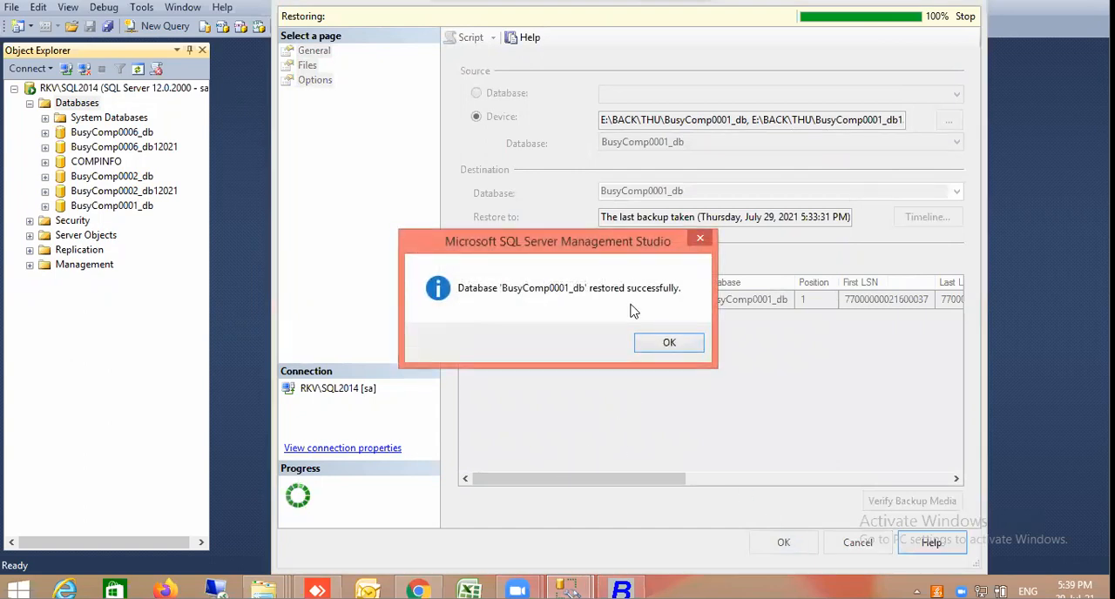
pyautogui.click(686, 344)
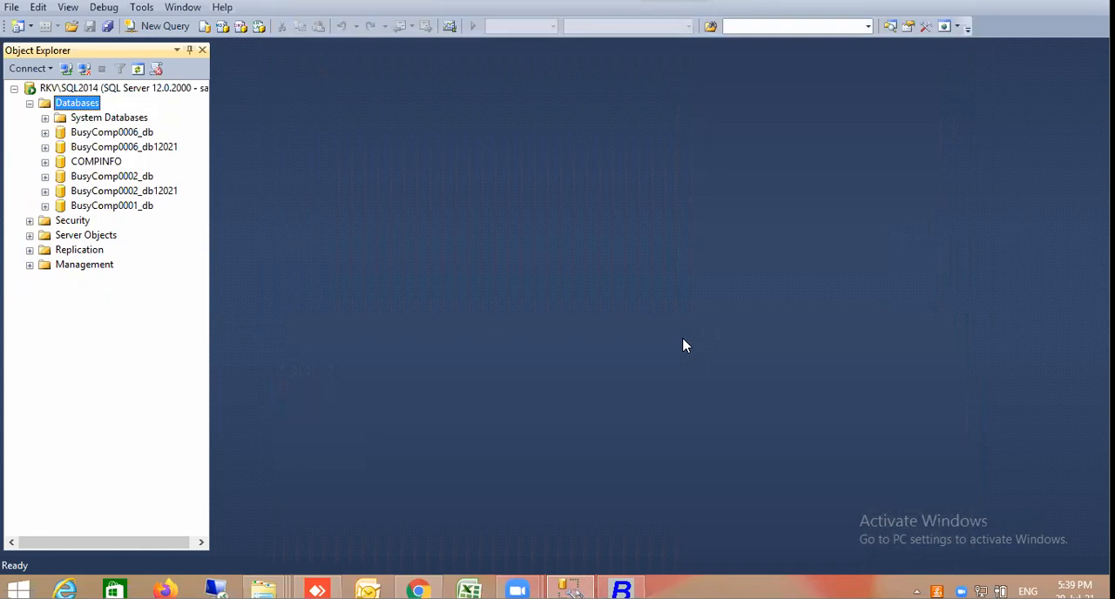
# Delete the BusyComp0001_db database together with its backup and restore history
pyautogui.click(150, 207)
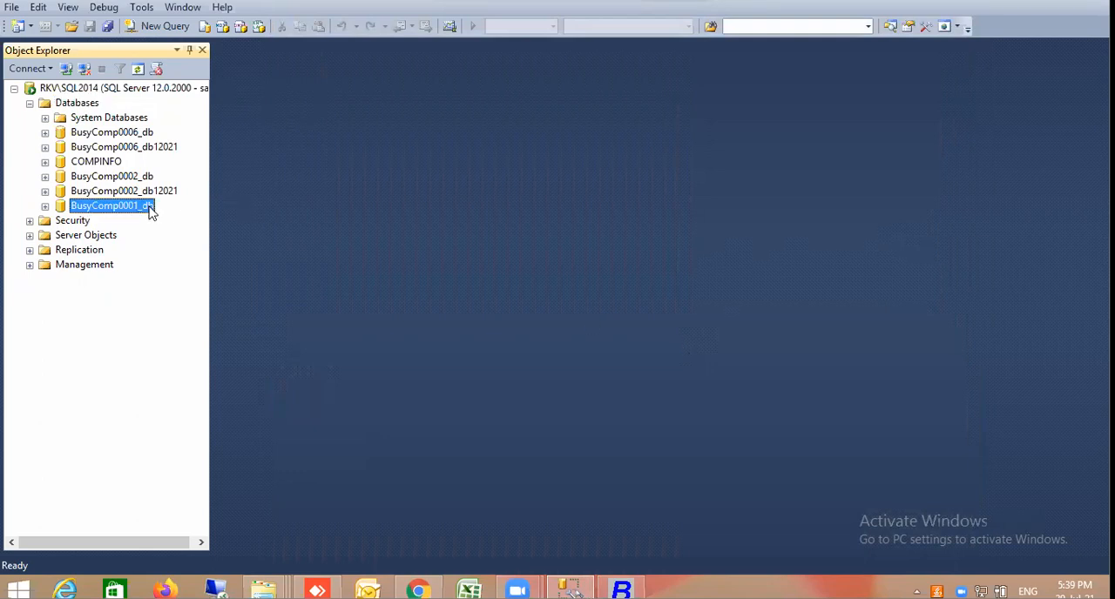
pyautogui.rightClick(151, 211)
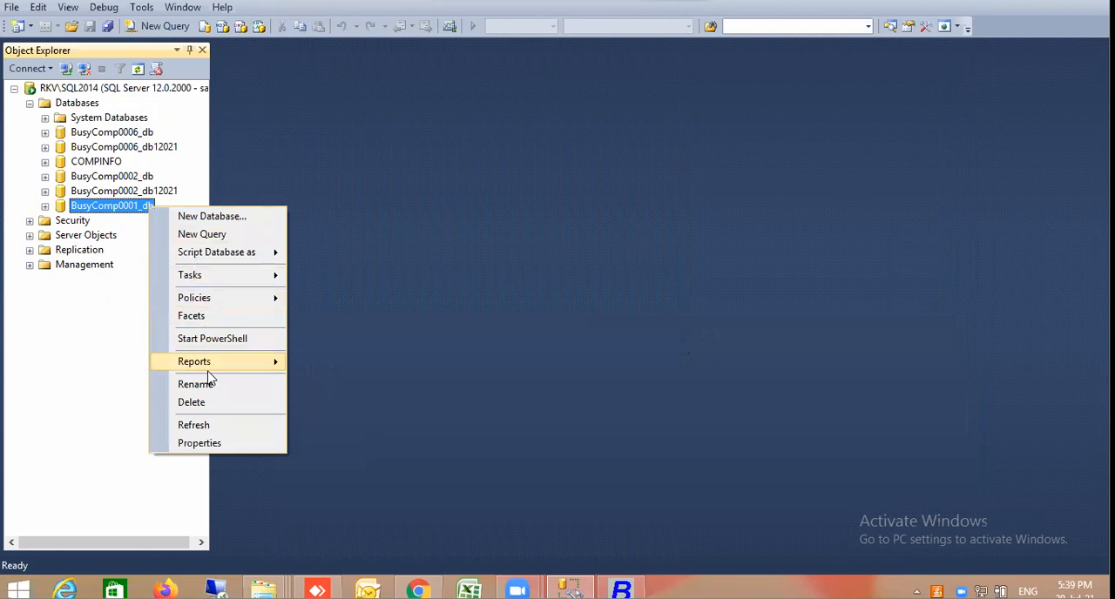
pyautogui.click(192, 403)
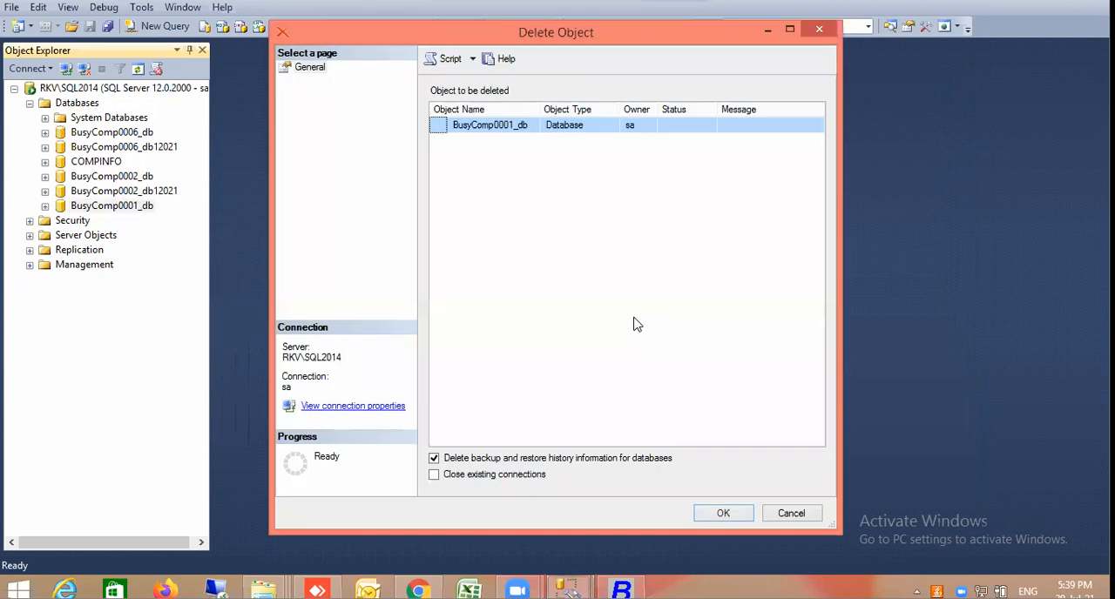
pyautogui.click(722, 514)
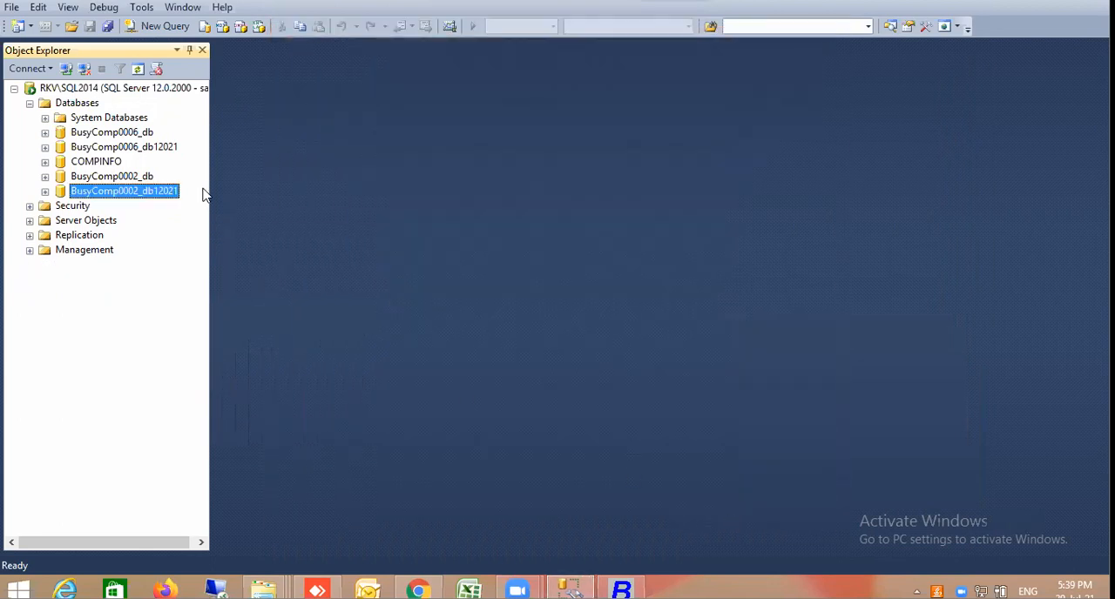
# Start a Files and Filegroups restore with a device as the source and begin adding a backup file
pyautogui.rightClick(92, 102)
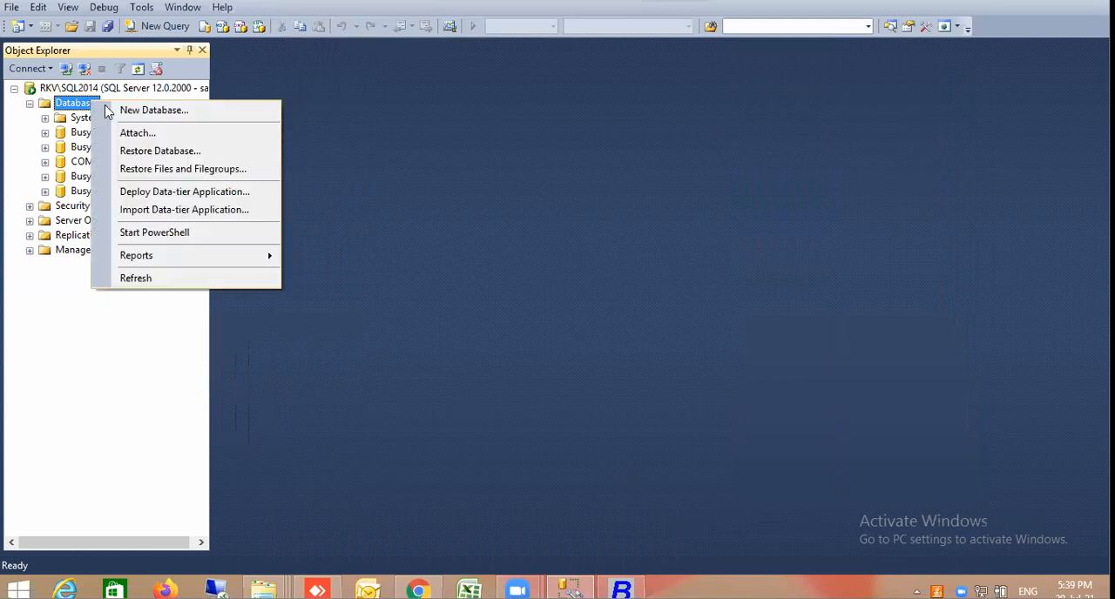
pyautogui.click(139, 169)
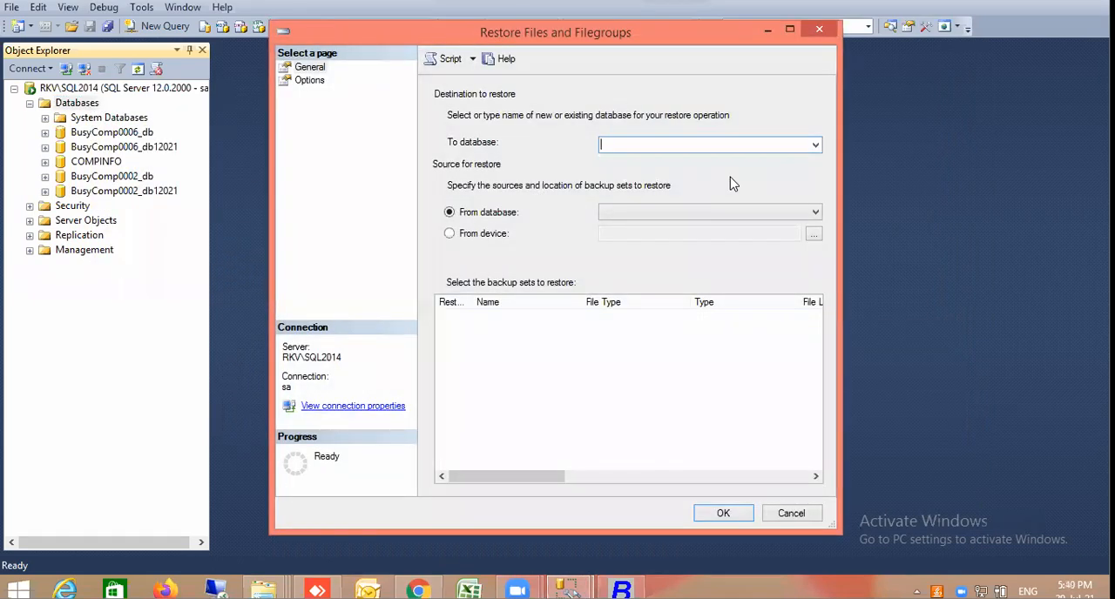
pyautogui.click(494, 234)
pyautogui.click(814, 233)
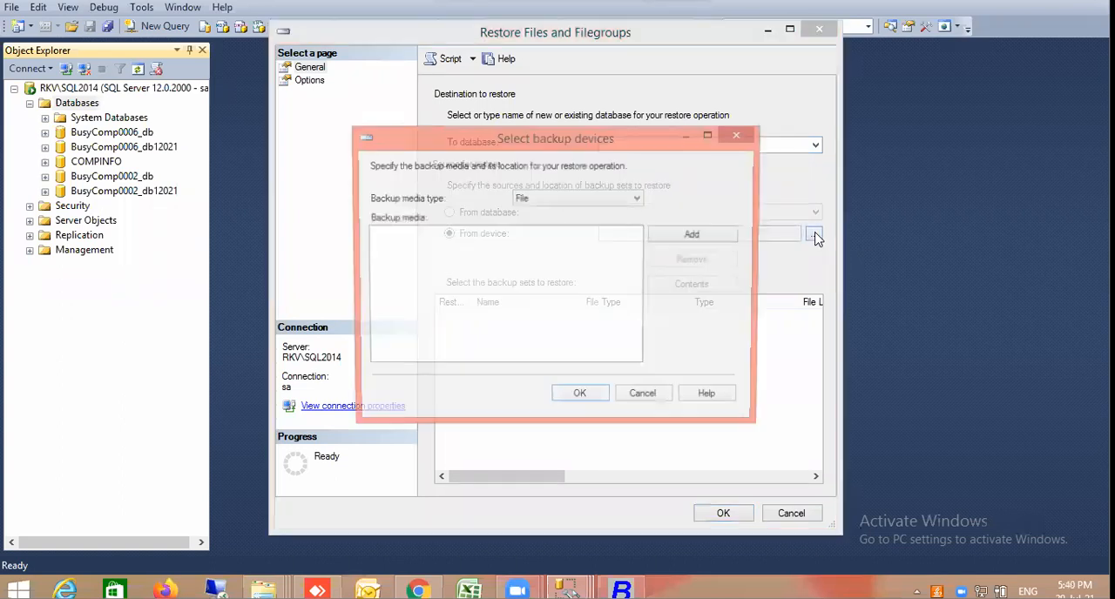
pyautogui.click(677, 240)
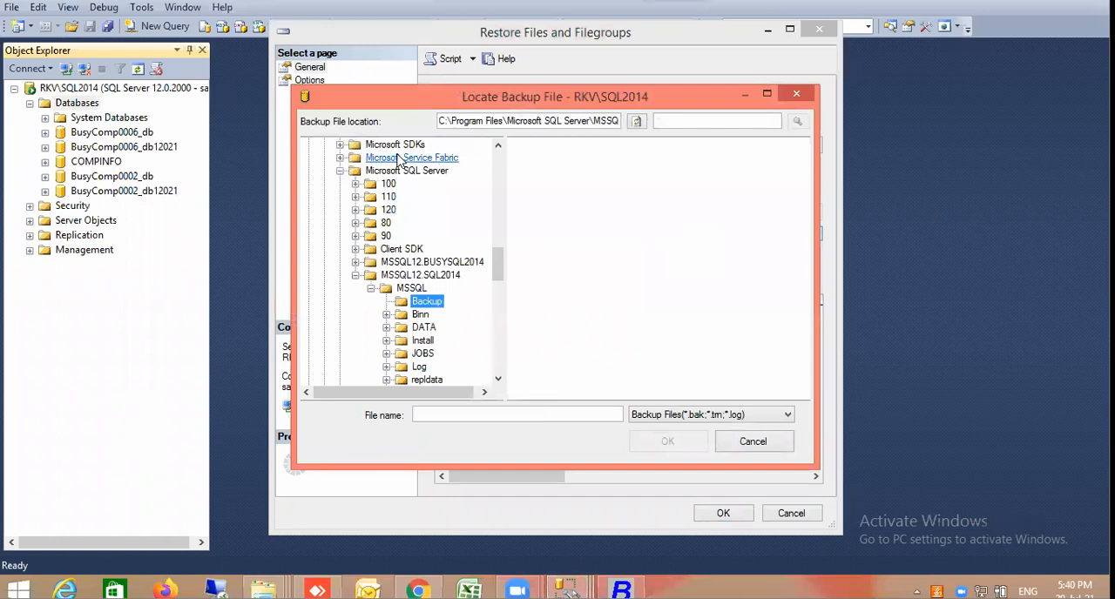
# Browse to the BACK\THU folder on the E: drive and show all file types in the backup file browser
pyautogui.click(497, 374)
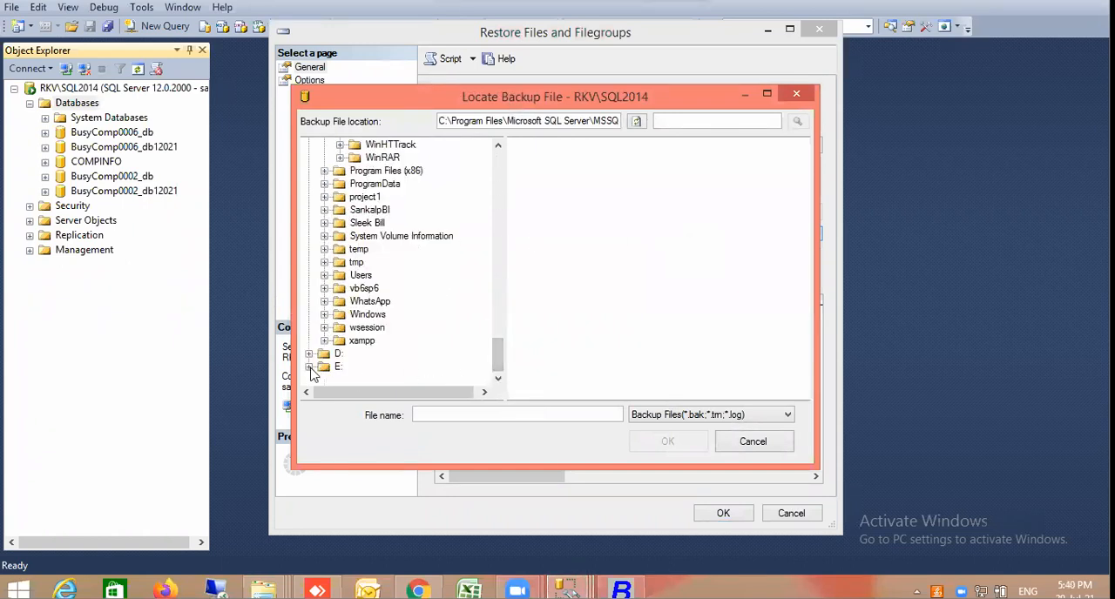
pyautogui.click(309, 367)
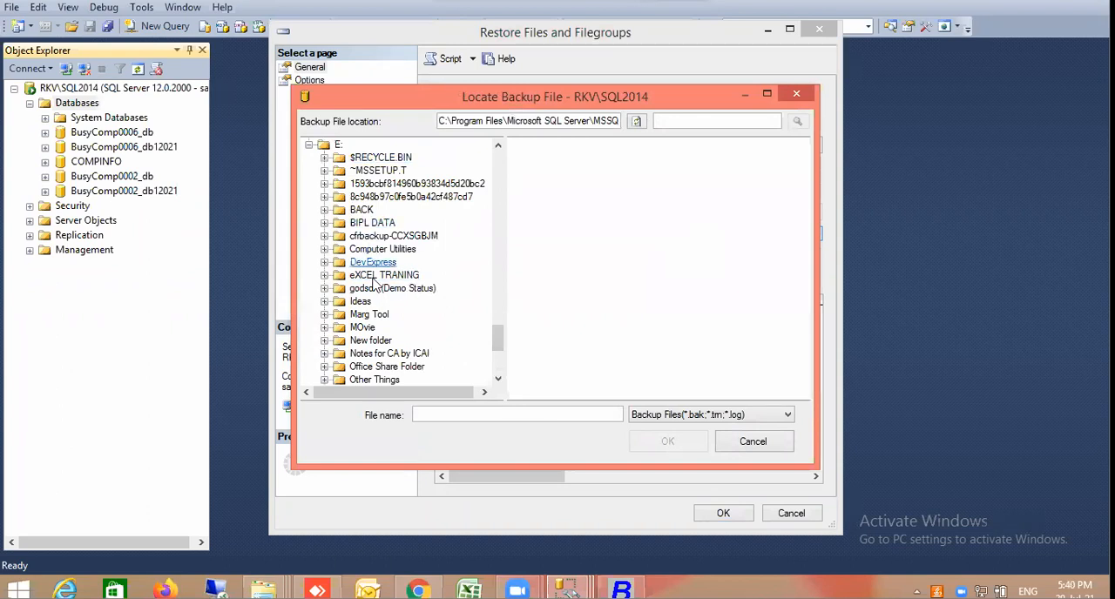
pyautogui.click(324, 210)
pyautogui.click(374, 223)
pyautogui.click(739, 416)
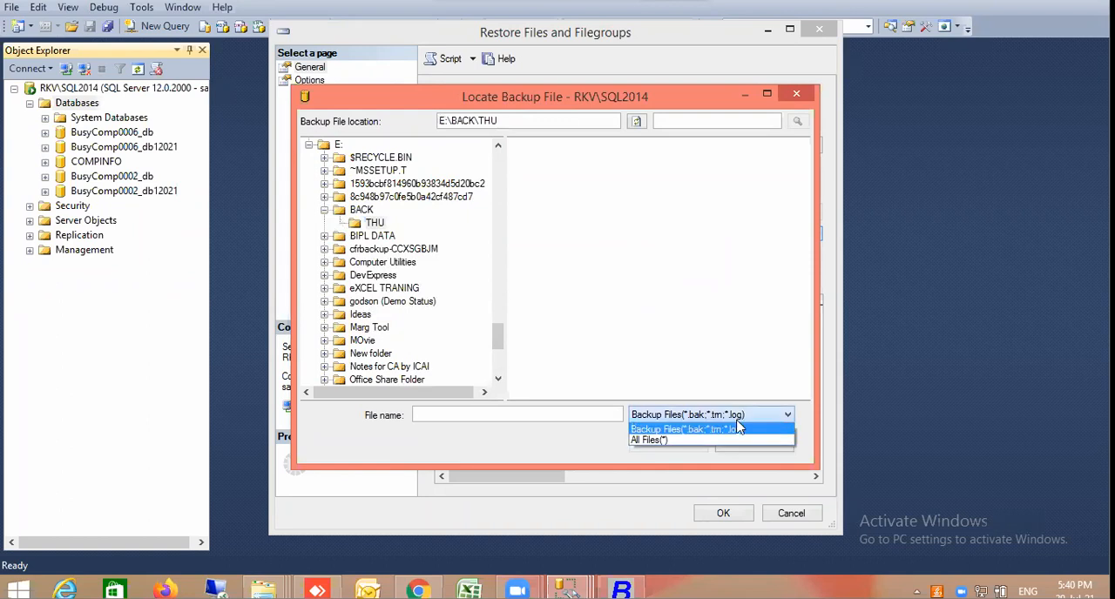
pyautogui.click(679, 439)
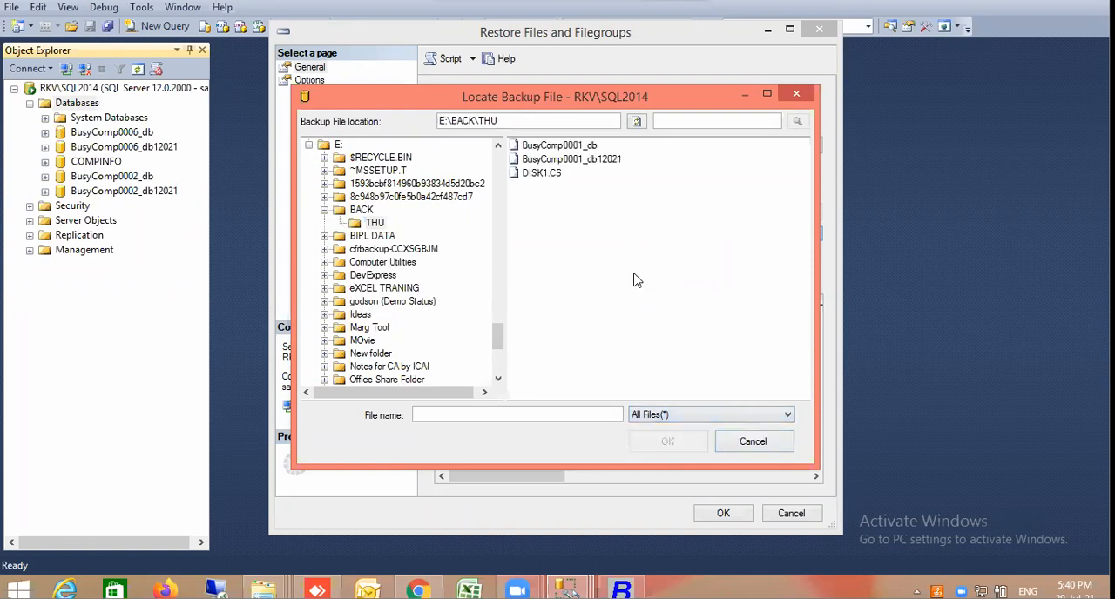
# Load both BusyComp0001_db and BusyComp0001_db12021 as the backup media for the files and filegroups restore
pyautogui.click(597, 146)
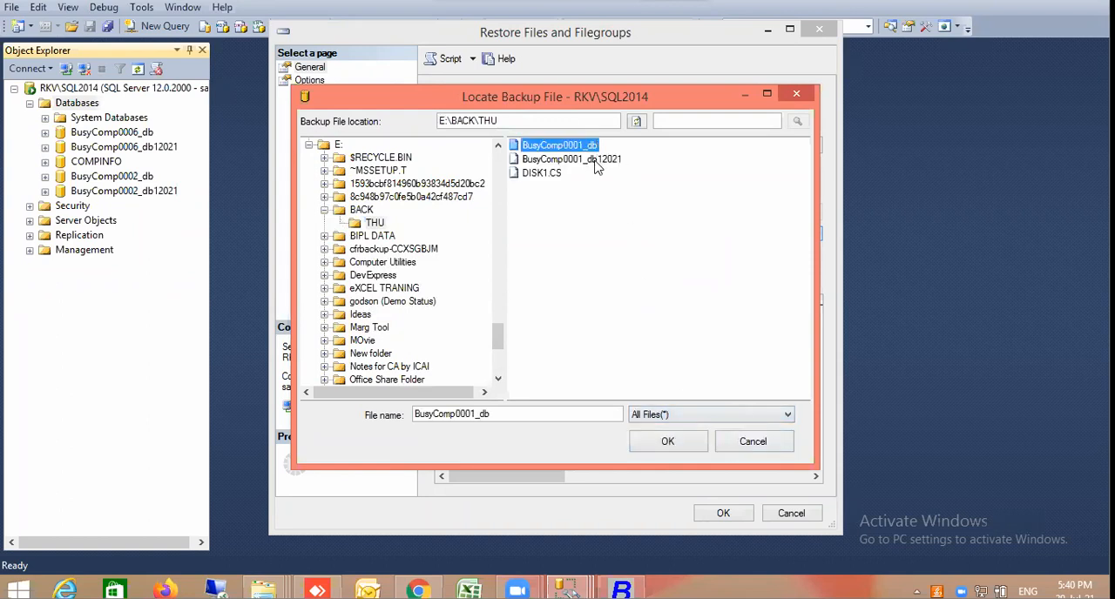
pyautogui.keyDown('ctrl'); pyautogui.click(595, 159); pyautogui.keyUp('ctrl')
pyautogui.click(677, 440)
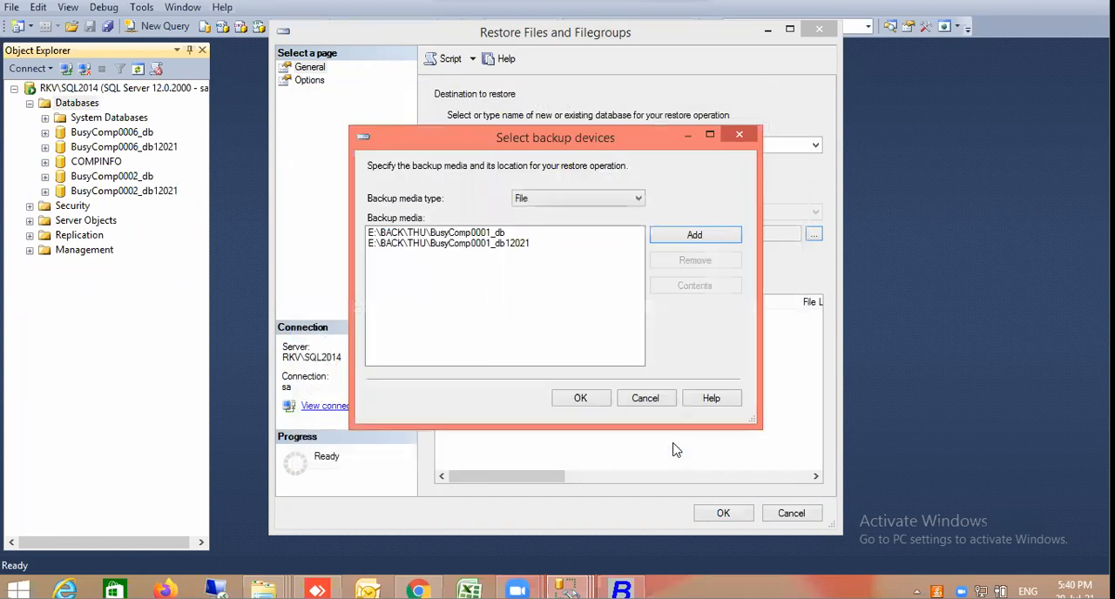
pyautogui.click(580, 404)
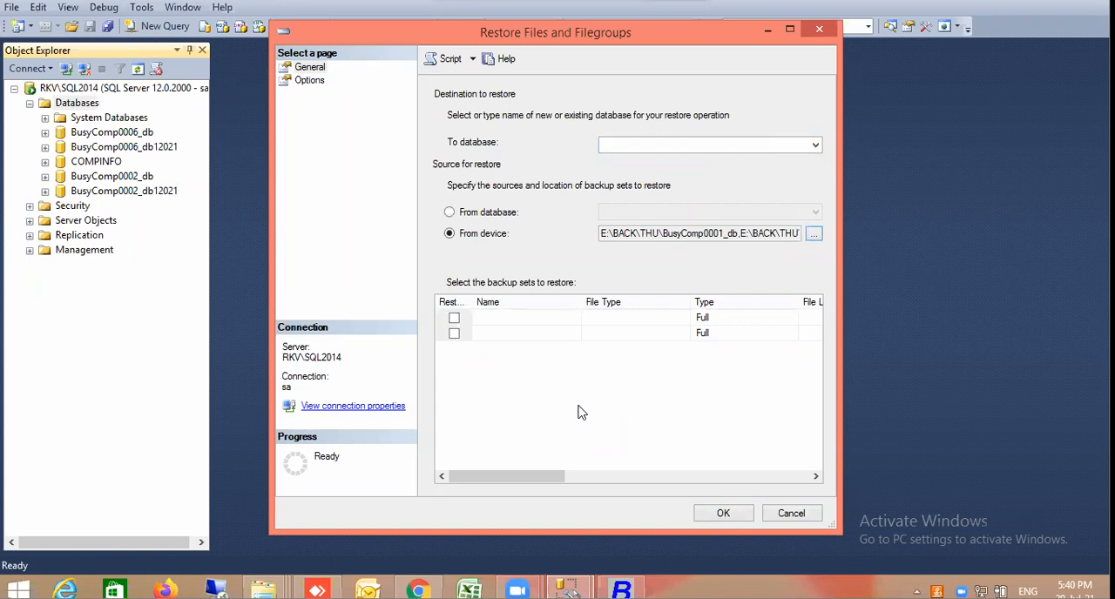
# Mark both full backup sets for restore and try to run the restore without a destination database
pyautogui.click(454, 319)
pyautogui.click(454, 333)
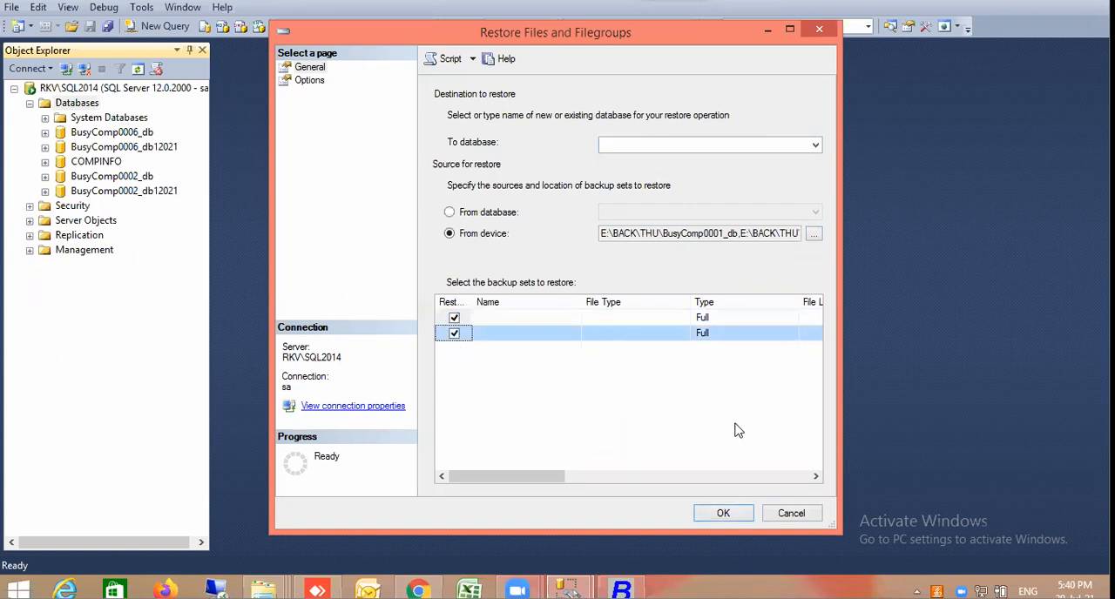
pyautogui.click(722, 513)
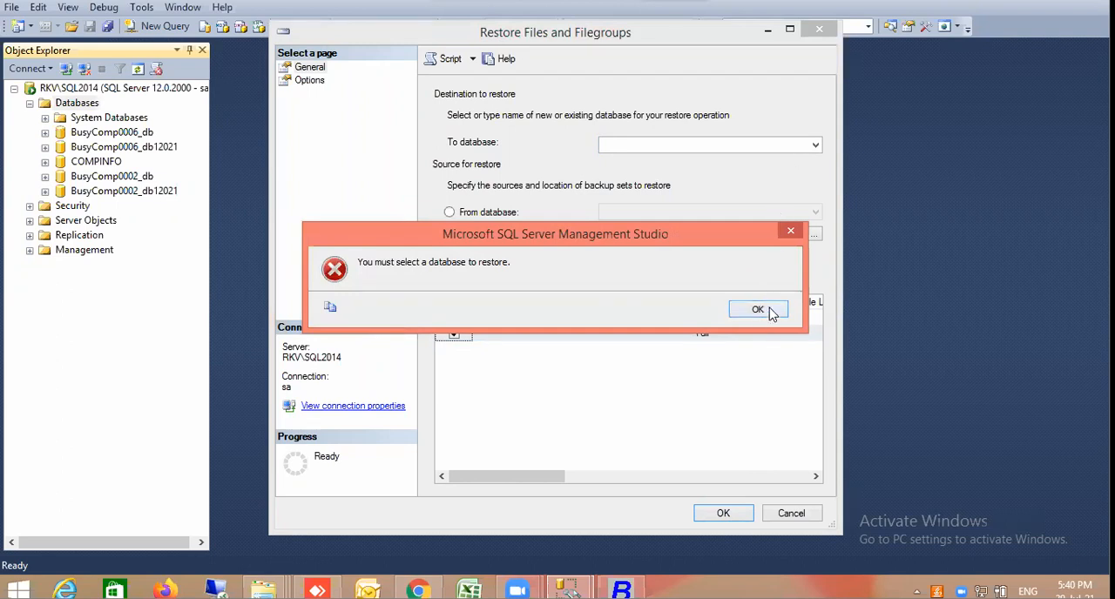
pyautogui.click(772, 312)
# Check the available destination databases, unmark both backup sets, and cancel the files and filegroups restore
pyautogui.click(814, 153)
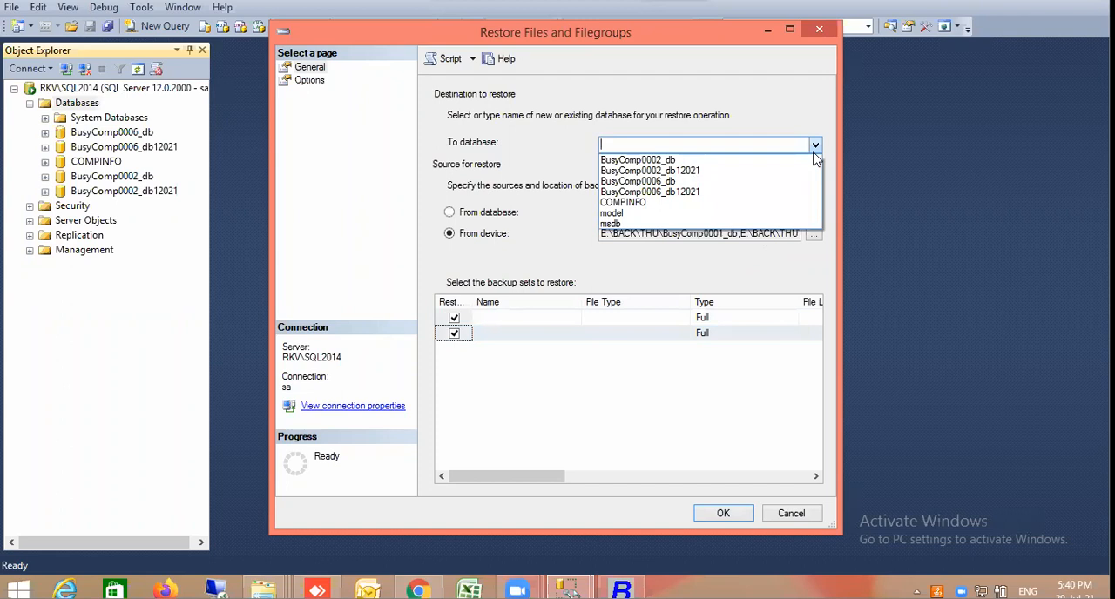
pyautogui.click(677, 374)
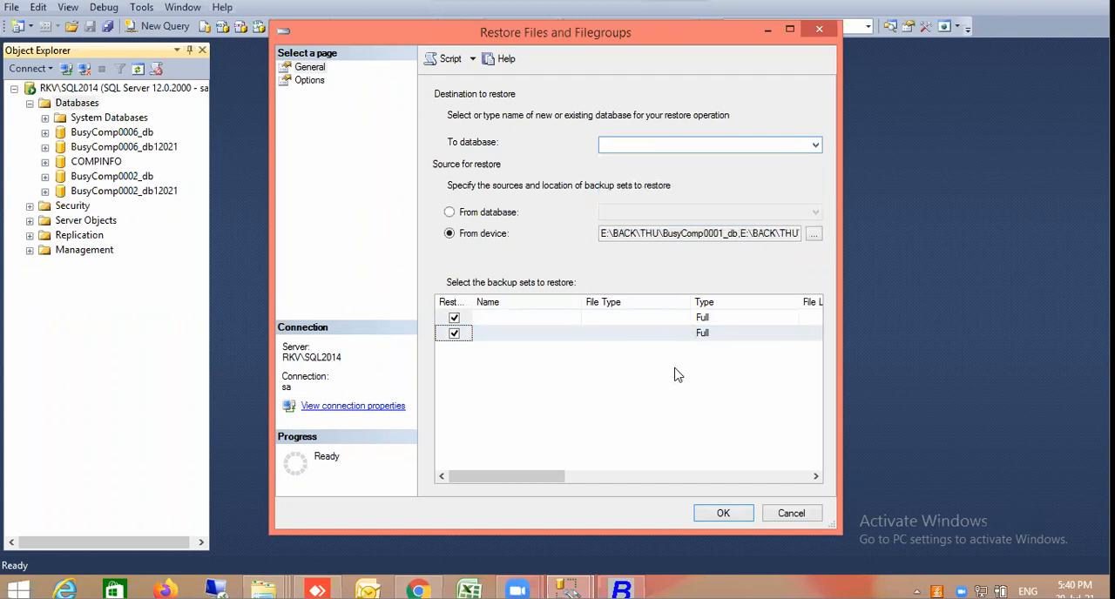
pyautogui.click(453, 318)
pyautogui.click(454, 334)
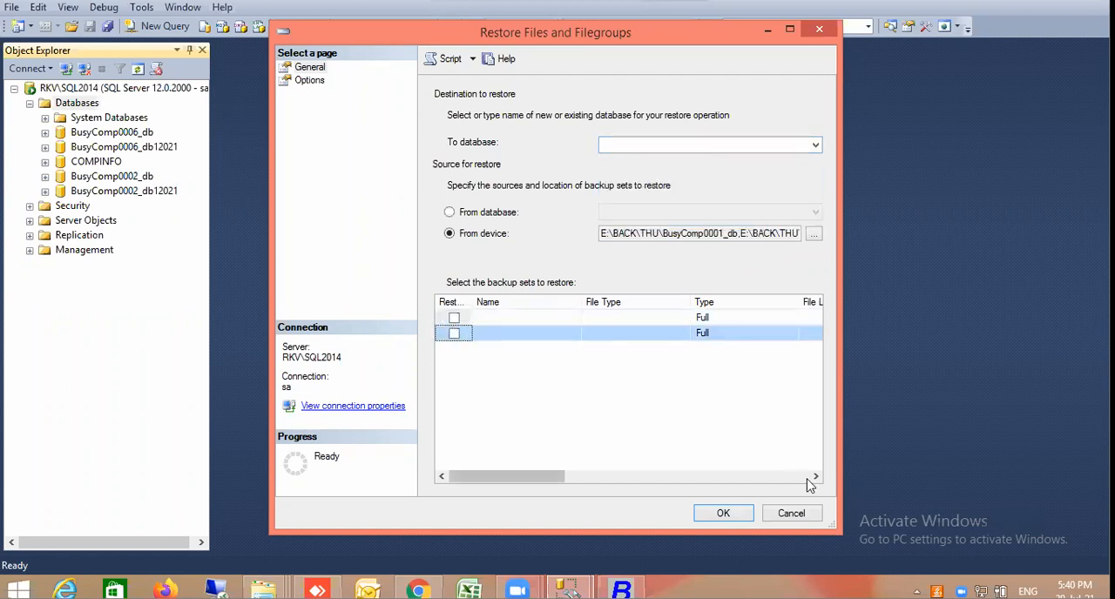
pyautogui.click(790, 512)
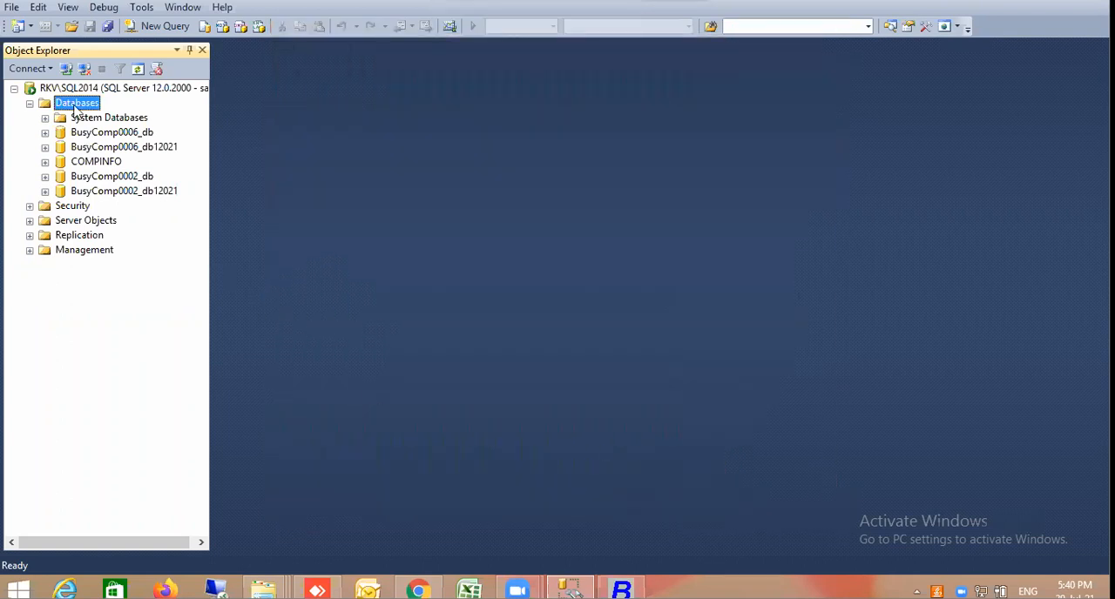
# Start attaching a database, browse to E:\BACK\THU for its data file, and show all file types
pyautogui.rightClick(76, 108)
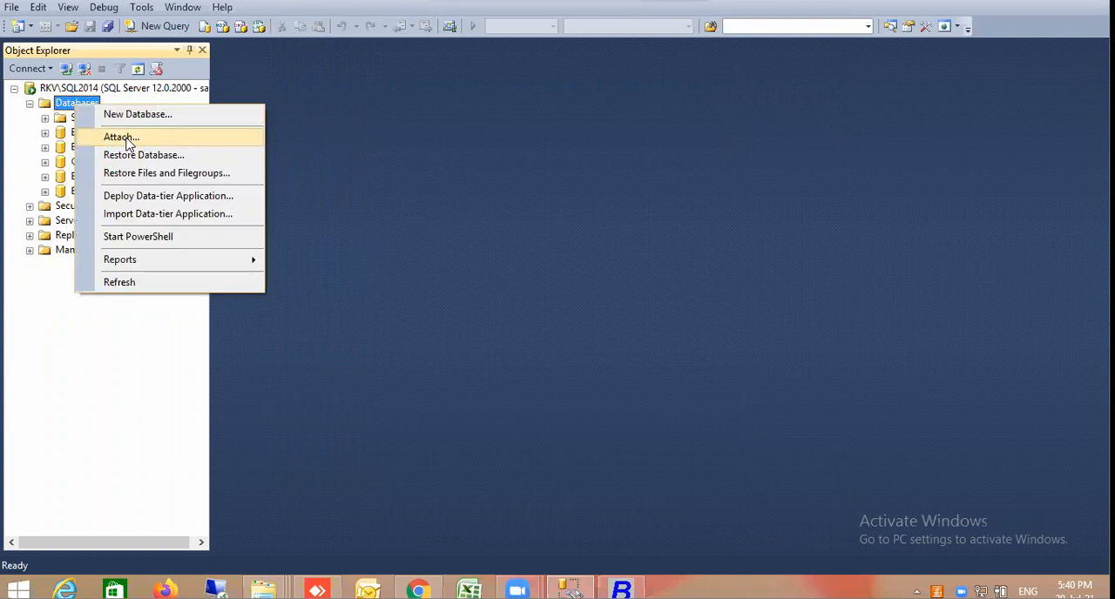
pyautogui.click(121, 138)
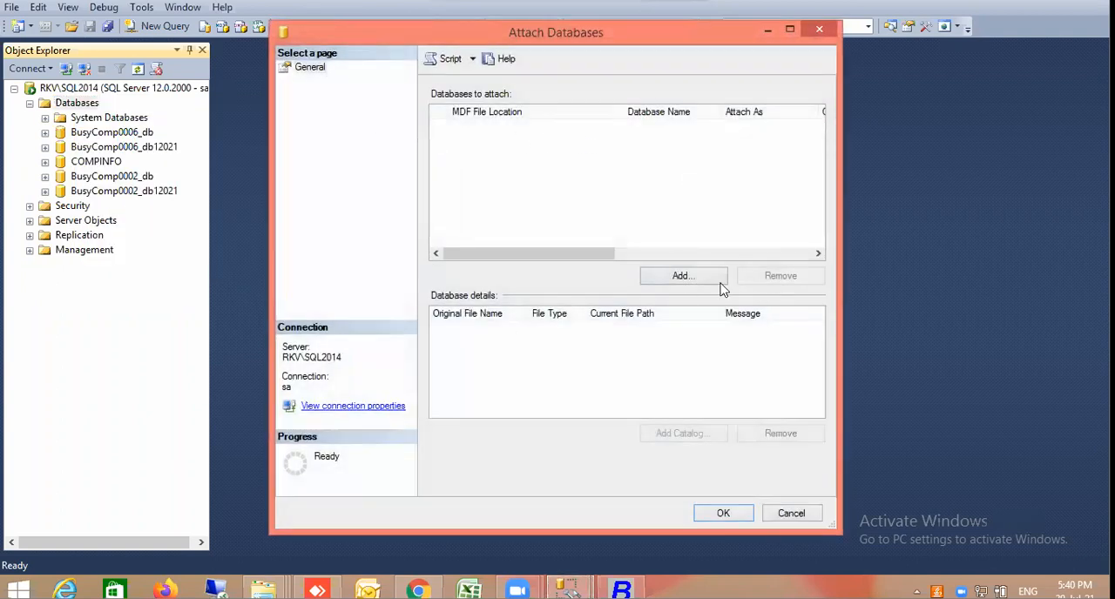
pyautogui.click(699, 276)
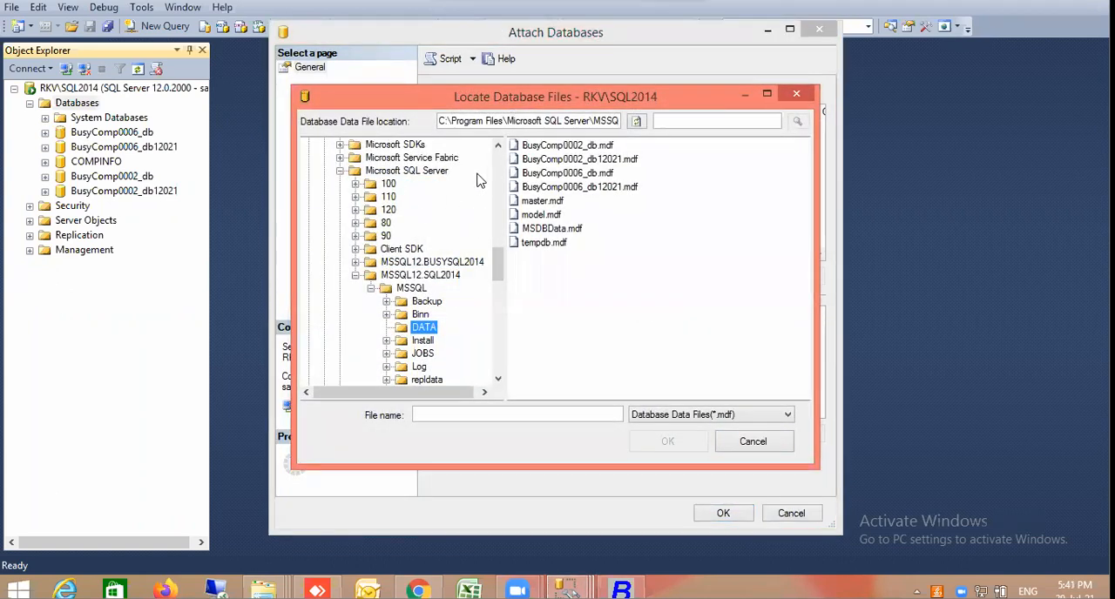
pyautogui.moveTo(497, 266); pyautogui.dragTo(496, 147)
pyautogui.click(310, 145)
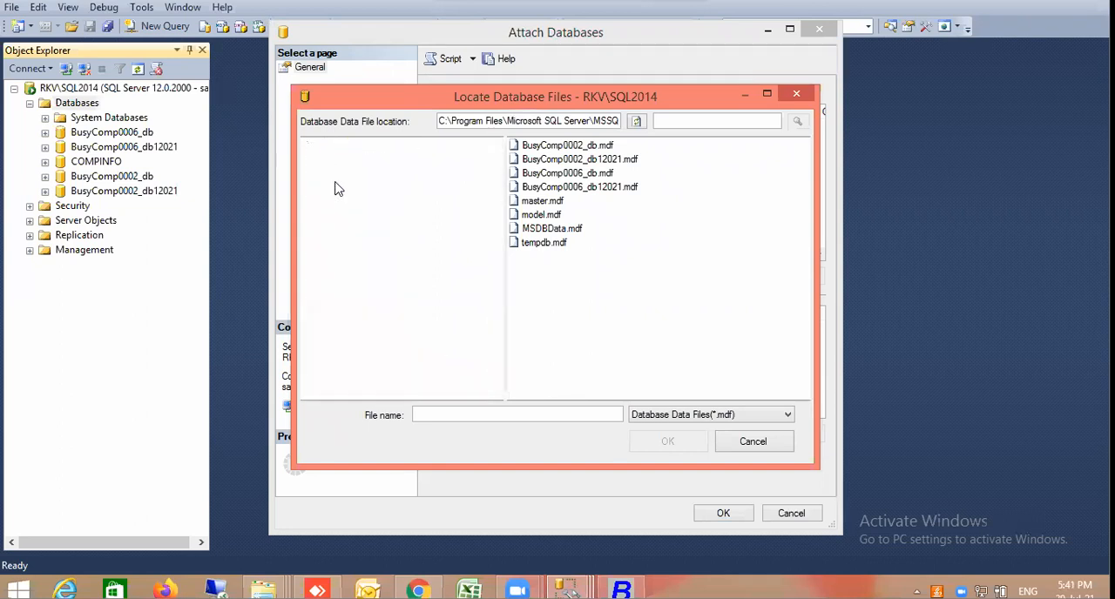
pyautogui.click(308, 171)
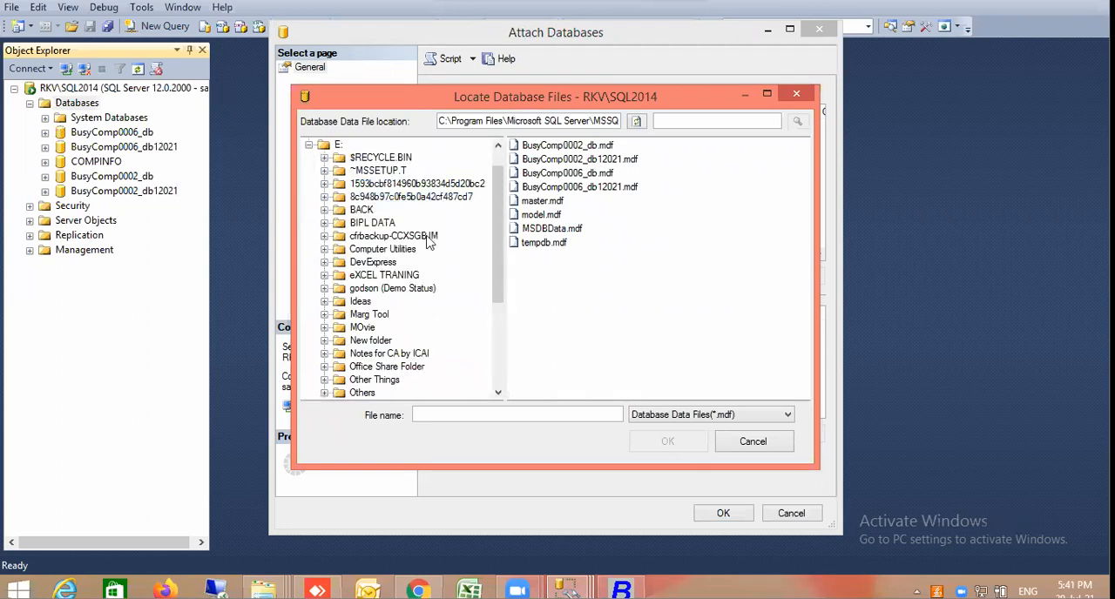
pyautogui.click(324, 210)
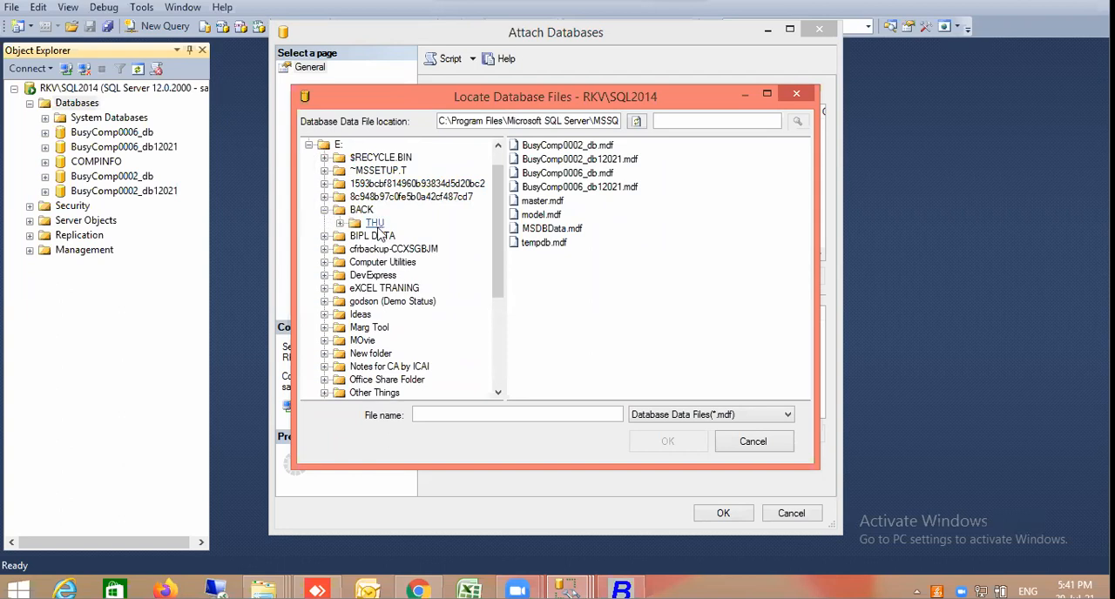
pyautogui.click(374, 223)
pyautogui.click(766, 415)
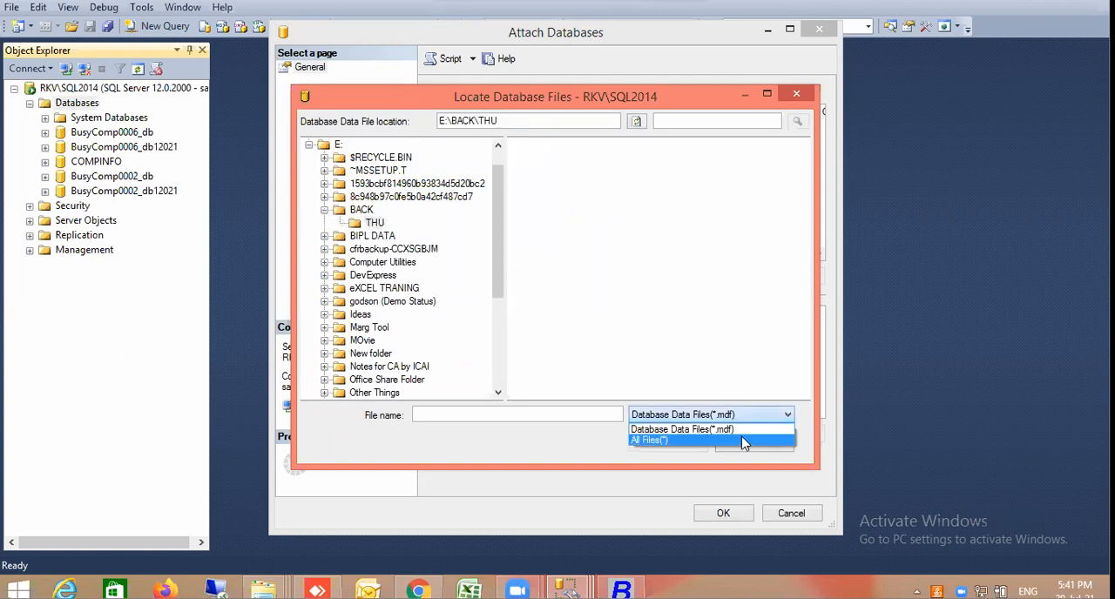
pyautogui.click(743, 441)
# Try to add the BusyComp0001_db backup file as the database to attach
pyautogui.click(585, 146)
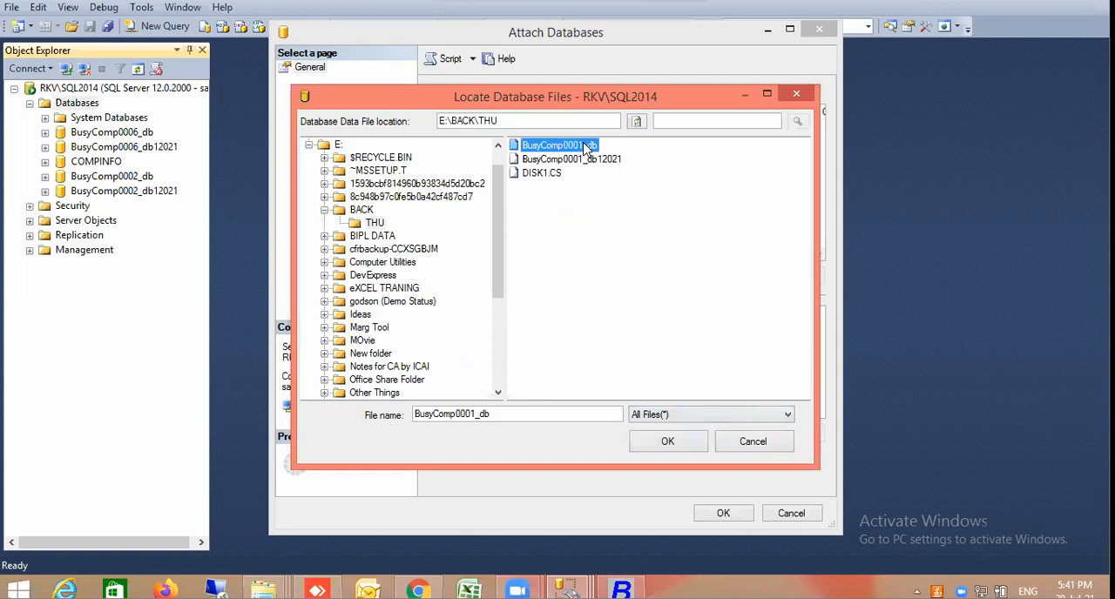
pyautogui.click(667, 441)
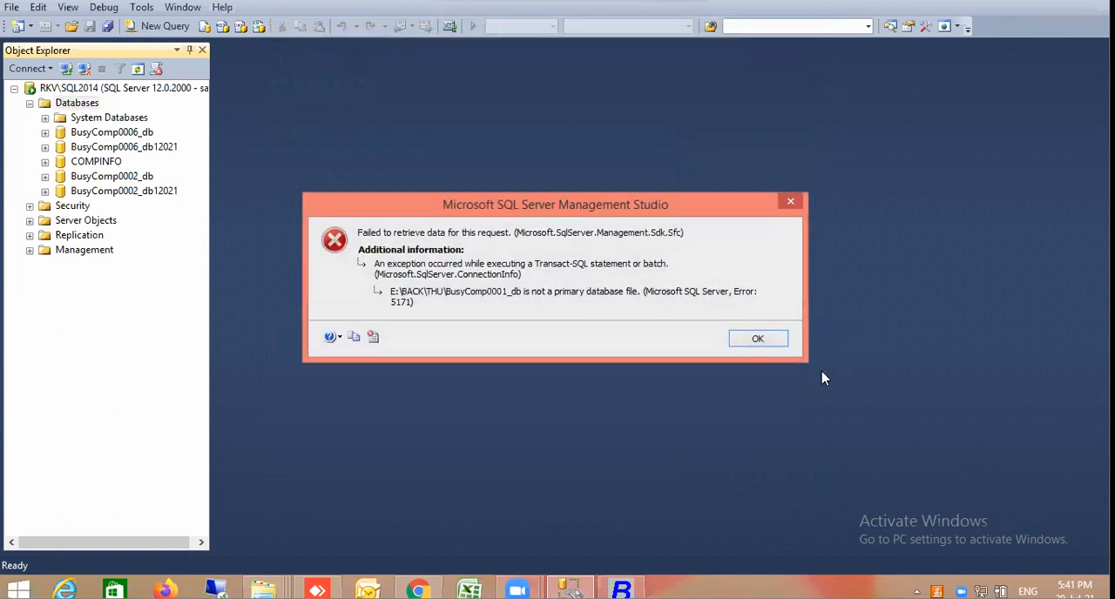
pyautogui.click(758, 339)
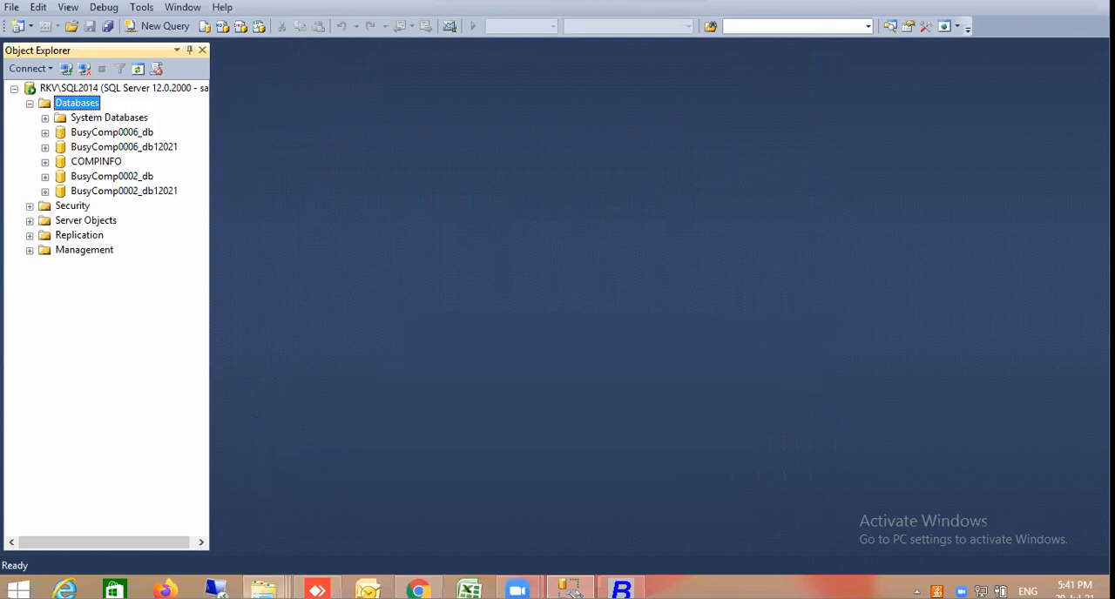
# Switch to File Explorer and open the Program Files folder on the C: drive
pyautogui.click(263, 590)
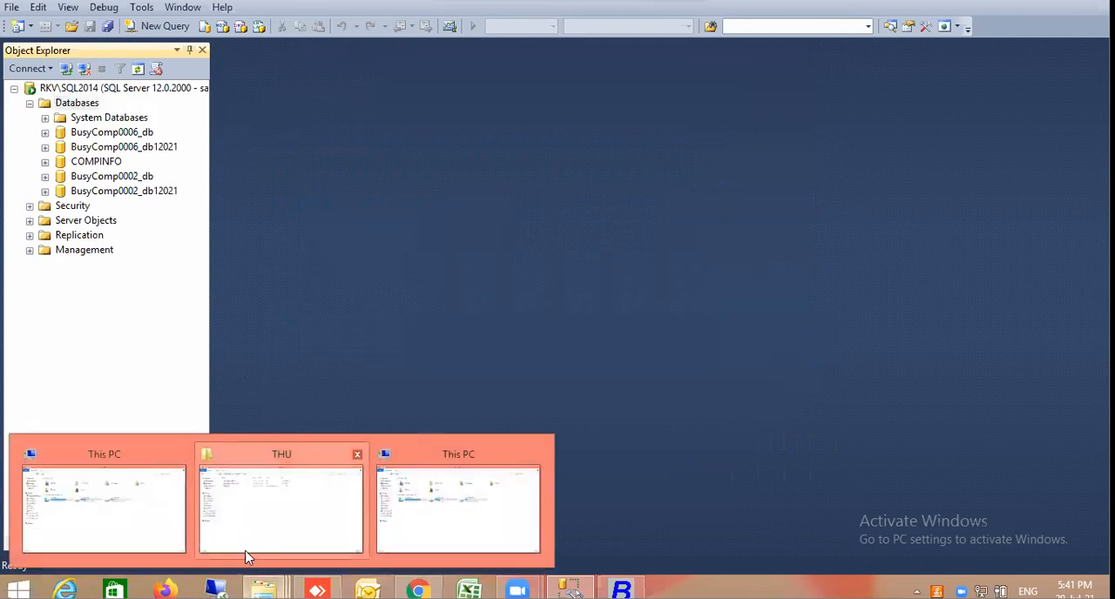
pyautogui.click(164, 515)
pyautogui.doubleClick(256, 216)
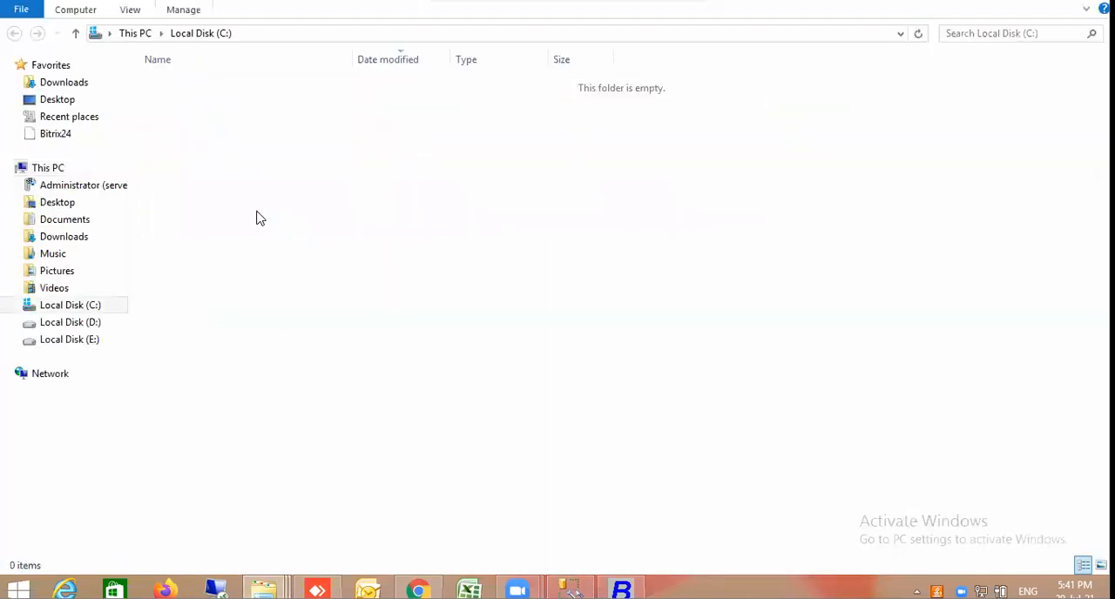
pyautogui.click(215, 362)
pyautogui.doubleClick(214, 363)
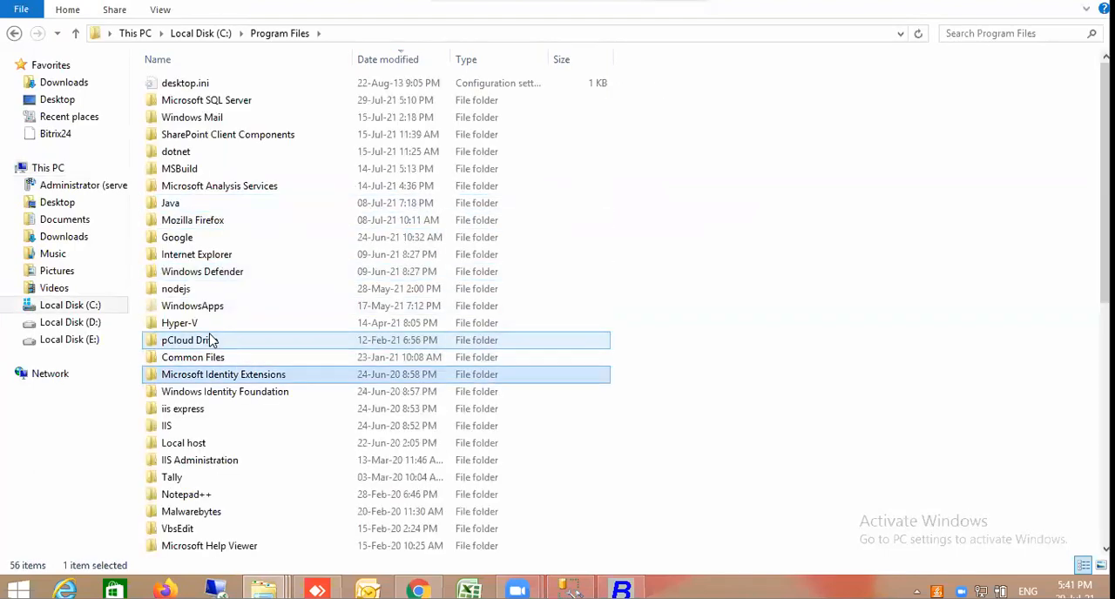
# Find the Microsoft SQL Server folder in Program Files and open it
pyautogui.press('m')
pyautogui.press('m')
pyautogui.press('m')
pyautogui.press('m')
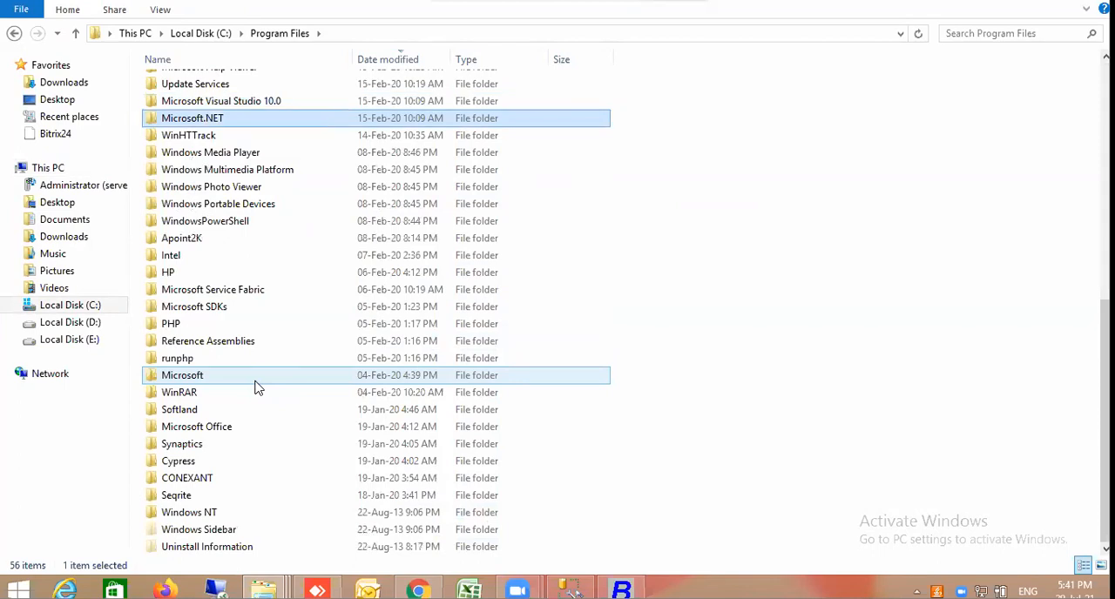
pyautogui.press('m')
pyautogui.press('m')
pyautogui.press('m')
pyautogui.press('m')
pyautogui.press('m')
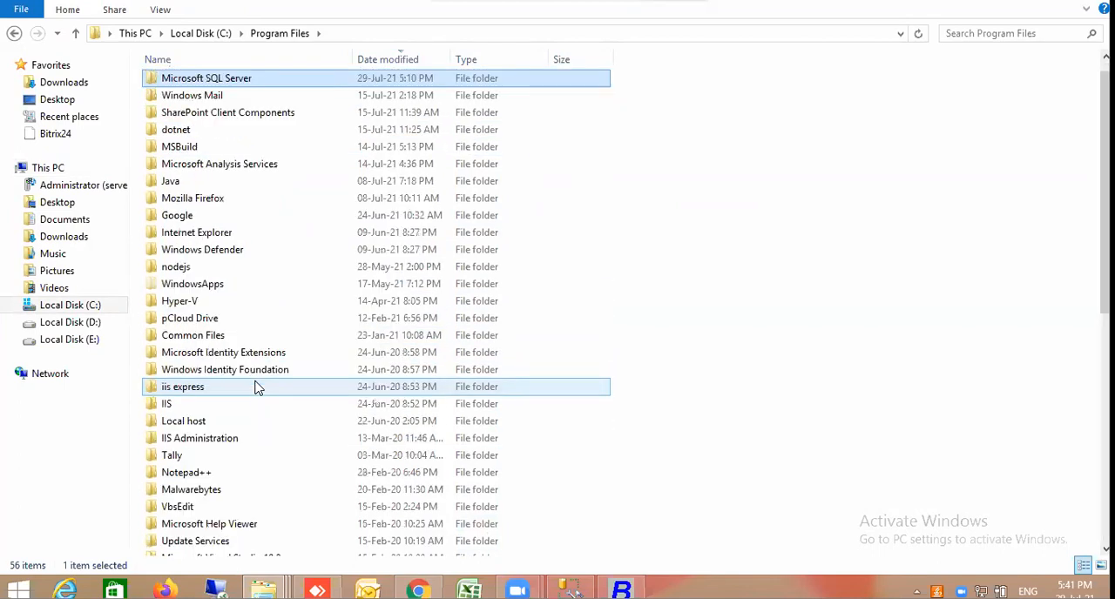
pyautogui.press('m')
pyautogui.press('m')
pyautogui.press('m')
pyautogui.press('m')
pyautogui.press('m')
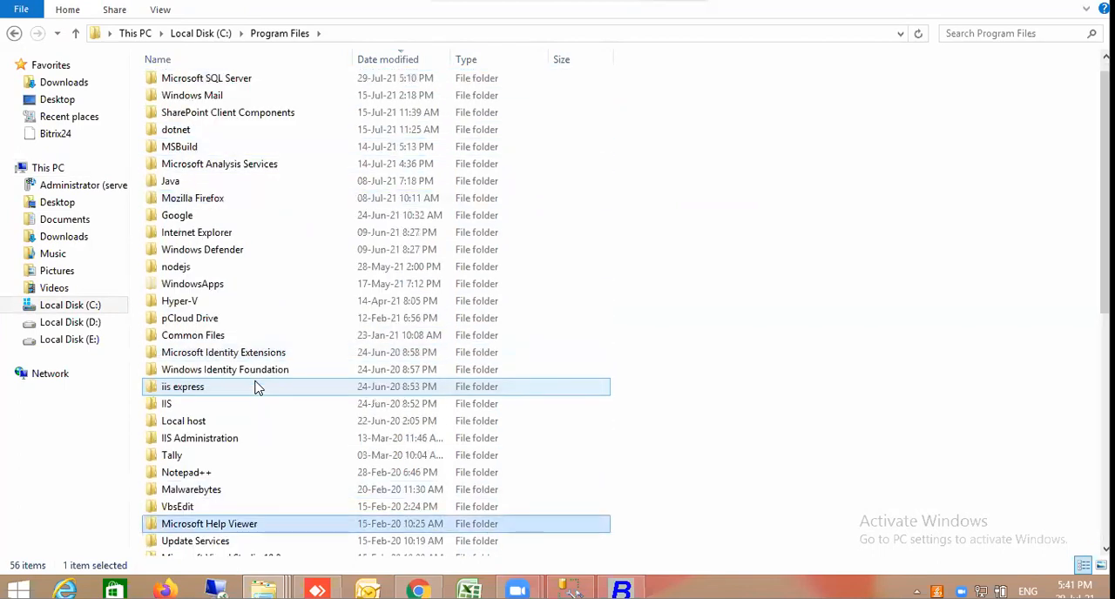
pyautogui.click(281, 78)
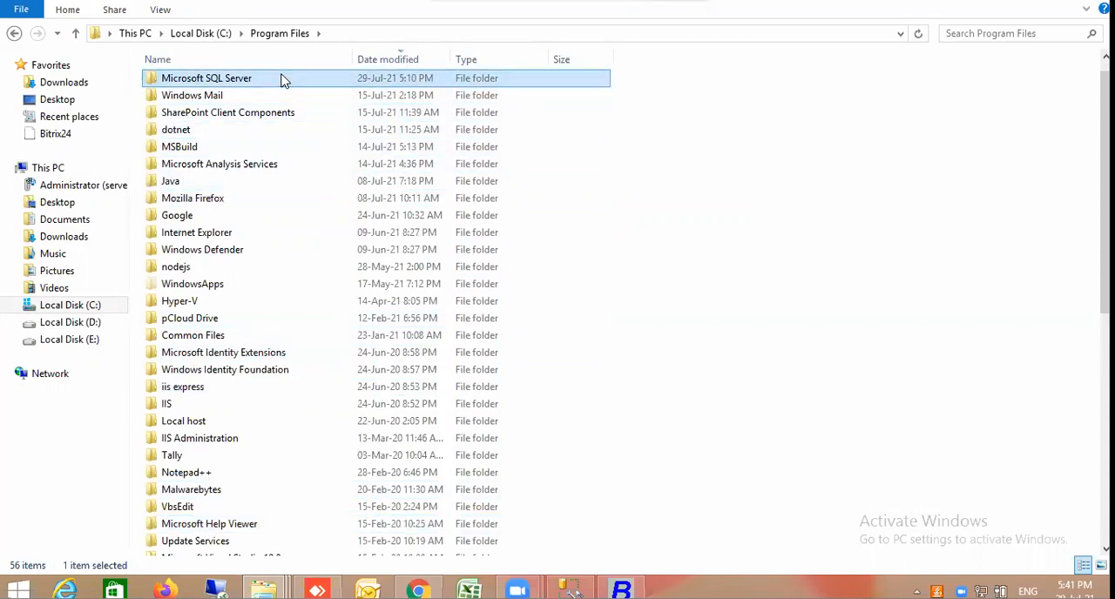
pyautogui.doubleClick(281, 78)
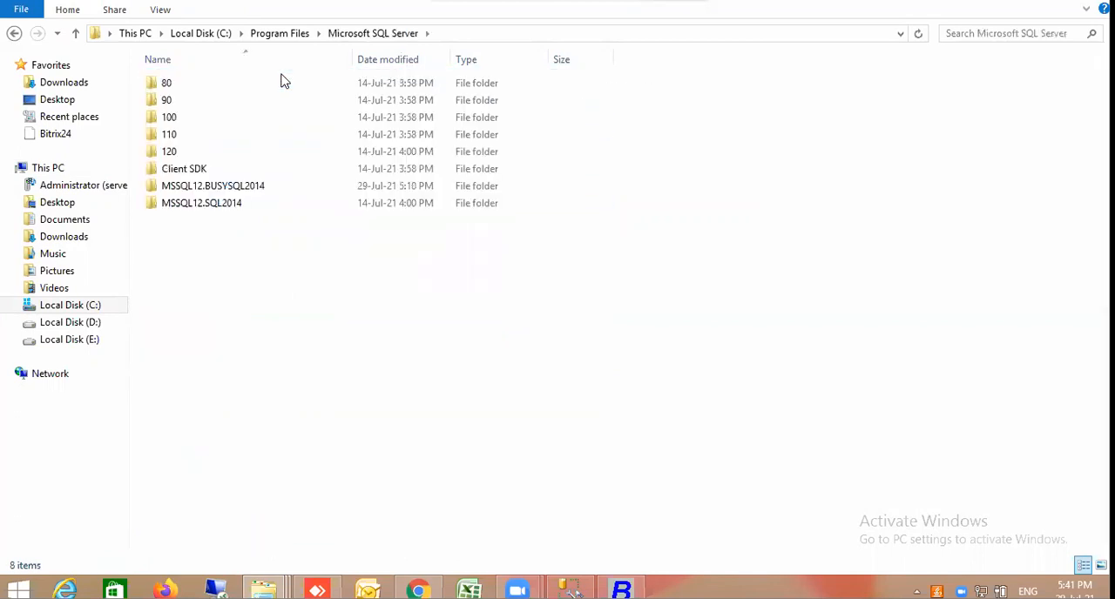
# Open the DATA folder of the SQL2014 instance under MSSQL12.SQL2014\MSSQL and refresh its file list
pyautogui.doubleClick(259, 208)
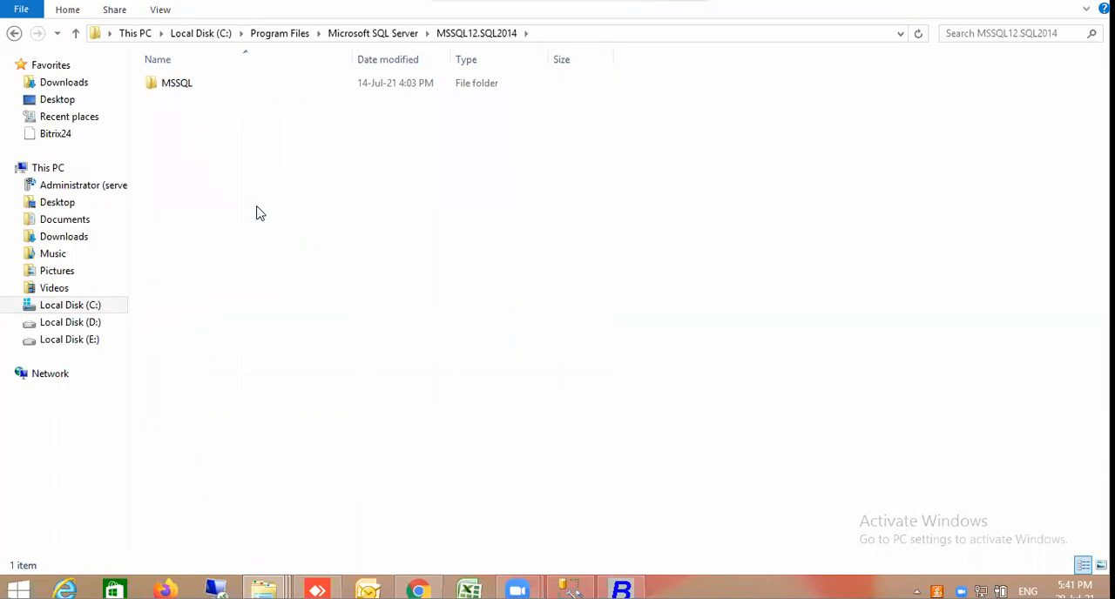
pyautogui.doubleClick(200, 87)
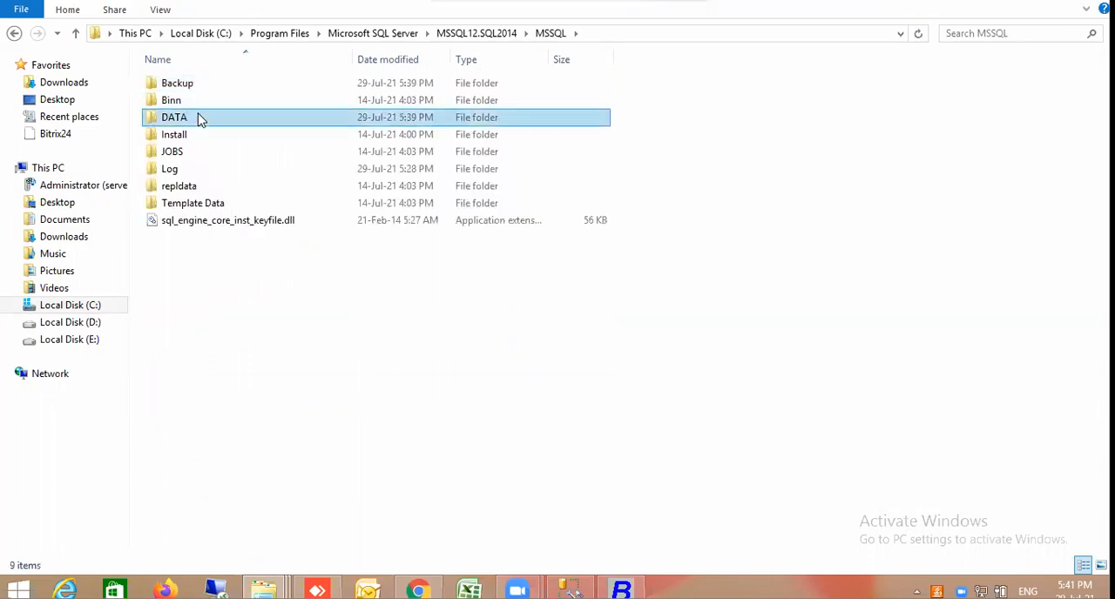
pyautogui.doubleClick(199, 117)
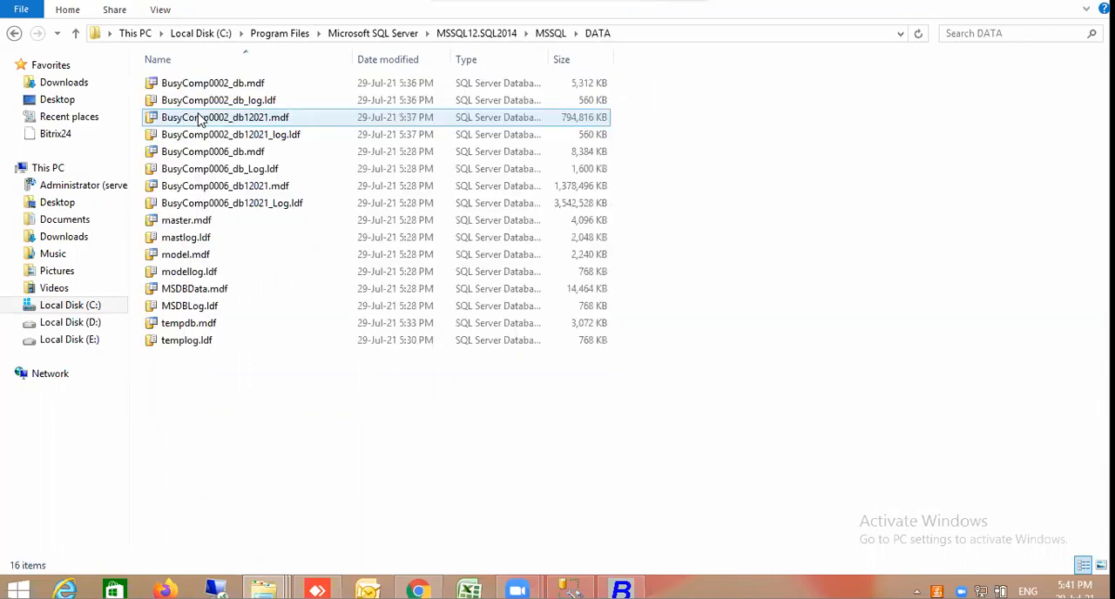
pyautogui.rightClick(366, 418)
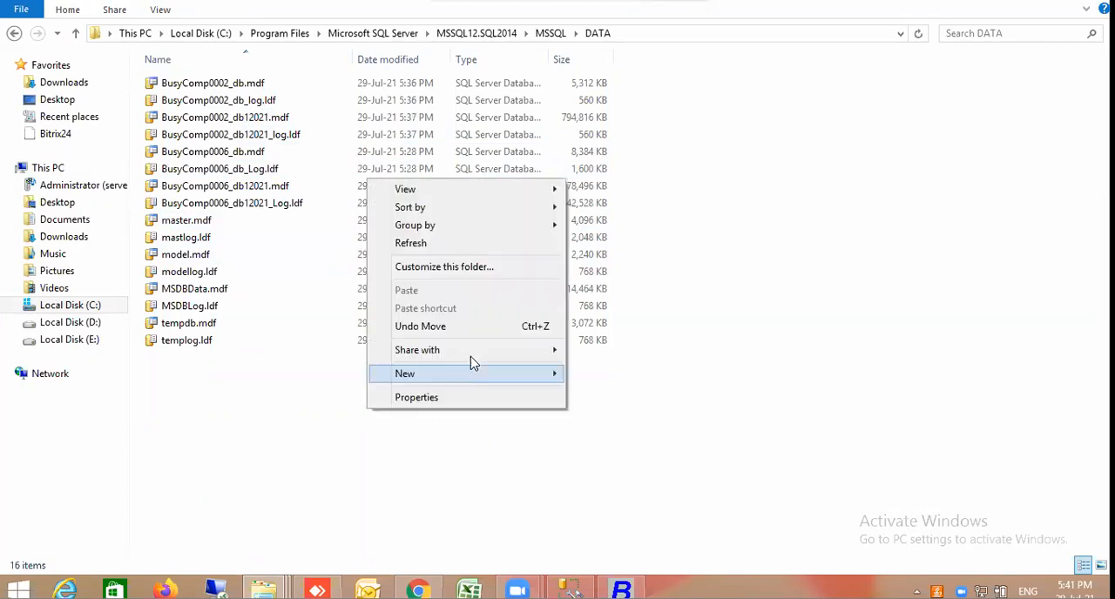
pyautogui.click(432, 244)
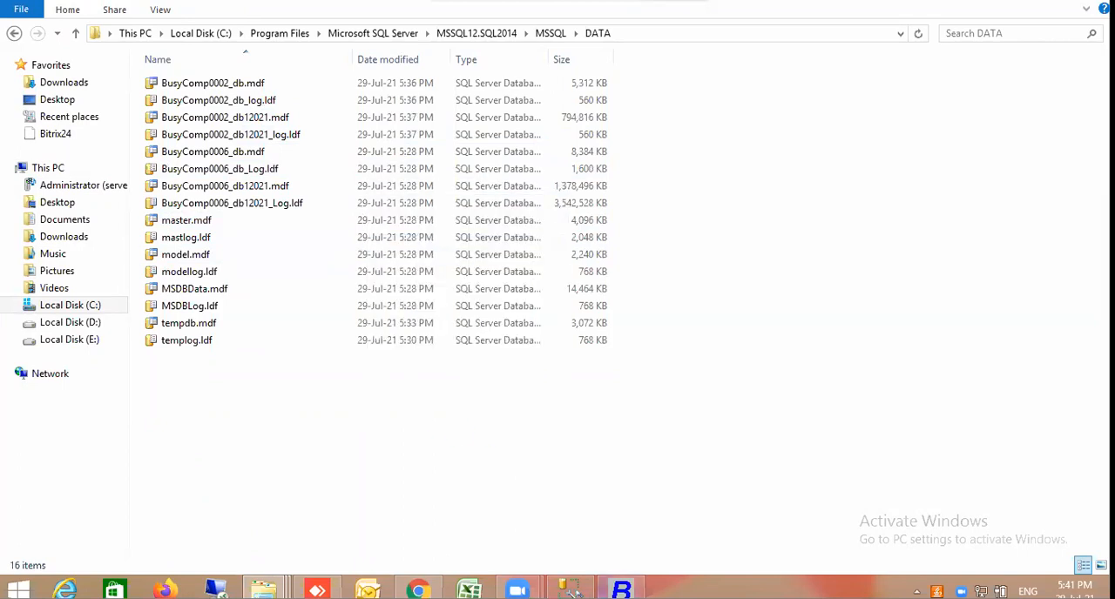
# Switch to SQL Server Management Studio and restart the RKV\SQL2014 server's service, confirming the restart
pyautogui.click(570, 590)
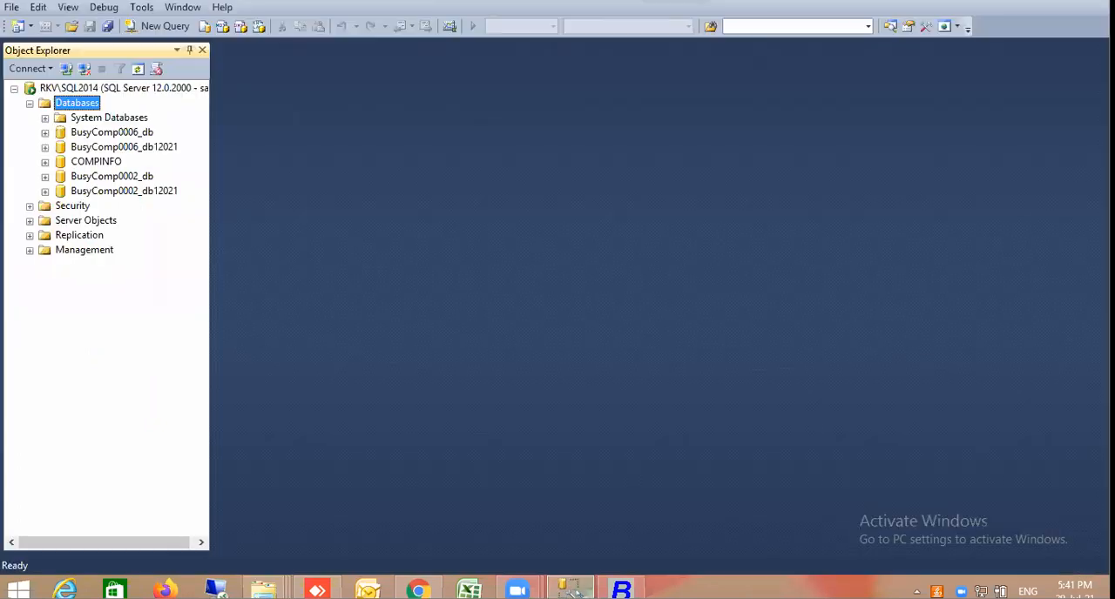
pyautogui.rightClick(84, 104)
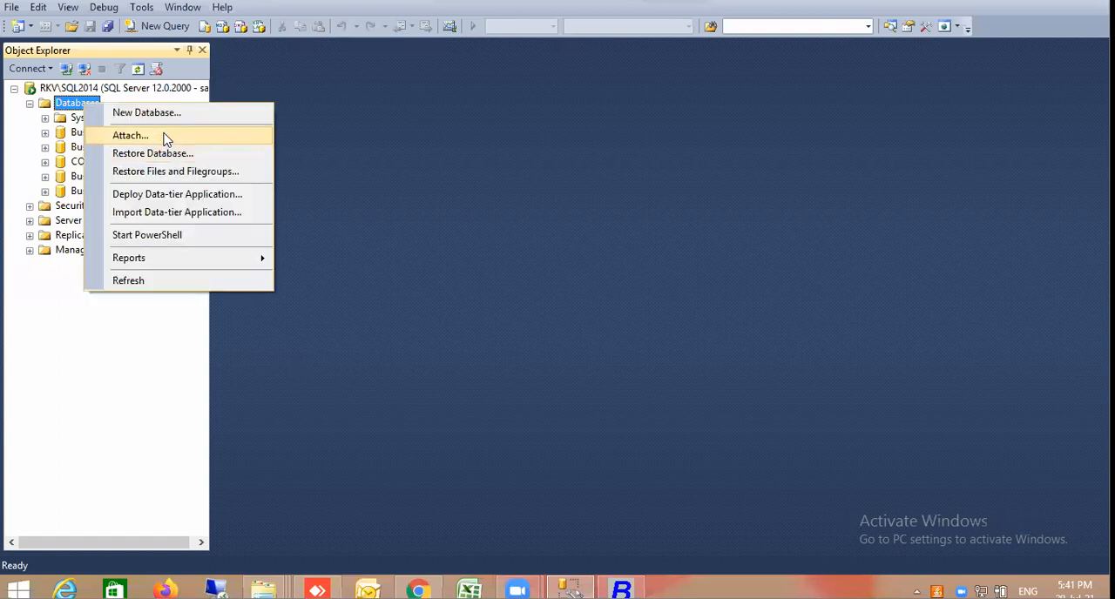
pyautogui.click(120, 88)
pyautogui.rightClick(120, 87)
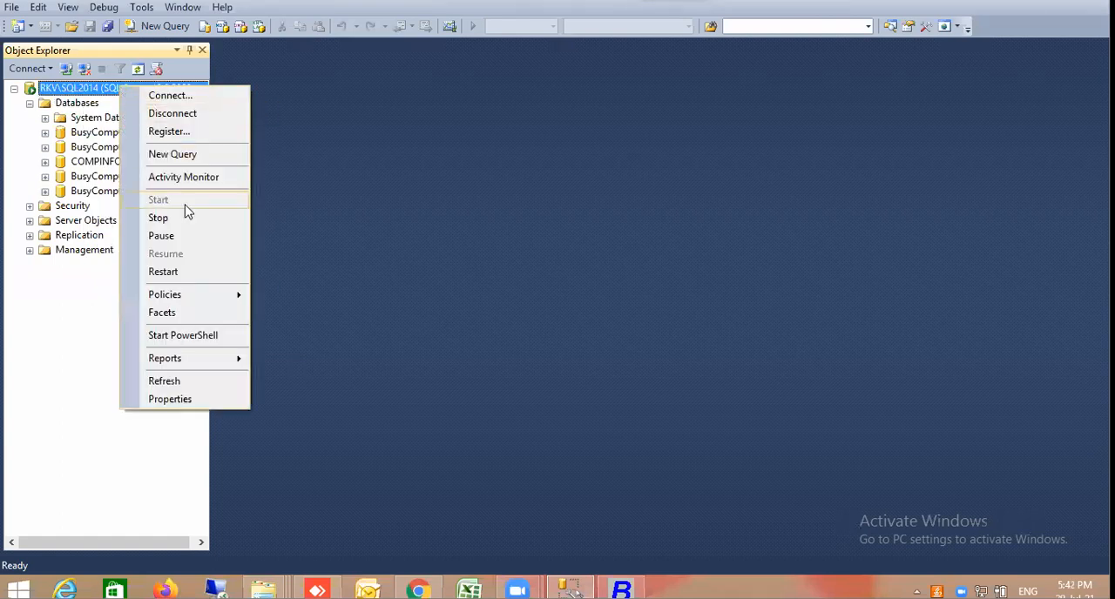
pyautogui.click(171, 277)
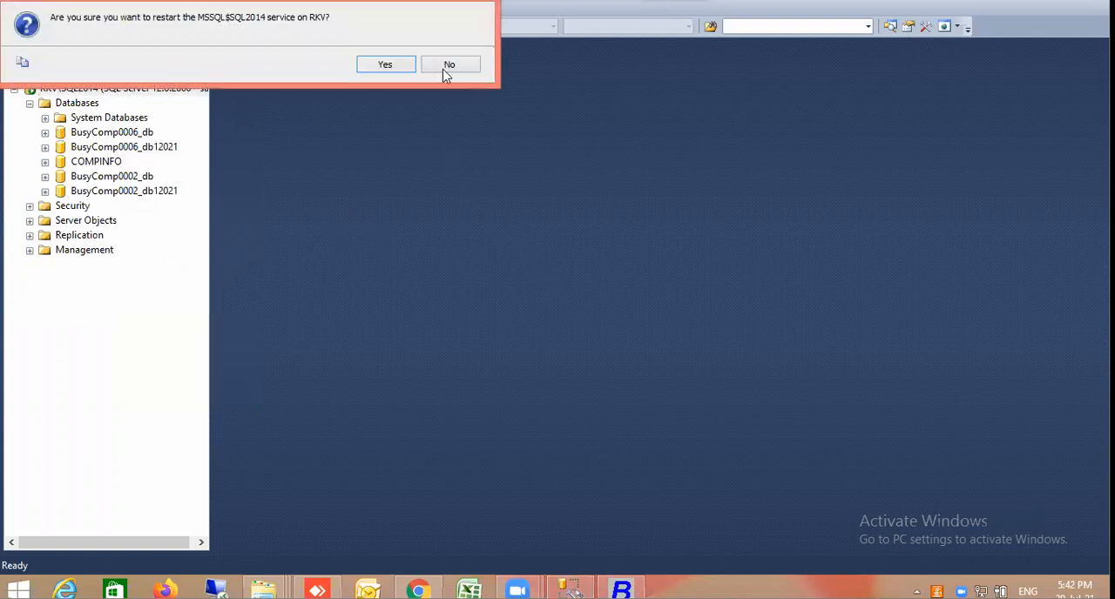
pyautogui.click(387, 65)
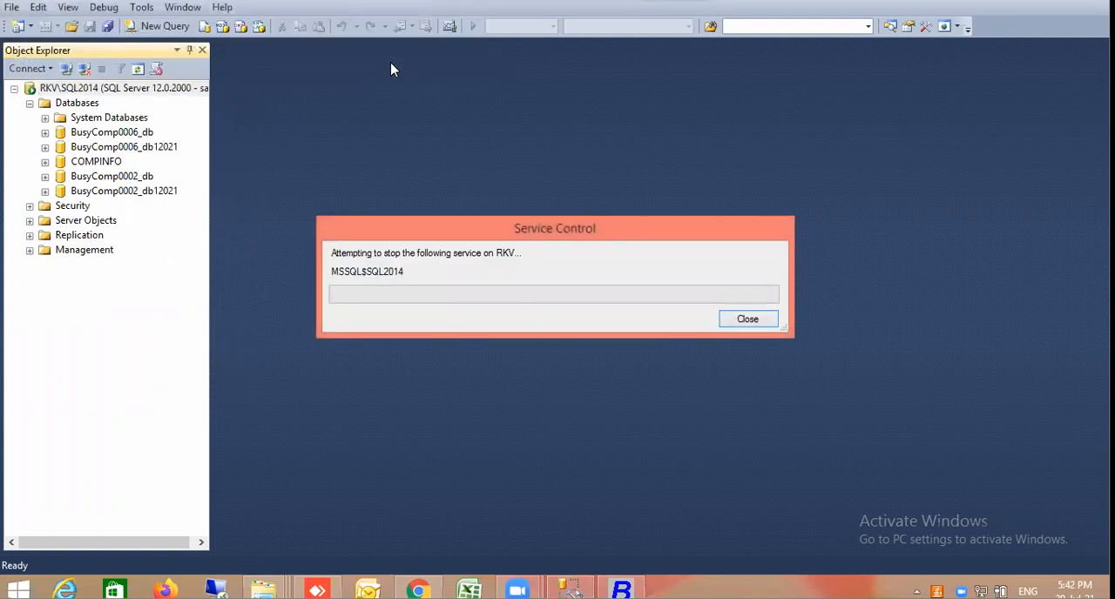